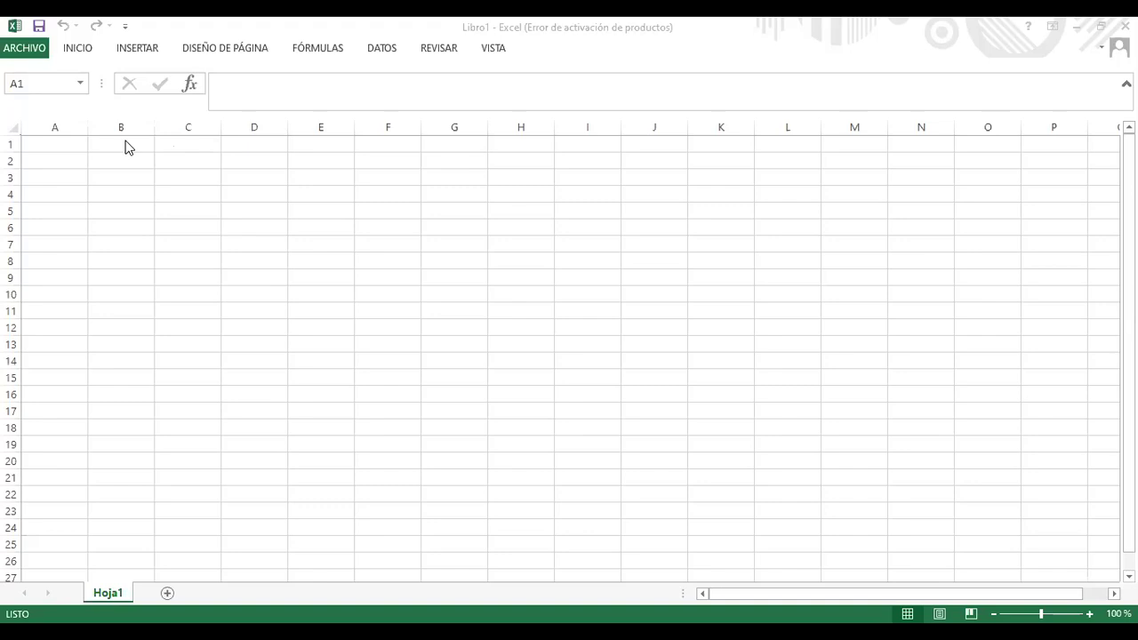
Enter the column header C1 in cell B1
left_click(122, 145)
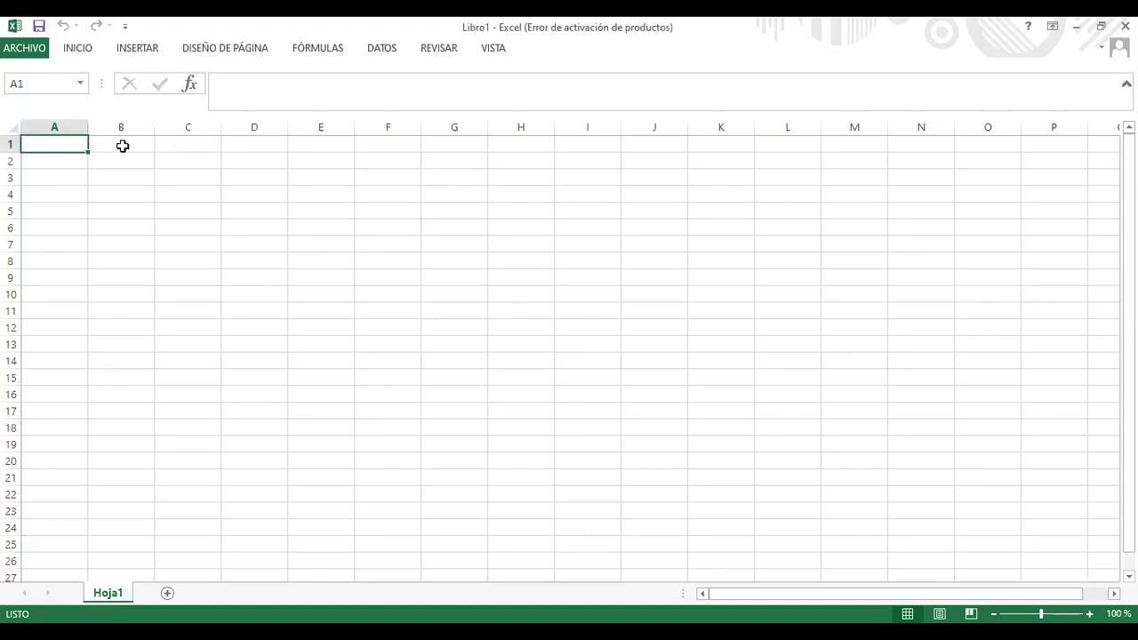
left_click(123, 145)
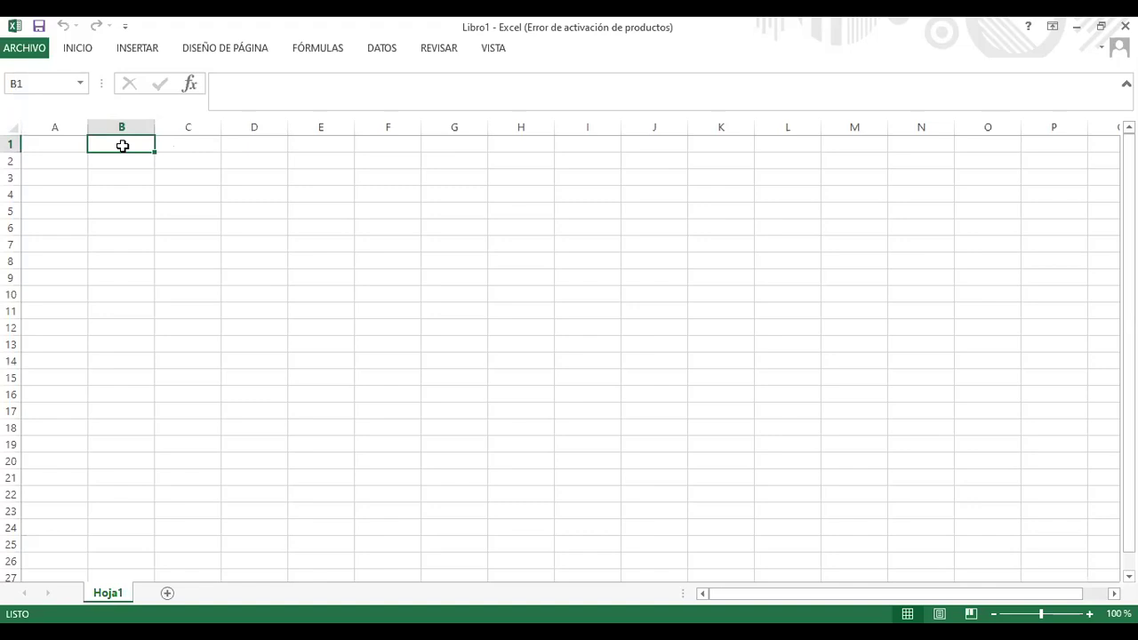
type("C1")
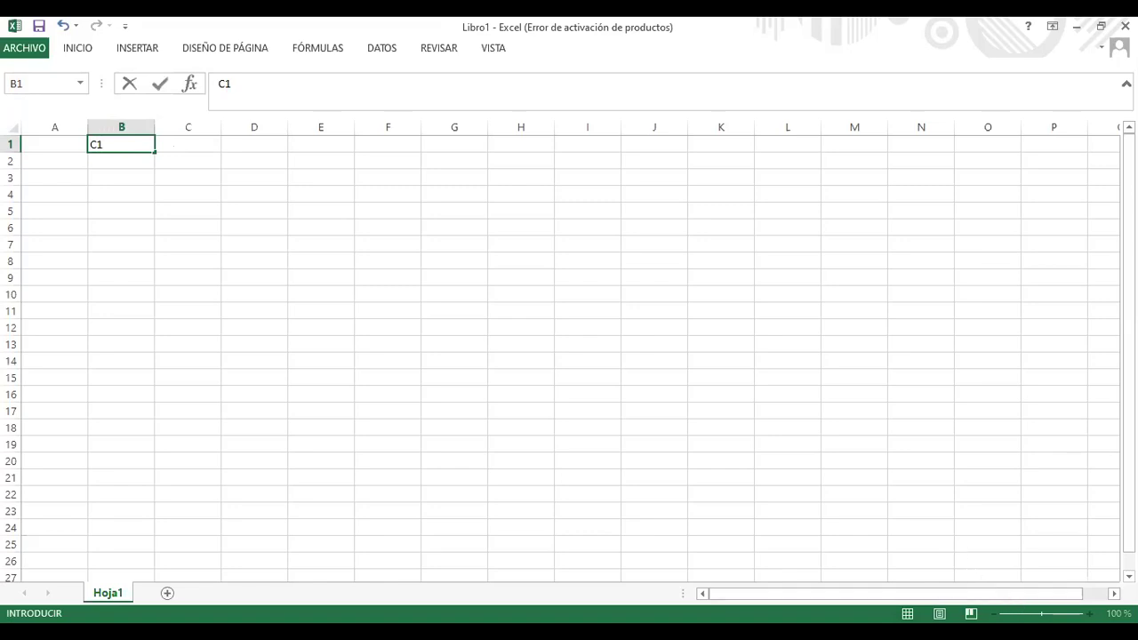
Enter the column headers C1, C2 and C3 in cells B4, C4 and D4
scroll(808, 484, "down", 1)
scroll(569, 359, "down", 1)
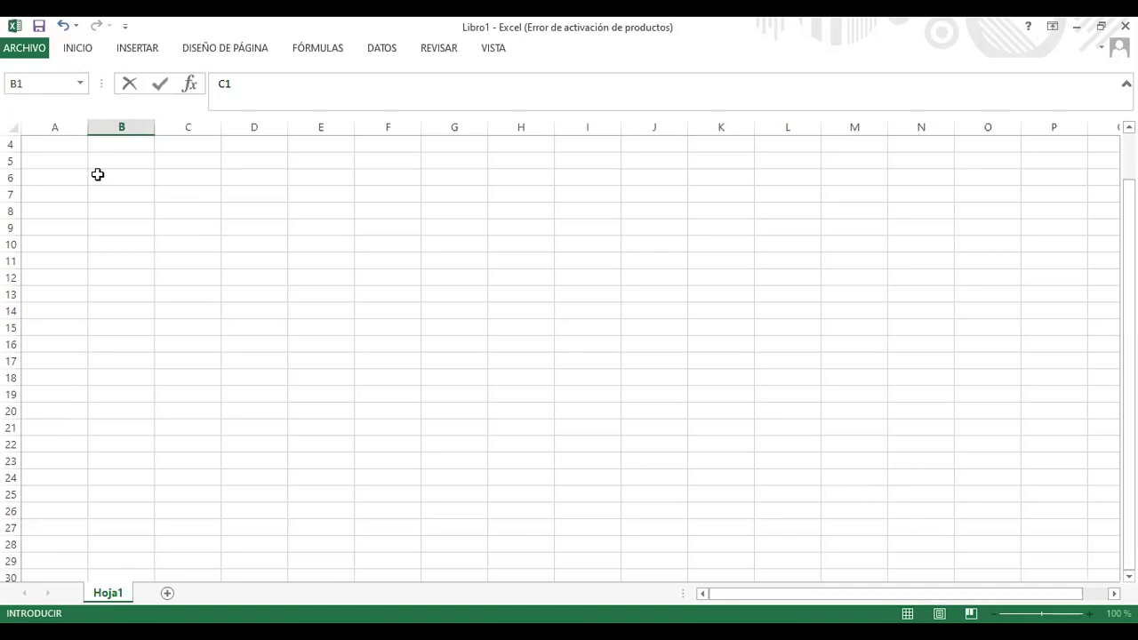
left_click(115, 143)
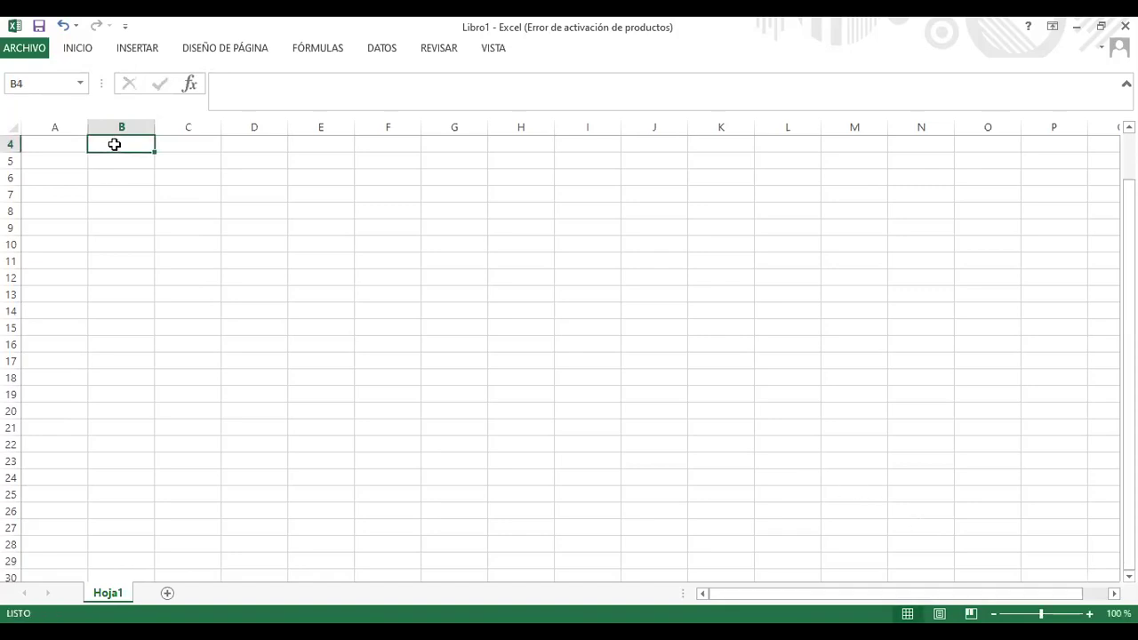
type("C1")
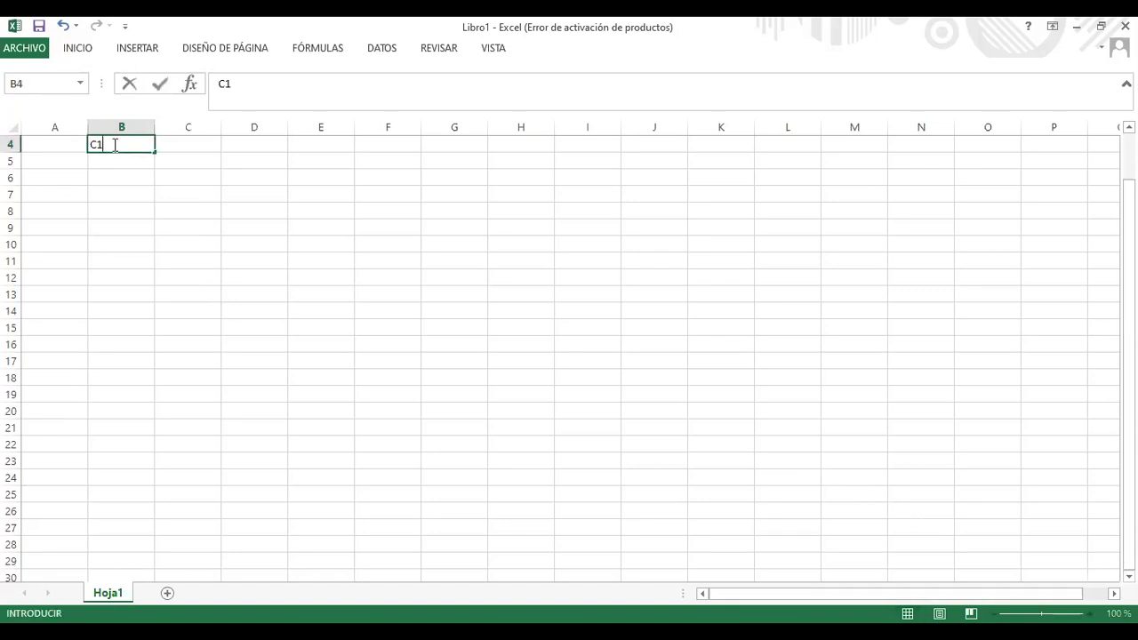
key("Tab")
type("C2")
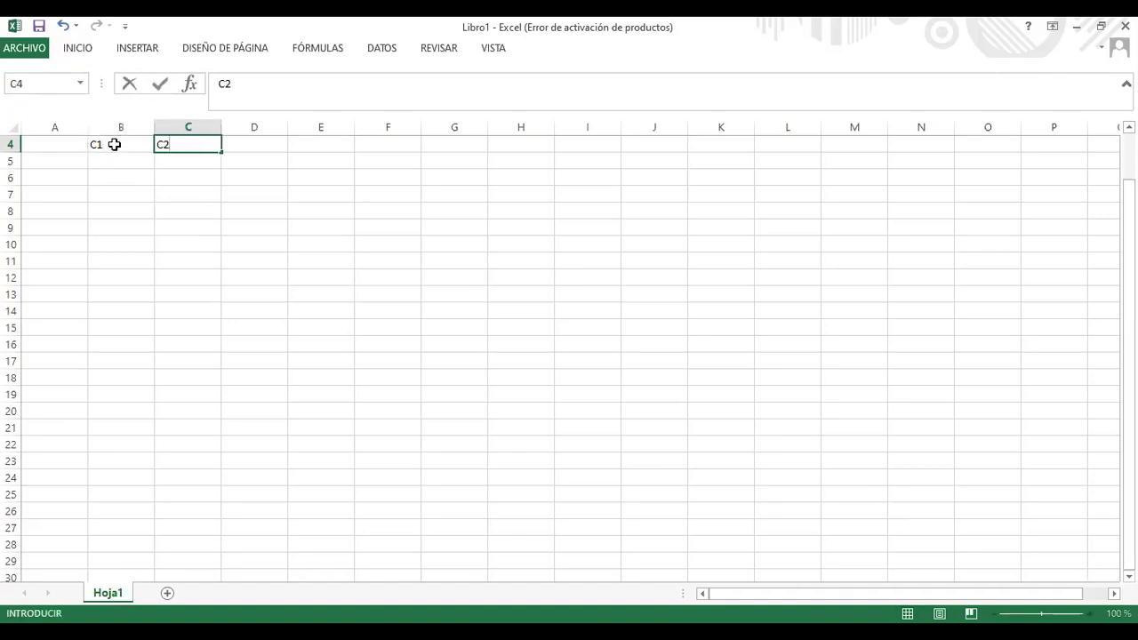
key("Tab")
type("C3")
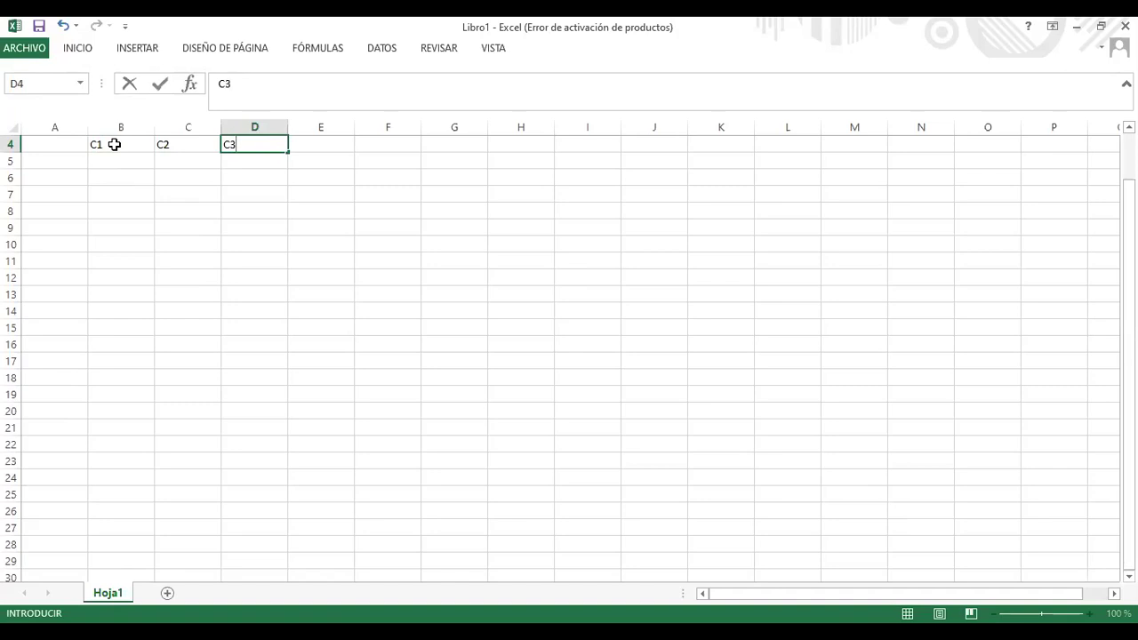
Label cell A5 as R1 and enter its C1 values 10 and 13 in cells B5 and B6
left_click(43, 161)
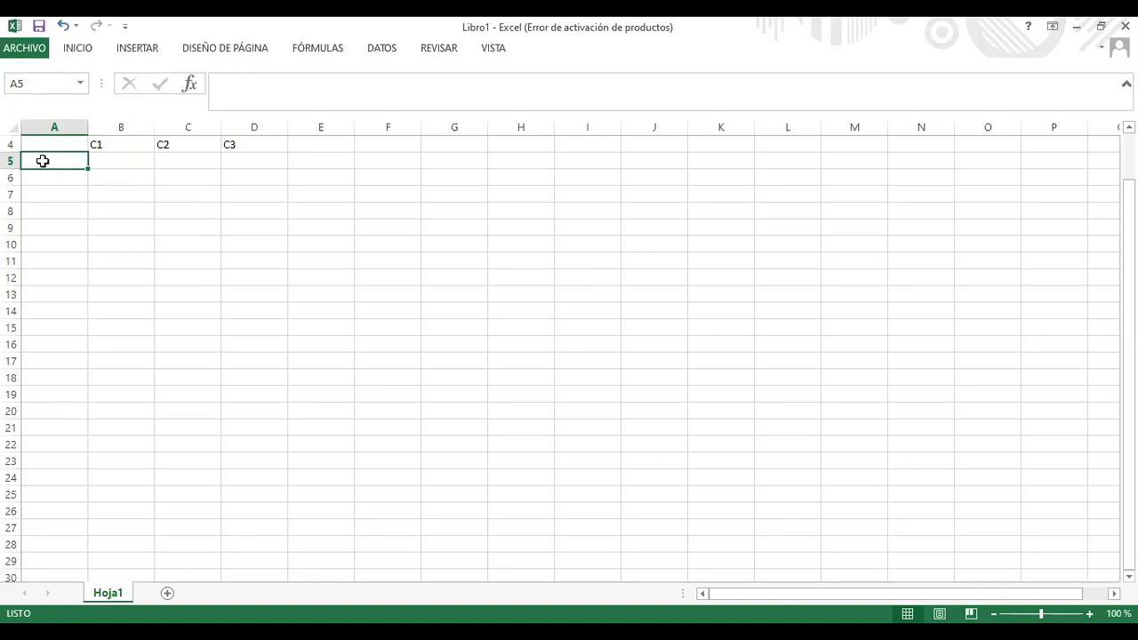
type("R1")
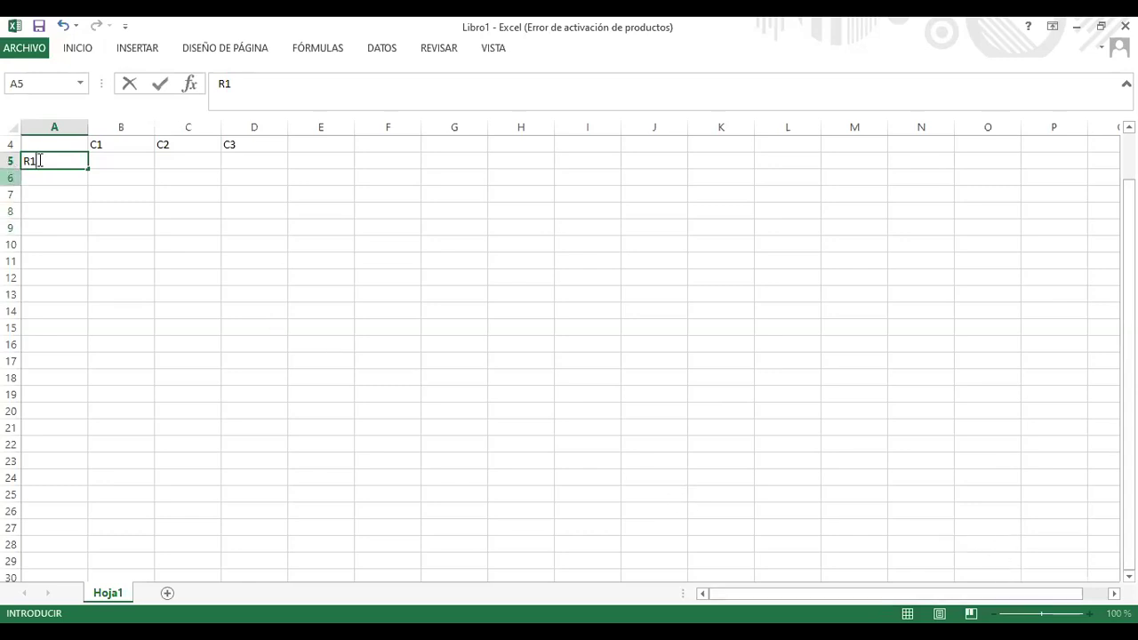
left_click(101, 159)
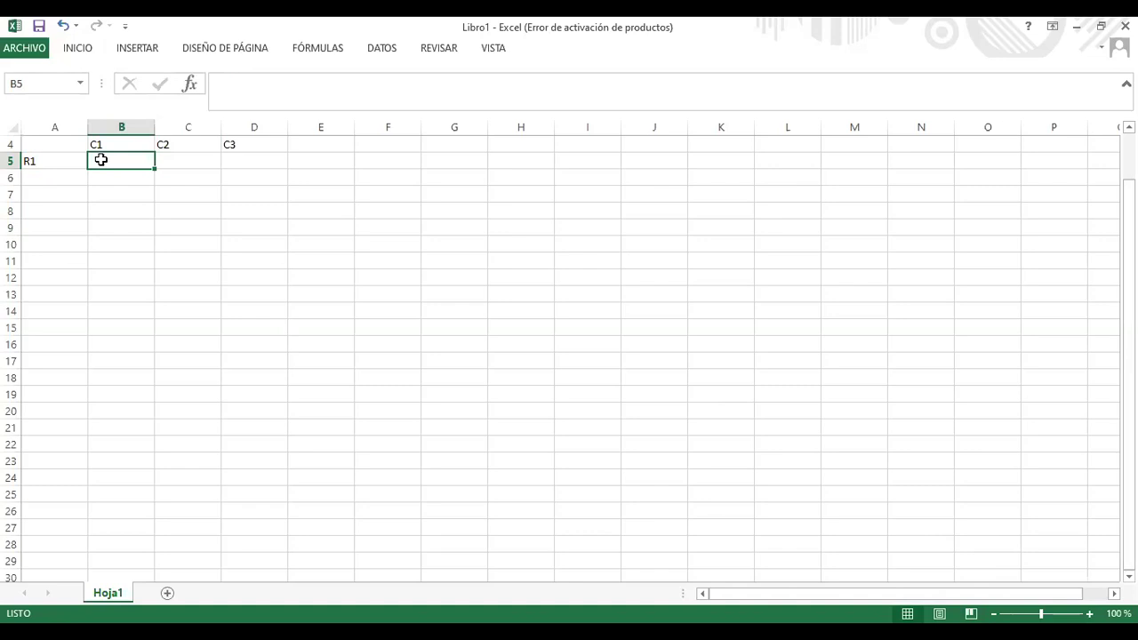
type("10")
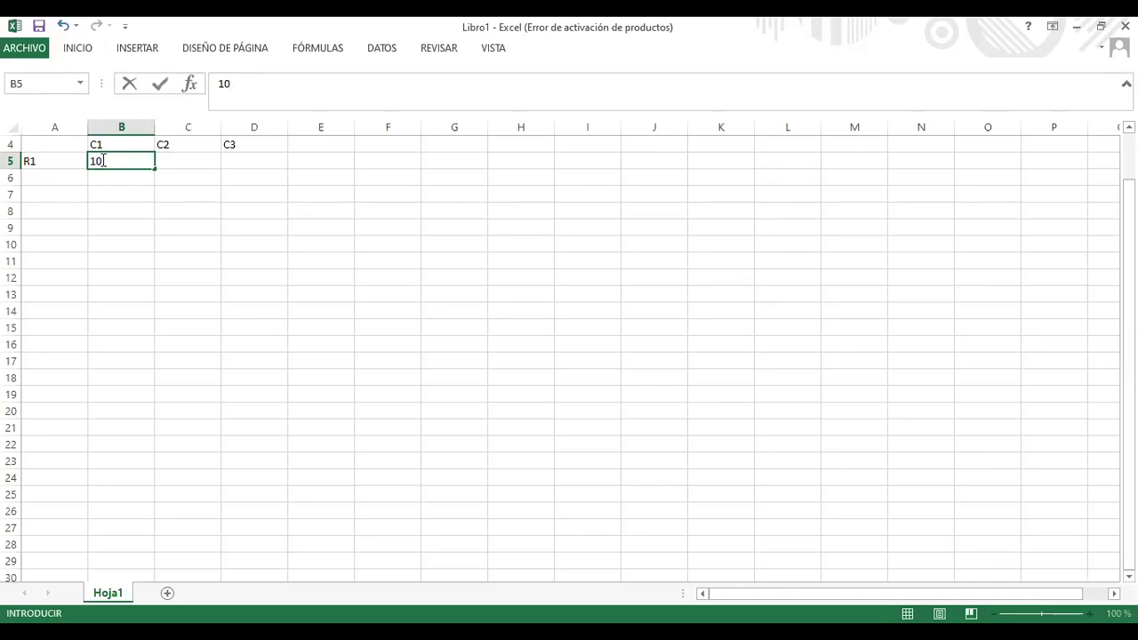
key("Return")
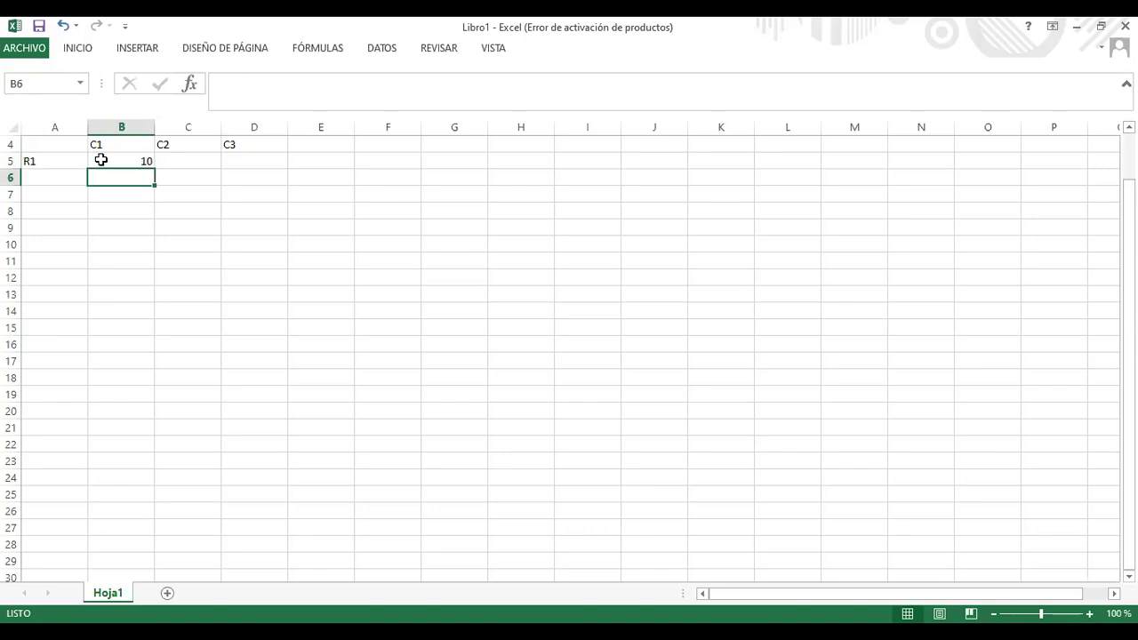
type("13")
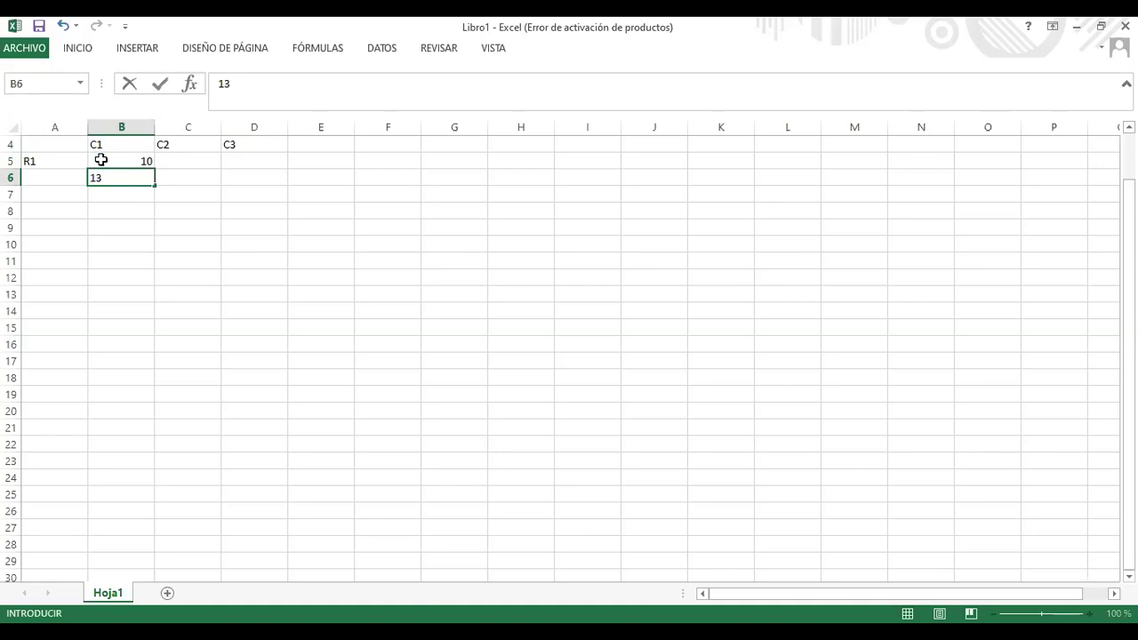
key("Return")
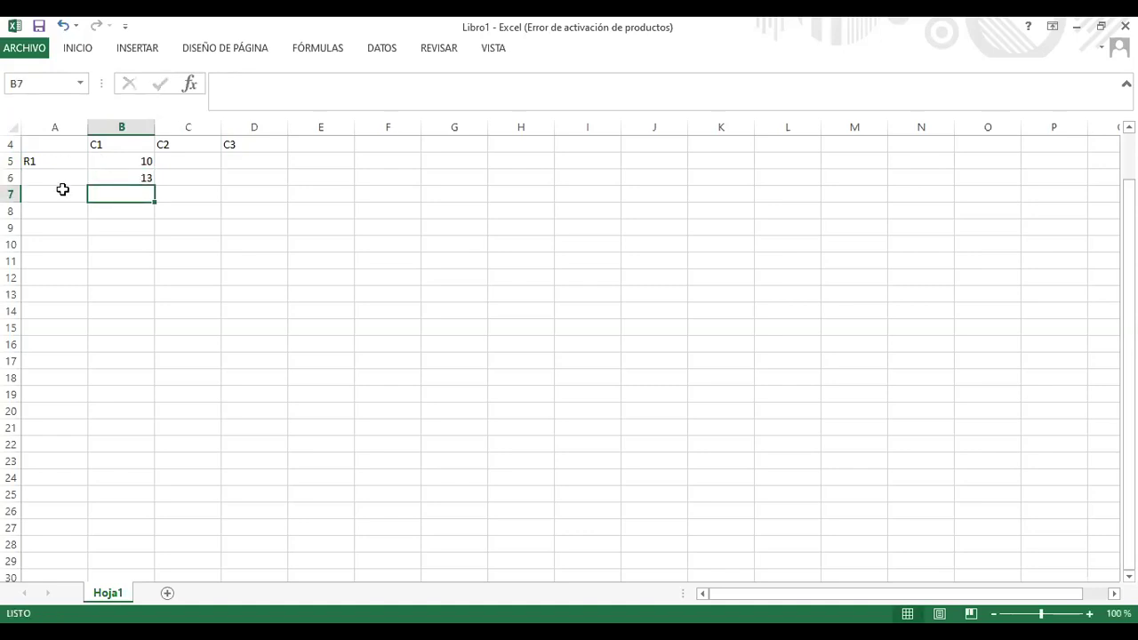
Label cell A7 as R2 and enter its C1 values 13 and 16 in cells B7 and B8
left_click(57, 191)
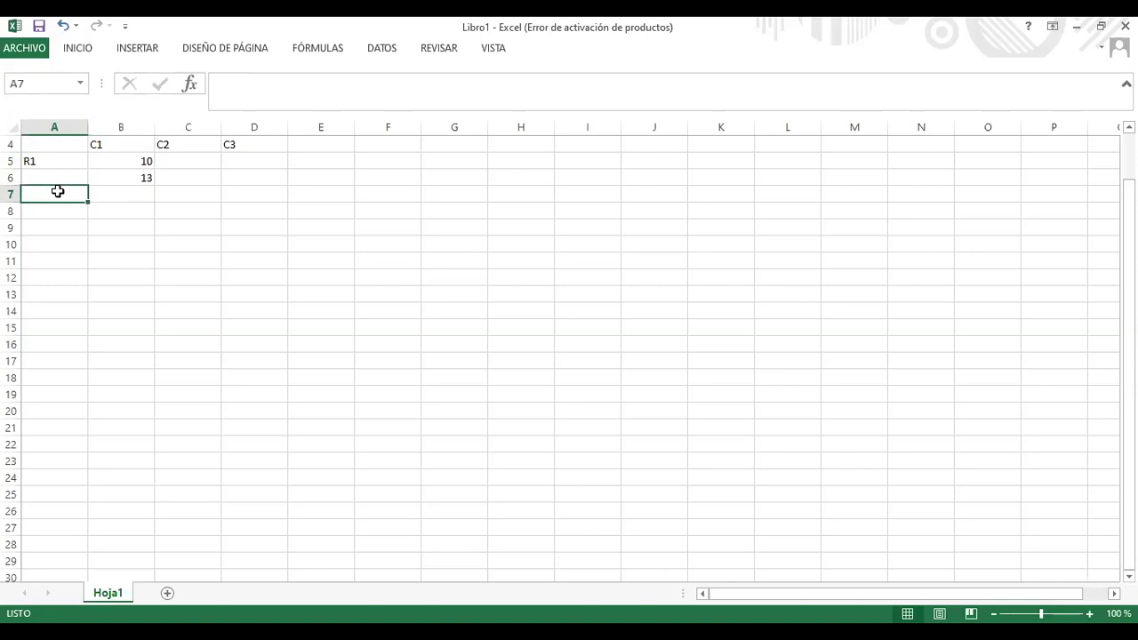
type("R2")
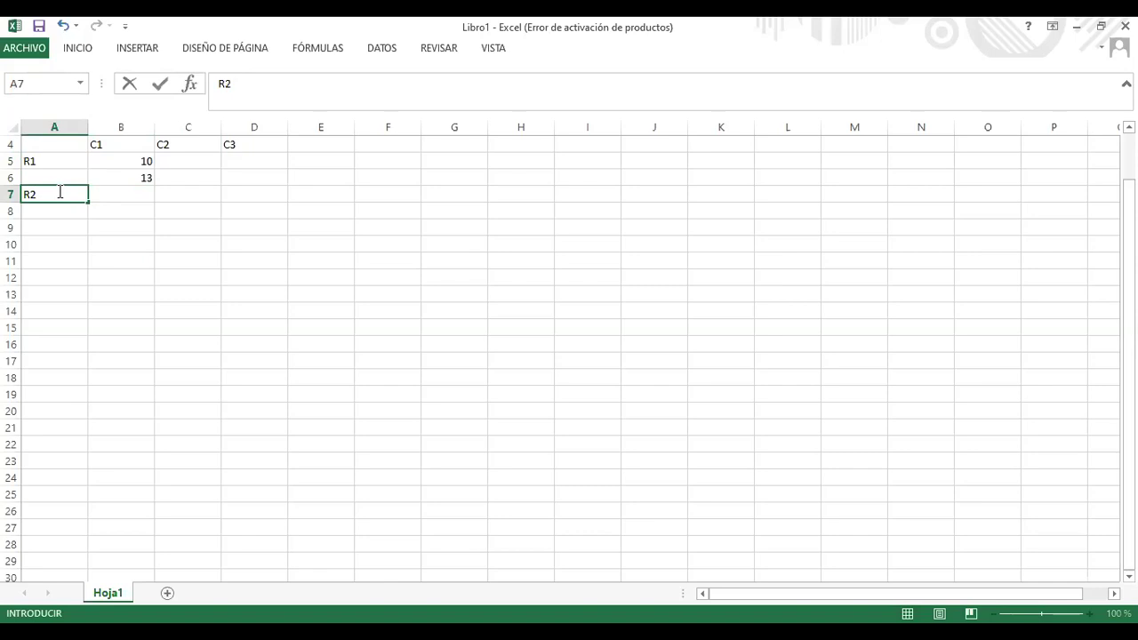
left_click(106, 192)
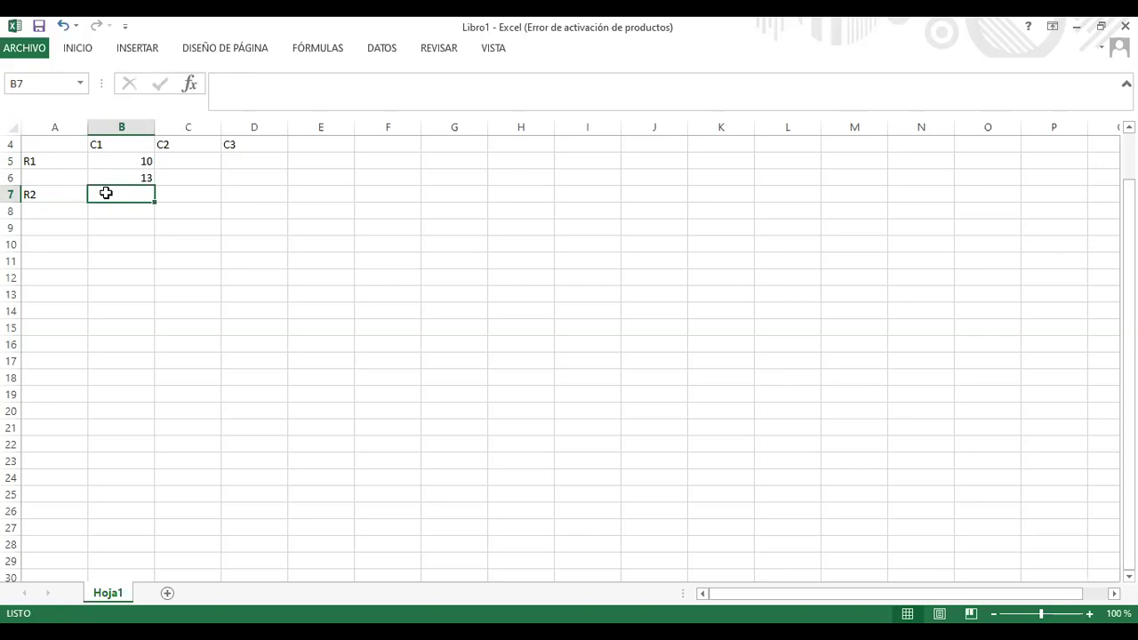
type("13")
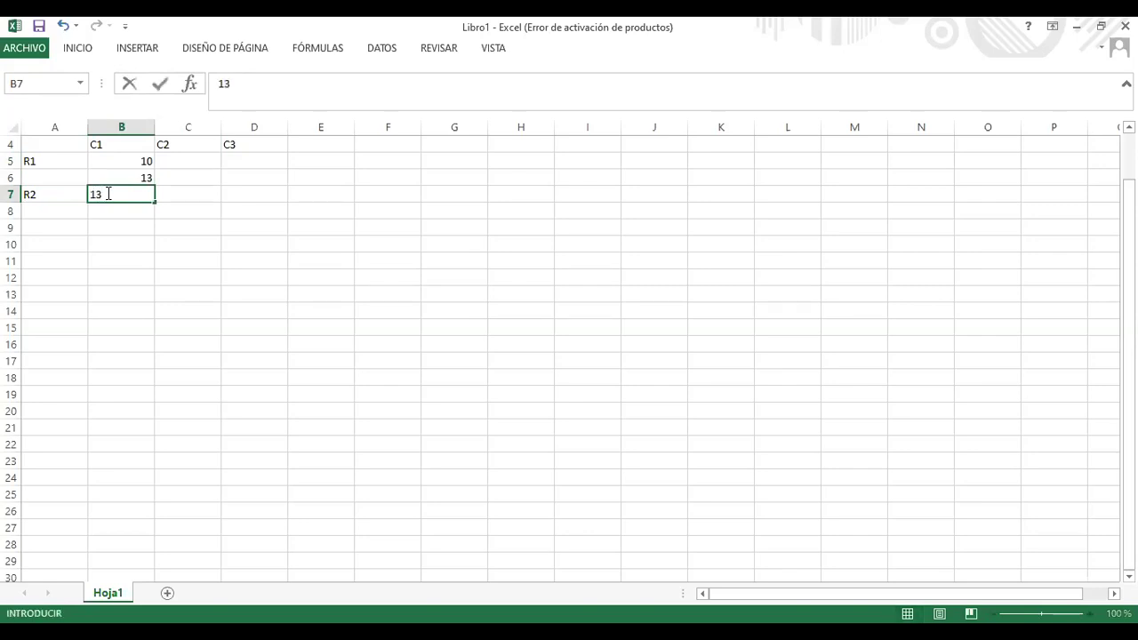
key("Return")
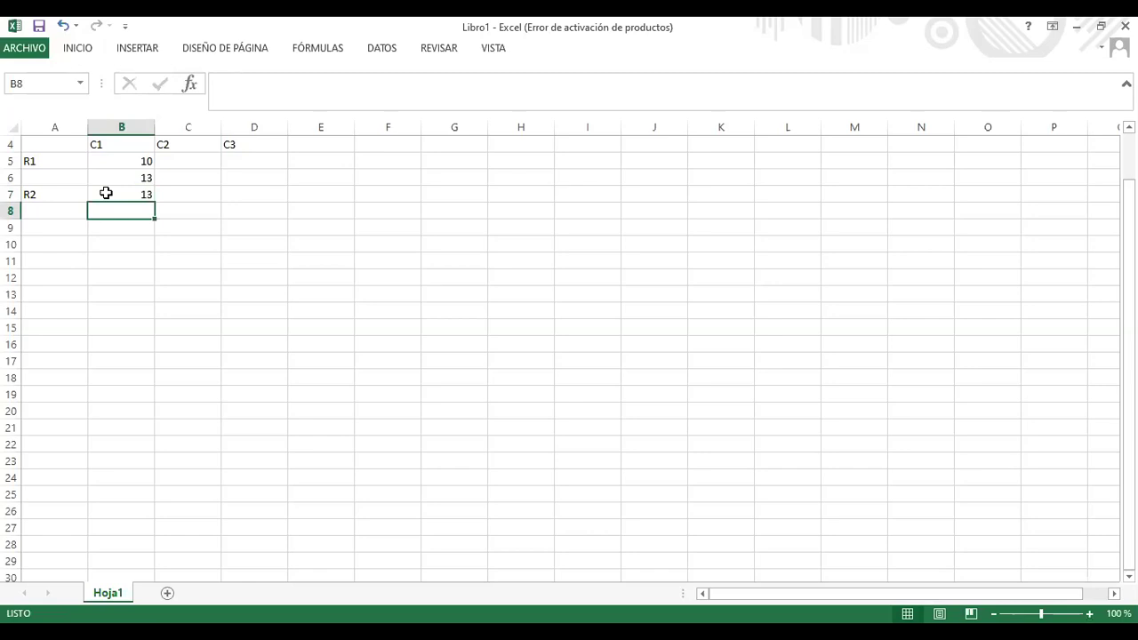
type("16")
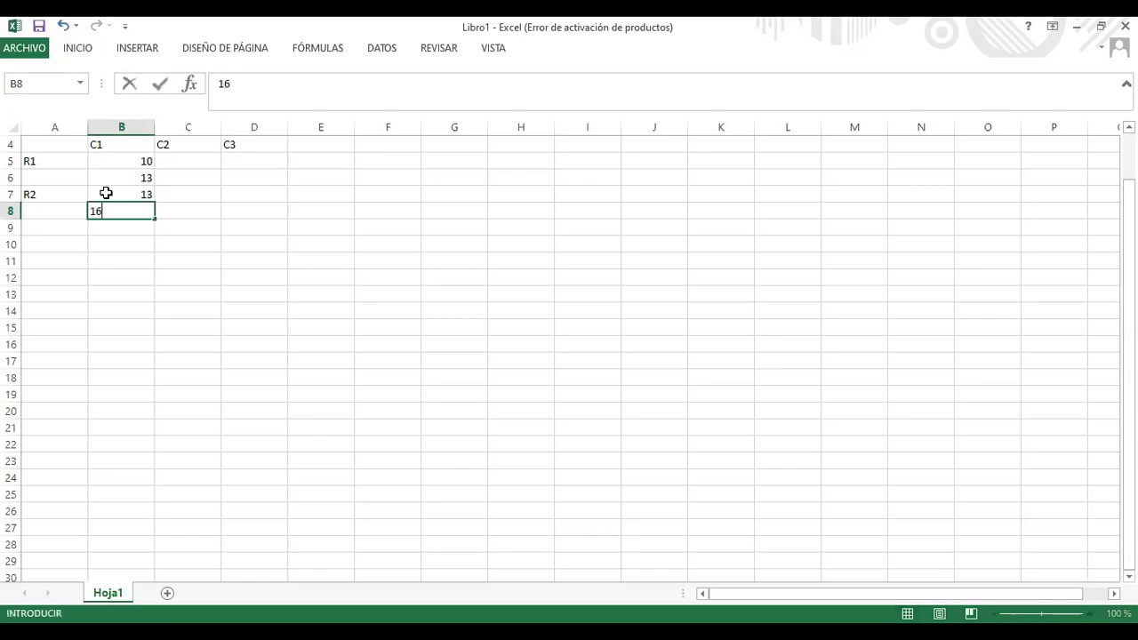
key("Return")
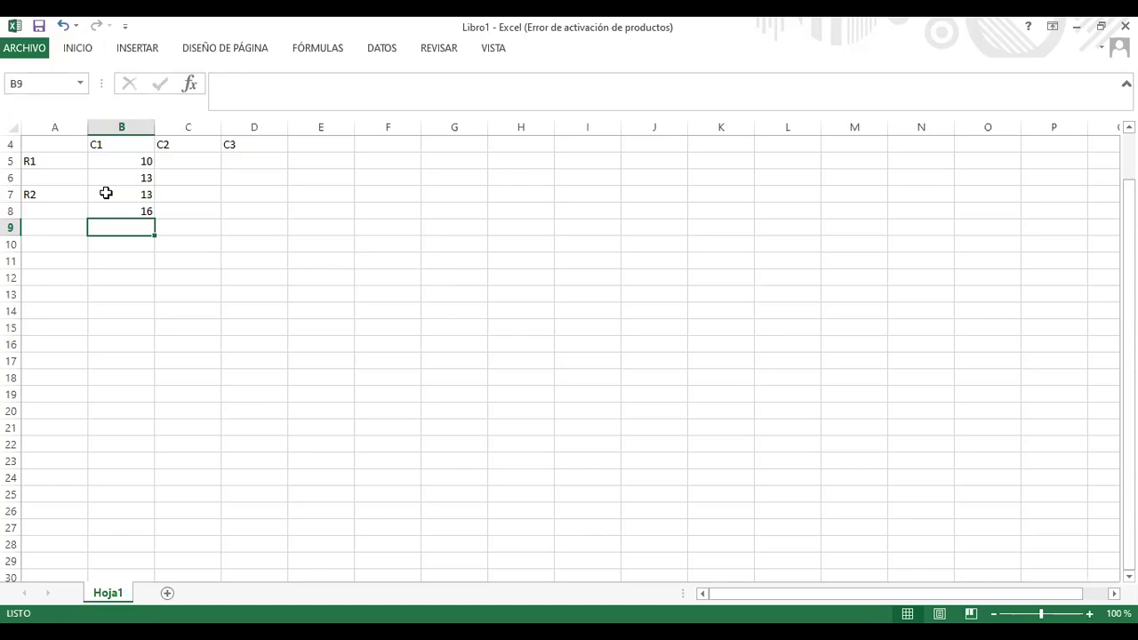
Label cell A9 as R3 and enter its C1 values 9 and 14 in cells B9 and B10
key("Left")
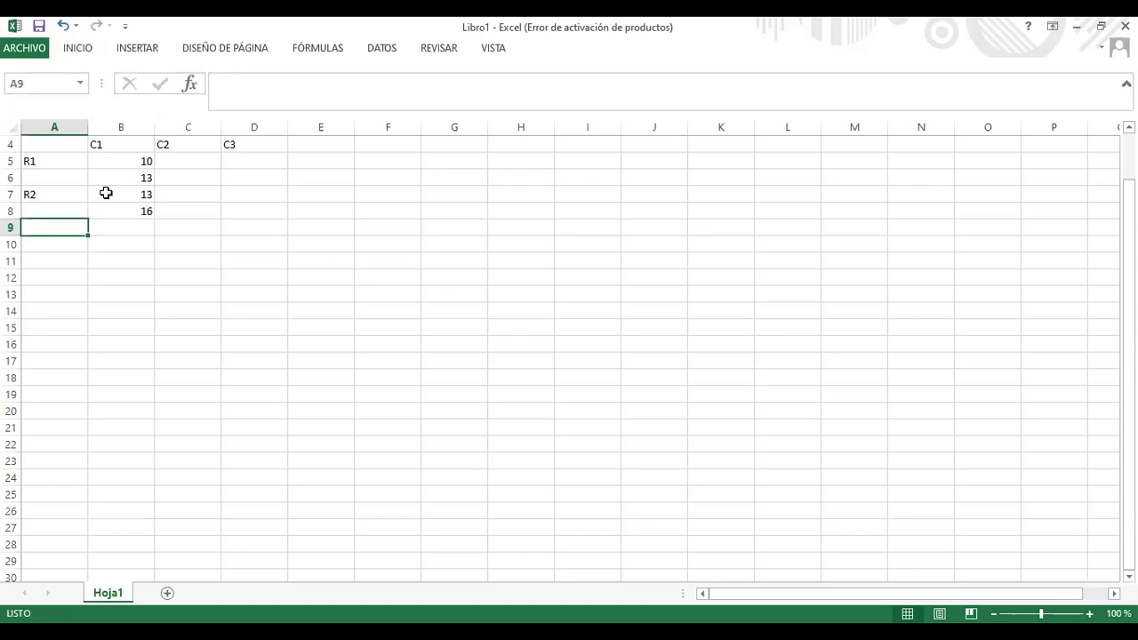
type("R3")
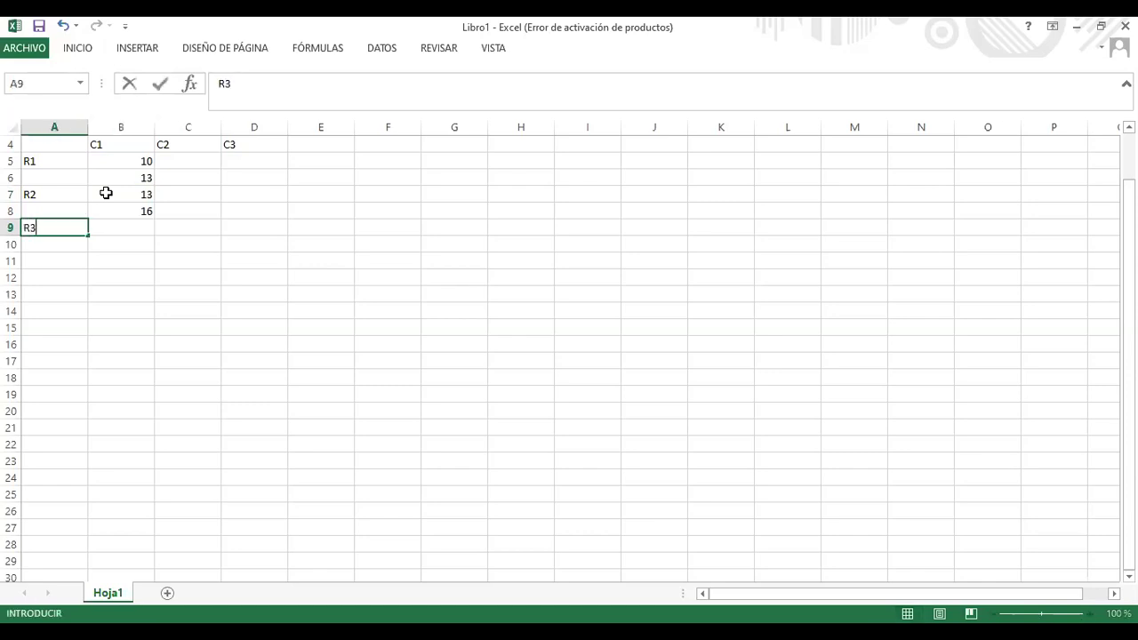
key("Right")
key("Right")
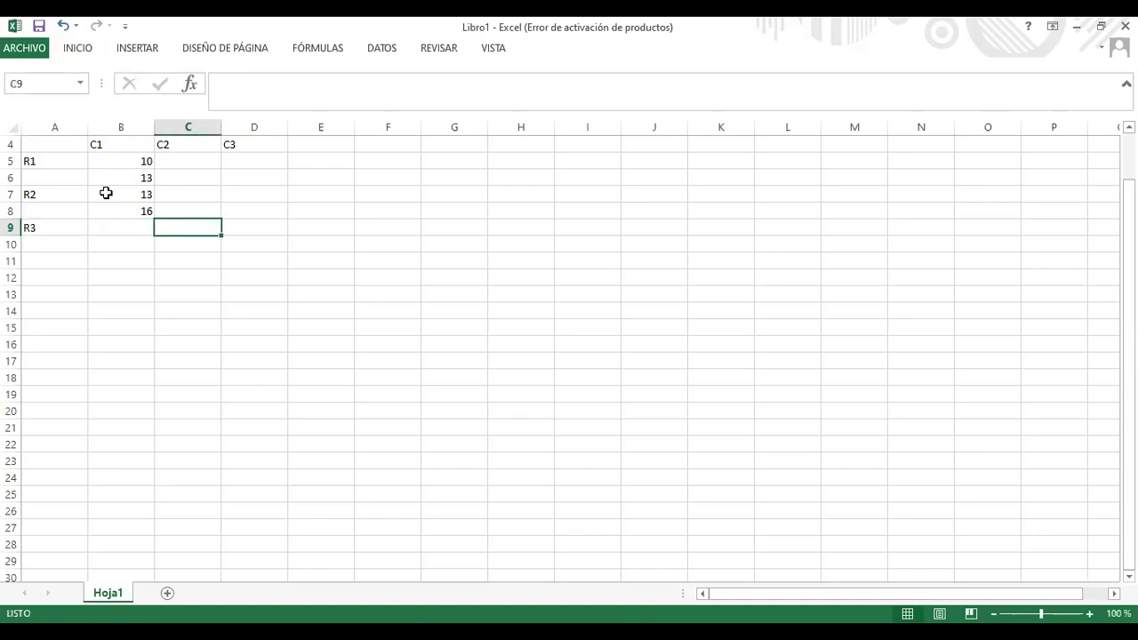
key("Left")
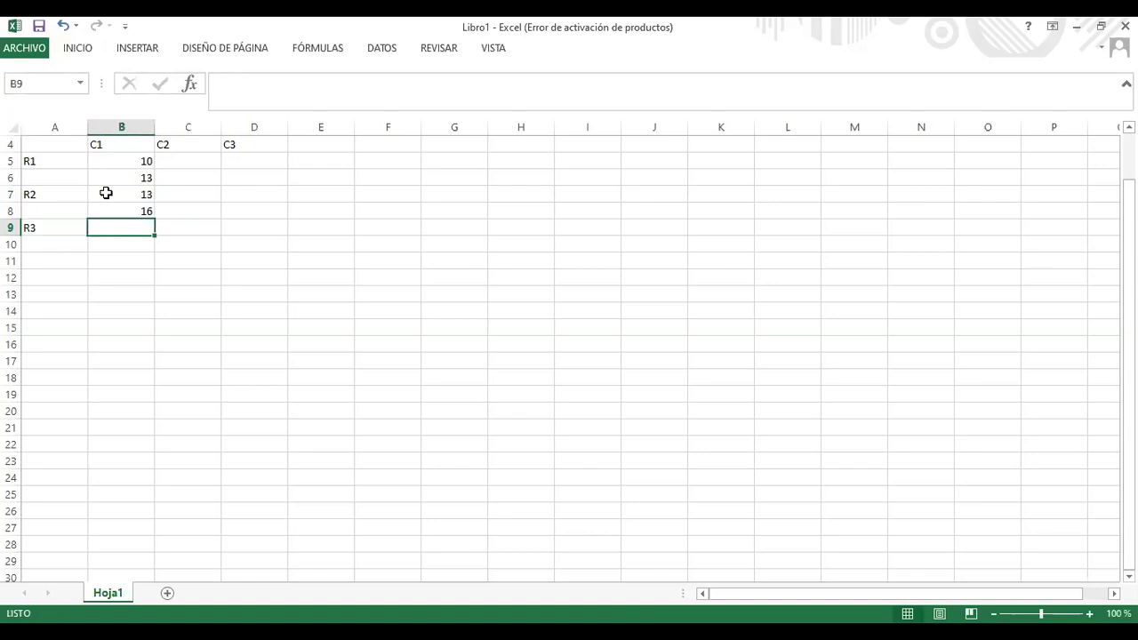
type("9")
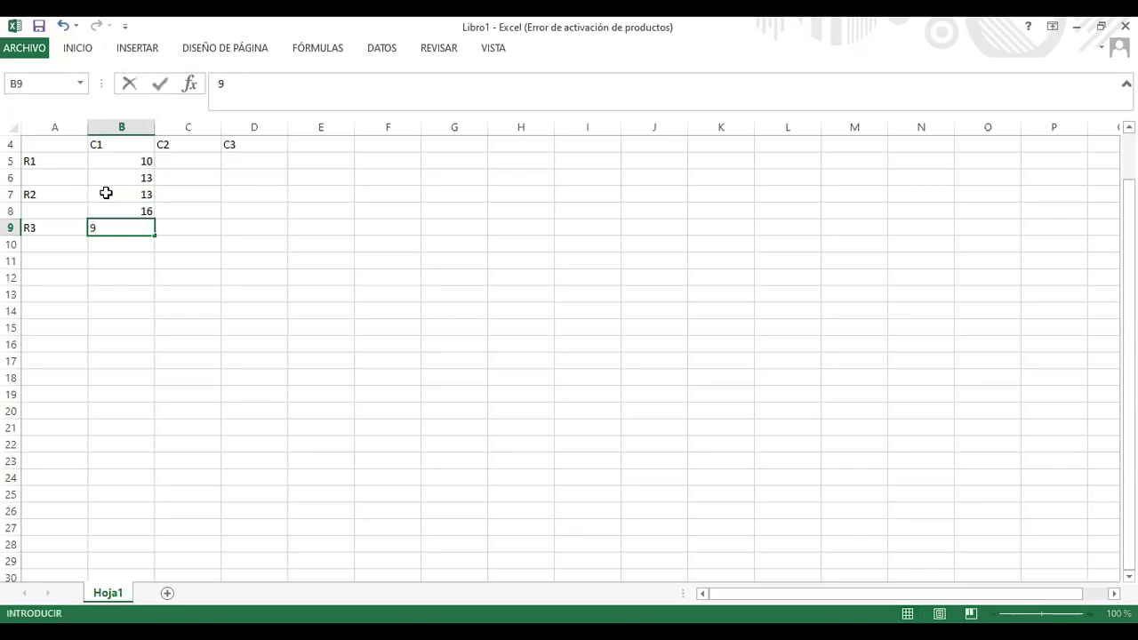
key("Return")
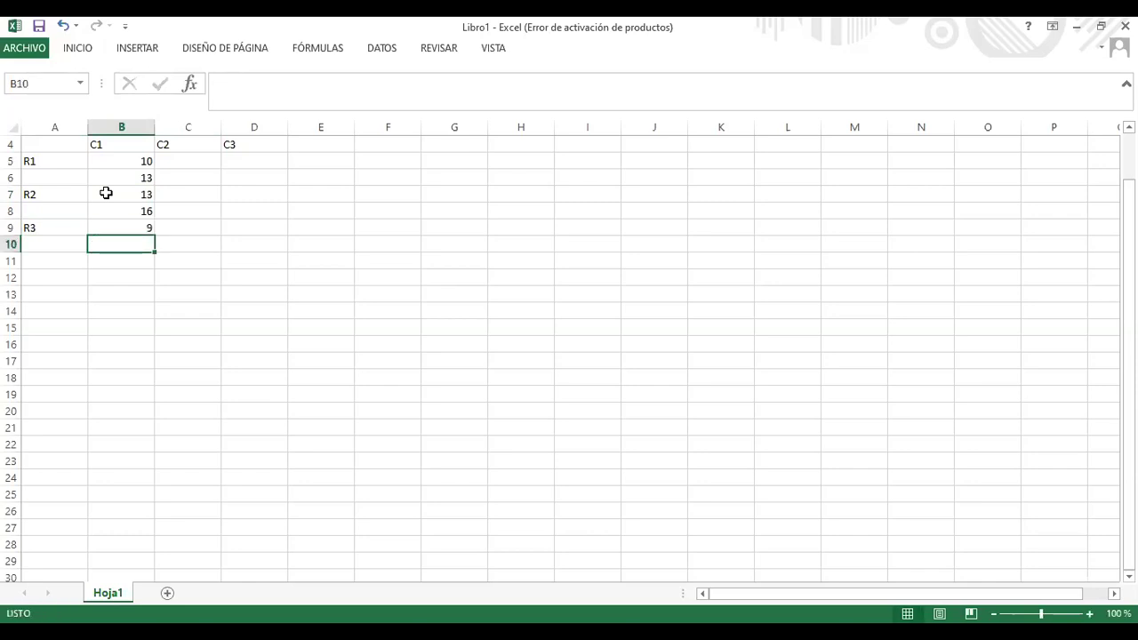
type("14")
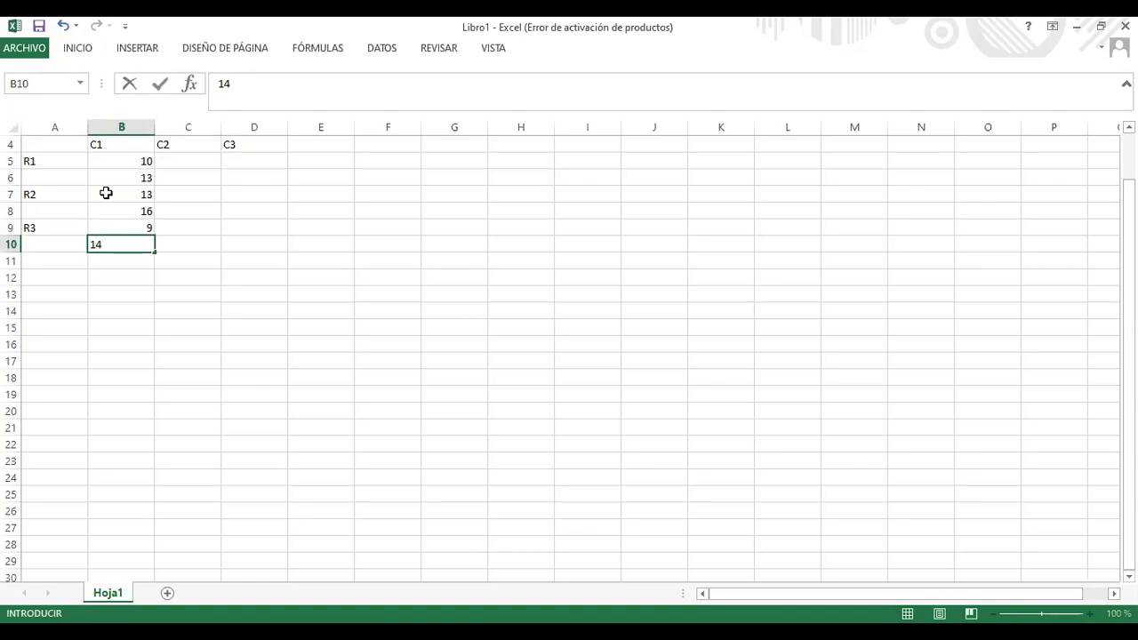
key("Return")
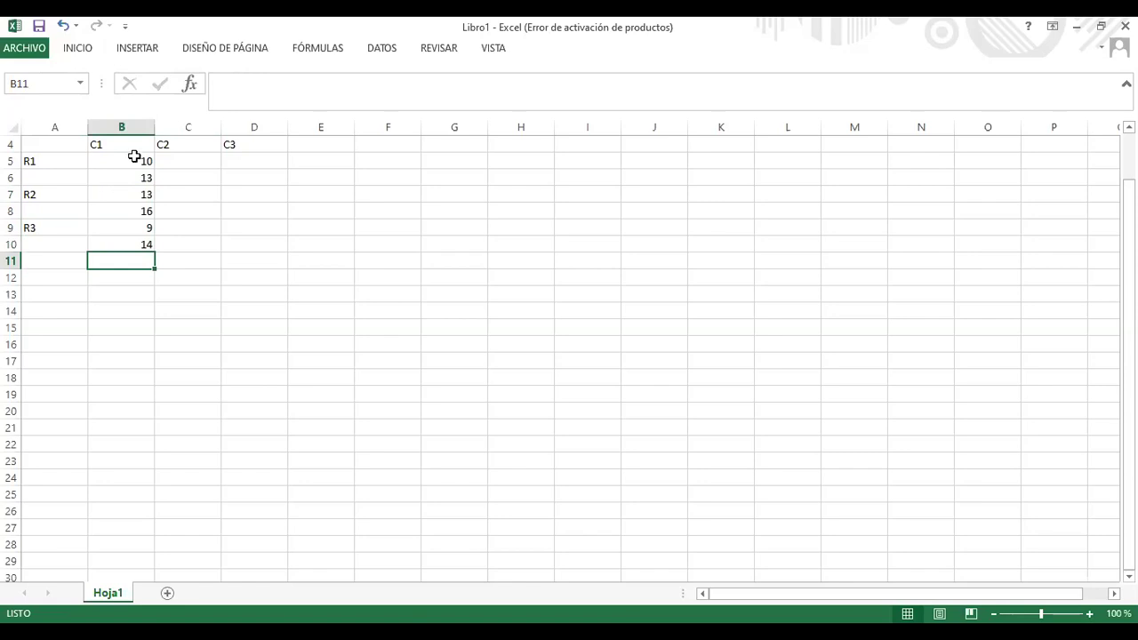
Add the headers C2 and C3 in cells C1 and D1, beside the existing C1 header in row 1
left_click(180, 158)
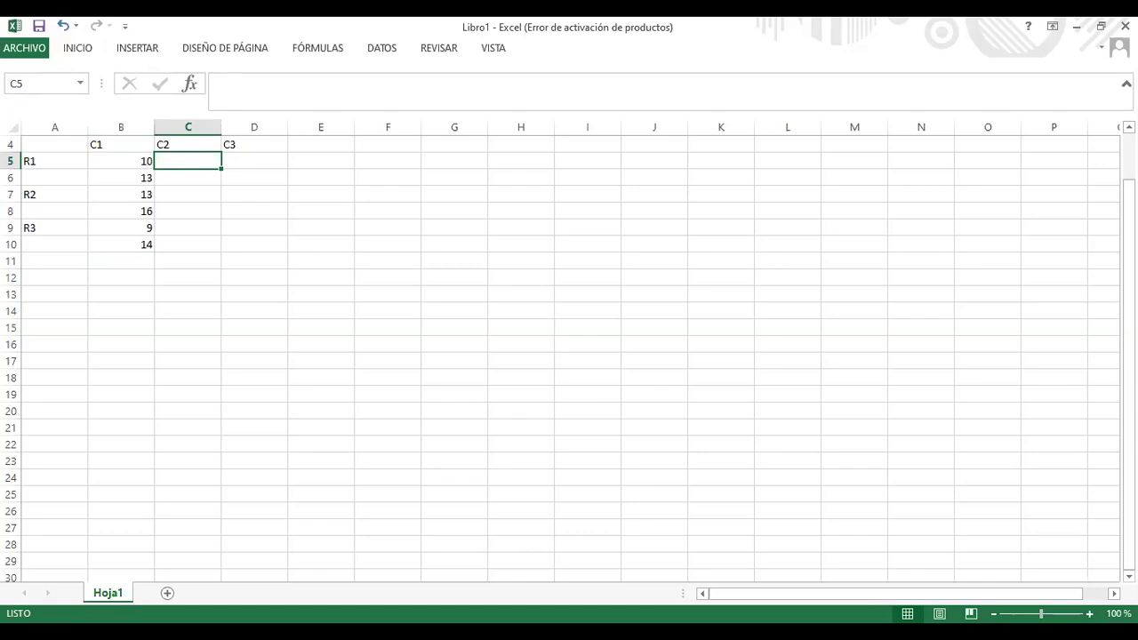
left_click_drag(1040, 613, 1049, 613)
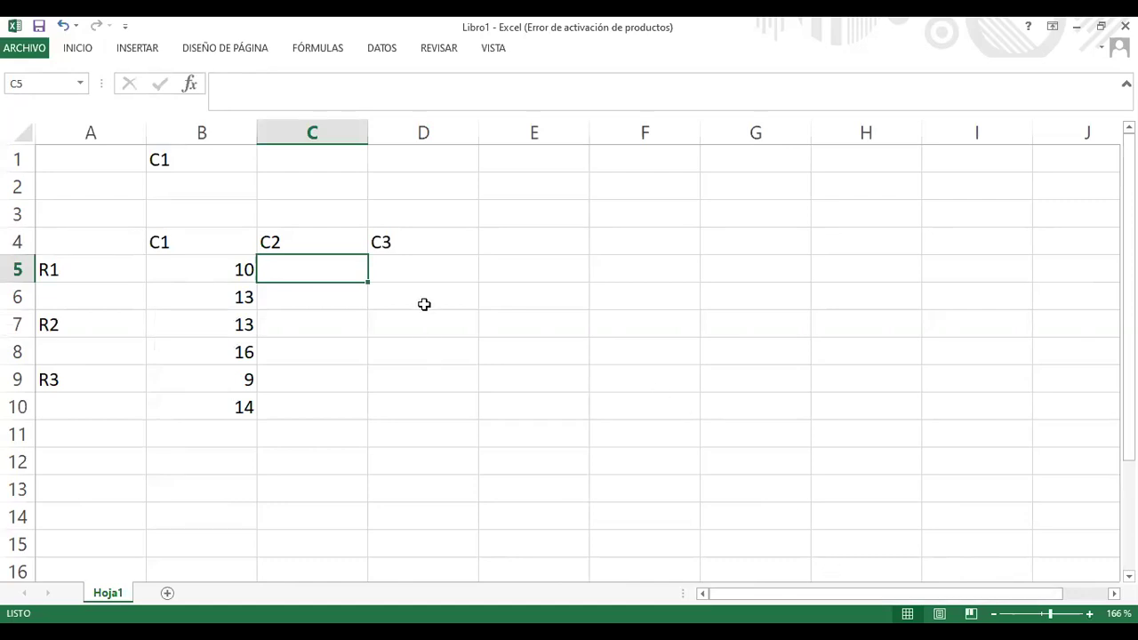
scroll(424, 297, "down", 3)
scroll(424, 295, "up", 3)
left_click(105, 158)
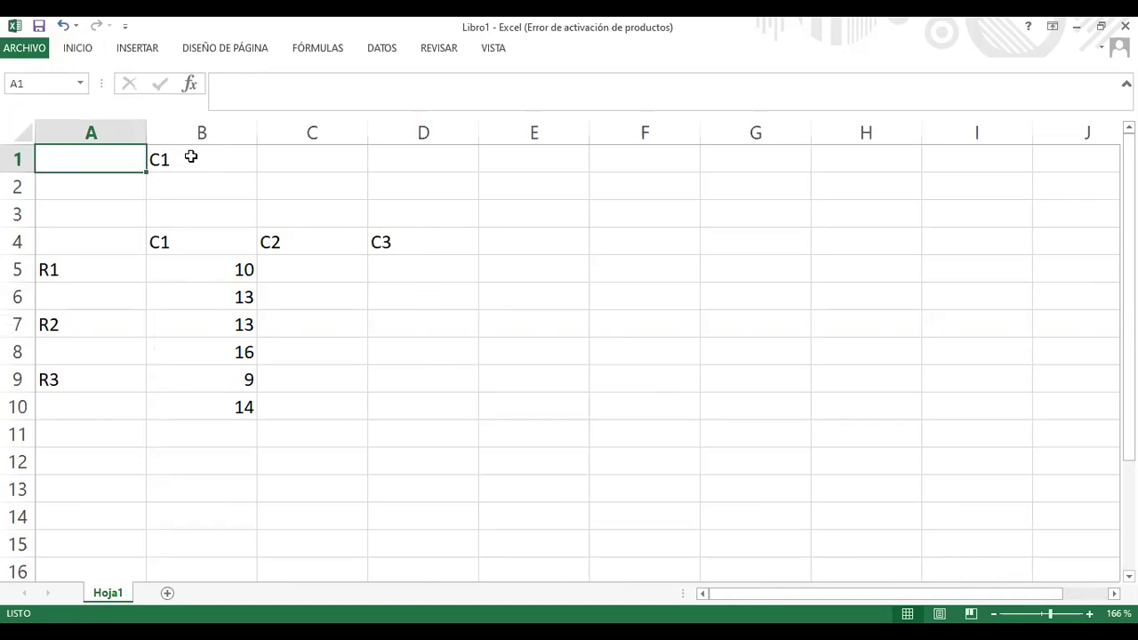
left_click(283, 157)
type("C2")
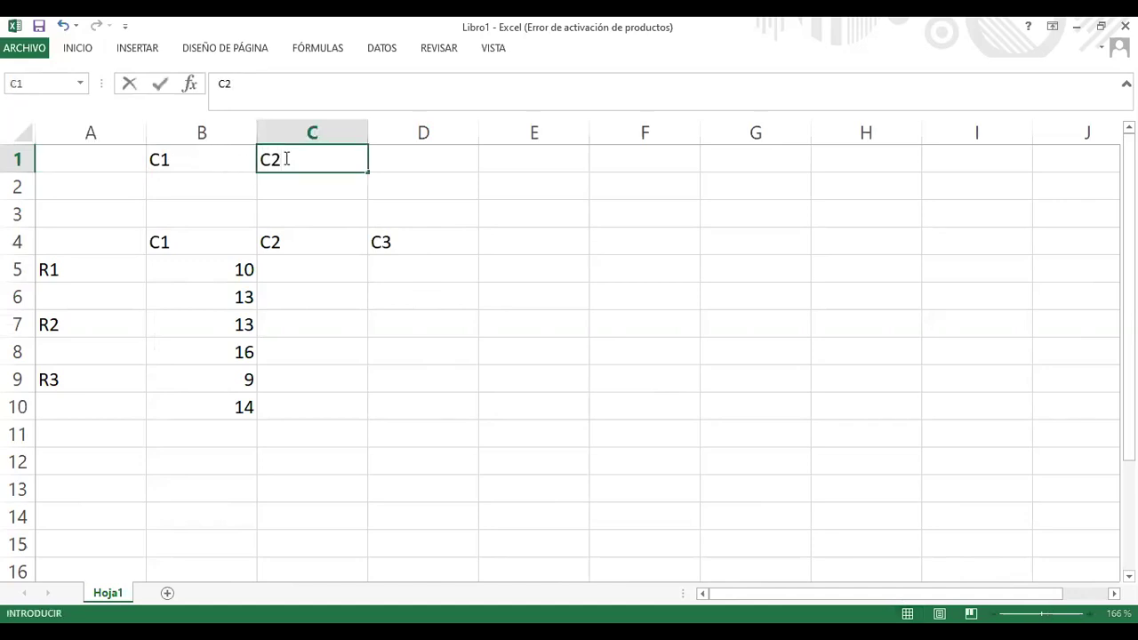
key("Tab")
type("C3")
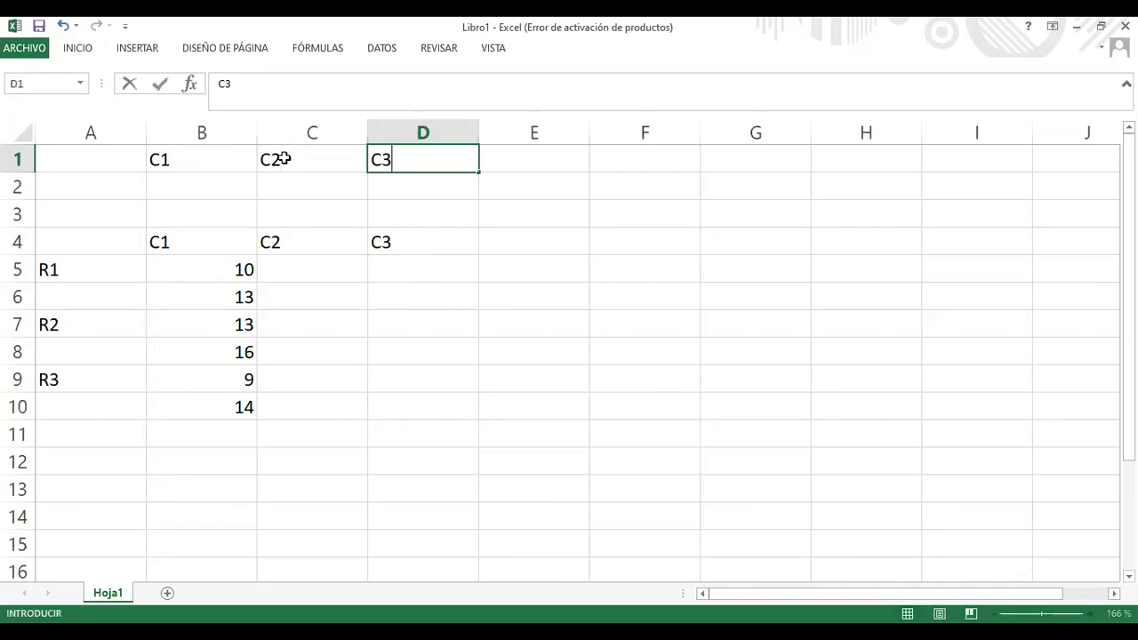
Label cell A2 as R1, directly under the header row in row 1
left_click(70, 195)
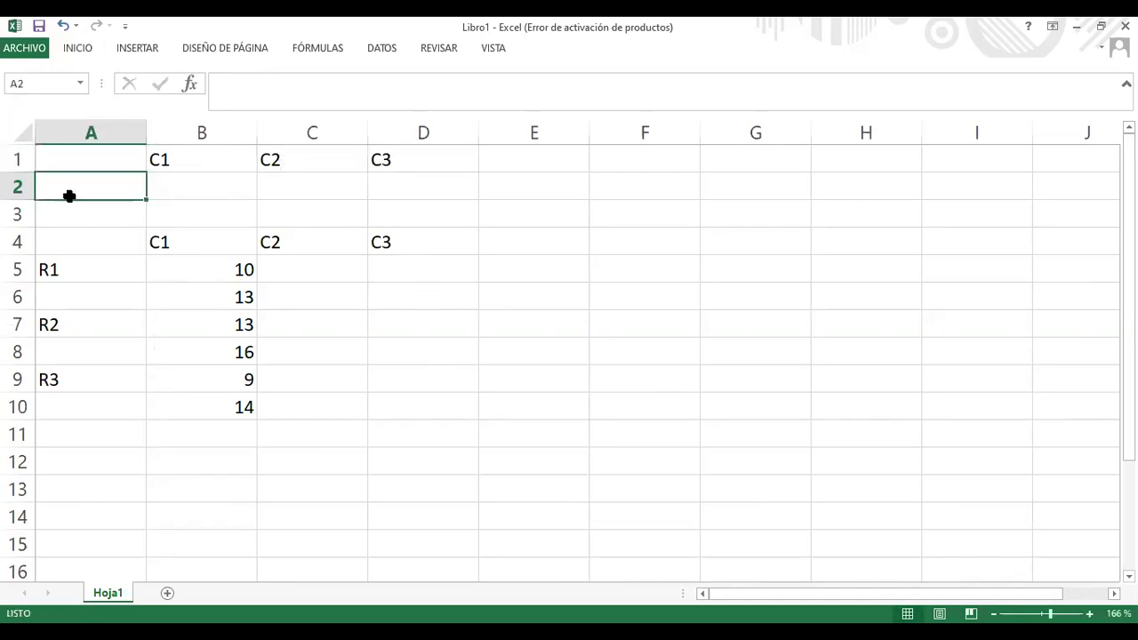
type("RI")
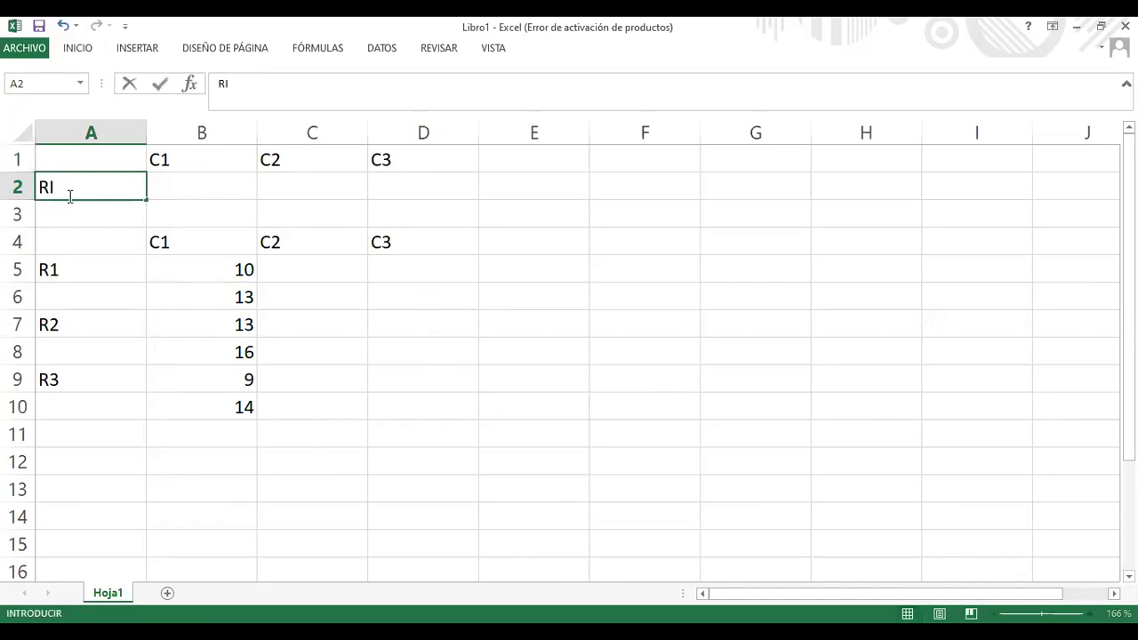
key("ctrl+Return")
key("BackSpace")
type("R1")
Enter R1's C1 values 10 and 13 in cells B2 and B3
left_click(184, 183)
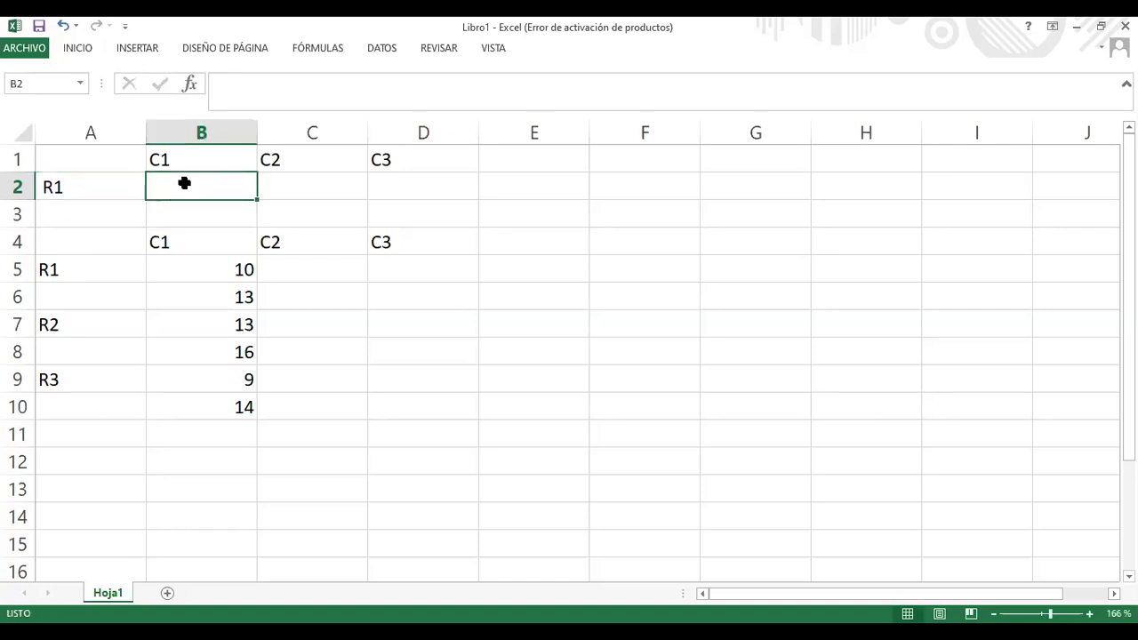
type("10")
key("Return")
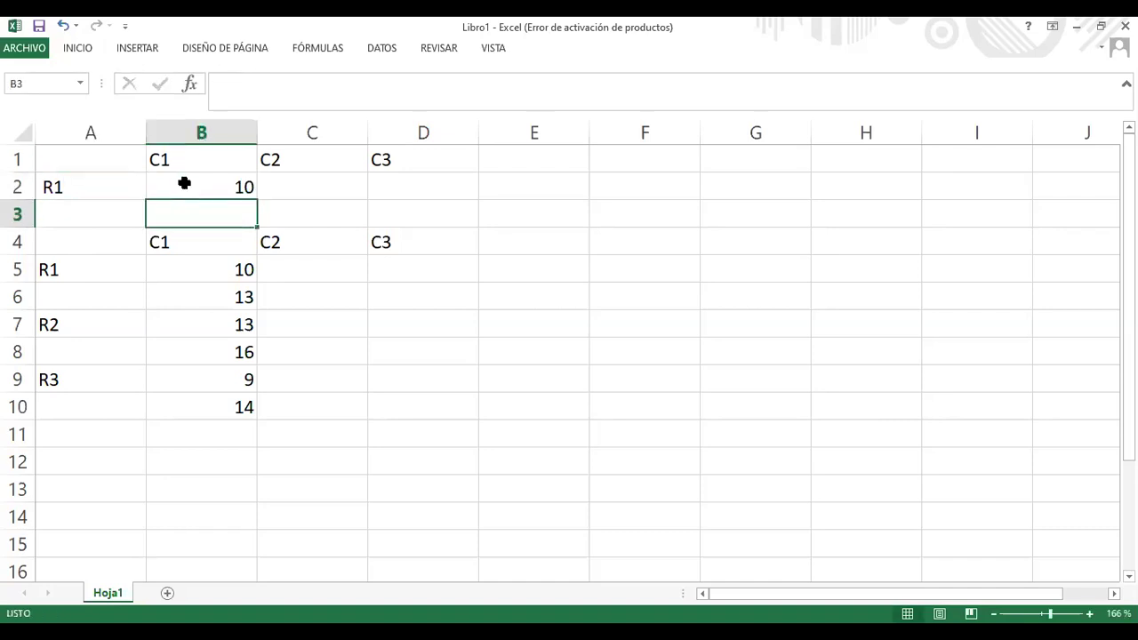
type("13")
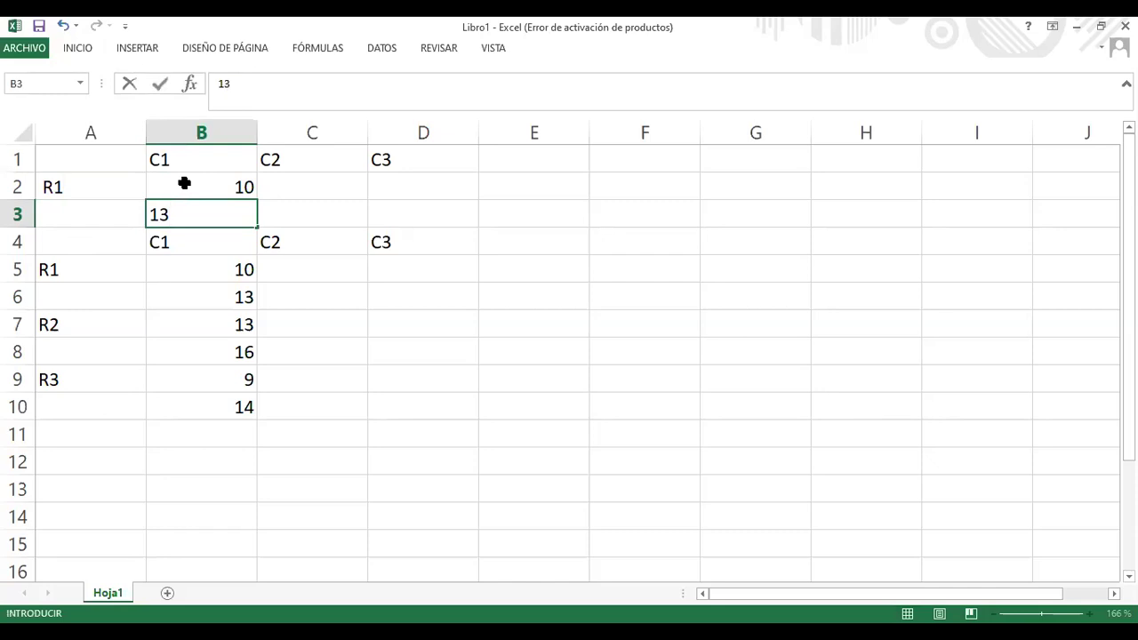
key("Return")
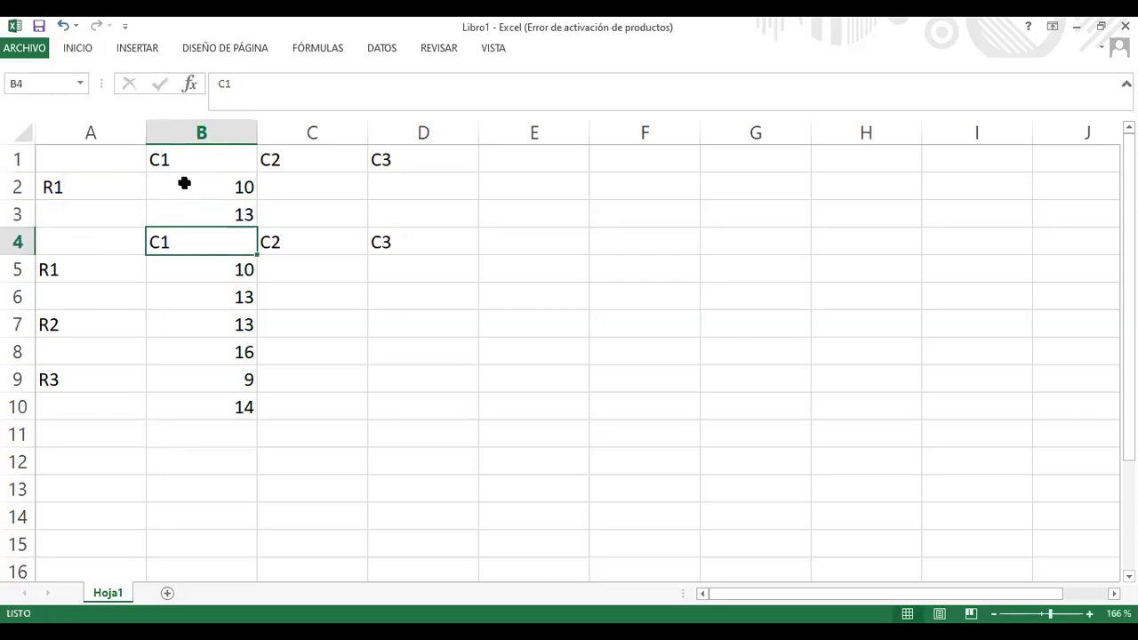
Continue the C1 column with 13, 16, 9 and 14 in cells B4 to B7, overwriting the existing contents
type("13")
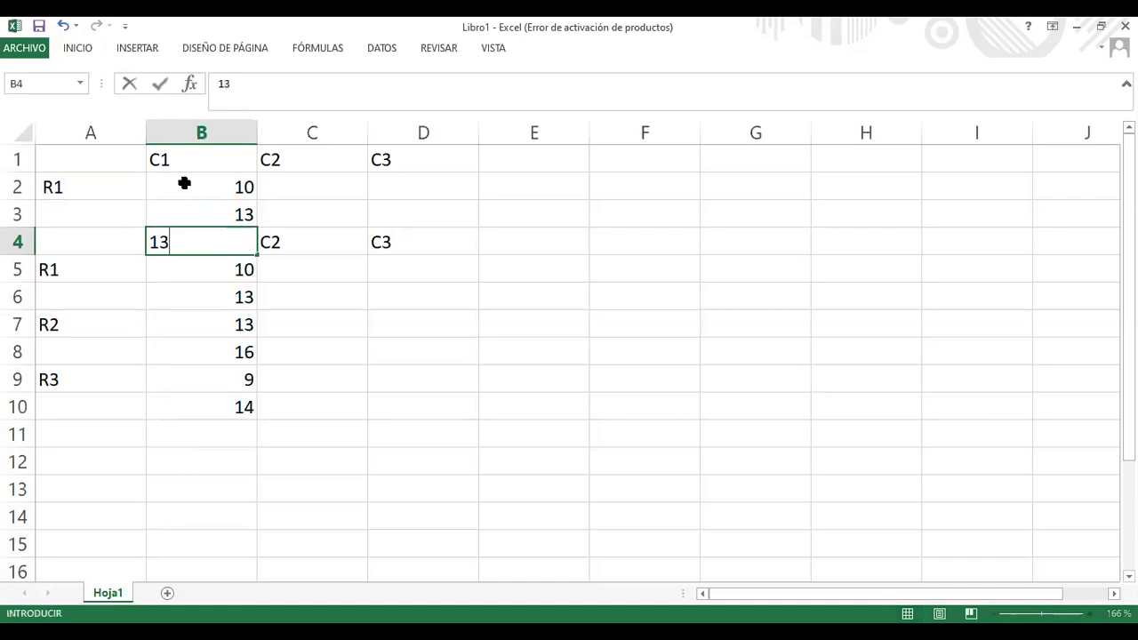
key("Return")
type("16")
key("Return")
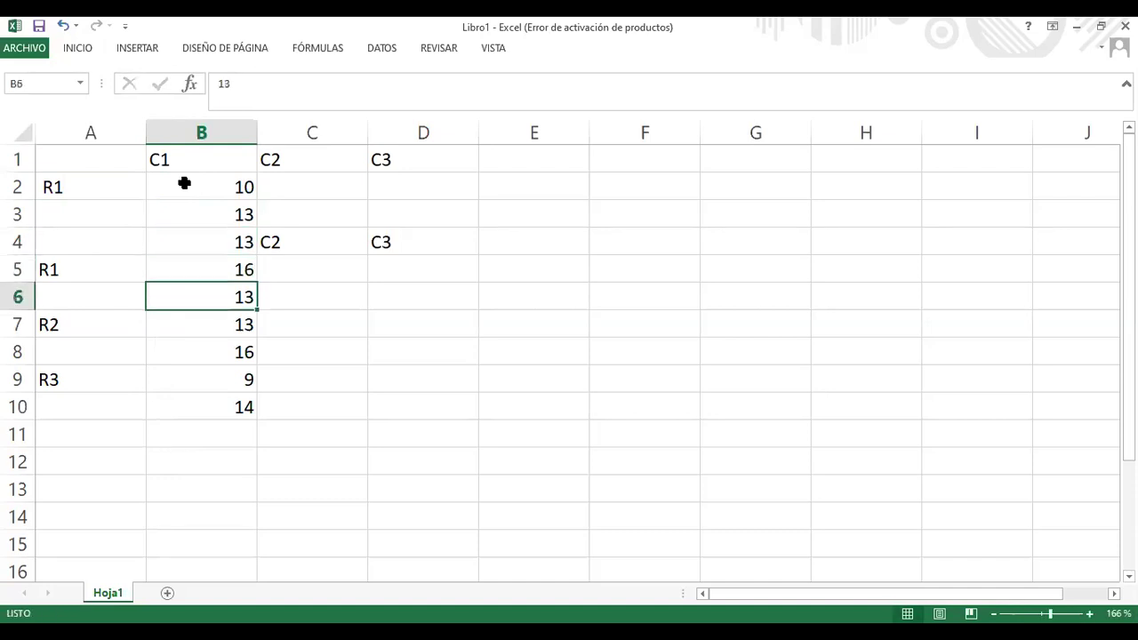
type("9")
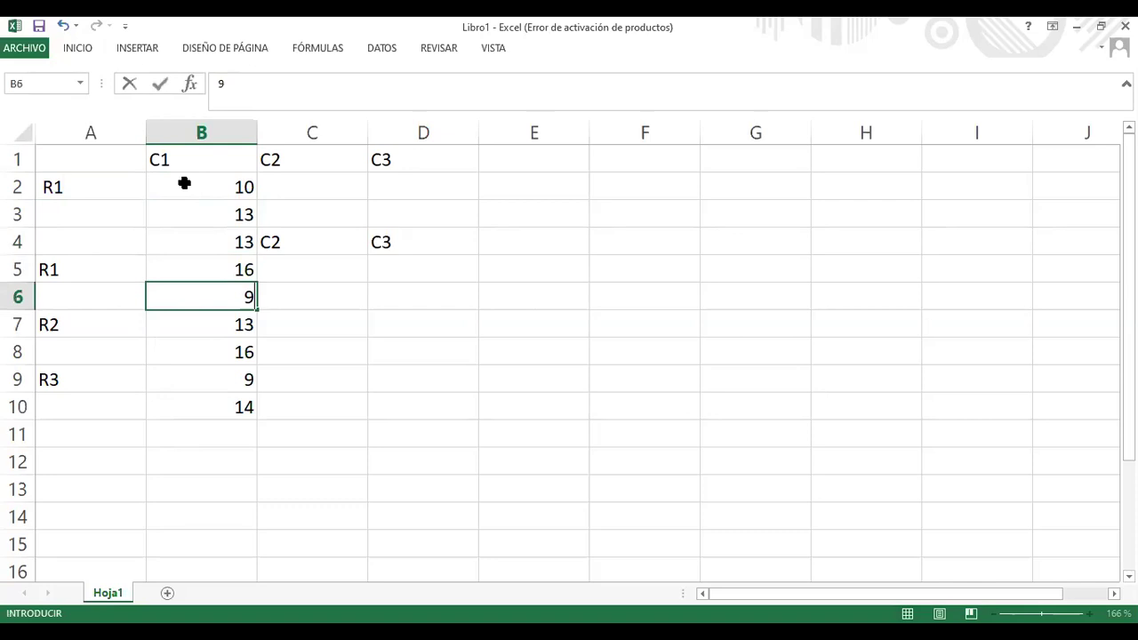
key("Return")
type("14")
key("Return")
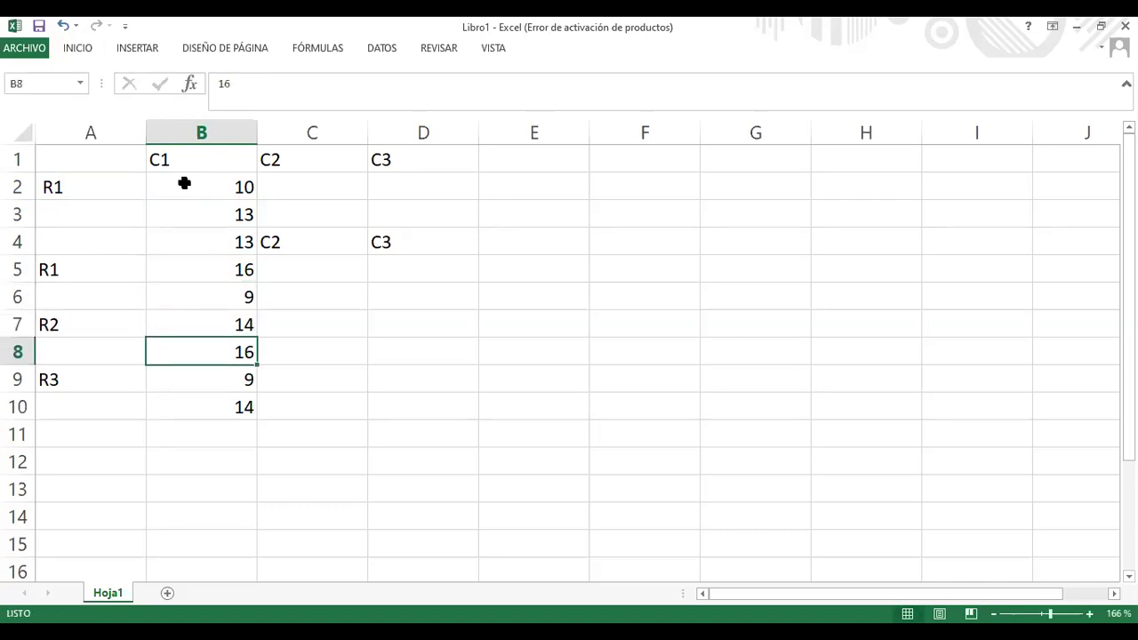
Clear the leftover C1 values from cells B8, B9 and B10
key("BackSpace")
key("Return")
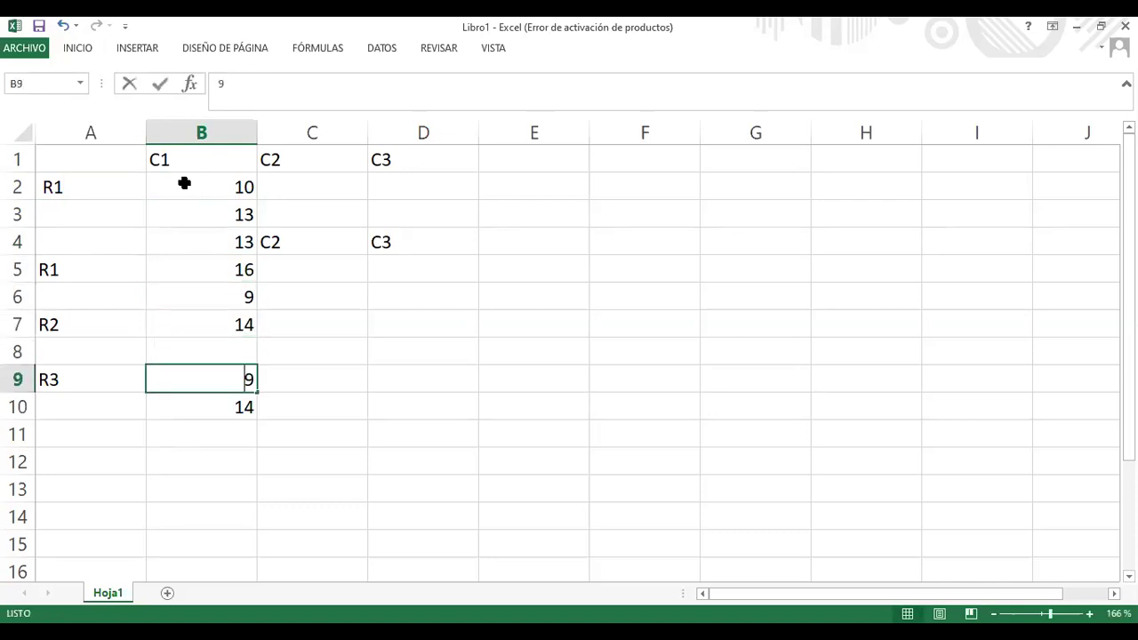
key("BackSpace")
key("Return")
key("BackSpace")
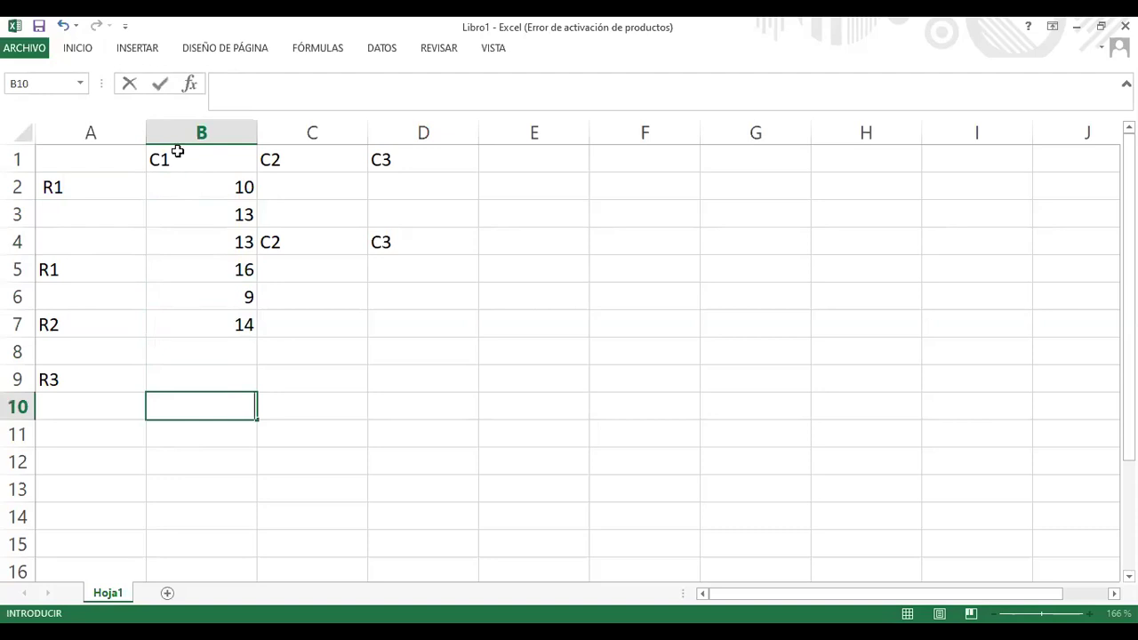
key("ctrl+Return")
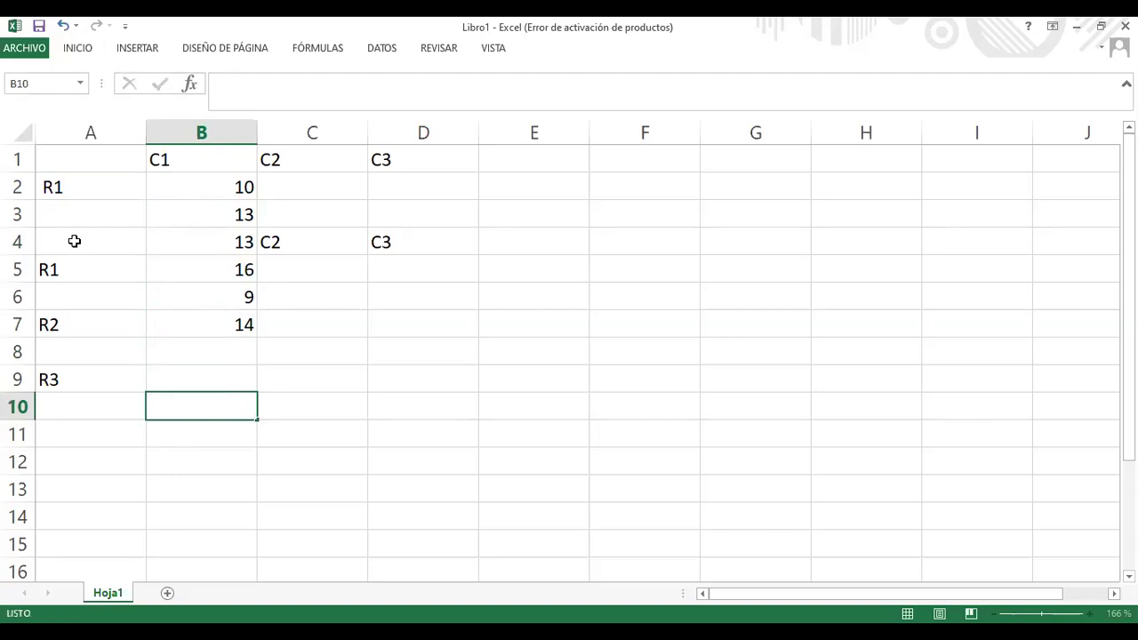
Label cell A4 as R2 and clear the old R1 label from cell A5
left_click(74, 241)
type("R2")
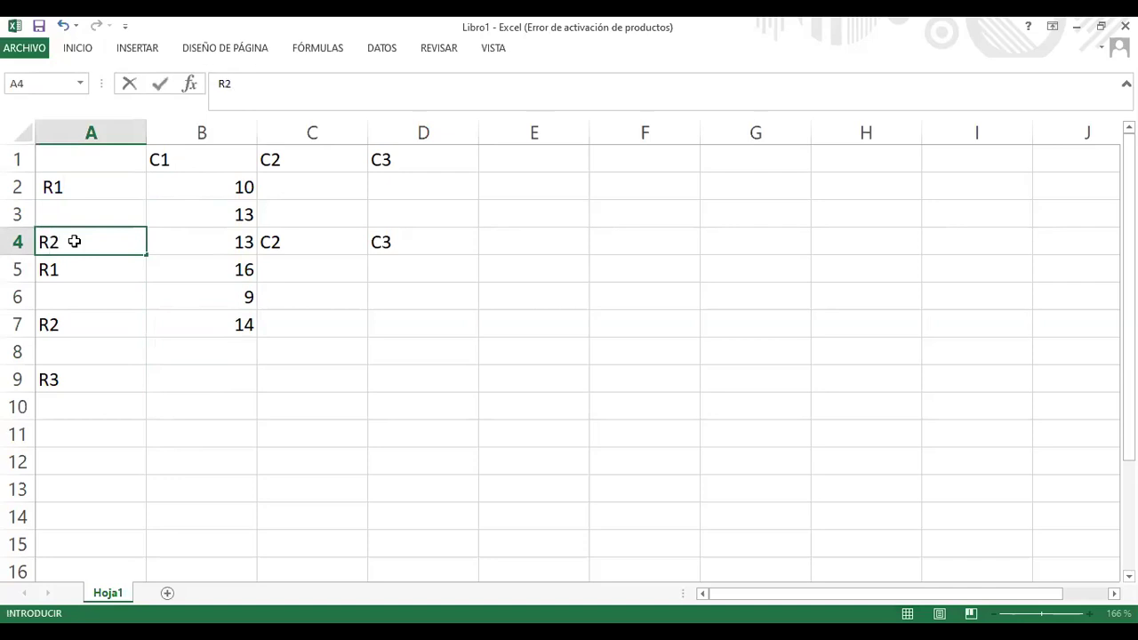
key("Return")
key("BackSpace")
key("Return")
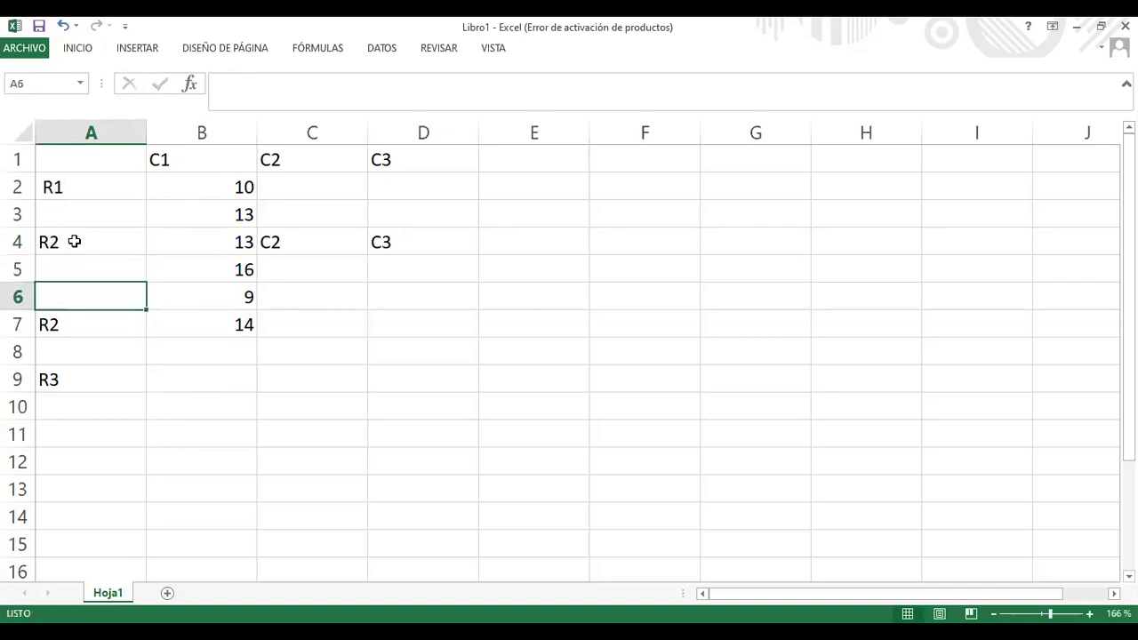
Label cell A6 as R3 and clear the old row labels from cells A7 and A9
type("R3")
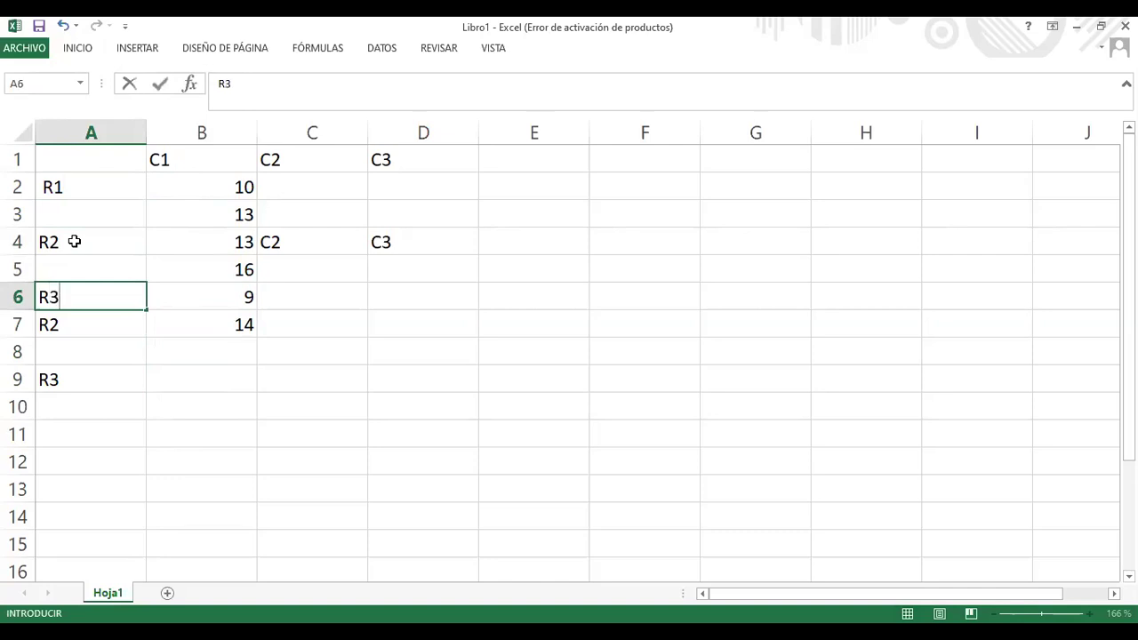
key("Return")
key("BackSpace")
key("Return")
key("Return")
key("BackSpace")
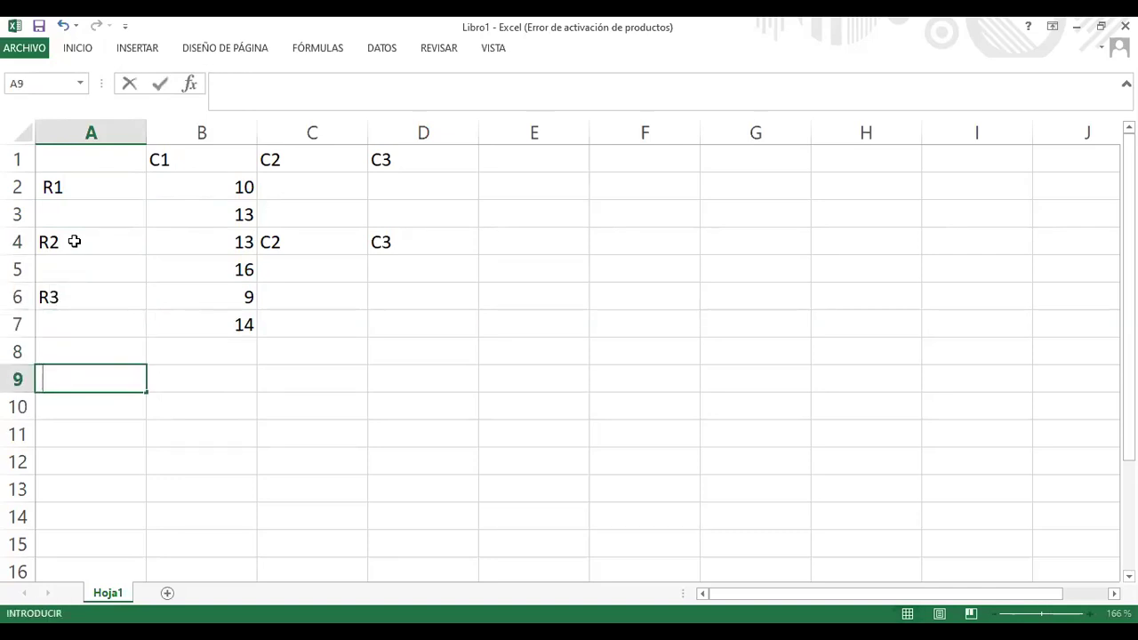
Clear the duplicate C2 and C3 headers from cells C4 and D4
left_click(311, 243)
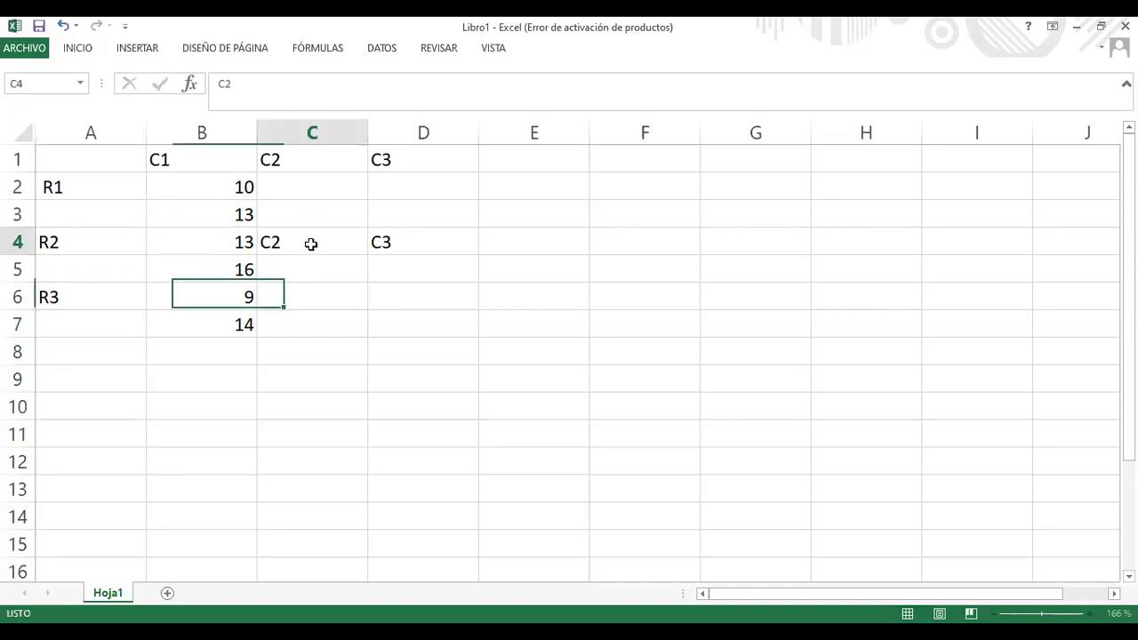
key("BackSpace")
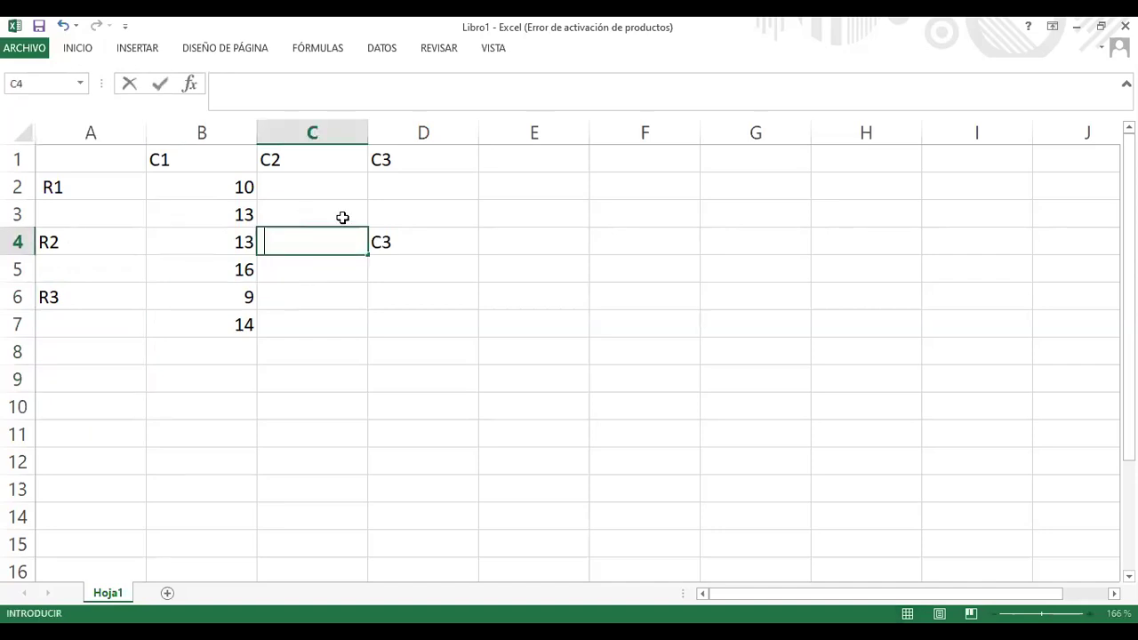
left_click(396, 242)
key("BackSpace")
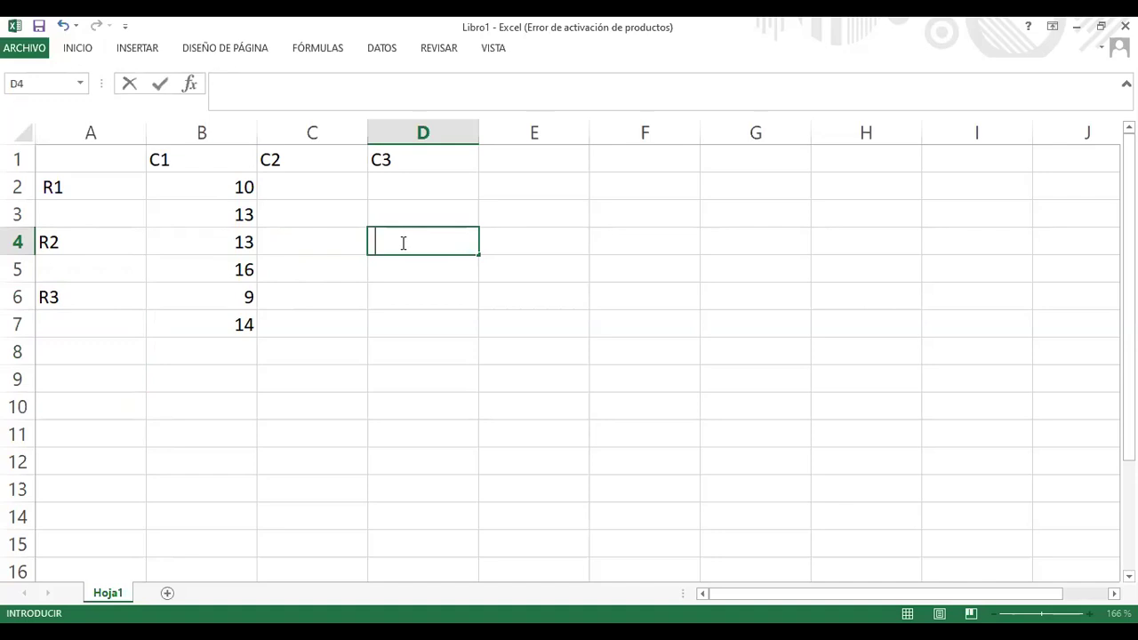
Enter R1's C2 values 14 and 16 in cells C2 and C3
left_click(336, 188)
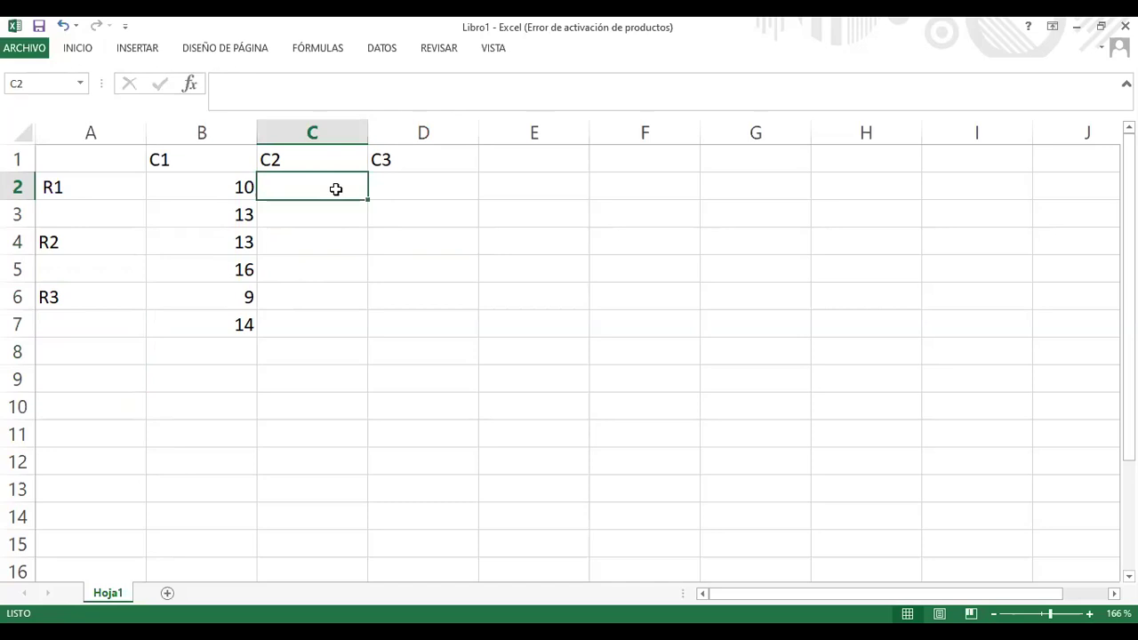
type("14")
key("Return")
type("16")
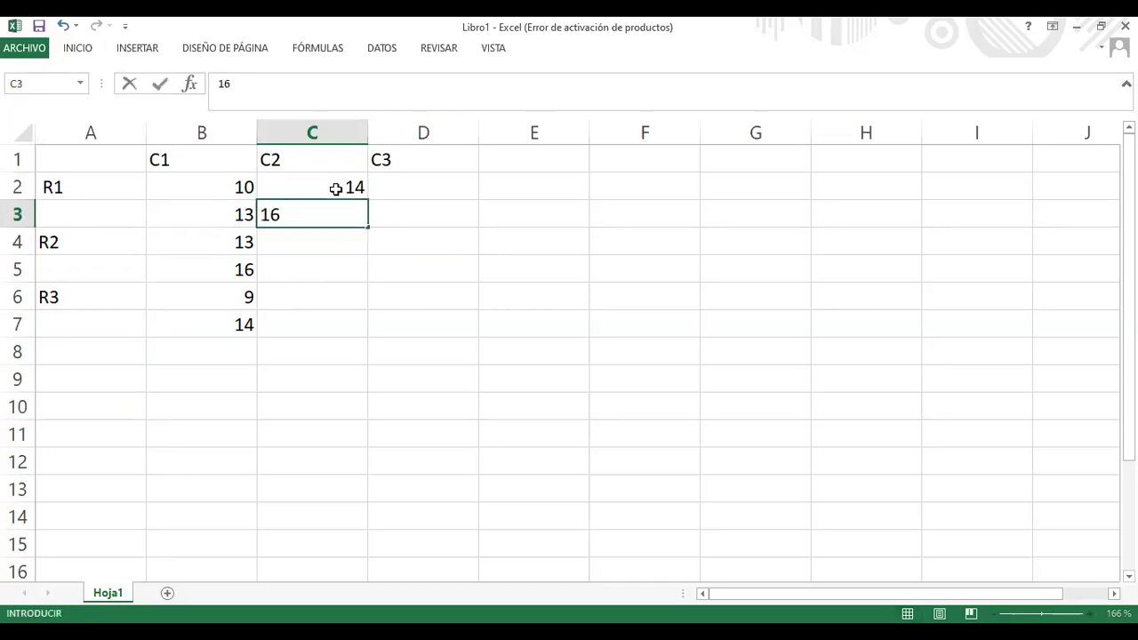
key("Return")
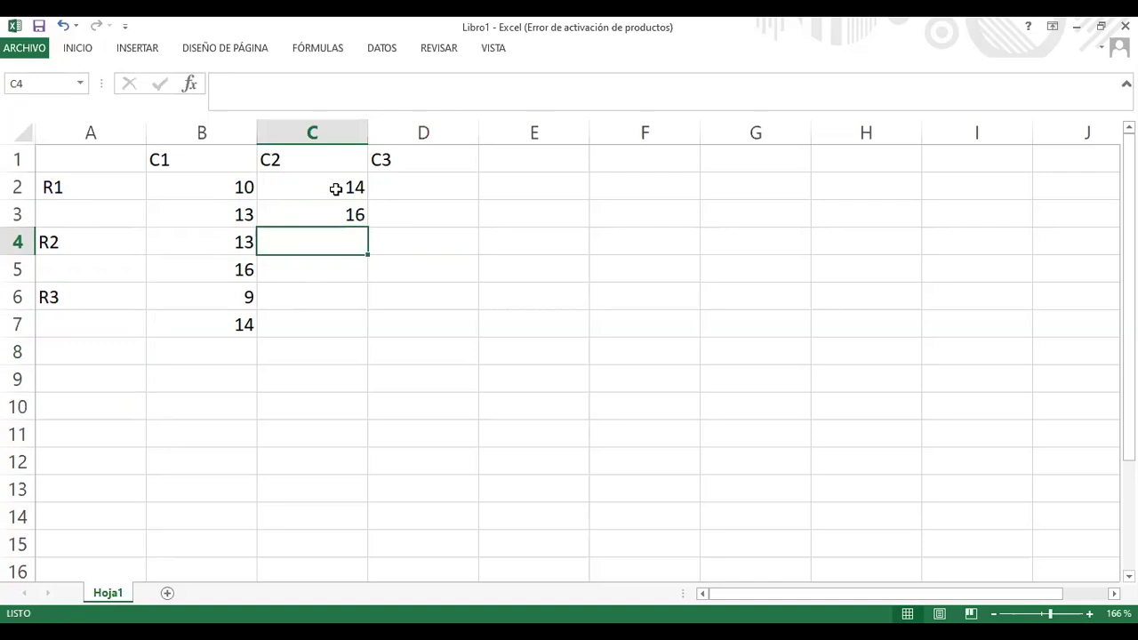
Enter R2's C2 values 19 and 27 in cells C4 and C5
type("19")
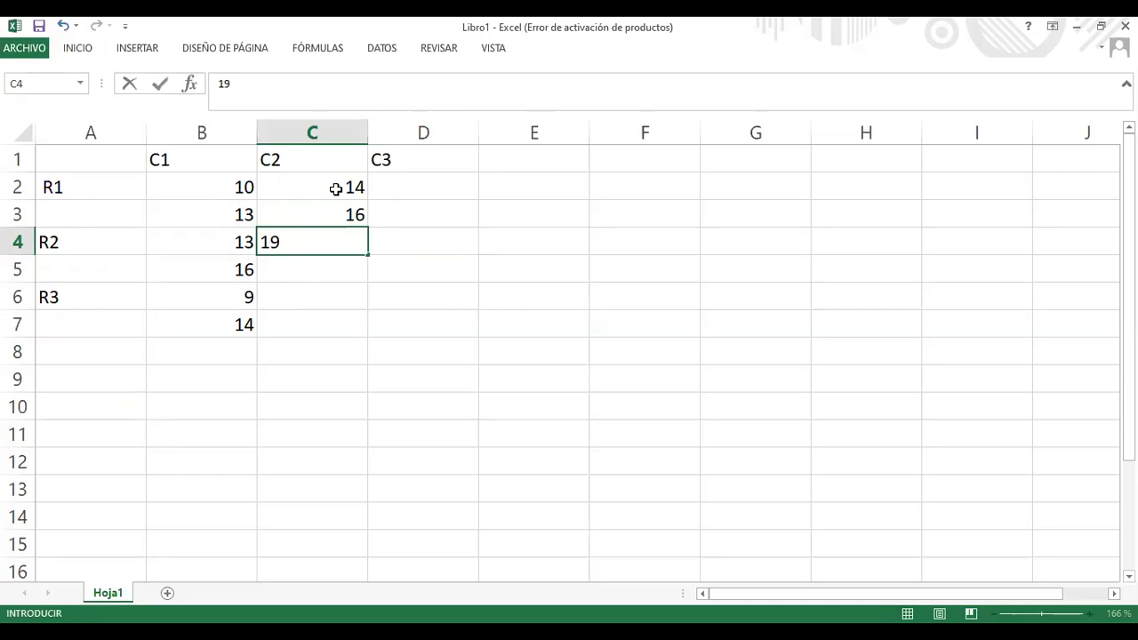
key("Return")
type("27")
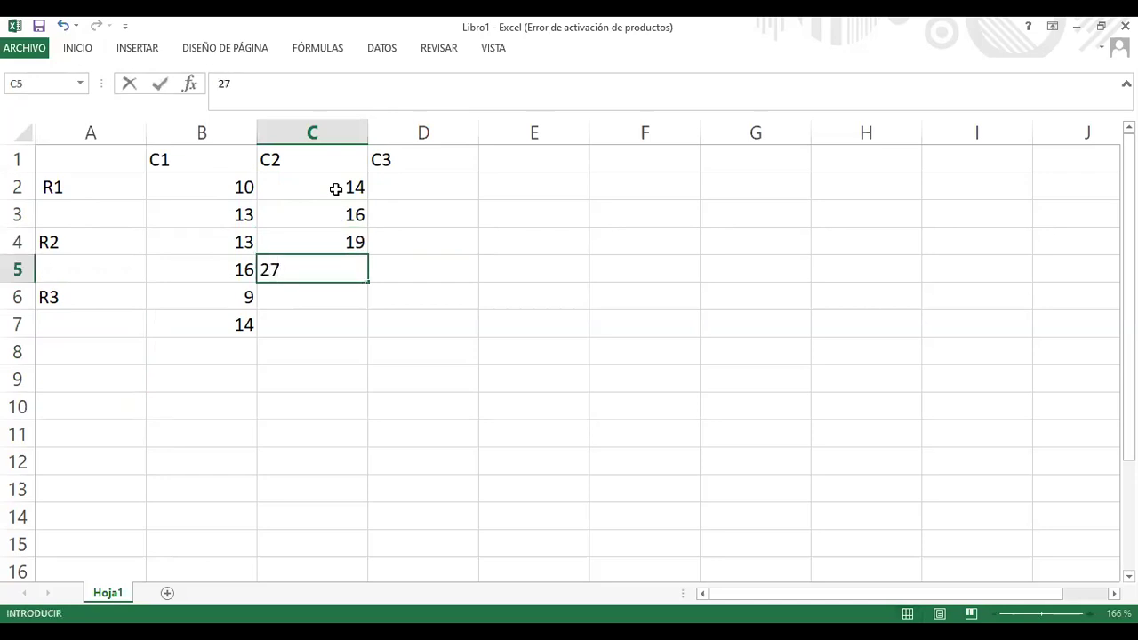
key("Return")
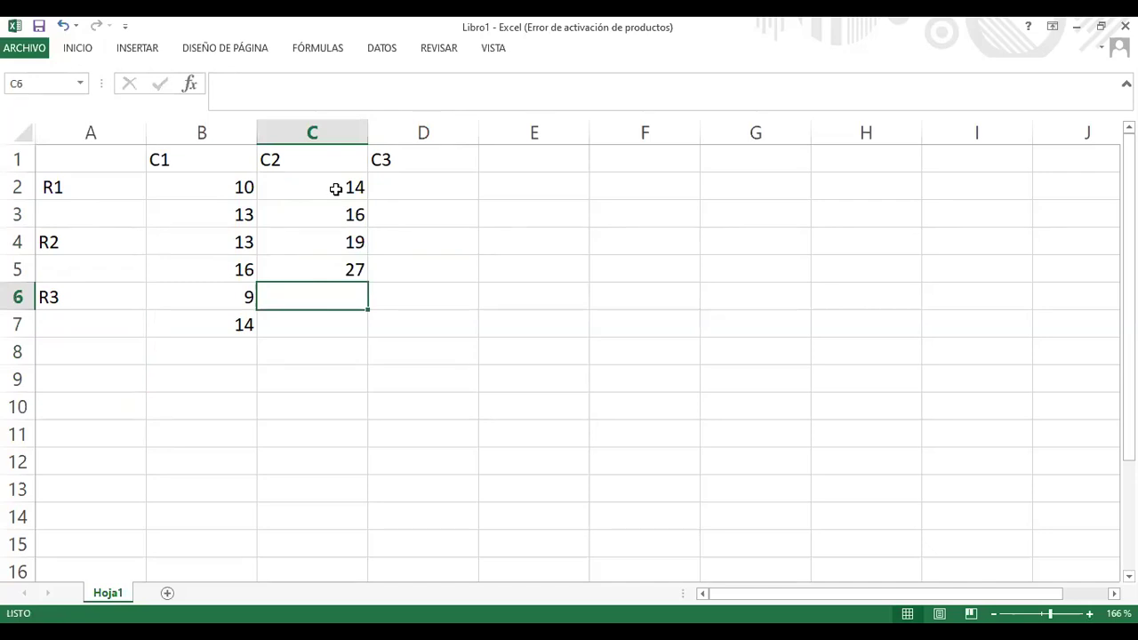
Enter R3's C2 values 11 and 17 in cells C6 and C7
type("11")
key("Return")
type("17")
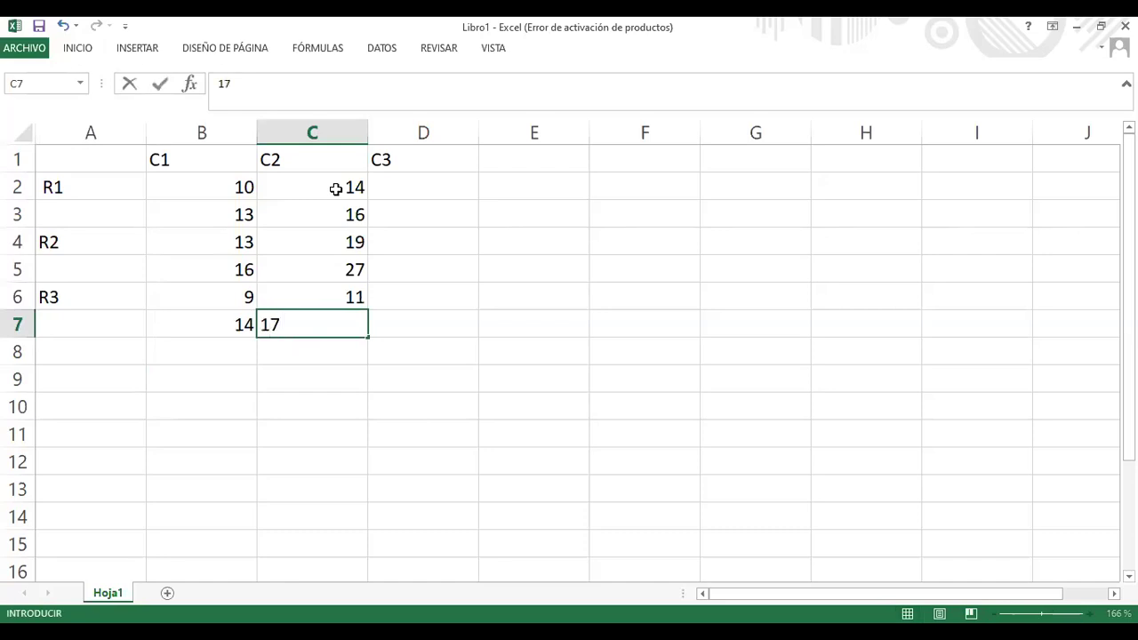
key("Return")
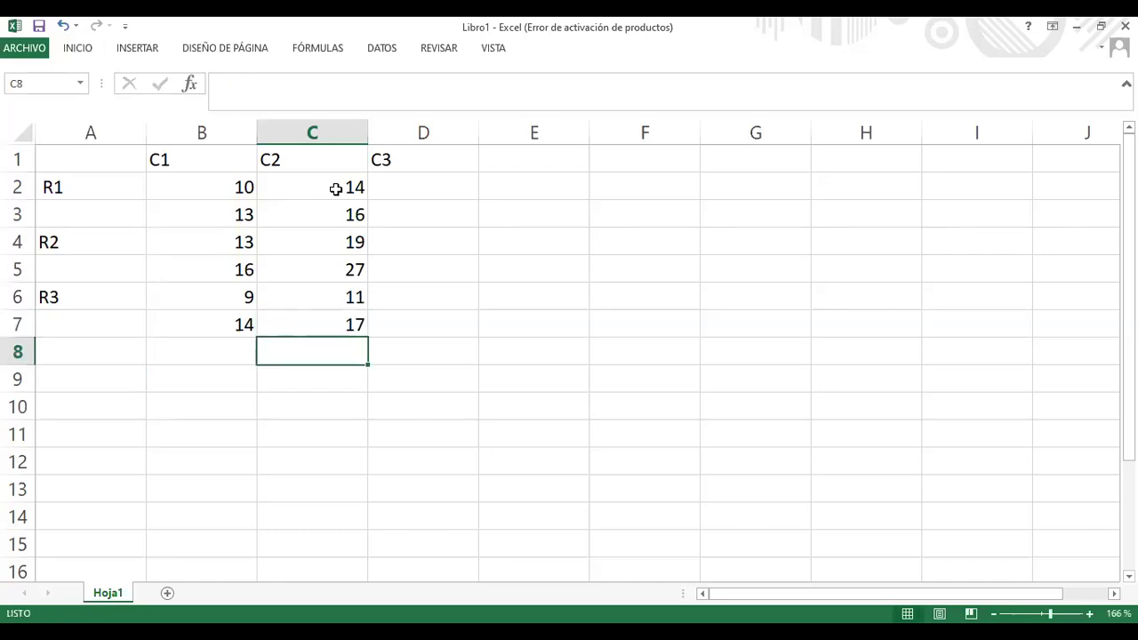
Enter R1's C3 values 18 and 22 in cells D2 and D3
left_click(424, 181)
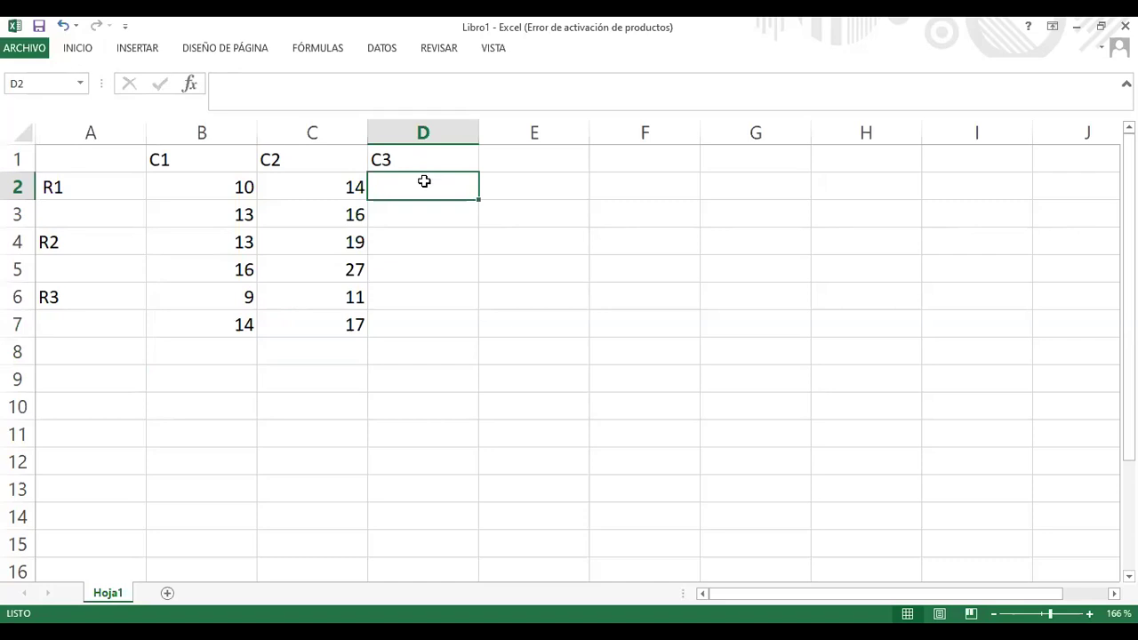
type("18")
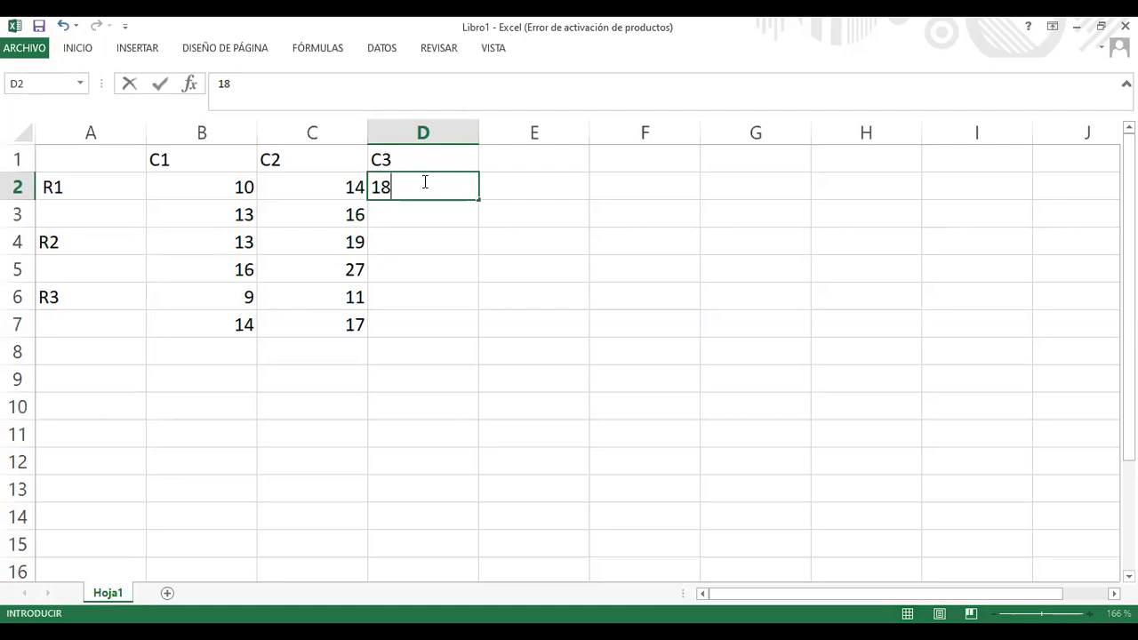
key("Return")
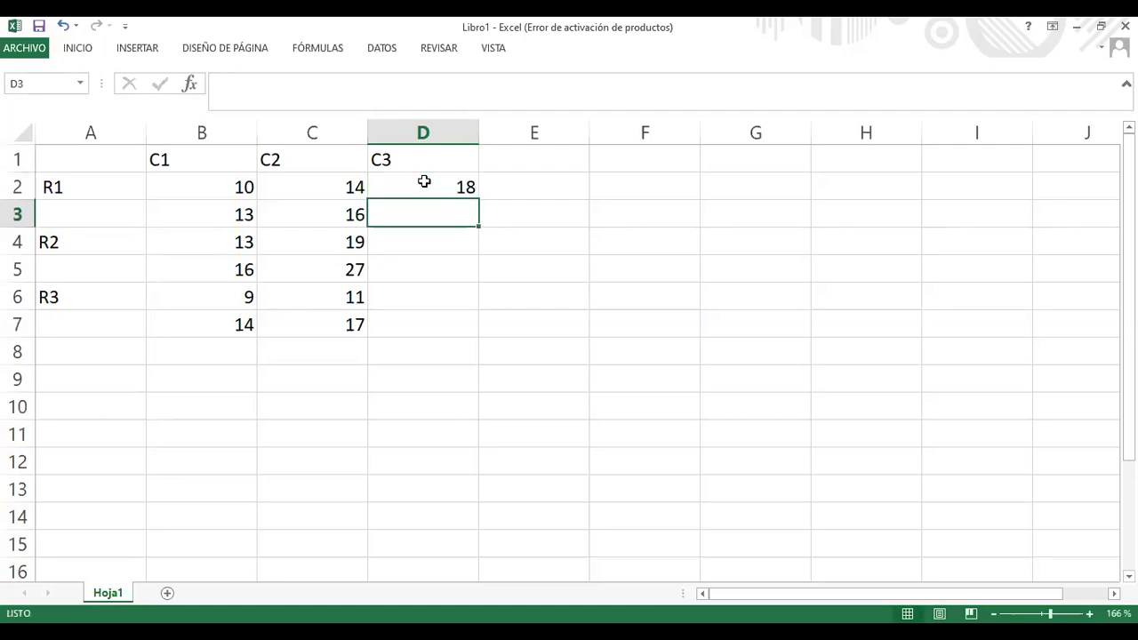
type("22")
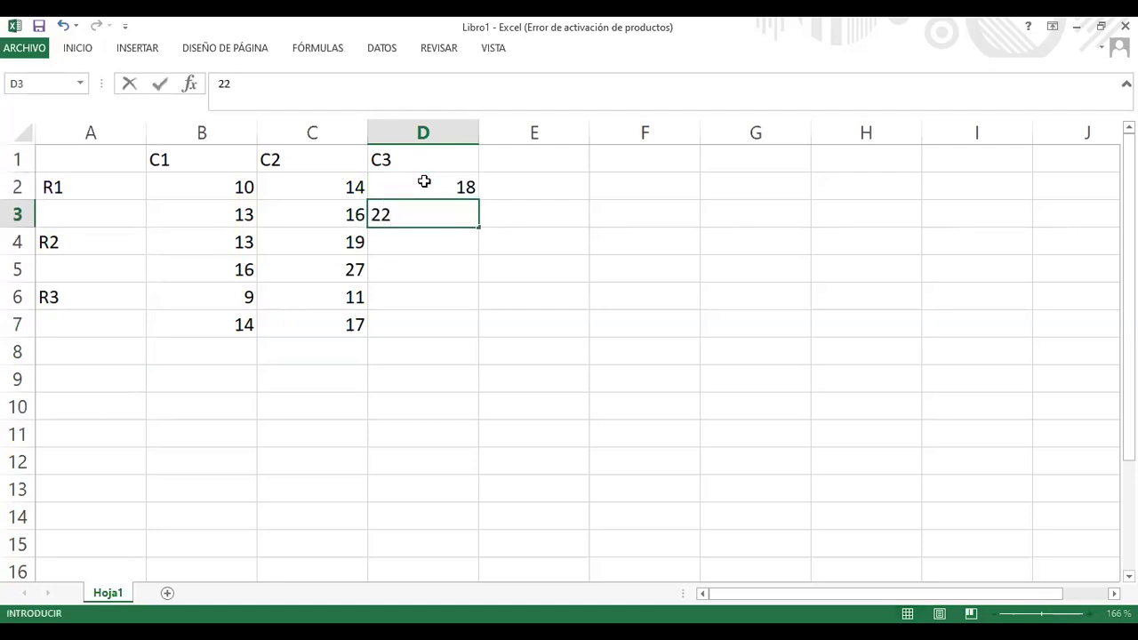
key("Return")
Enter R2's C3 values 14 and 18 in cells D4 and D5
type("14")
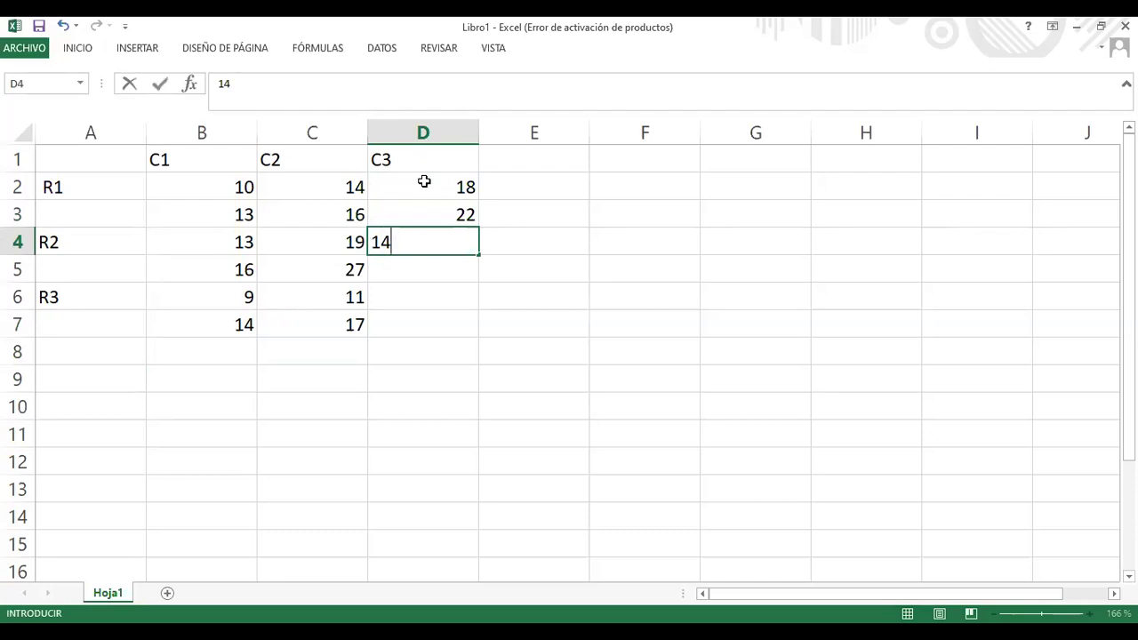
key("Return")
type("18")
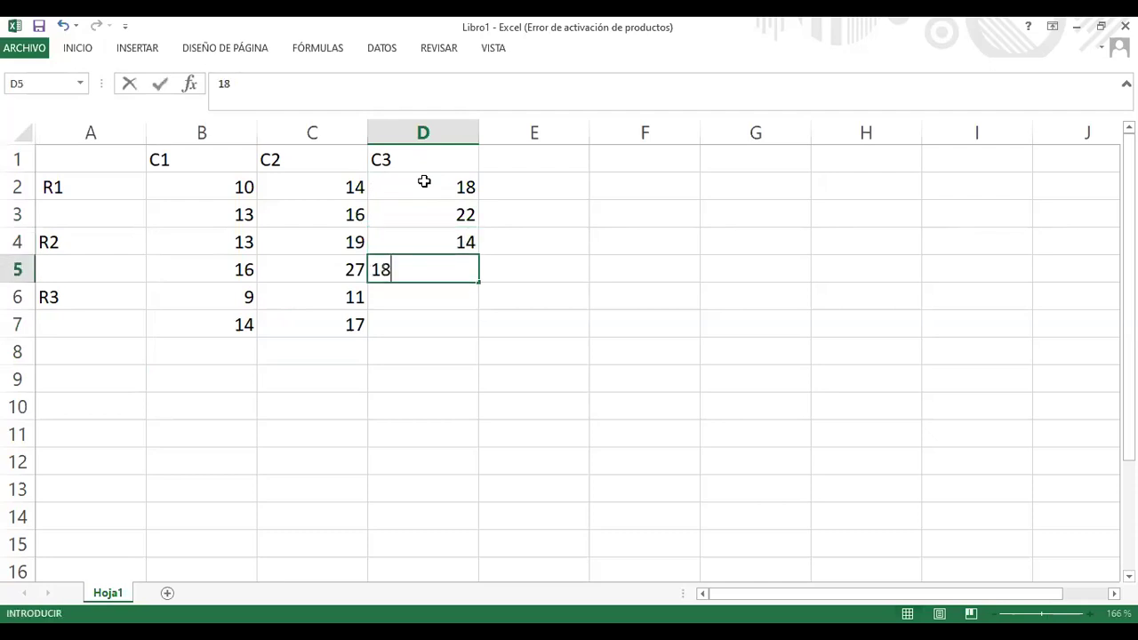
key("Return")
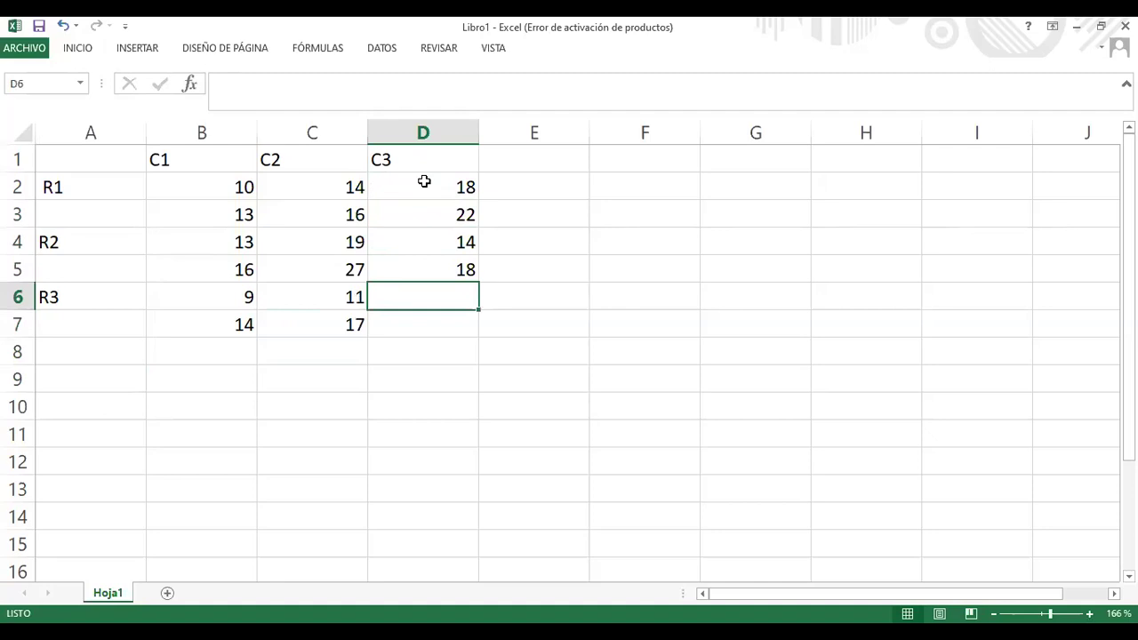
Enter R3's C3 values 14 and 17 in cells D6 and D7
type("14")
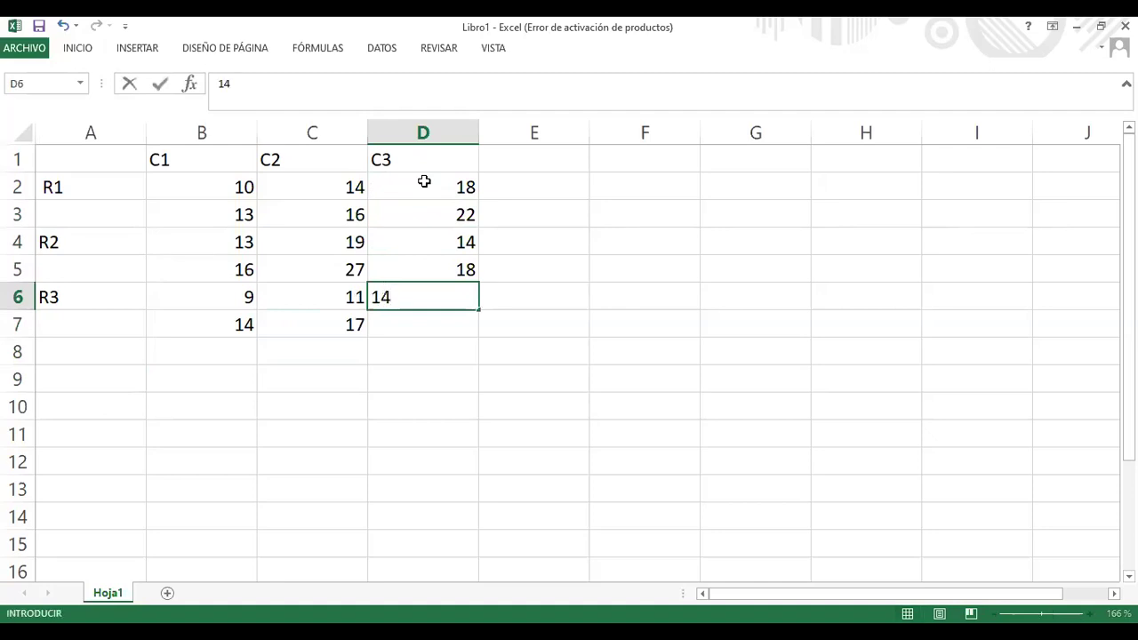
key("Return")
type("17")
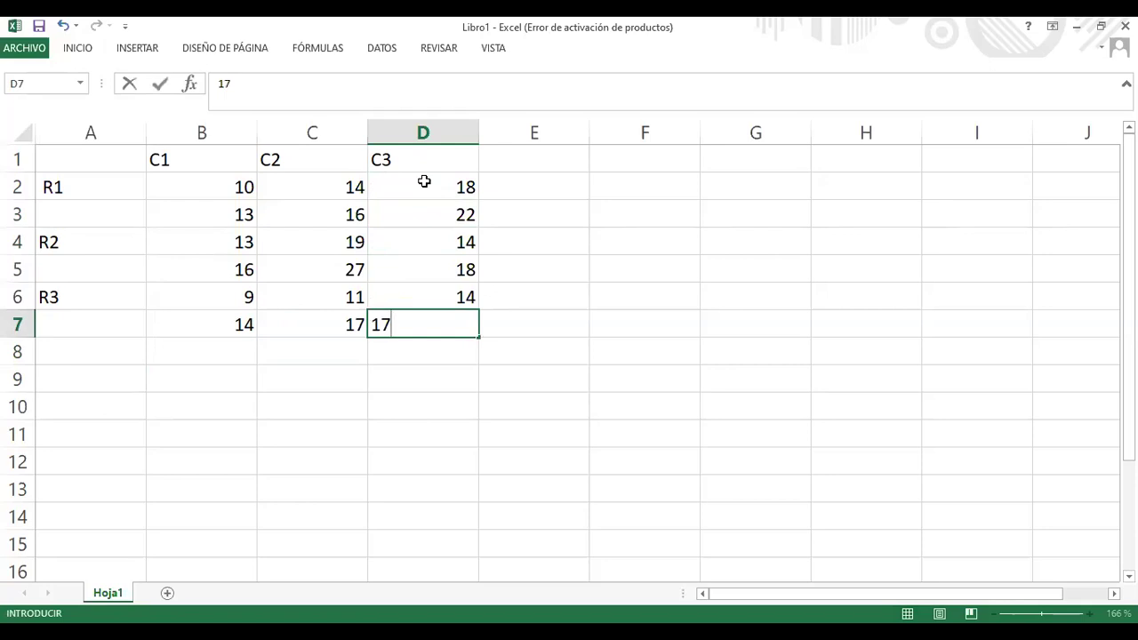
key("Return")
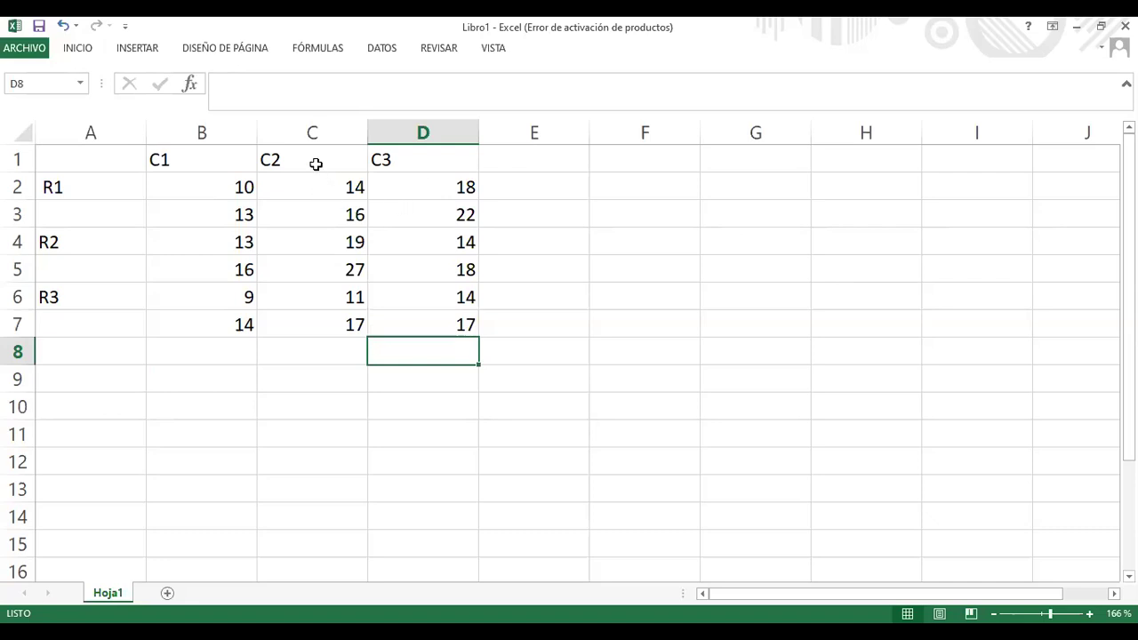
Open the data analysis tool "Análisis de varianza de dos factores con varias muestras por grupo"
left_click(381, 50)
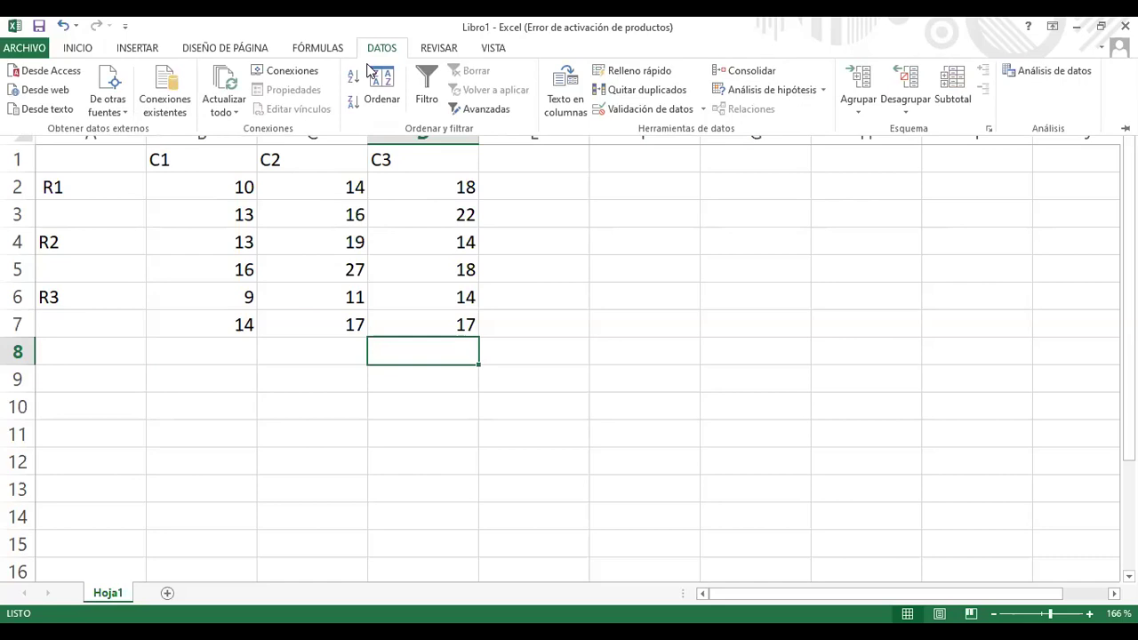
left_click(1047, 77)
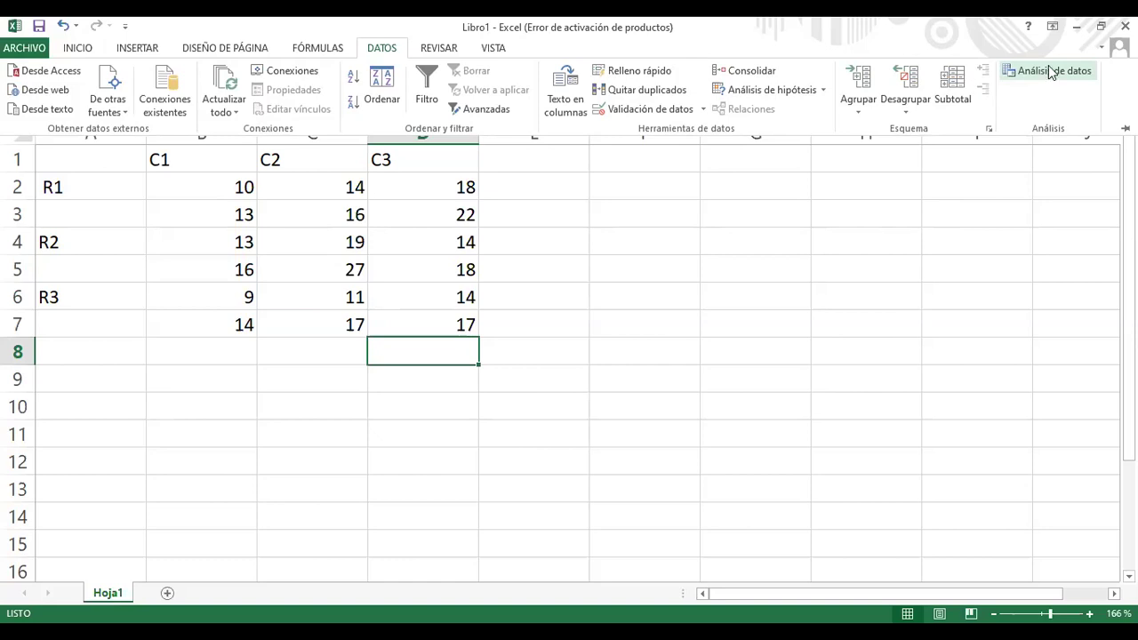
left_click(1046, 75)
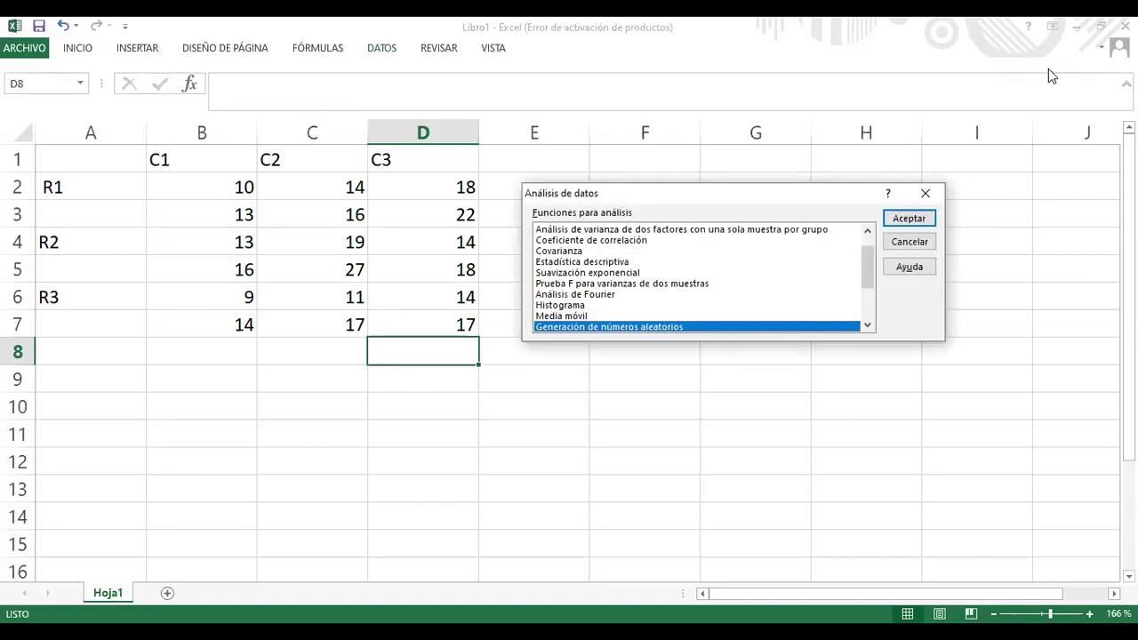
left_click(868, 231)
left_click(868, 231)
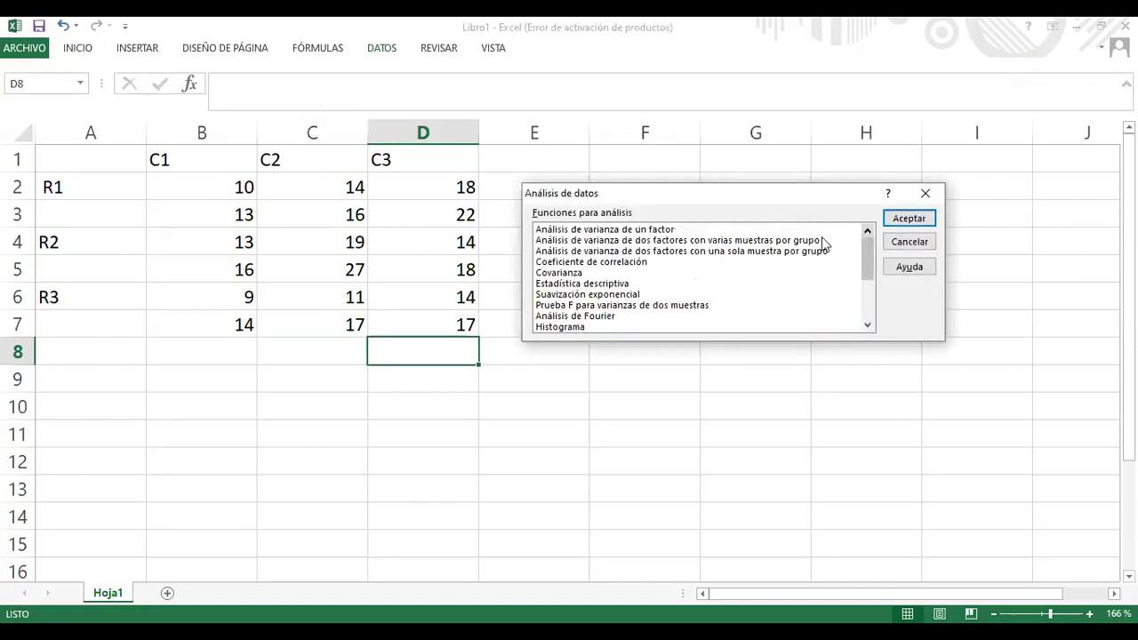
left_click(697, 252)
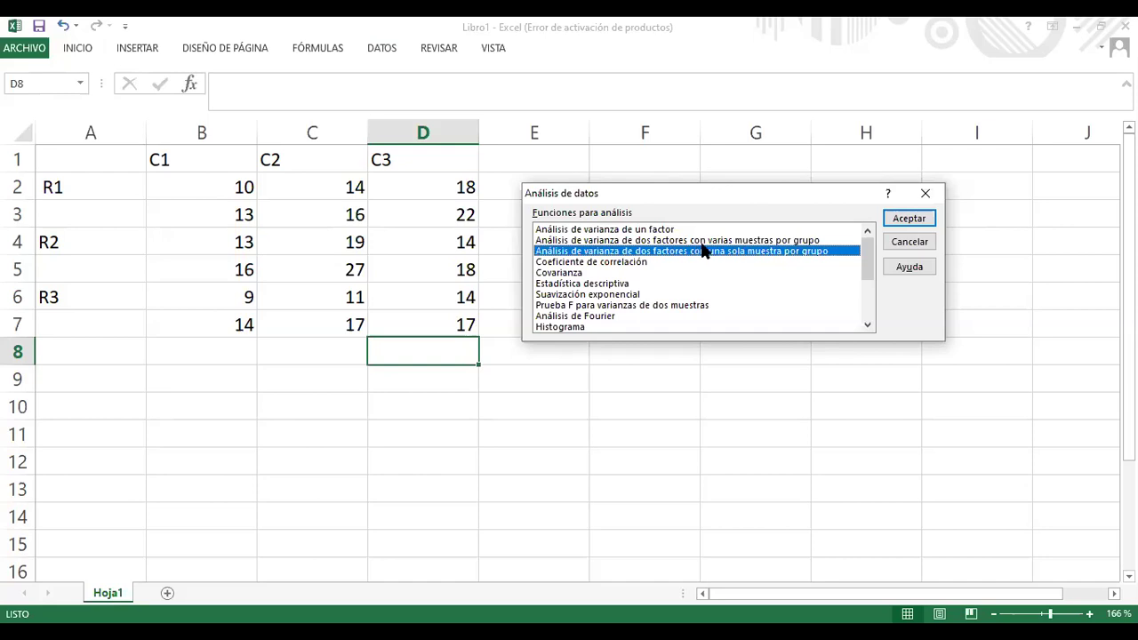
left_click(702, 240)
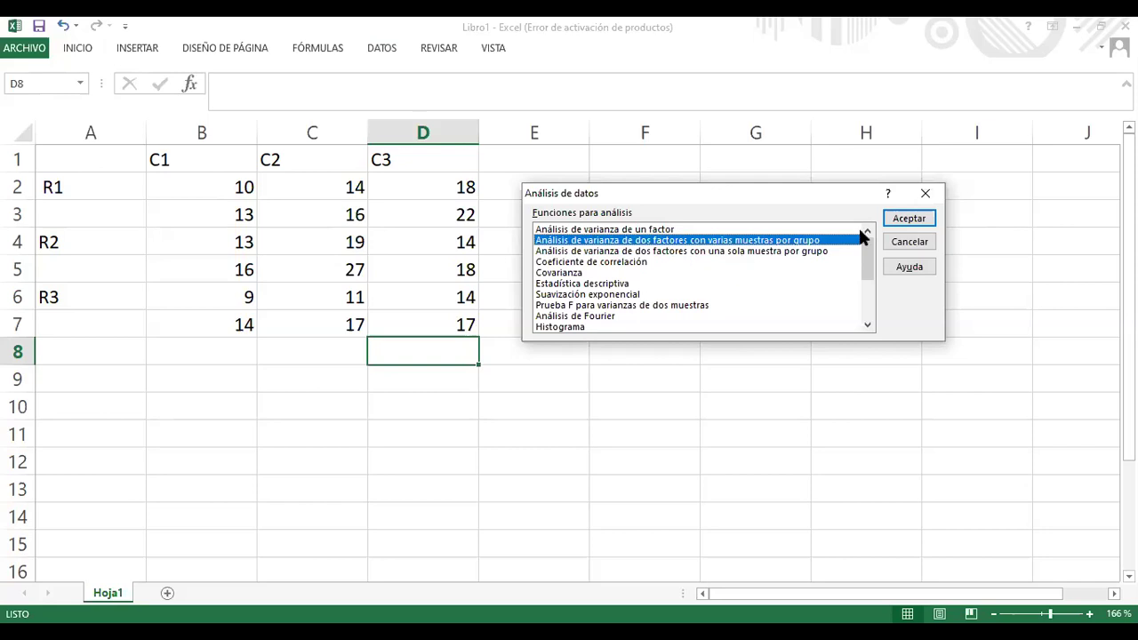
left_click(908, 220)
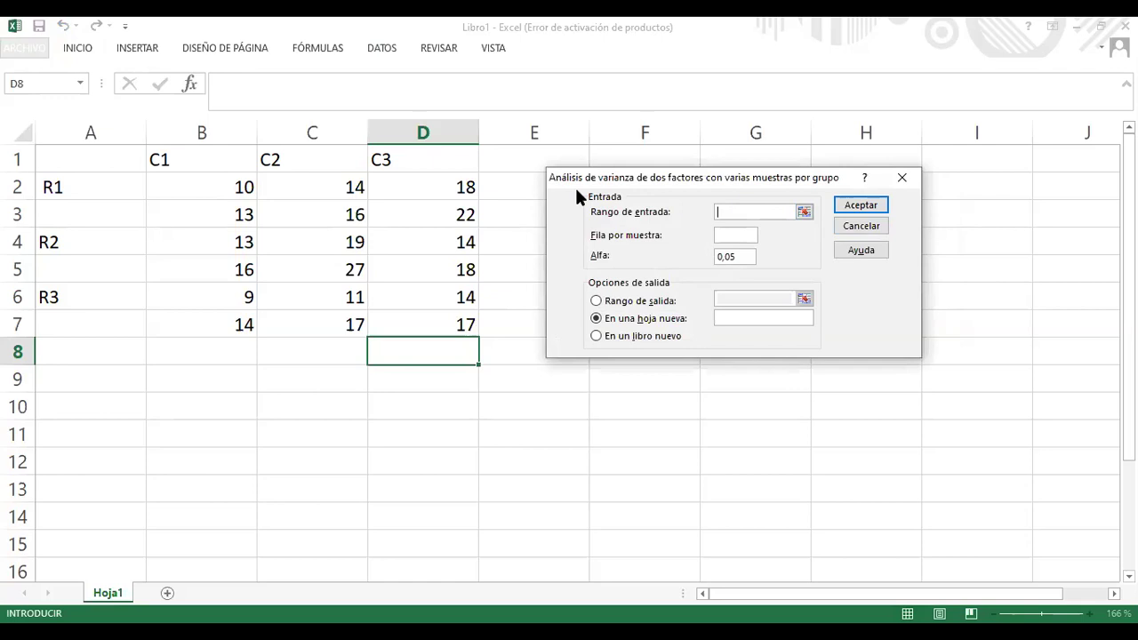
Run the two-factor variance analysis on input range A1:D7 with 2 rows per sample, output to a new sheet
left_click(104, 159)
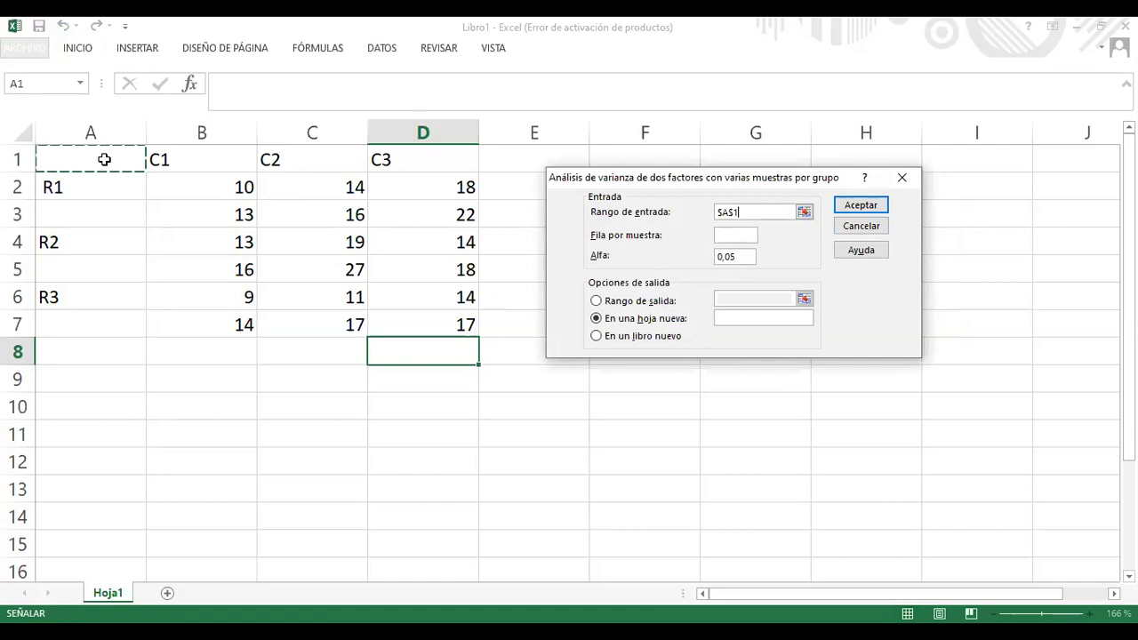
left_click_drag(104, 159, 440, 314)
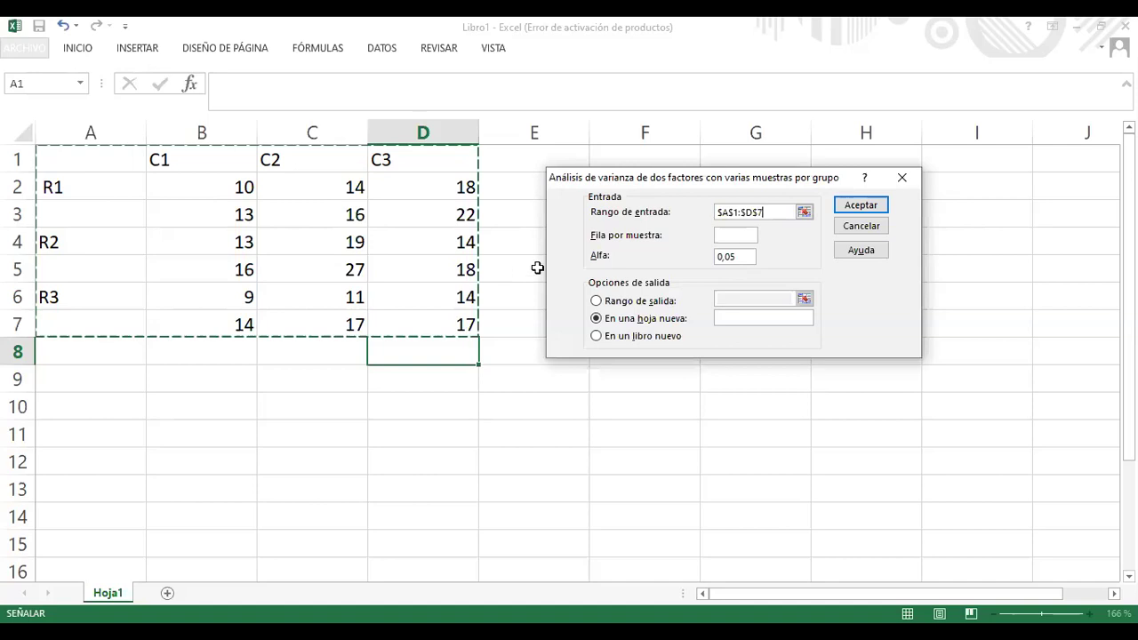
left_click(726, 233)
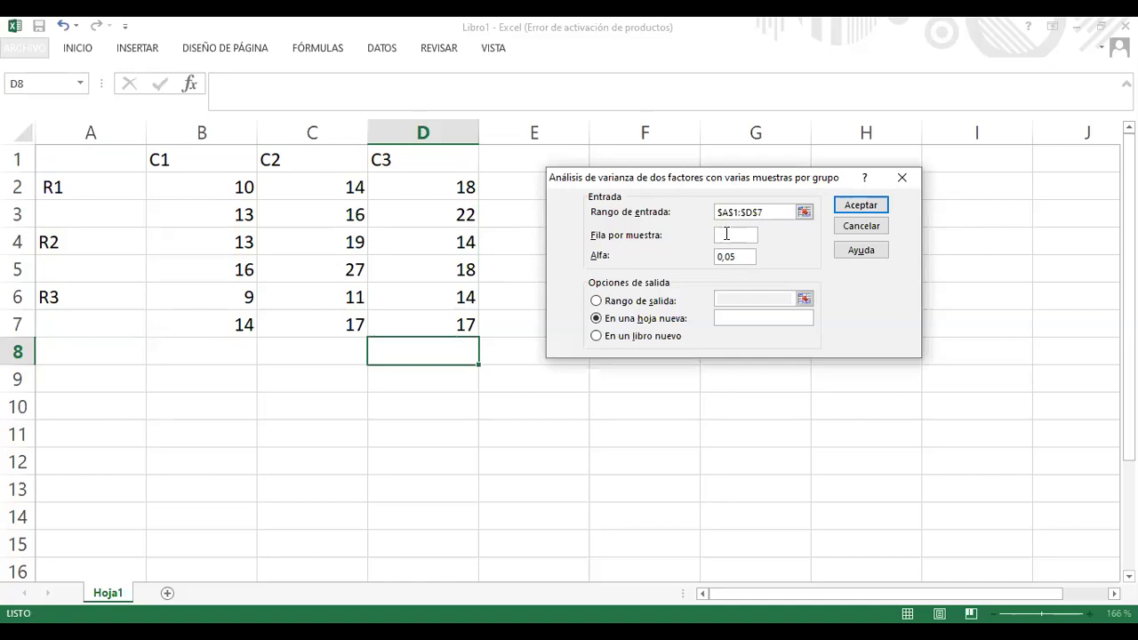
type("2")
left_click(857, 207)
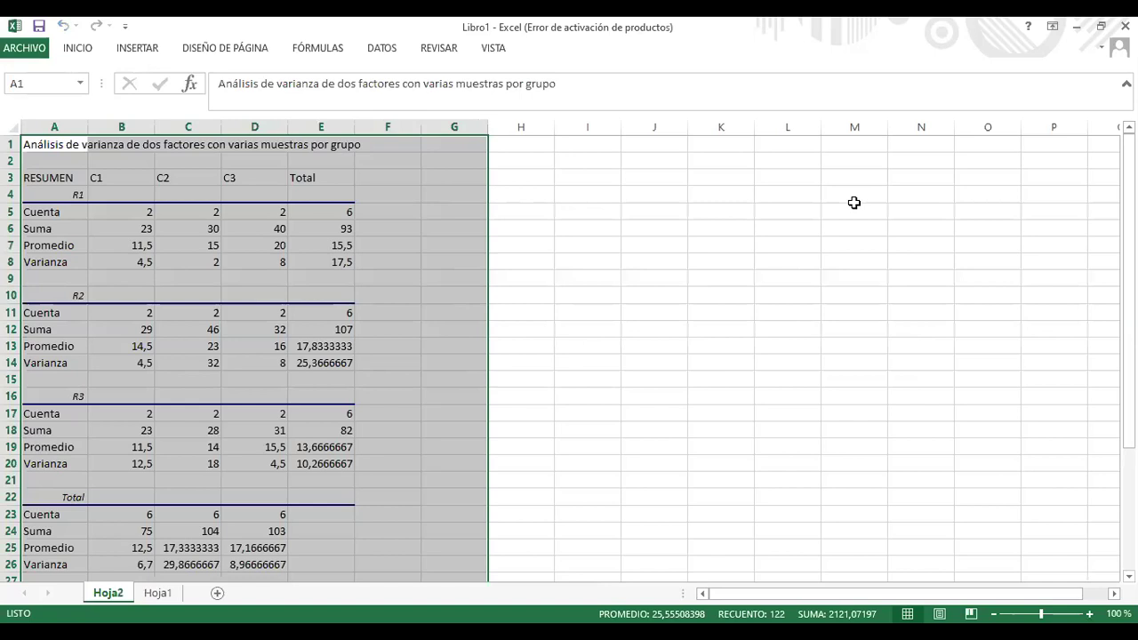
Widen columns A to G of the results sheet to make the ANÁLISIS DE VARIANZA table easier to read
scroll(407, 438, "down", 4)
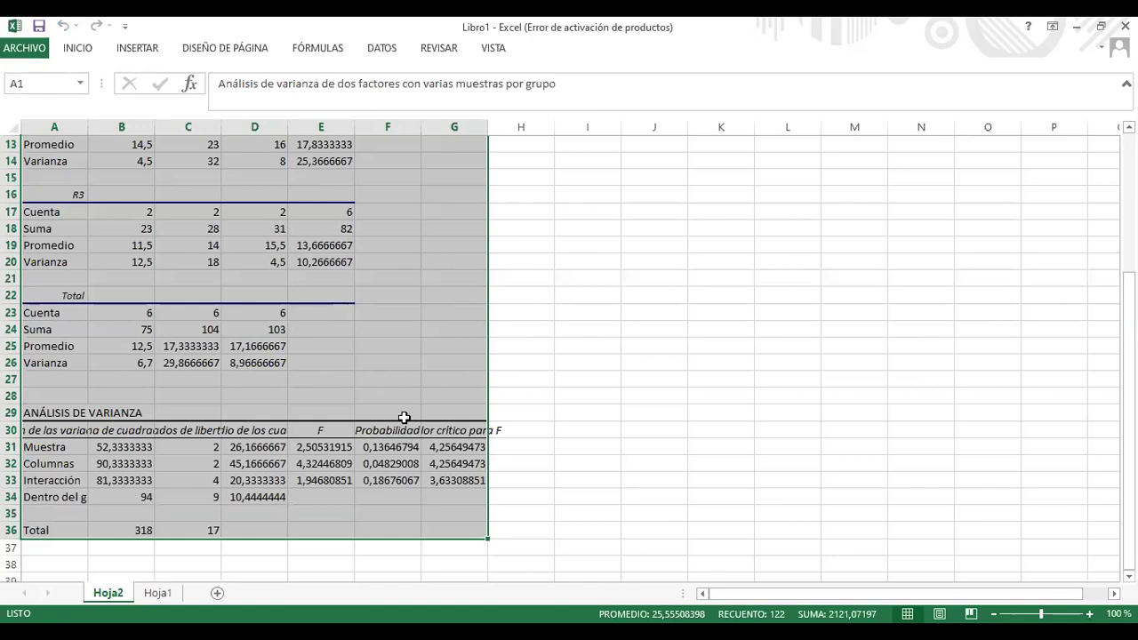
left_click(526, 210)
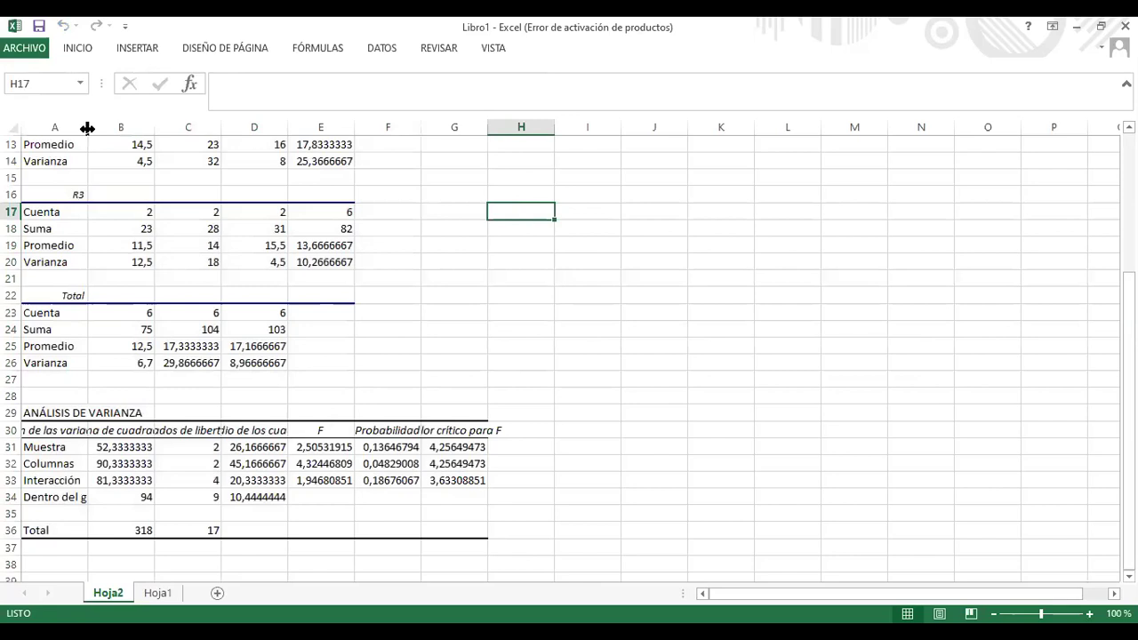
left_click_drag(87, 127, 215, 127)
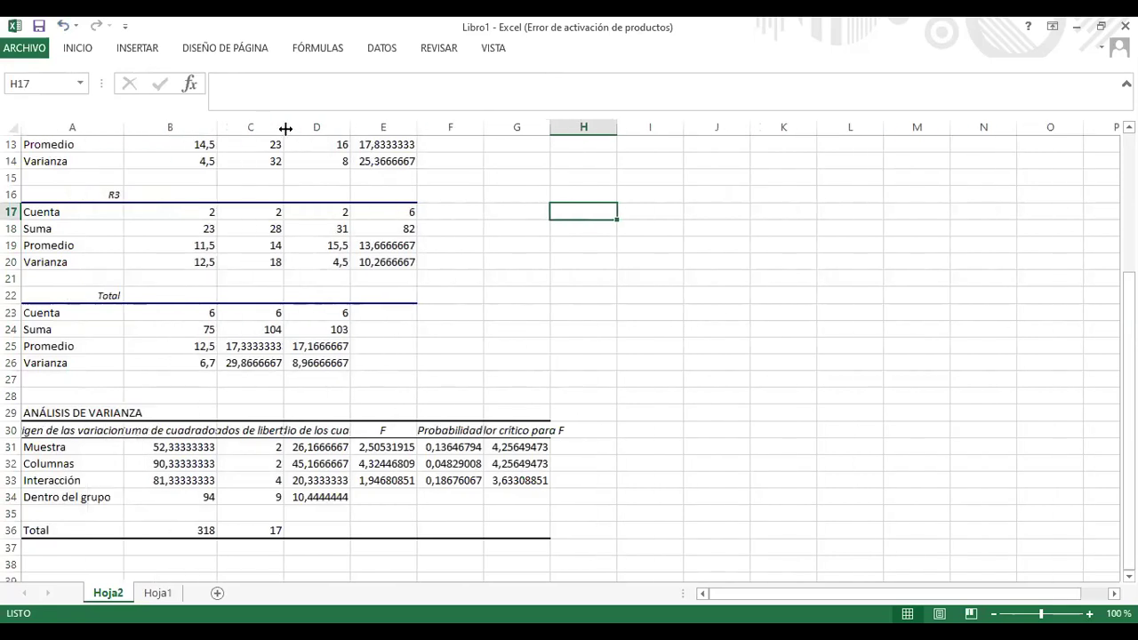
double_click(285, 128)
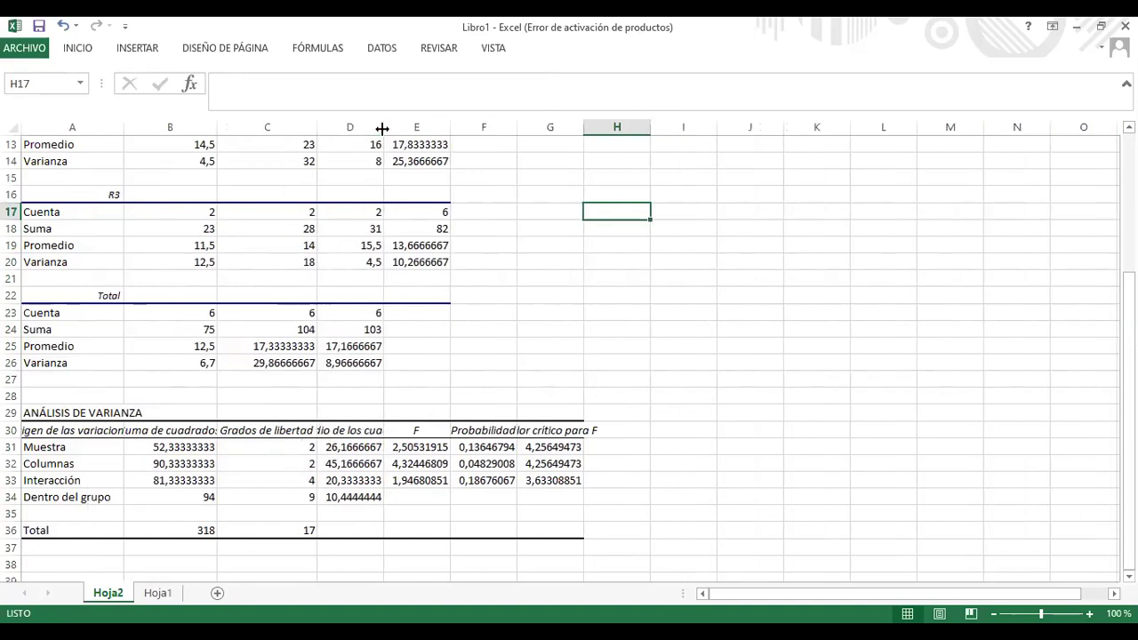
double_click(382, 128)
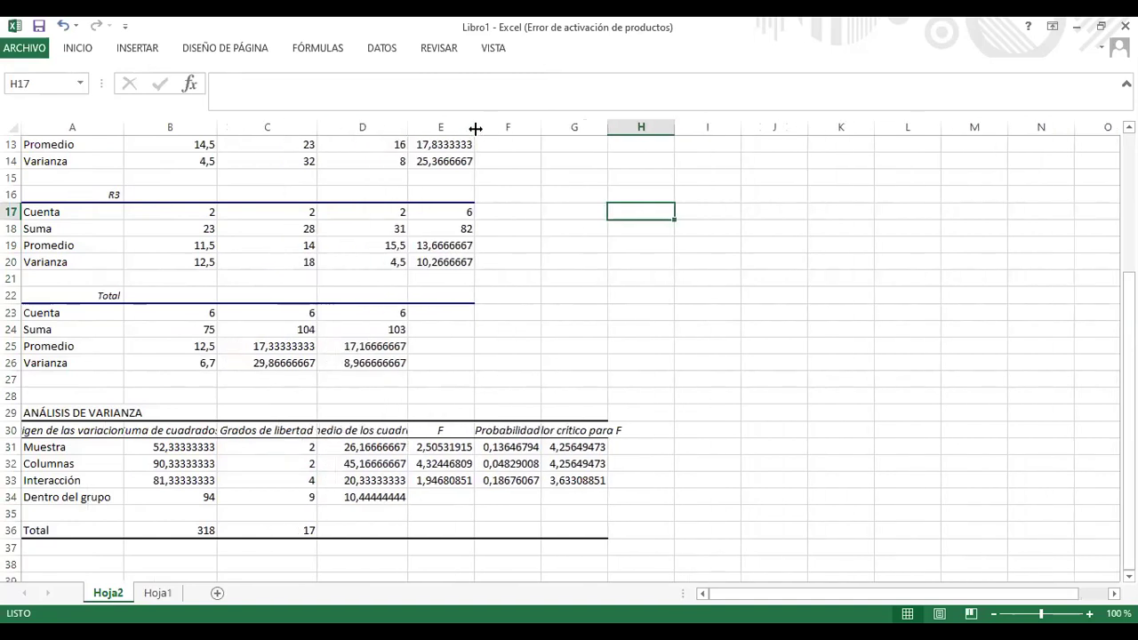
left_click_drag(476, 128, 531, 128)
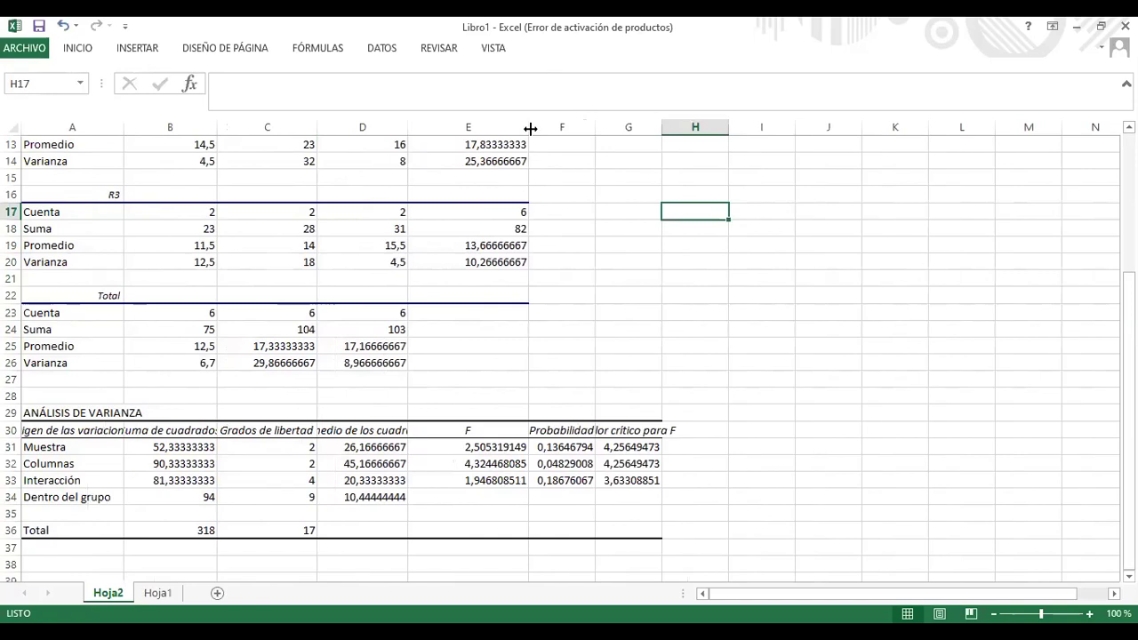
double_click(595, 123)
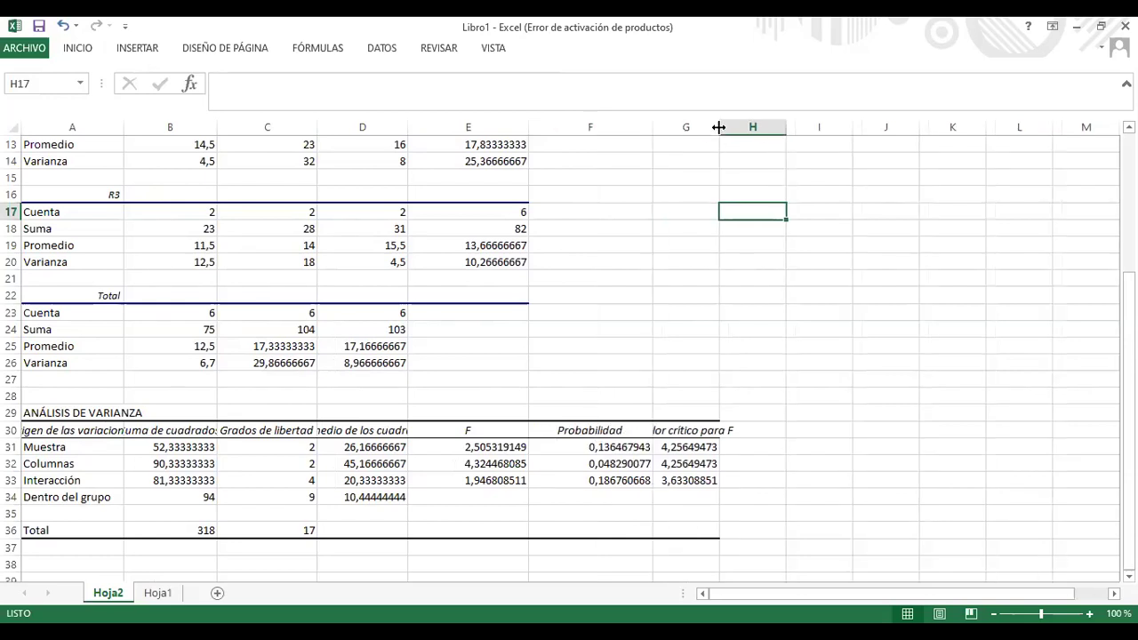
left_click_drag(718, 127, 763, 129)
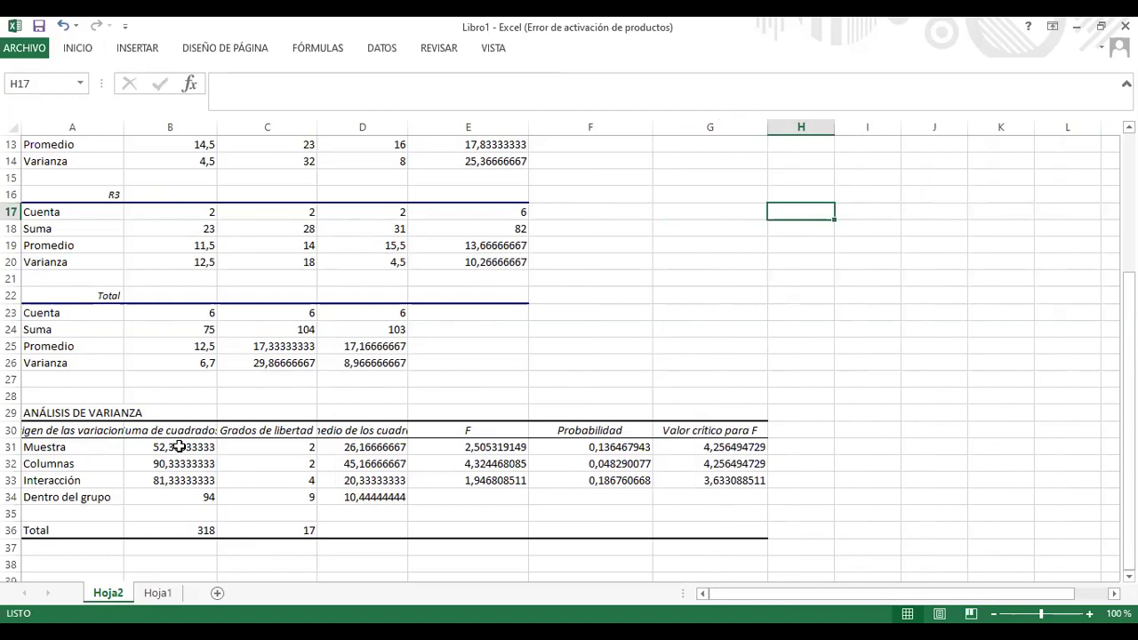
Compare the results summary with the source data on Hoja1, examining range A1:D7 and R1's C1 values in B2:B3
scroll(178, 448, "up", 4)
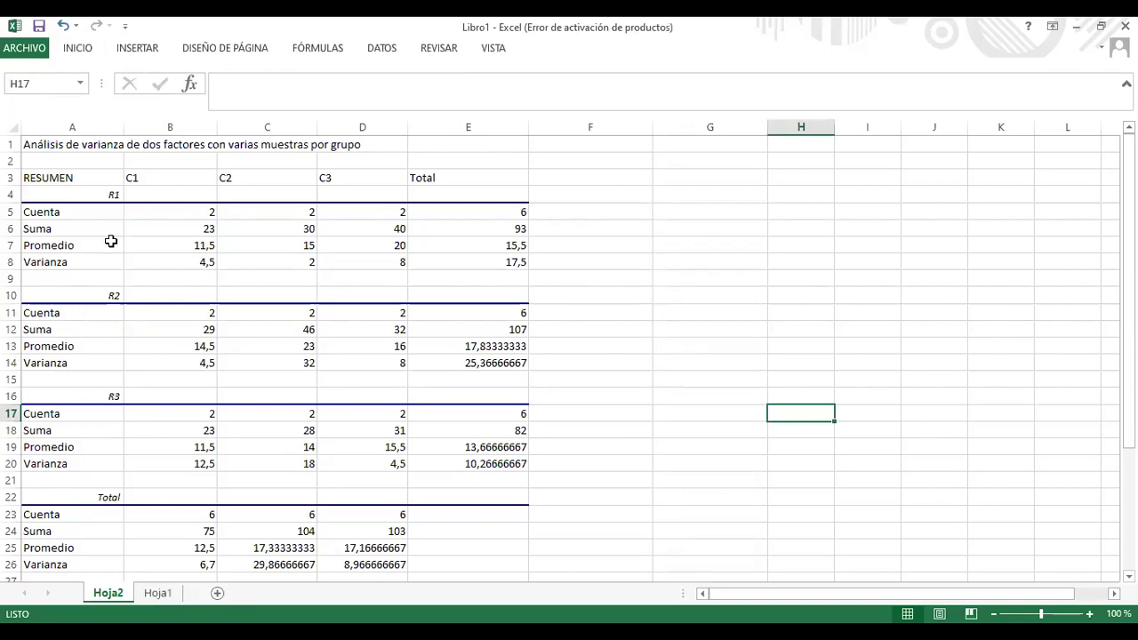
left_click(157, 592)
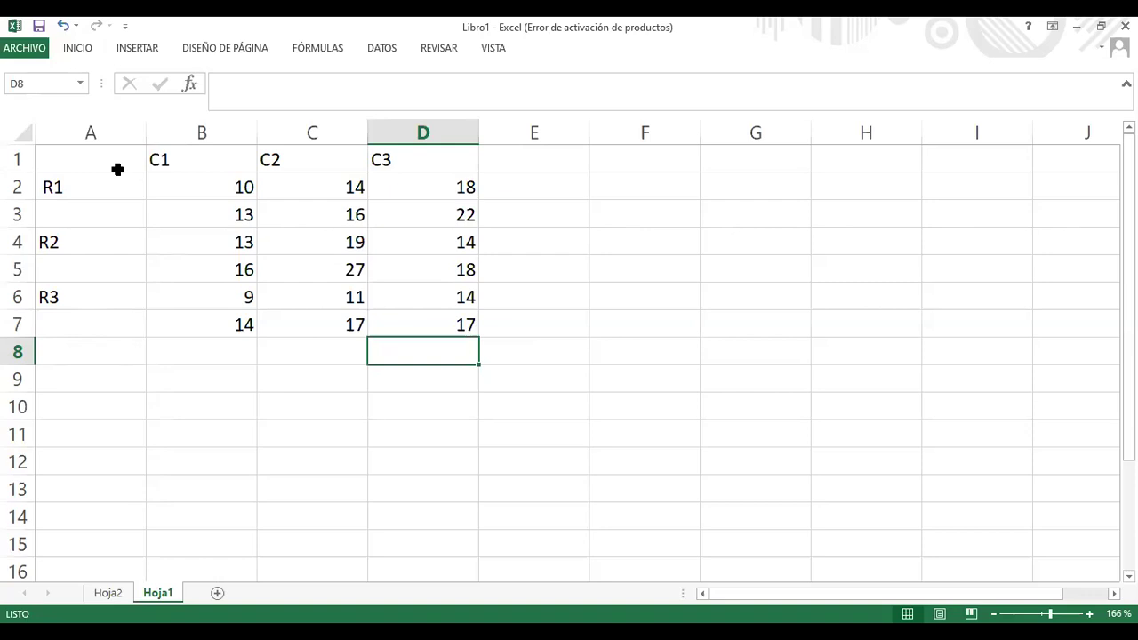
left_click_drag(103, 158, 436, 320)
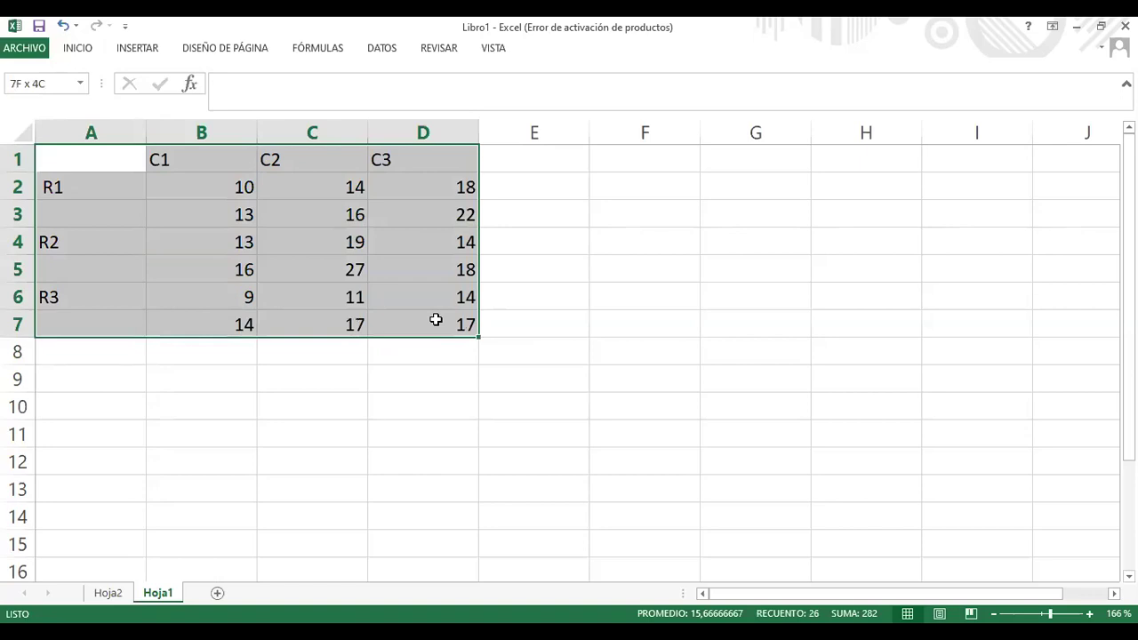
left_click_drag(436, 320, 436, 320)
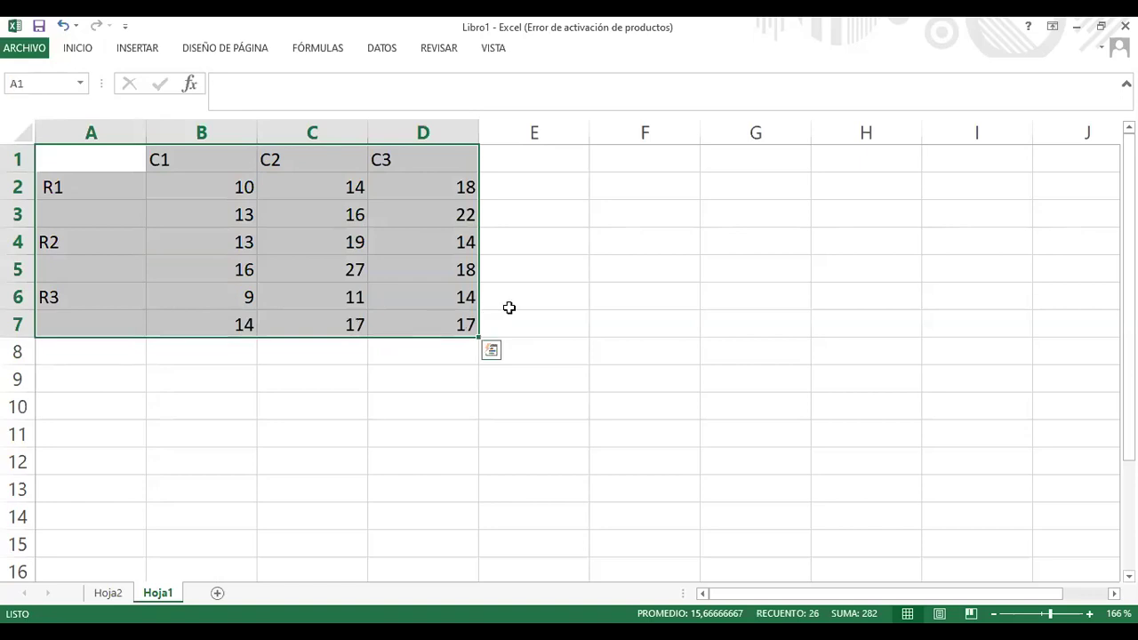
left_click(499, 374)
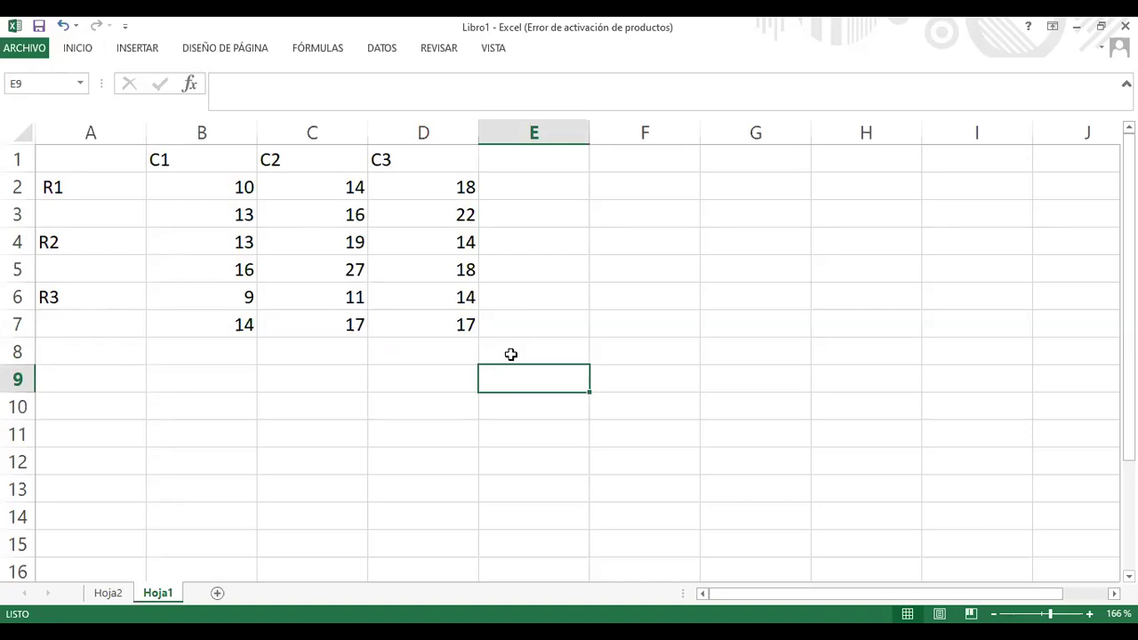
left_click_drag(222, 188, 224, 208)
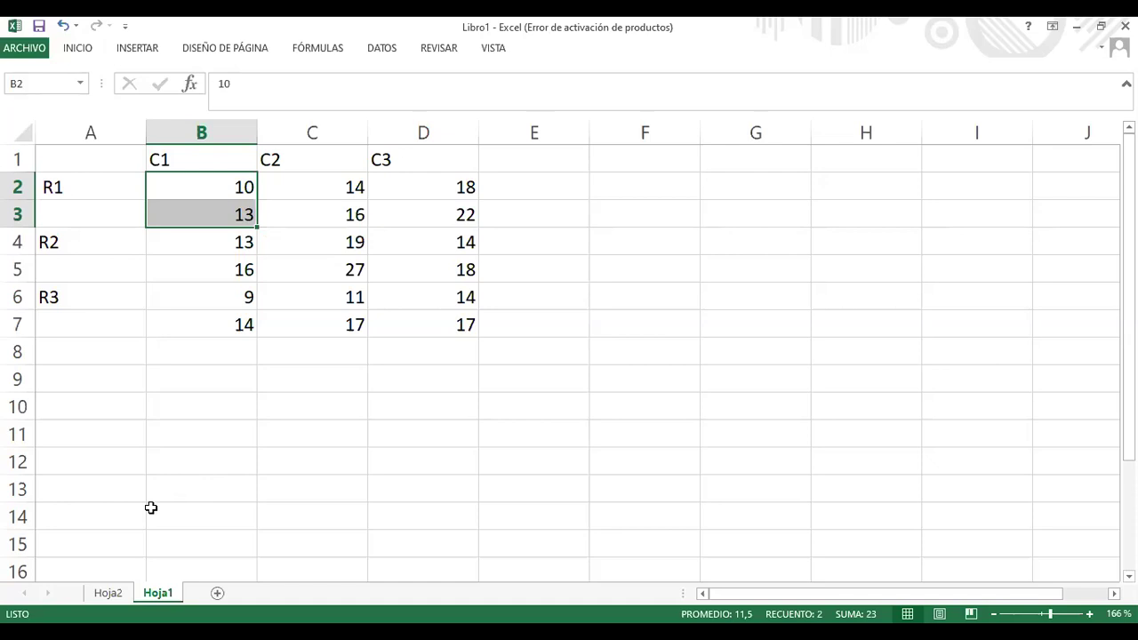
Fill the R1 group label in cell A4 of Hoja2 with yellow
left_click(108, 593)
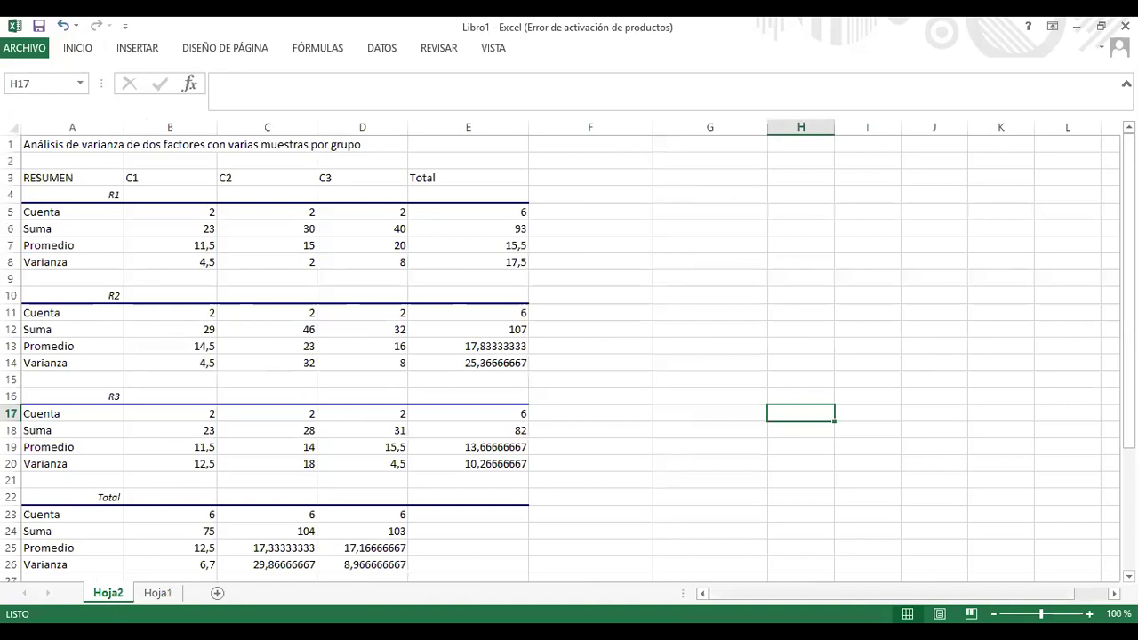
scroll(592, 459, "up", 3, "ctrl")
scroll(457, 452, "up", 2)
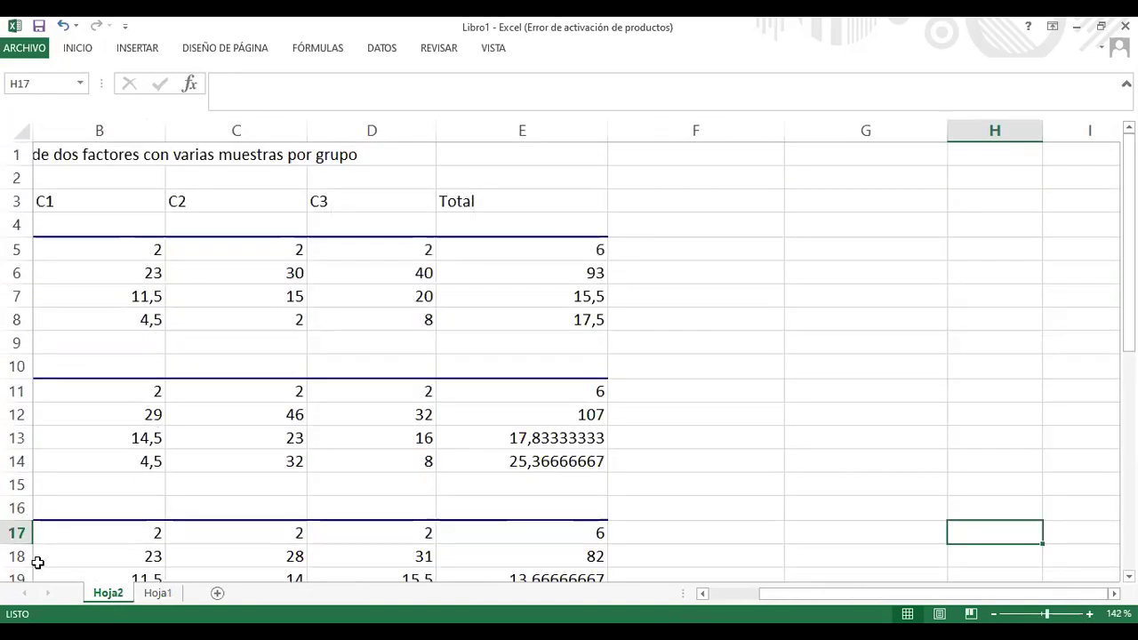
left_click(702, 594)
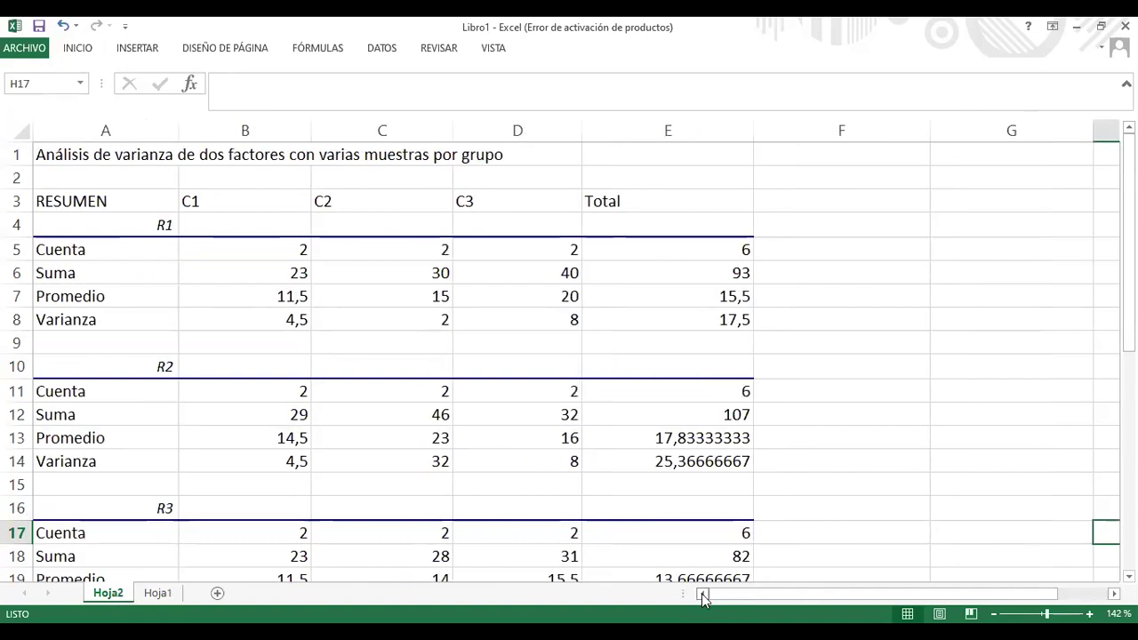
left_click(153, 225)
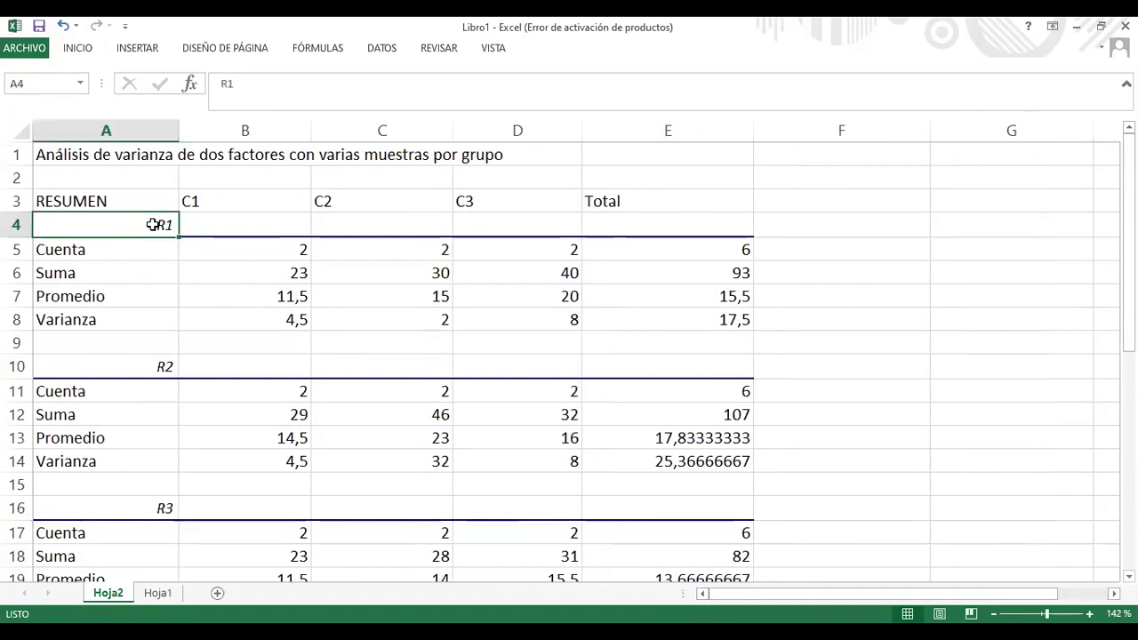
right_click(153, 225)
left_click(221, 197)
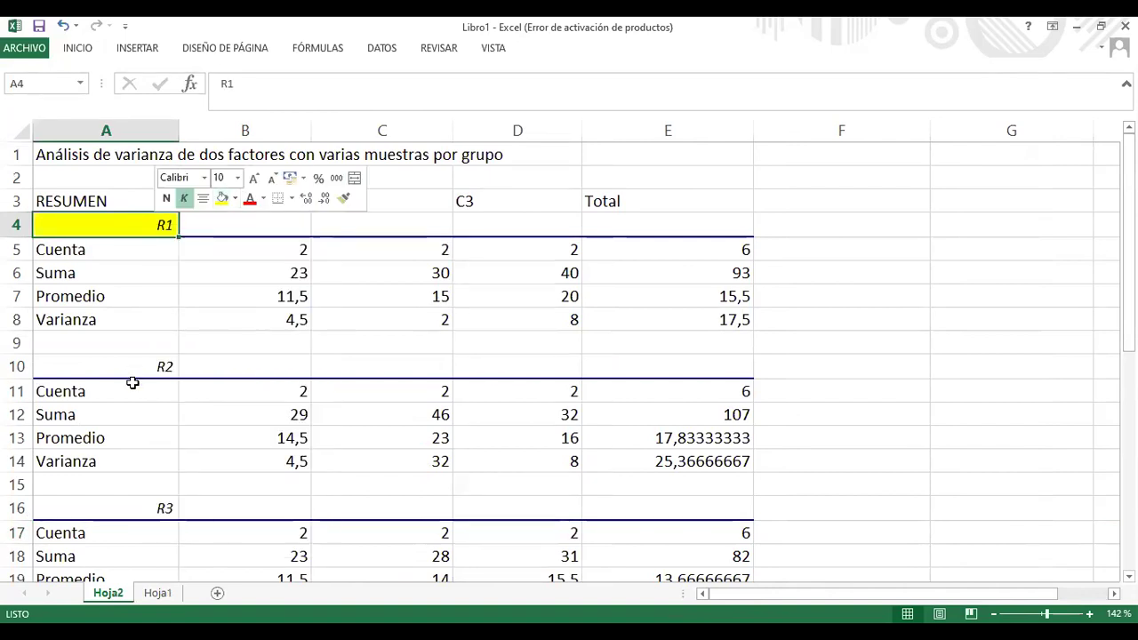
Fill the R2 and R3 group labels in cells A10 and A16 with yellow
left_click(129, 360)
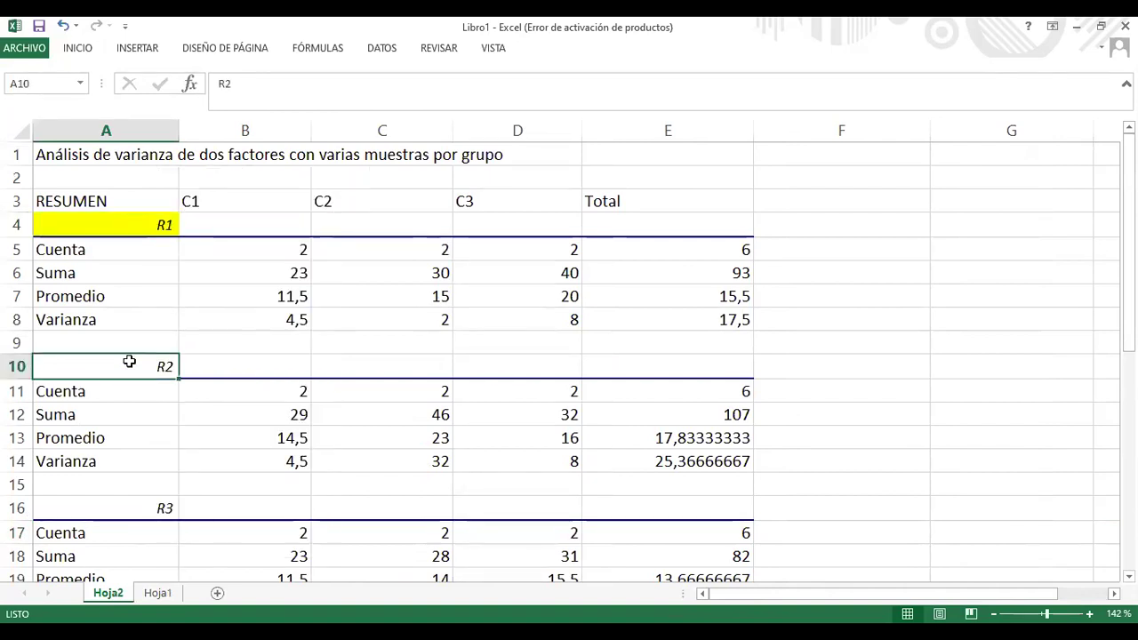
right_click(131, 364)
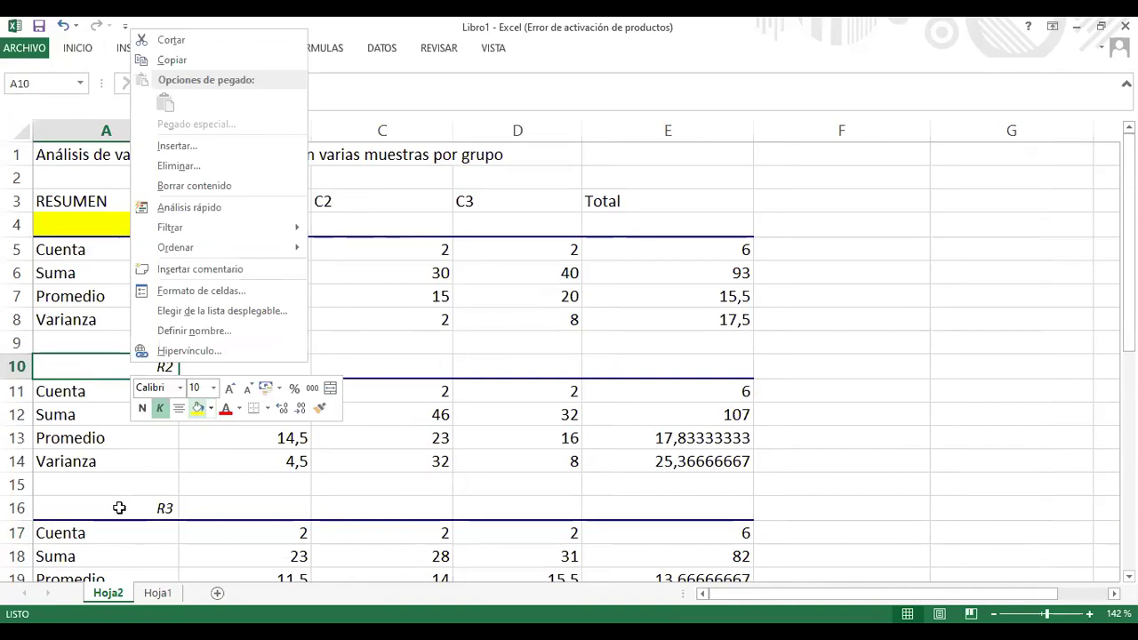
left_click(119, 508)
right_click(120, 507)
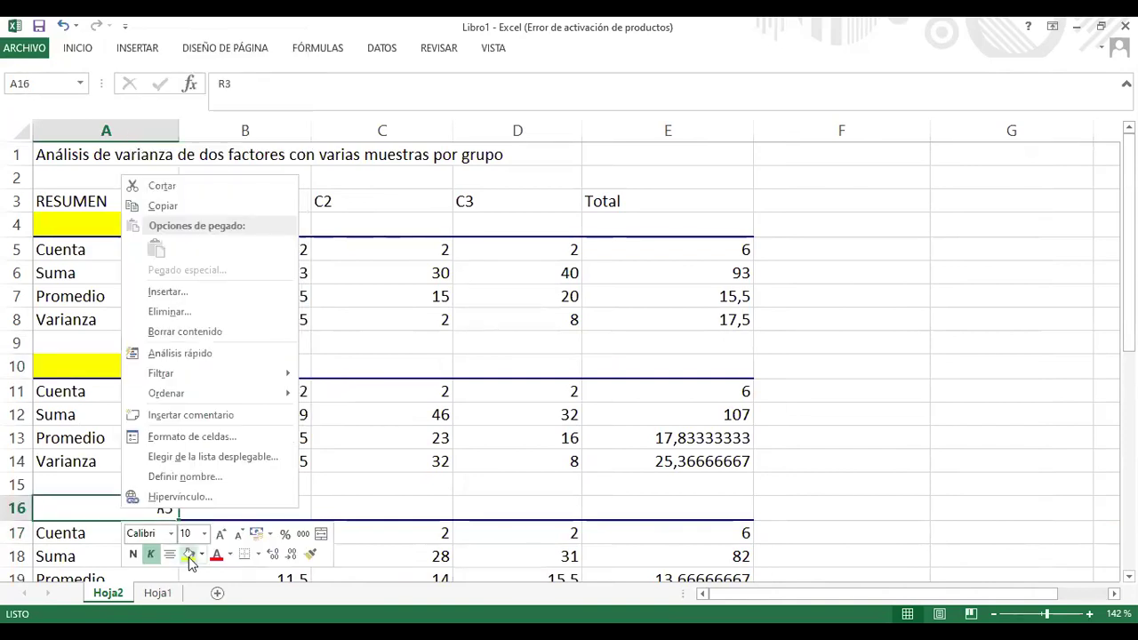
left_click(189, 557)
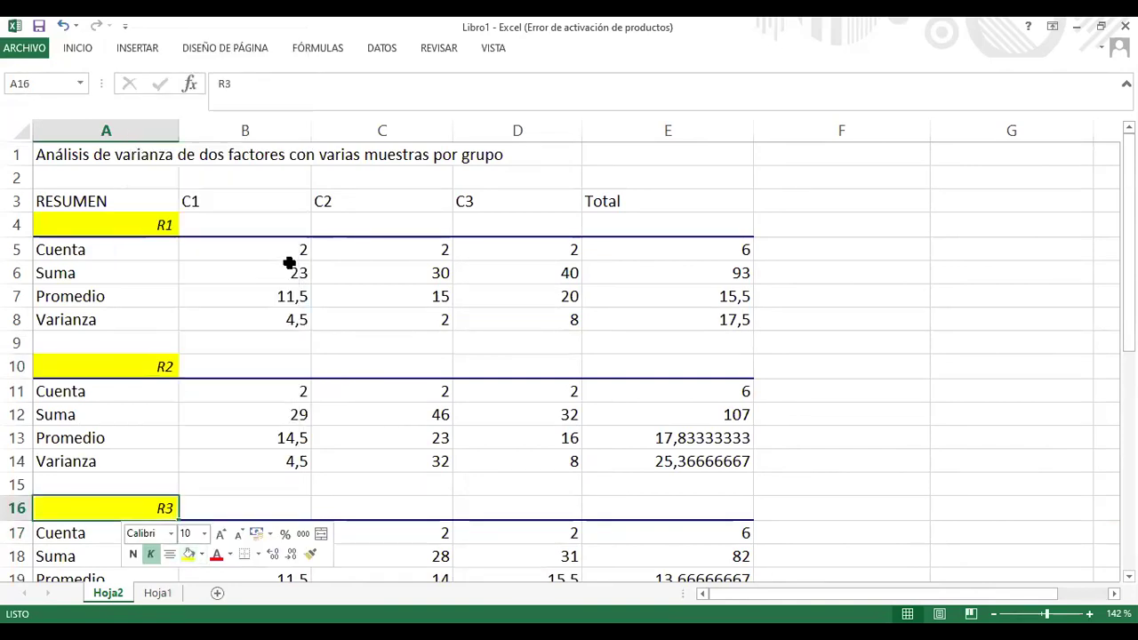
Fill the C1, C2 and C3 column headers in cells B3 to D3 with green
left_click(254, 204)
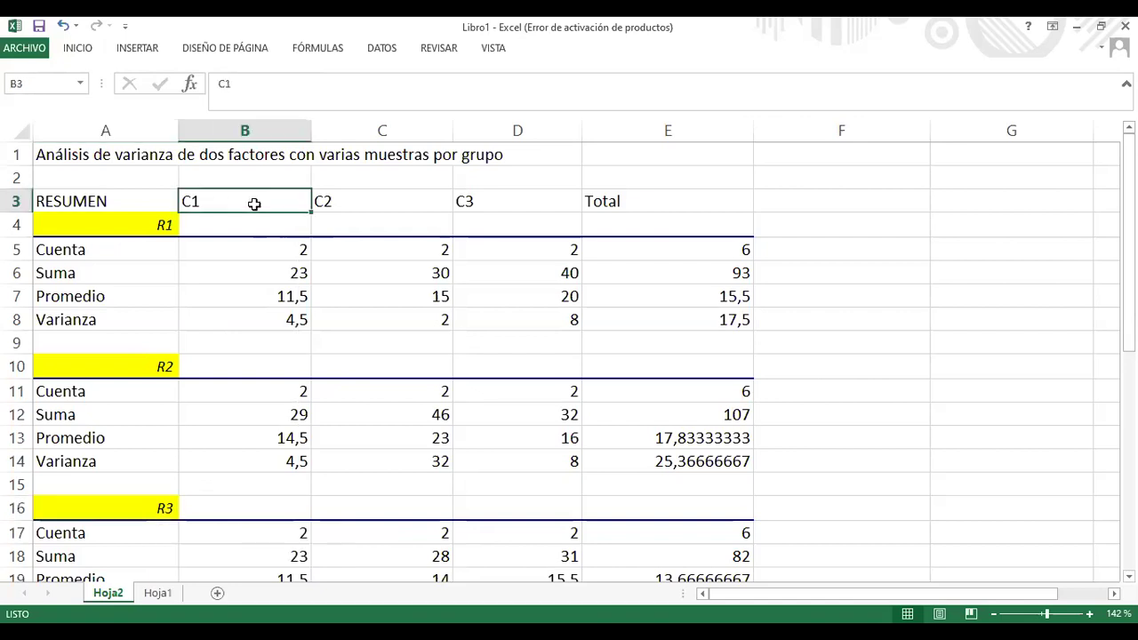
right_click(305, 201)
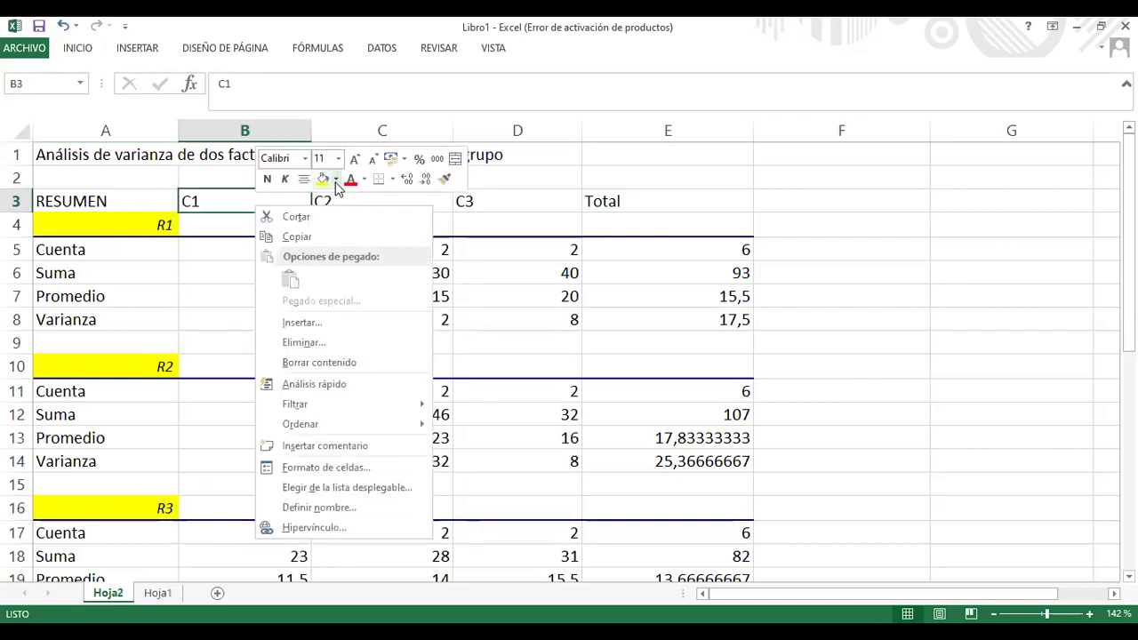
left_click(336, 180)
left_click(392, 310)
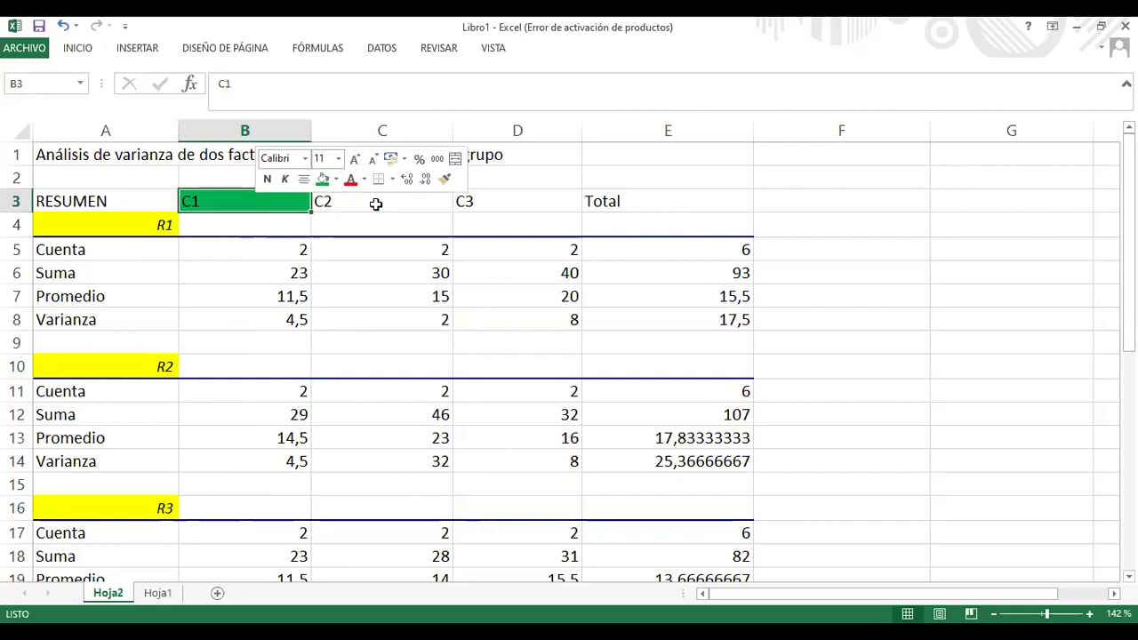
left_click(376, 204)
right_click(442, 203)
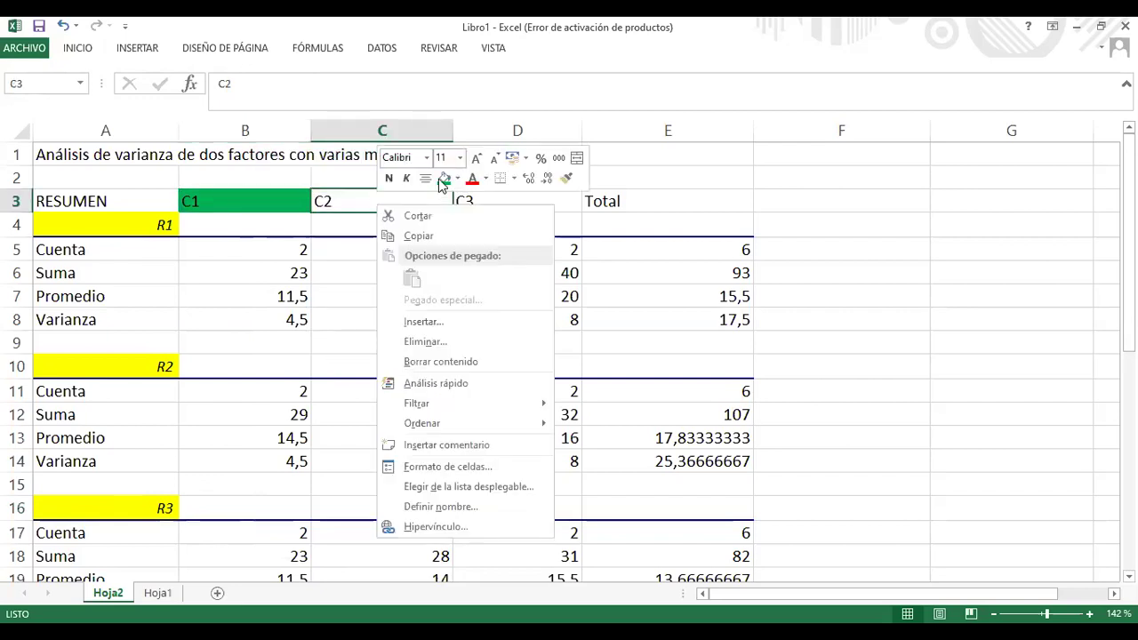
left_click(443, 178)
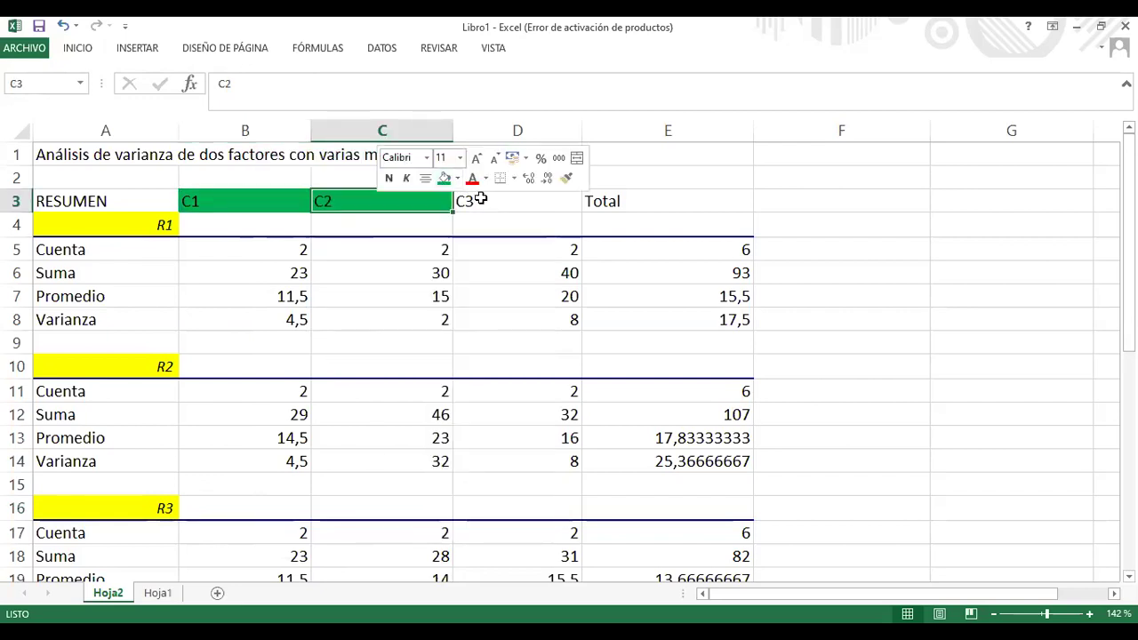
left_click(469, 199)
key("shift+F10")
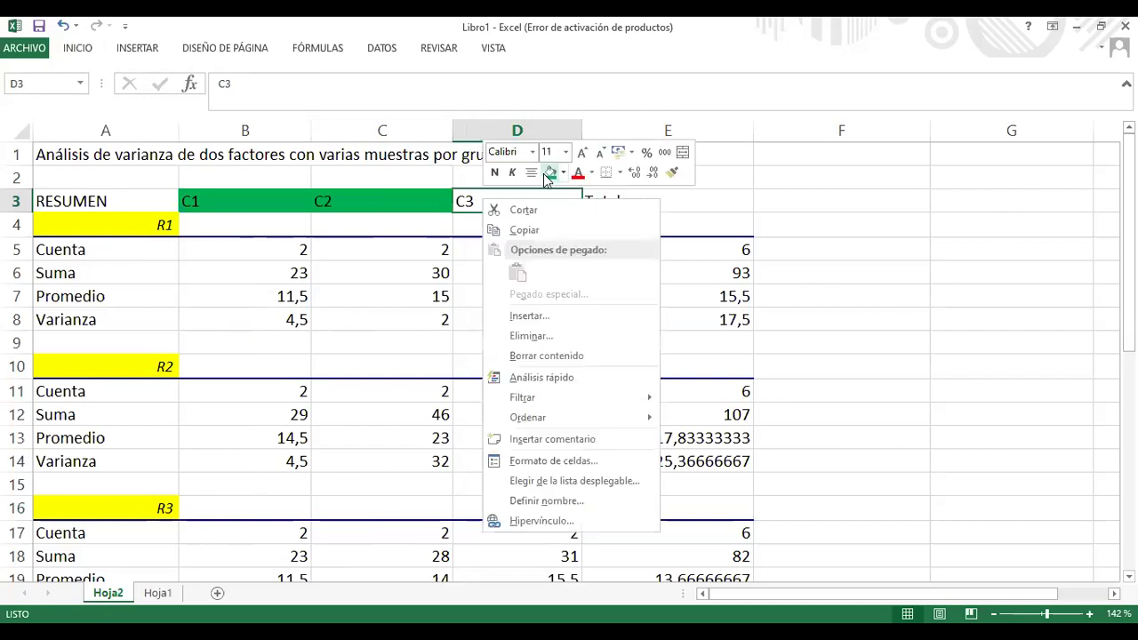
left_click(549, 173)
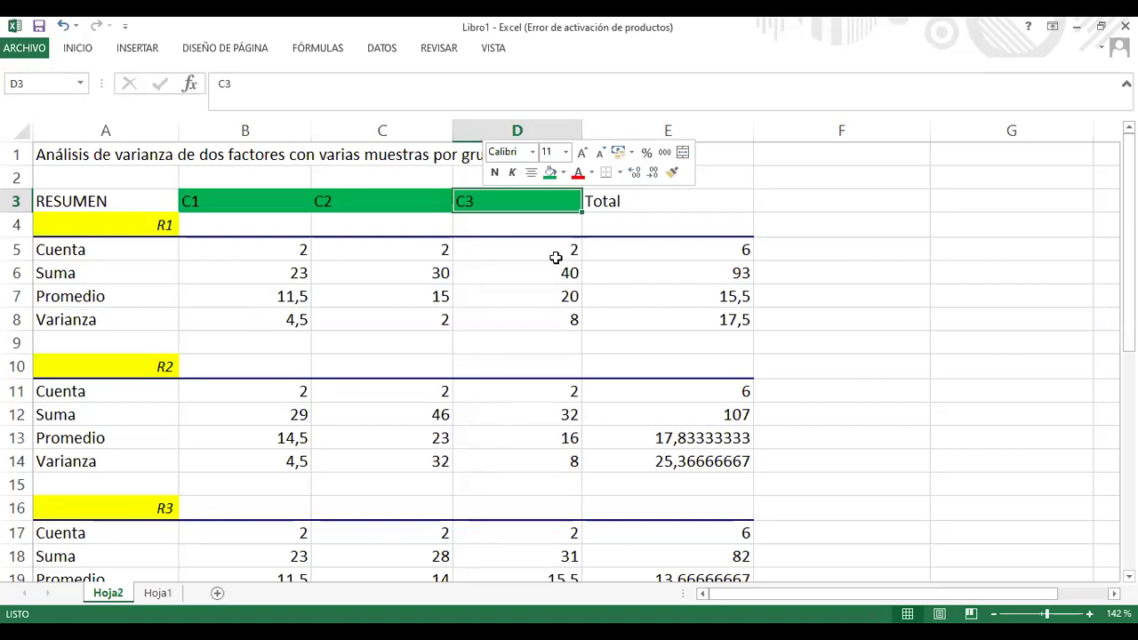
In R1's Suma row, fill the lowest sum in B6 with green and the highest sum in D6 with red
left_click(223, 271)
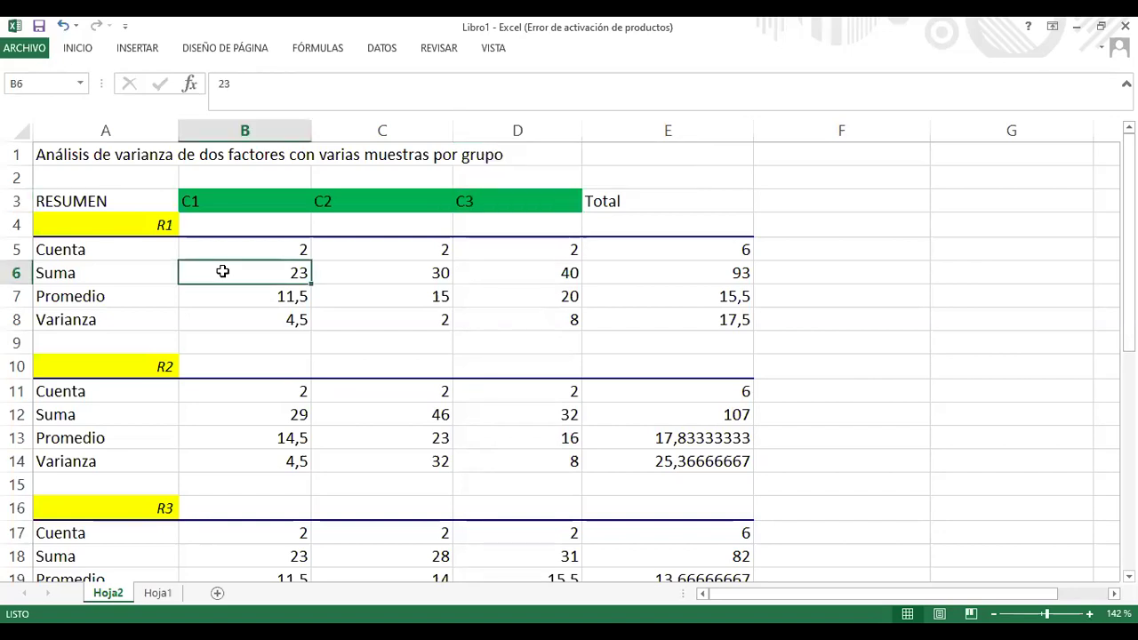
right_click(222, 271)
left_click(293, 252)
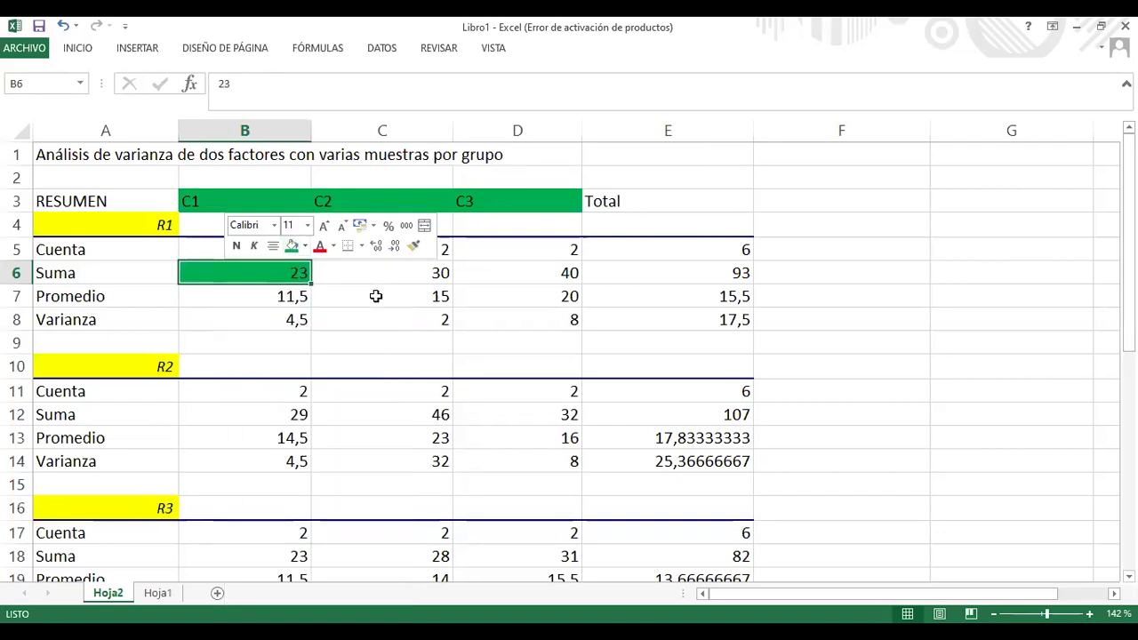
left_click(504, 270)
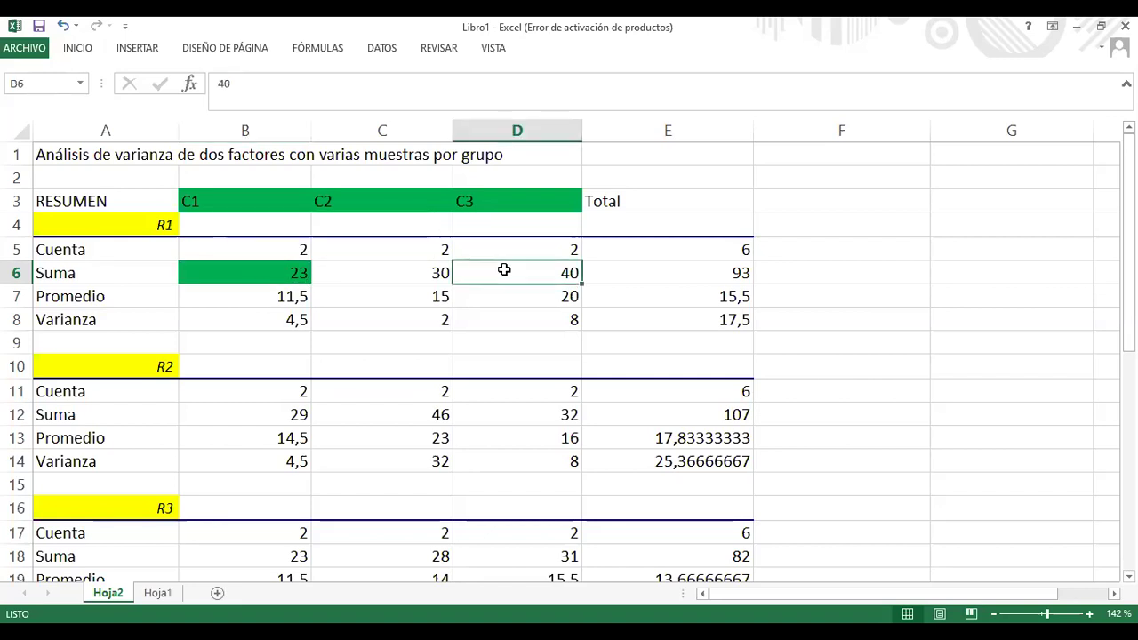
right_click(504, 270)
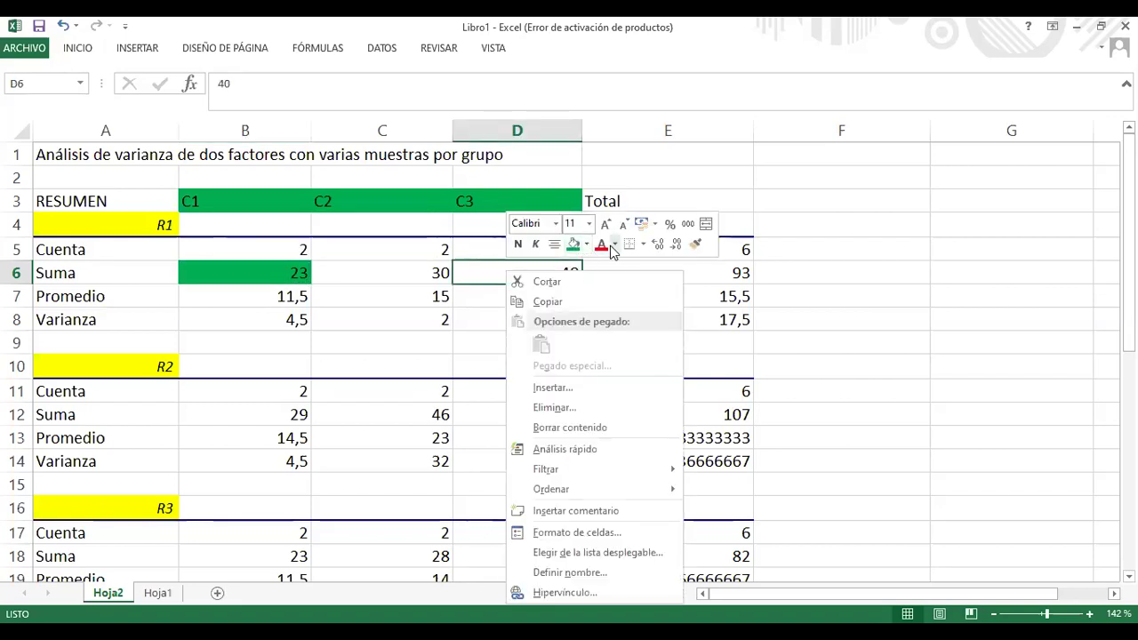
left_click(586, 243)
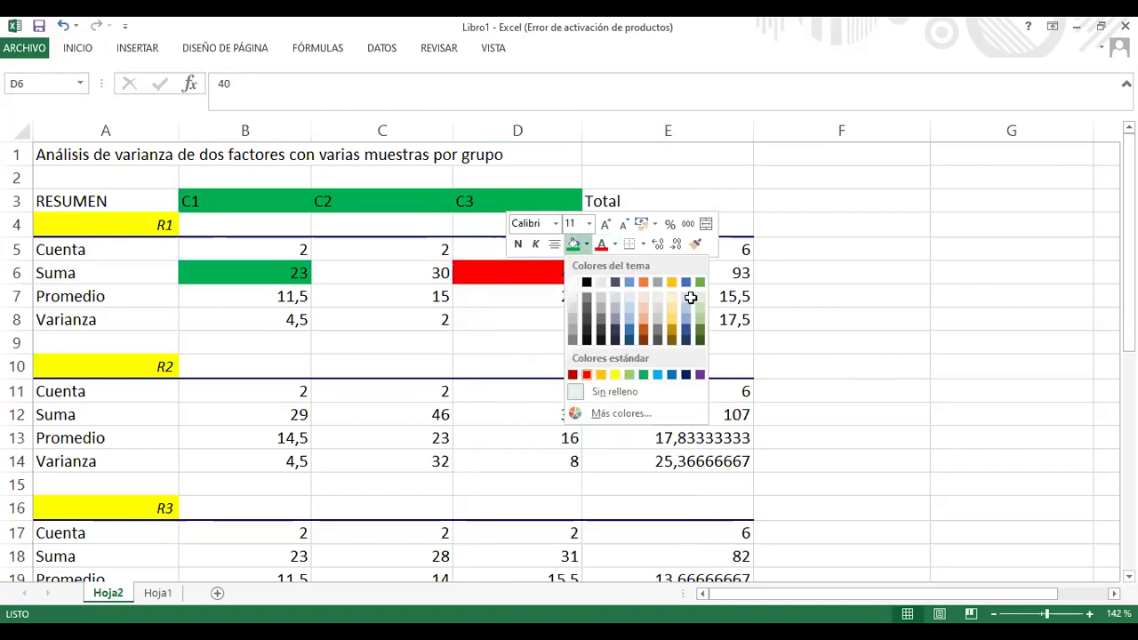
left_click(770, 270)
left_click(787, 263)
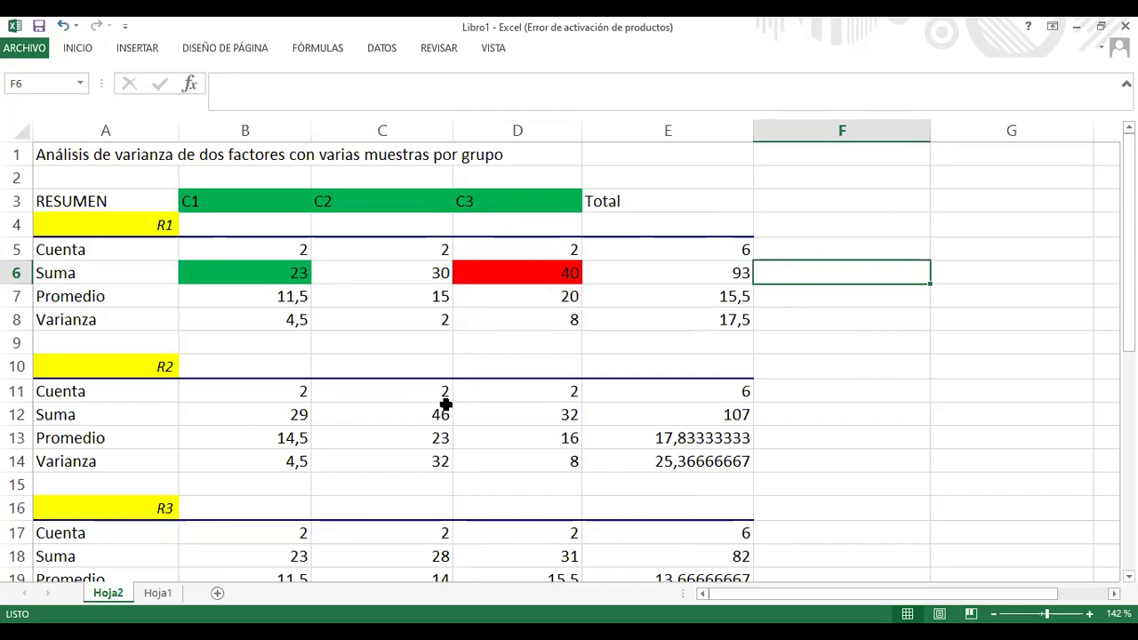
Fill R2's lowest sum, under C1 in cell B12, with green
left_click(244, 414)
right_click(307, 449)
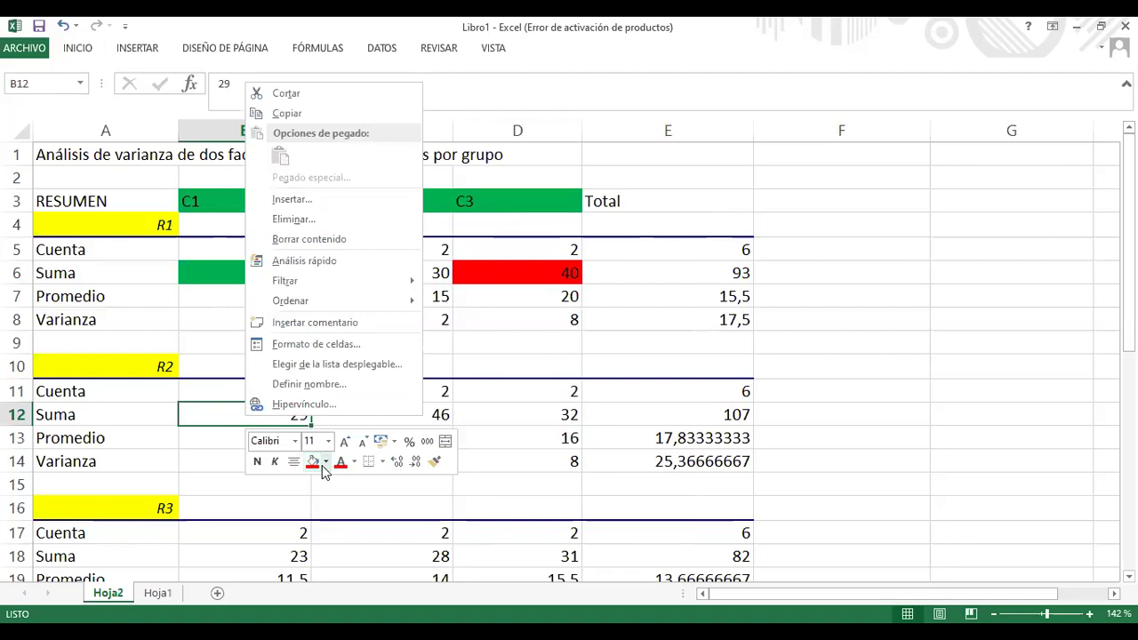
left_click(326, 463)
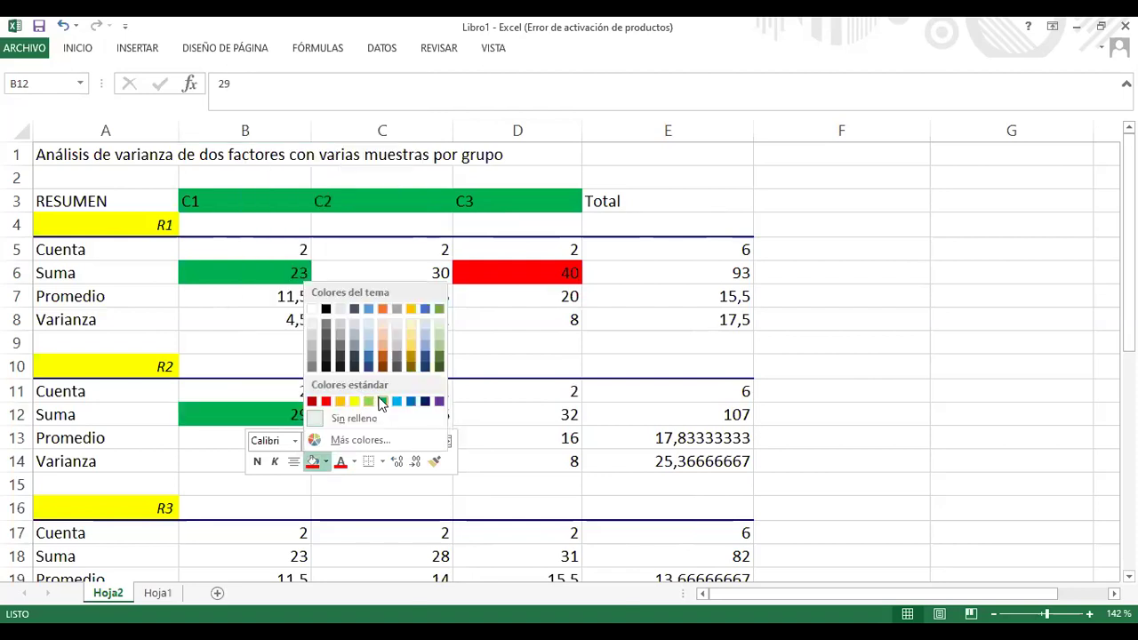
left_click(382, 402)
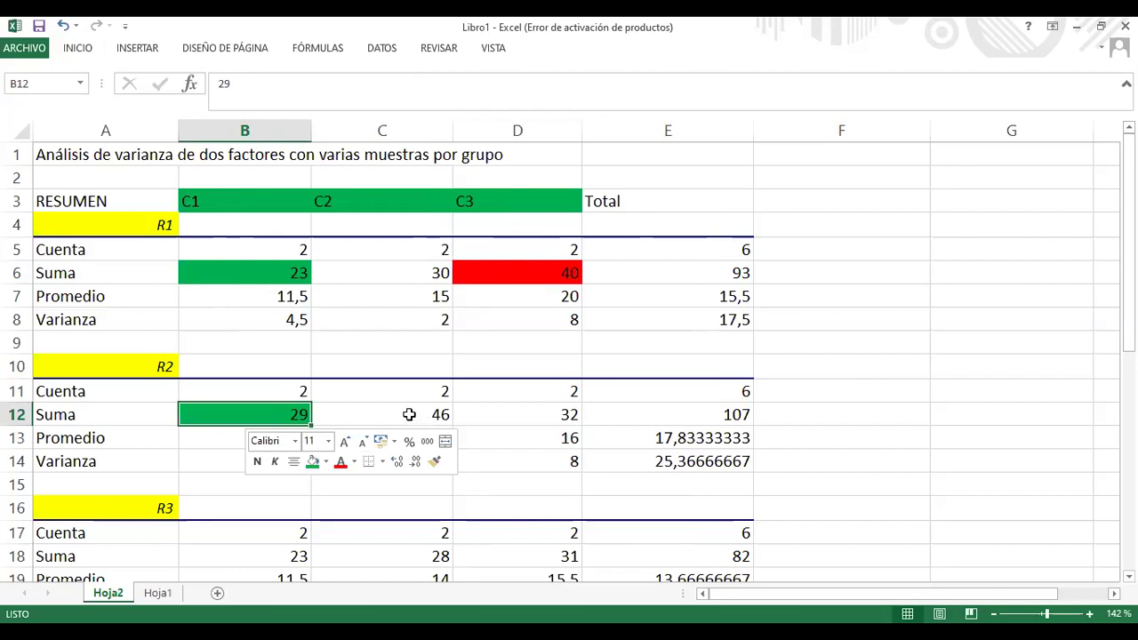
left_click(409, 414)
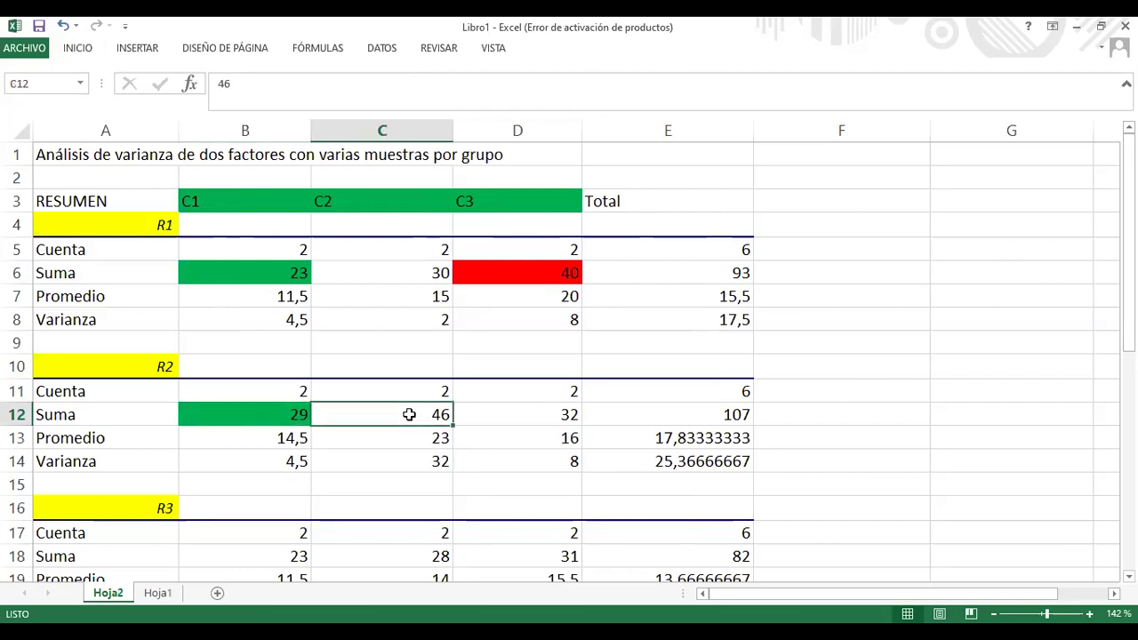
right_click(408, 414)
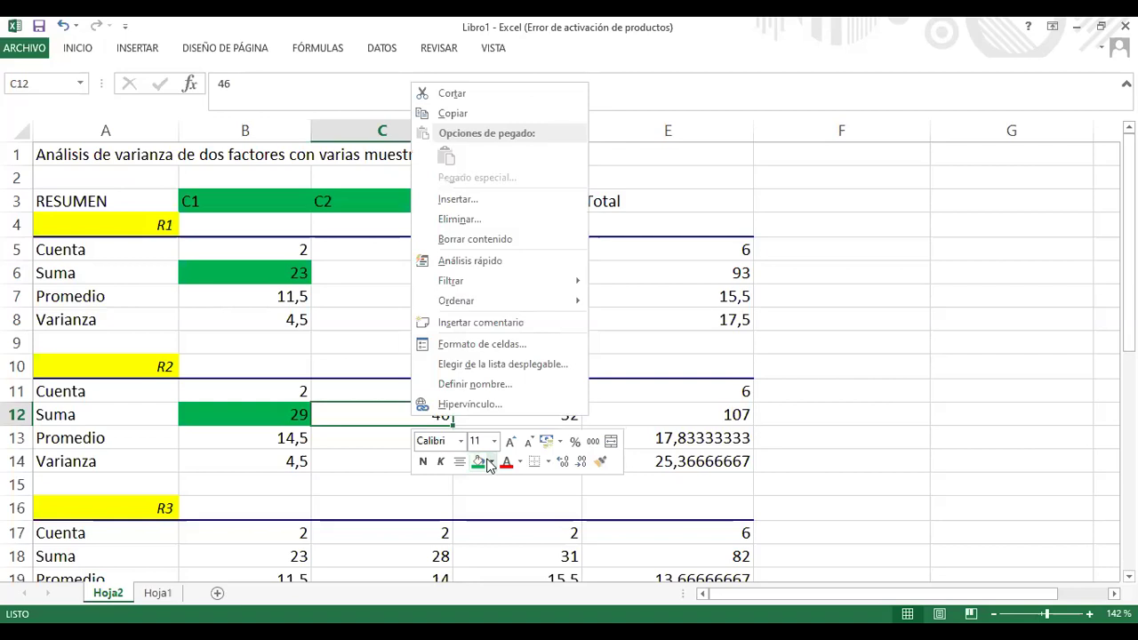
left_click(492, 463)
left_click(480, 416)
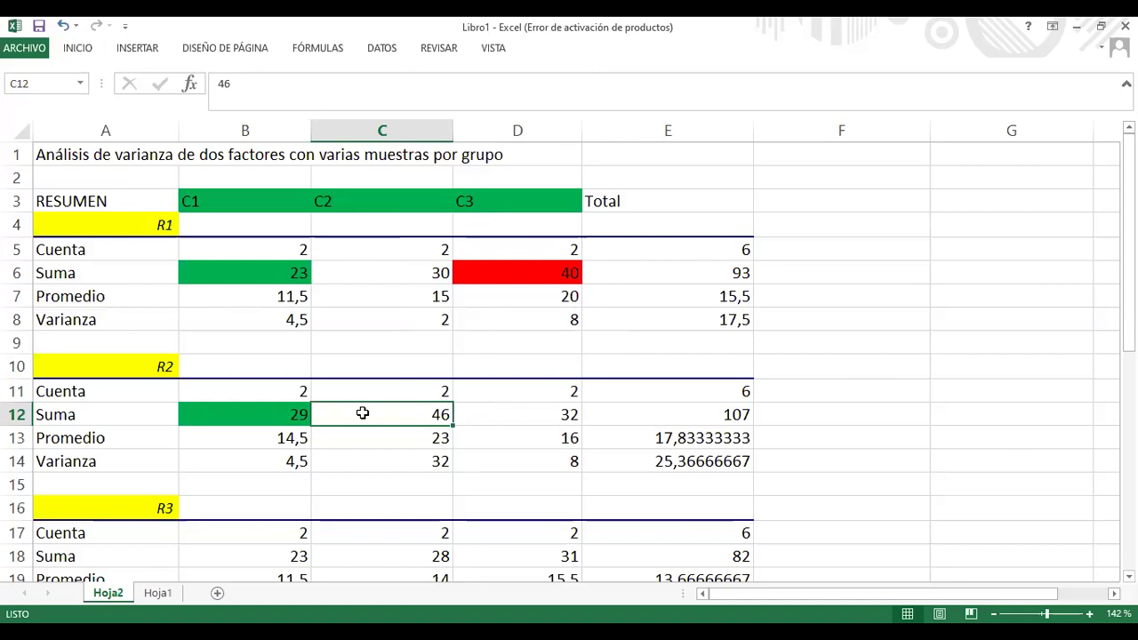
right_click(363, 413)
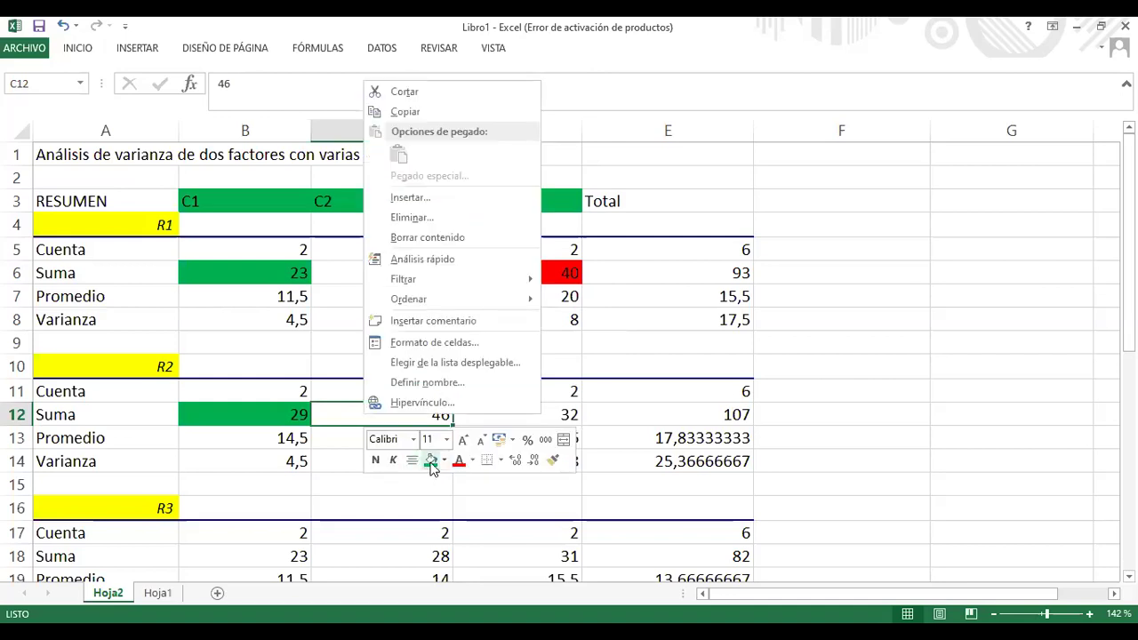
left_click(359, 408)
left_click(381, 434)
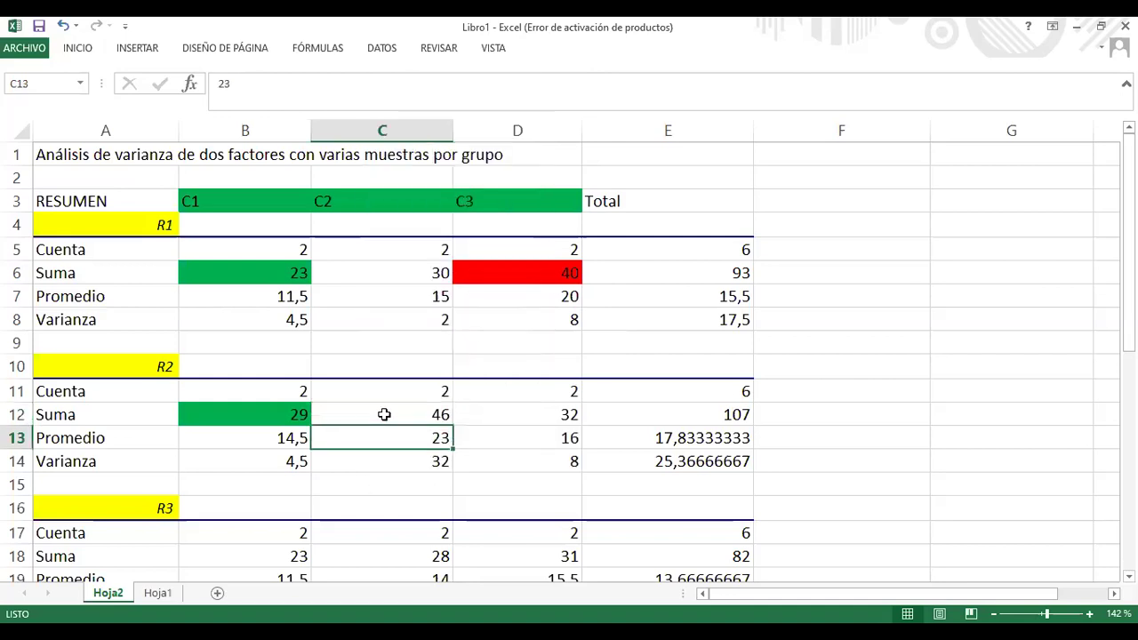
Fill R2's highest sum, under C2 in cell C12, with red
left_click(384, 413)
right_click(384, 413)
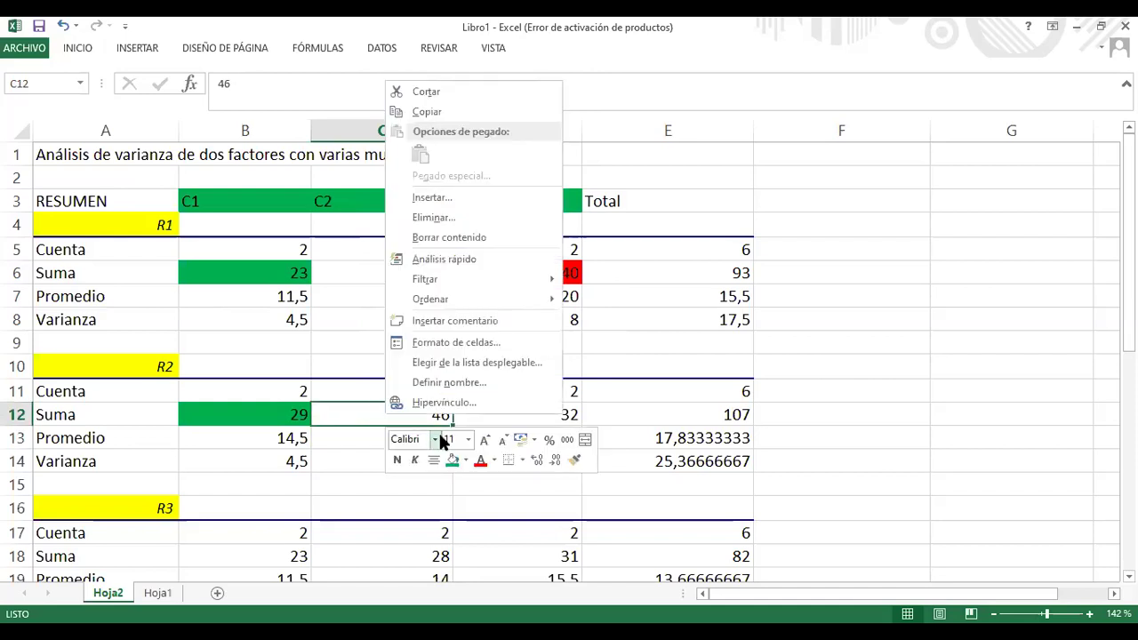
left_click(466, 459)
left_click(466, 400)
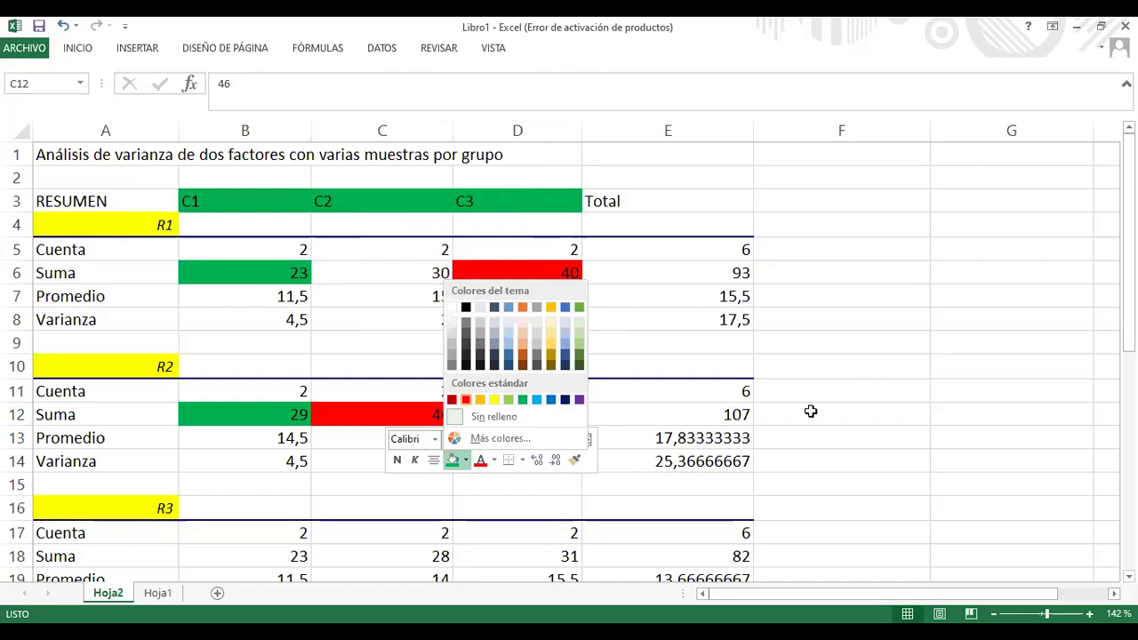
Fill R3's lowest sum, under C1 in cell B18, with green
scroll(334, 447, "down", 1)
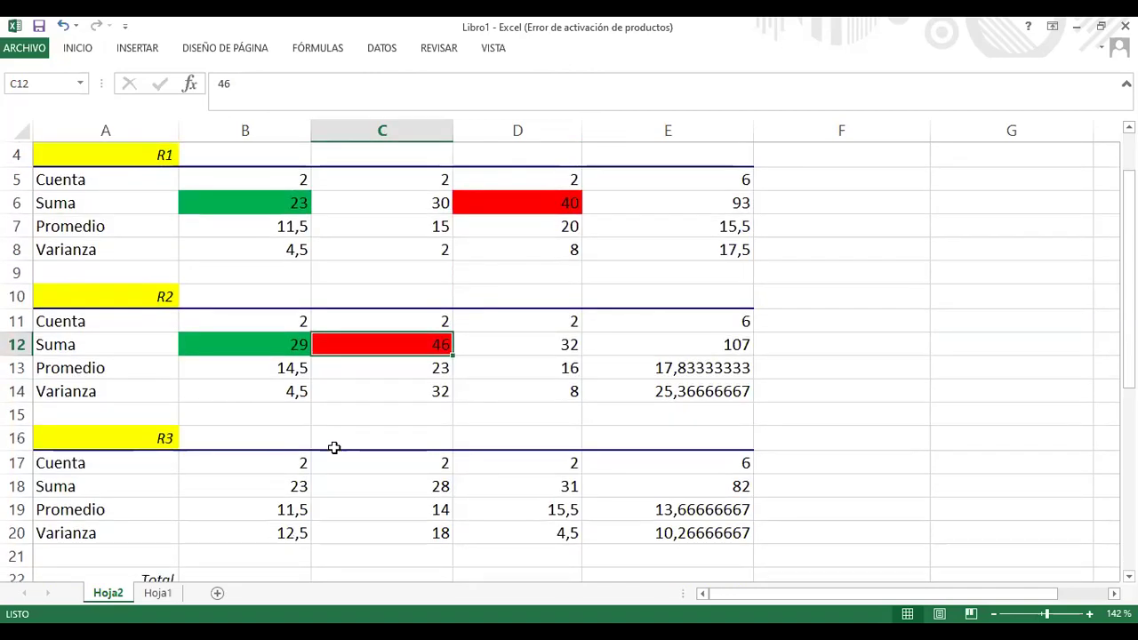
scroll(333, 447, "down", 1)
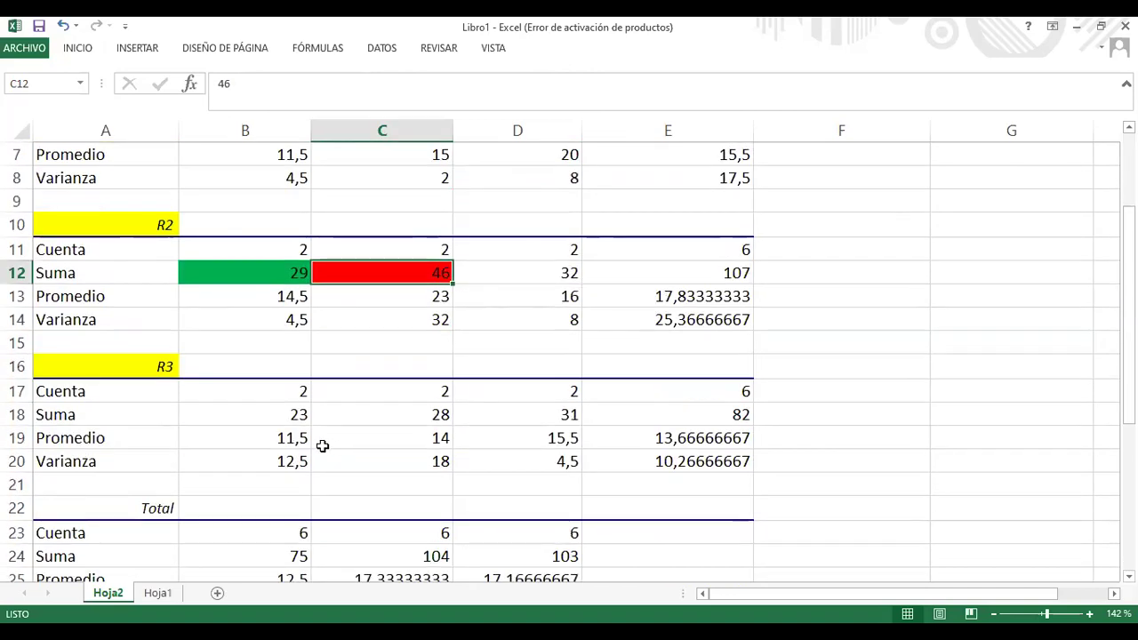
left_click(252, 414)
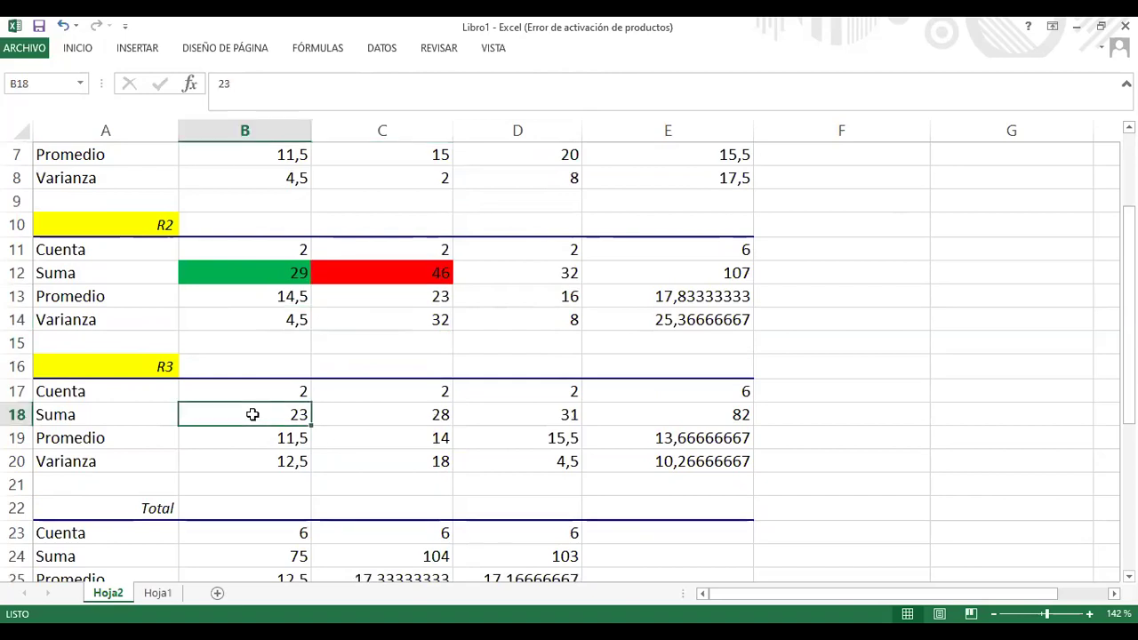
right_click(252, 414)
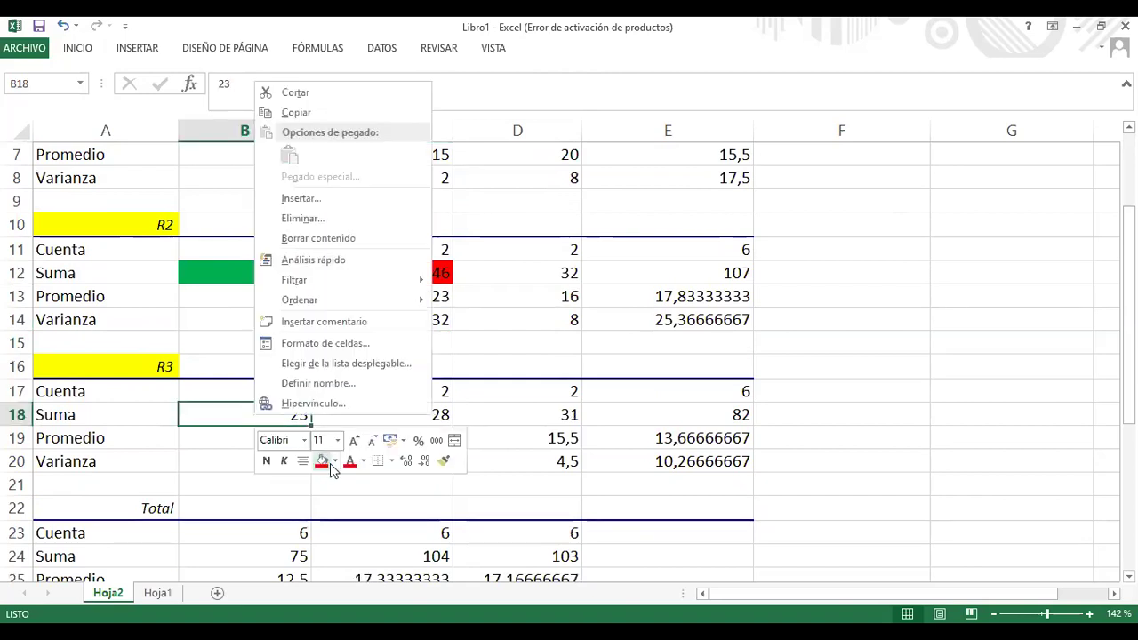
left_click(334, 460)
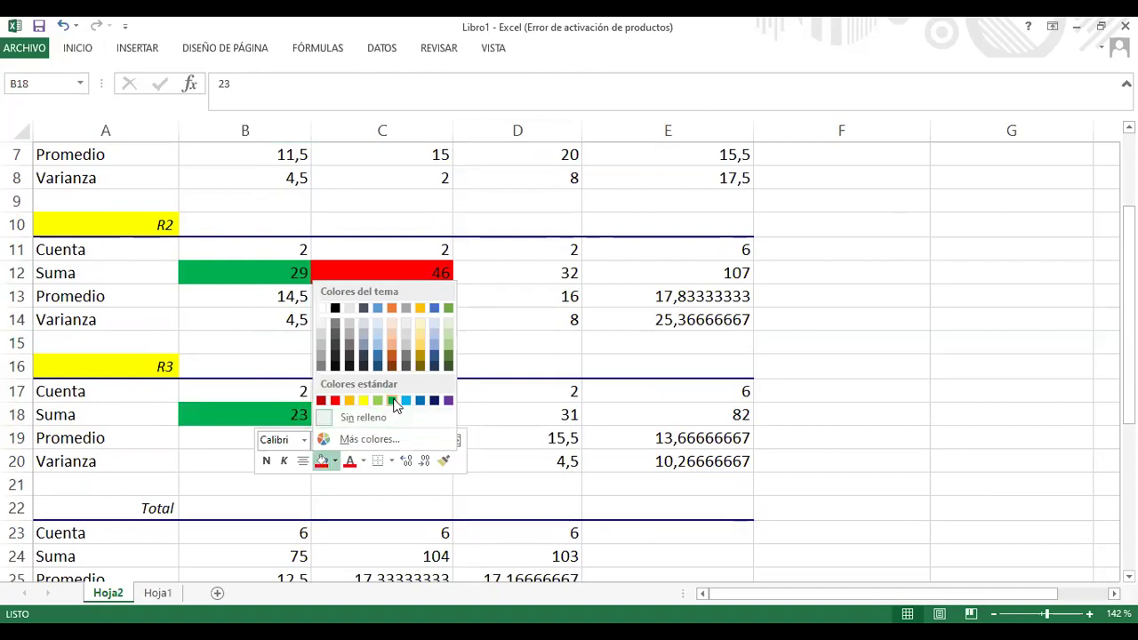
left_click(392, 401)
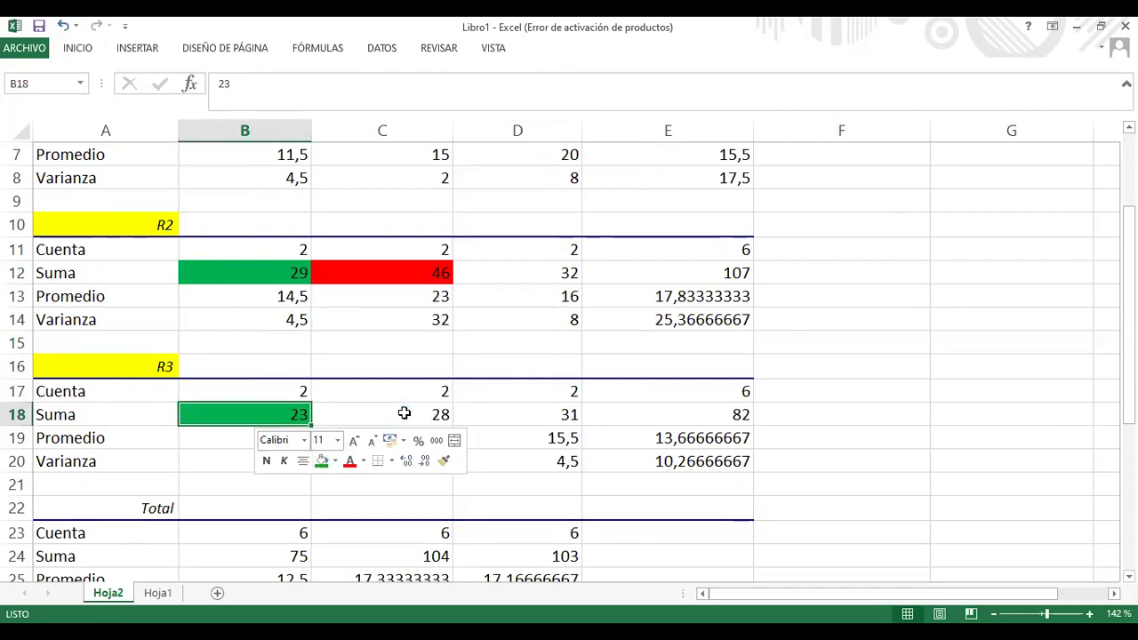
Fill R3's highest sum, under C3 in cell D18, with red
left_click(487, 414)
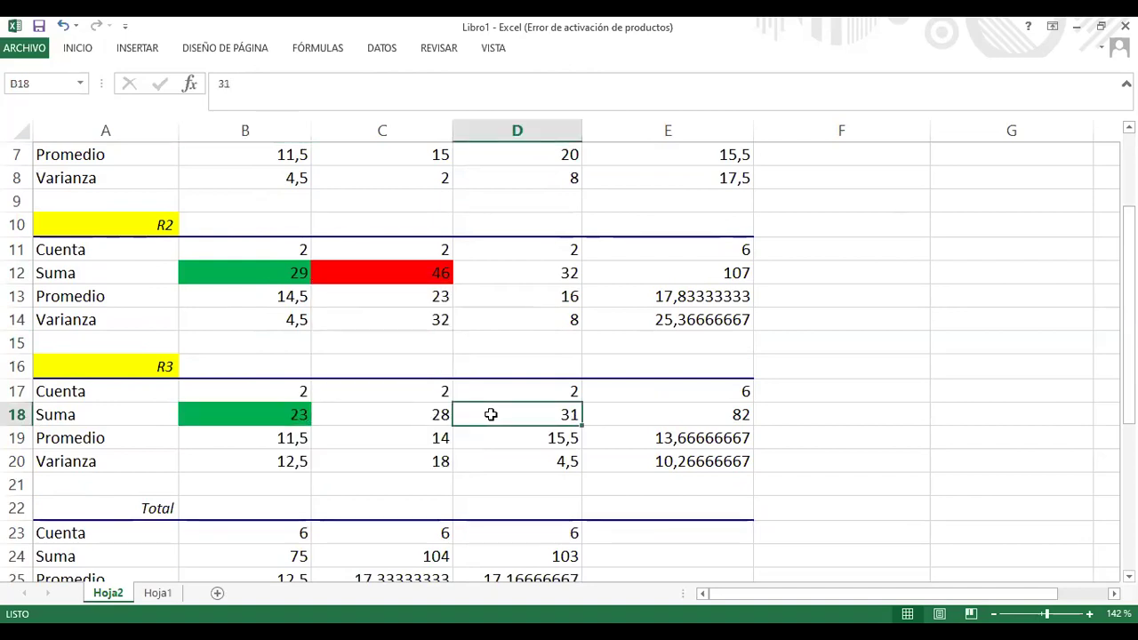
right_click(524, 420)
left_click(574, 462)
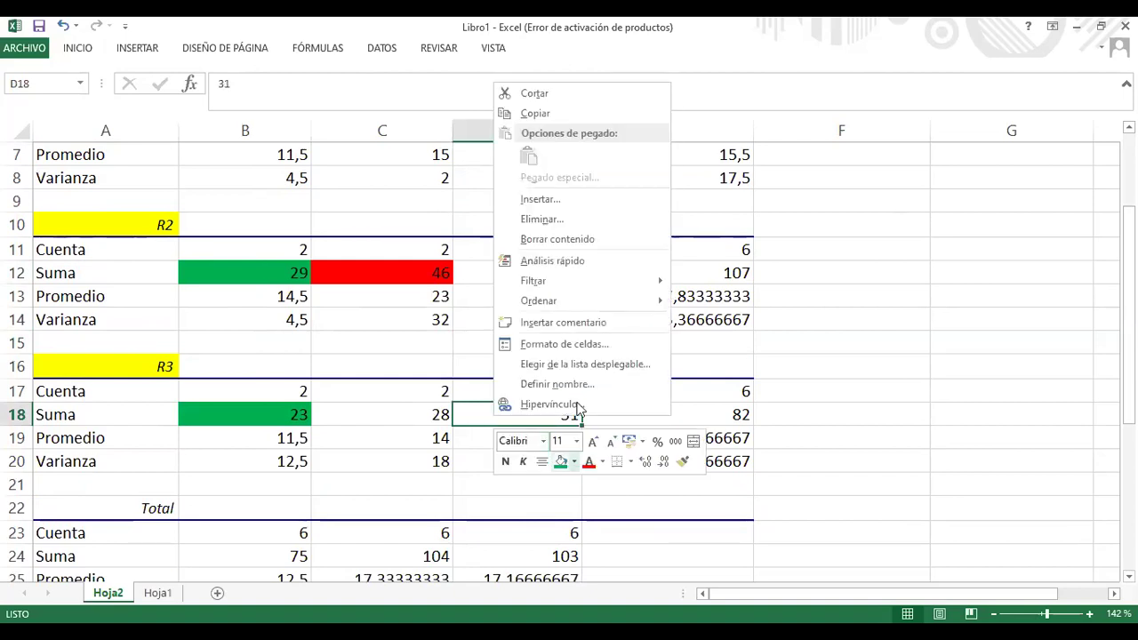
left_click(582, 404)
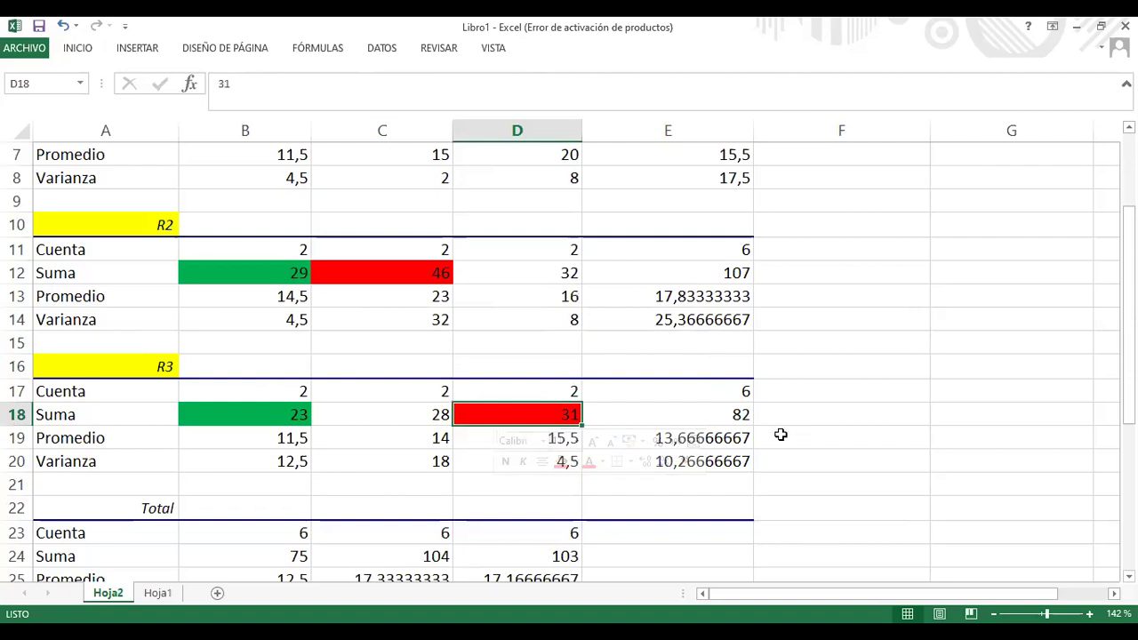
left_click(766, 437)
In the Total block's Suma row, fill the lowest sum, under C1 in cell B24, with green
scroll(587, 343, "up", 2)
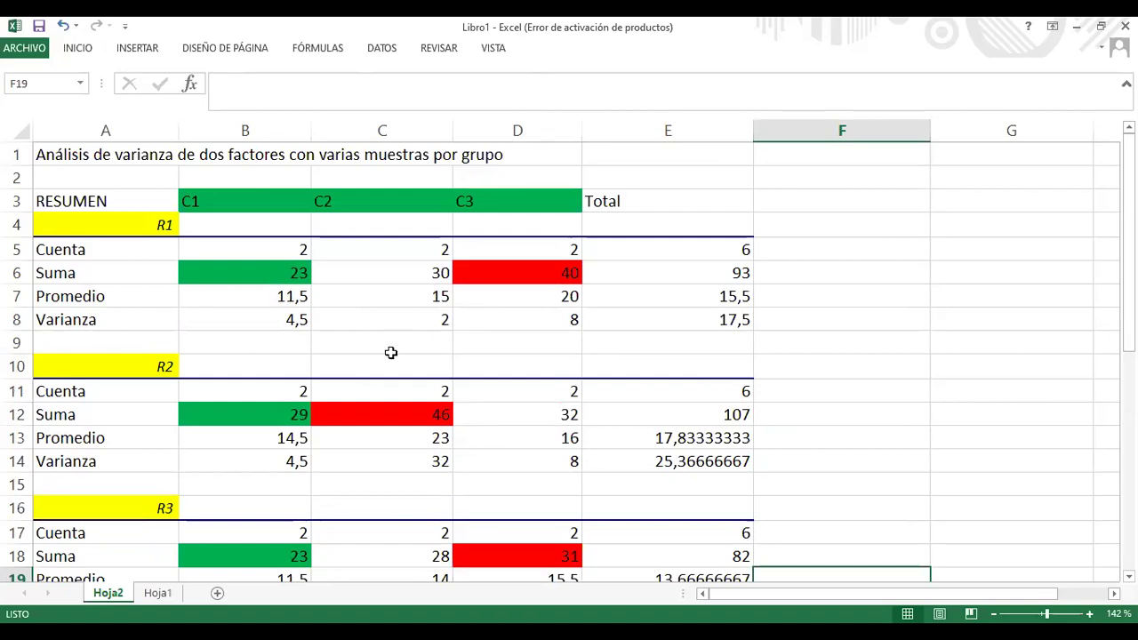
scroll(391, 371, "down", 2)
scroll(391, 371, "down", 2)
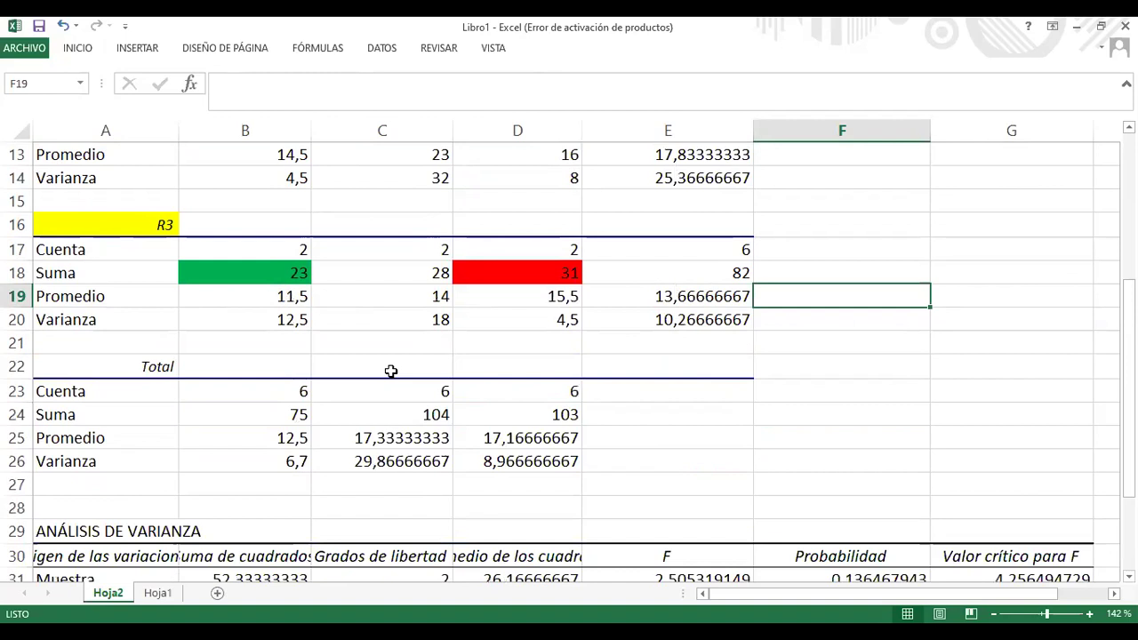
left_click(263, 414)
right_click(263, 415)
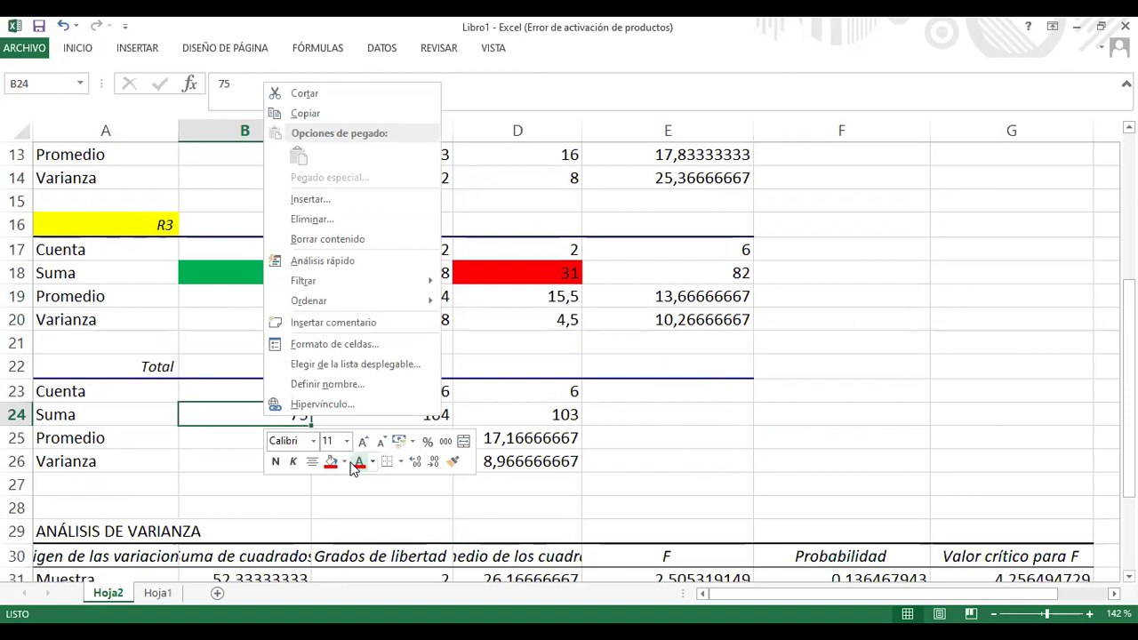
left_click(343, 462)
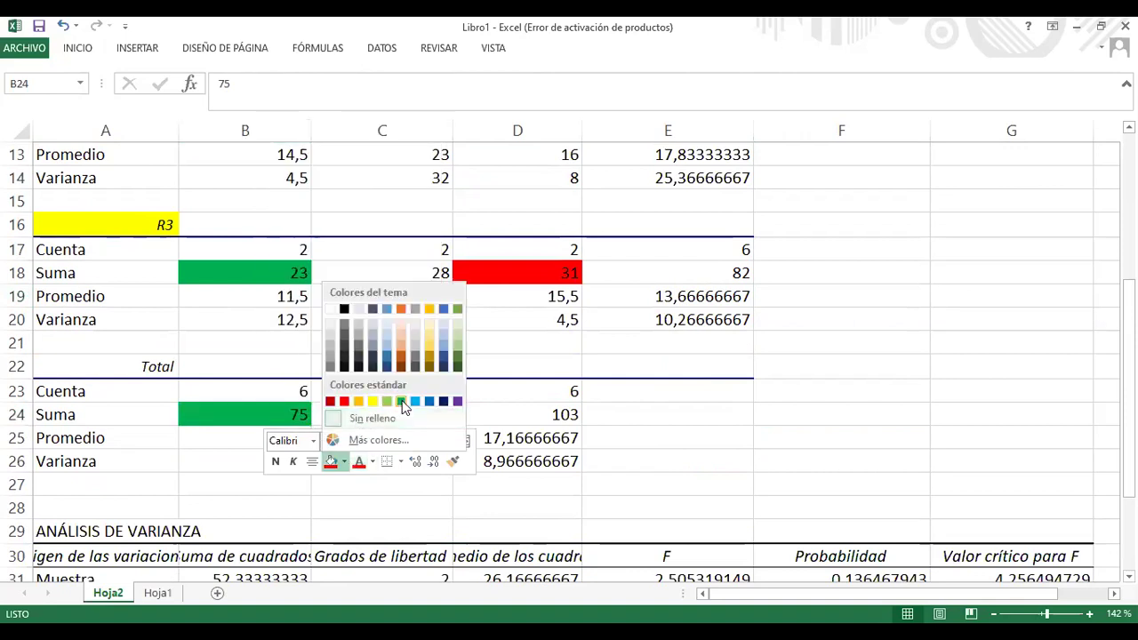
left_click(401, 402)
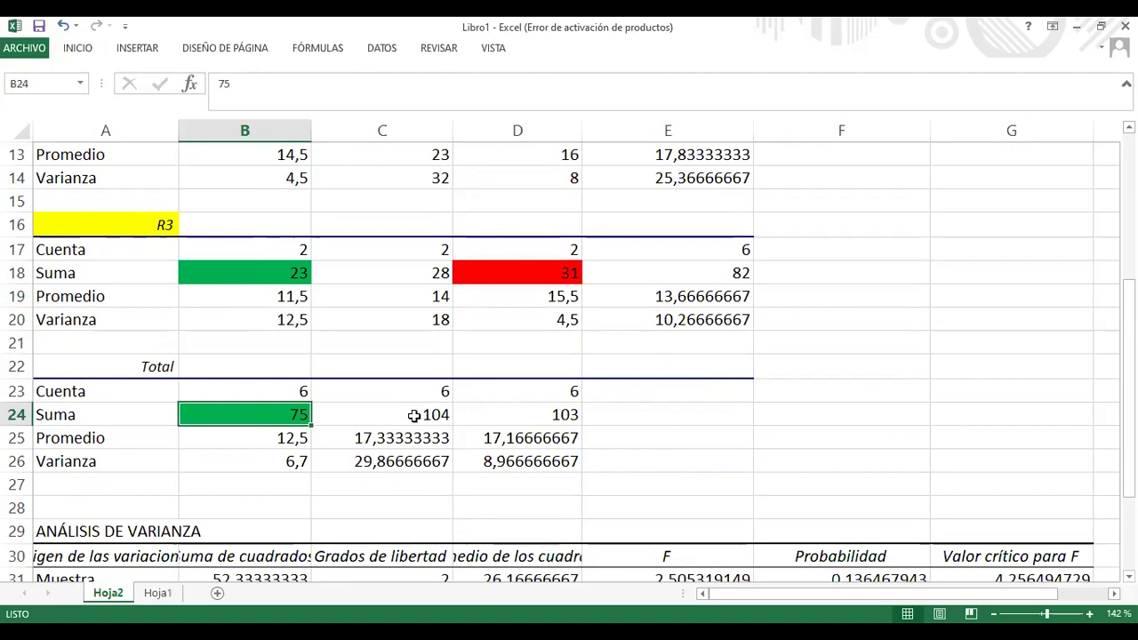
Fill the Total block's highest sum, under C2 in cell C24, with red
scroll(414, 415, "up", 4)
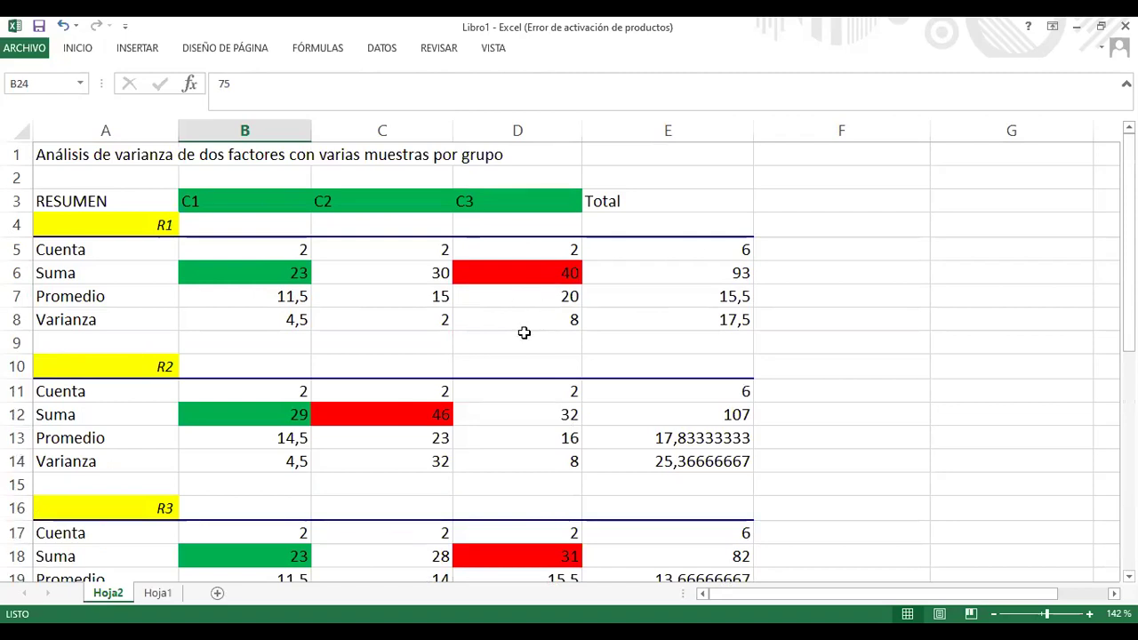
scroll(524, 332, "down", 3)
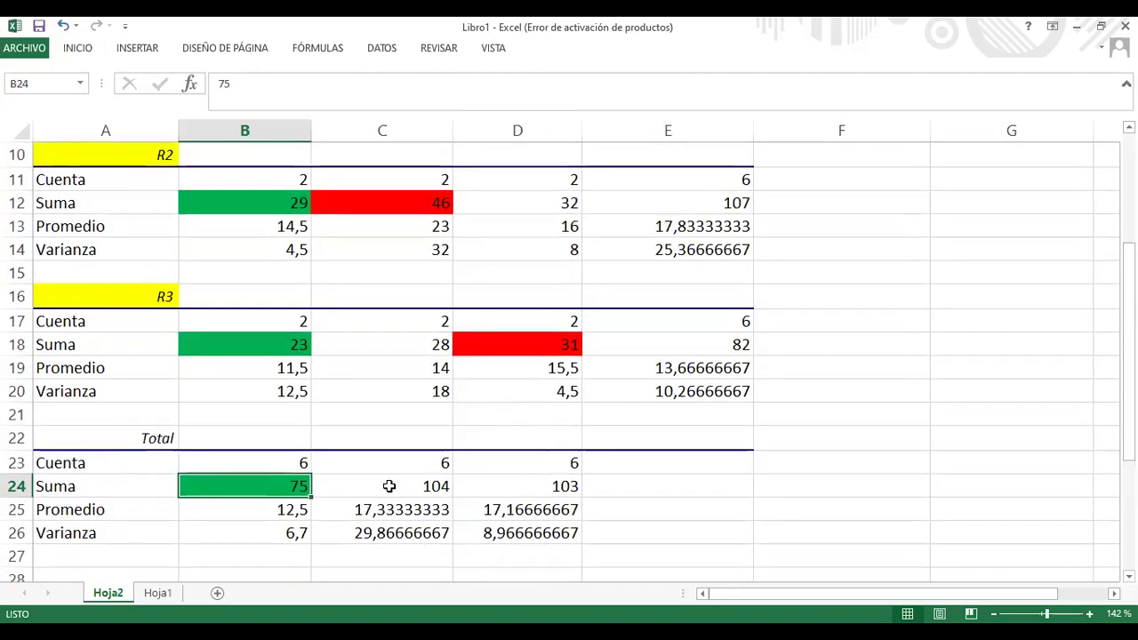
left_click(388, 486)
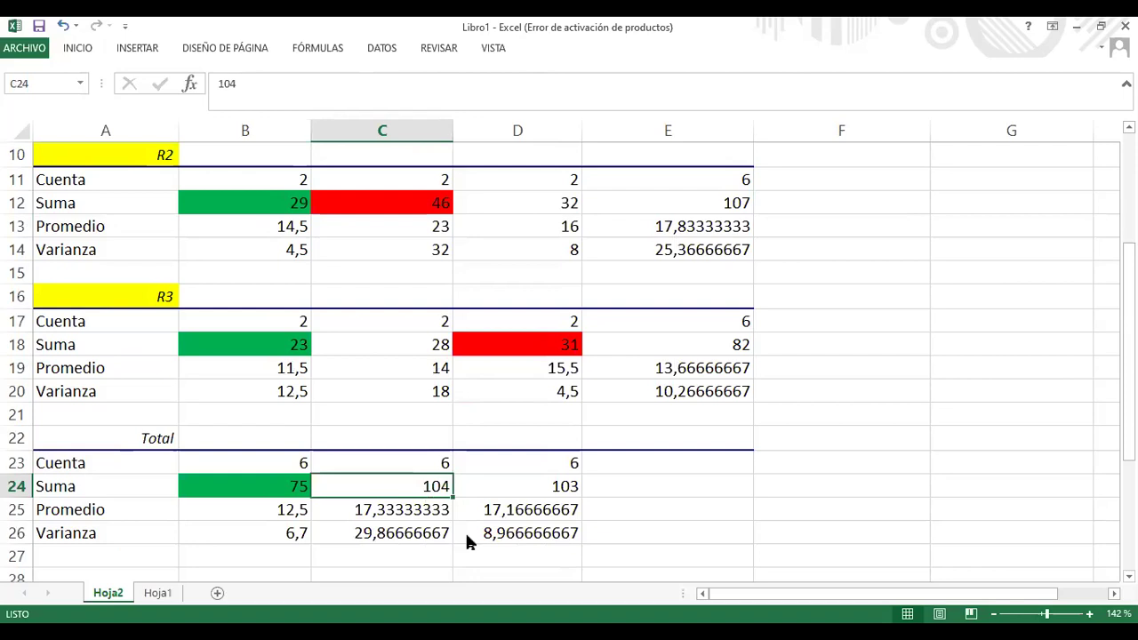
right_click(391, 487)
left_click(470, 531)
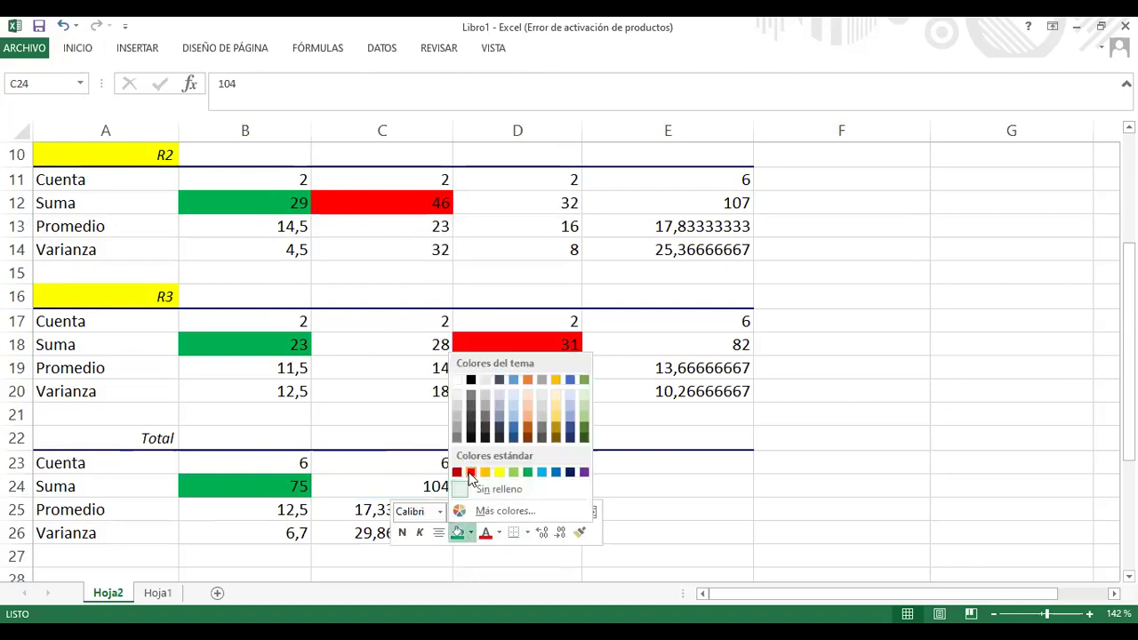
Fill the Total block's sum under C3, in cell D24, with red as well
left_click(502, 485)
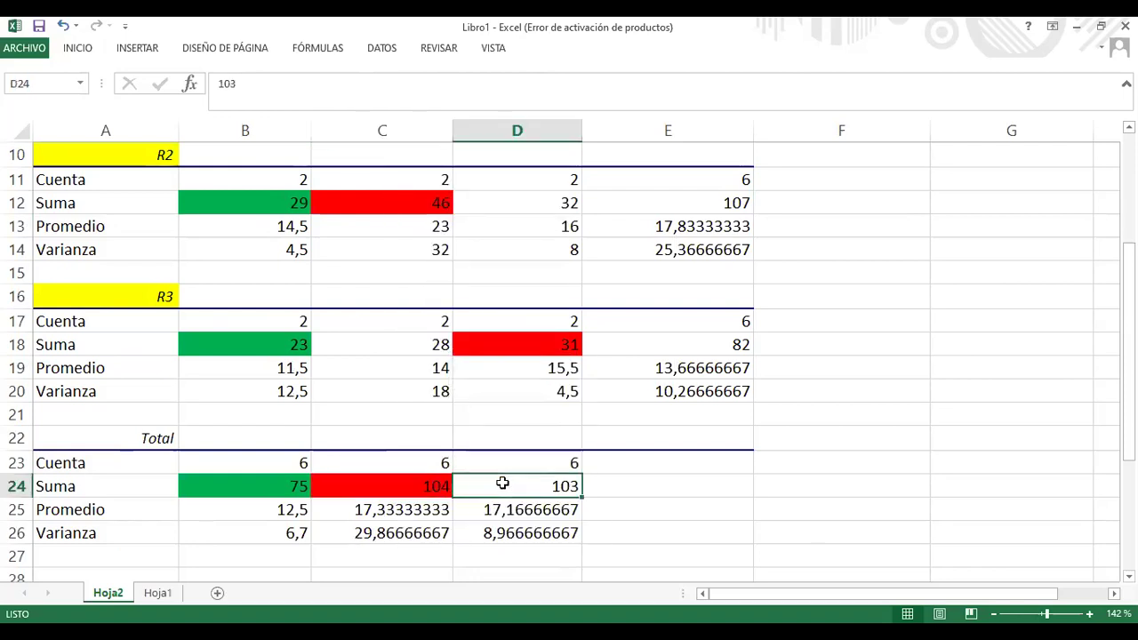
right_click(503, 484)
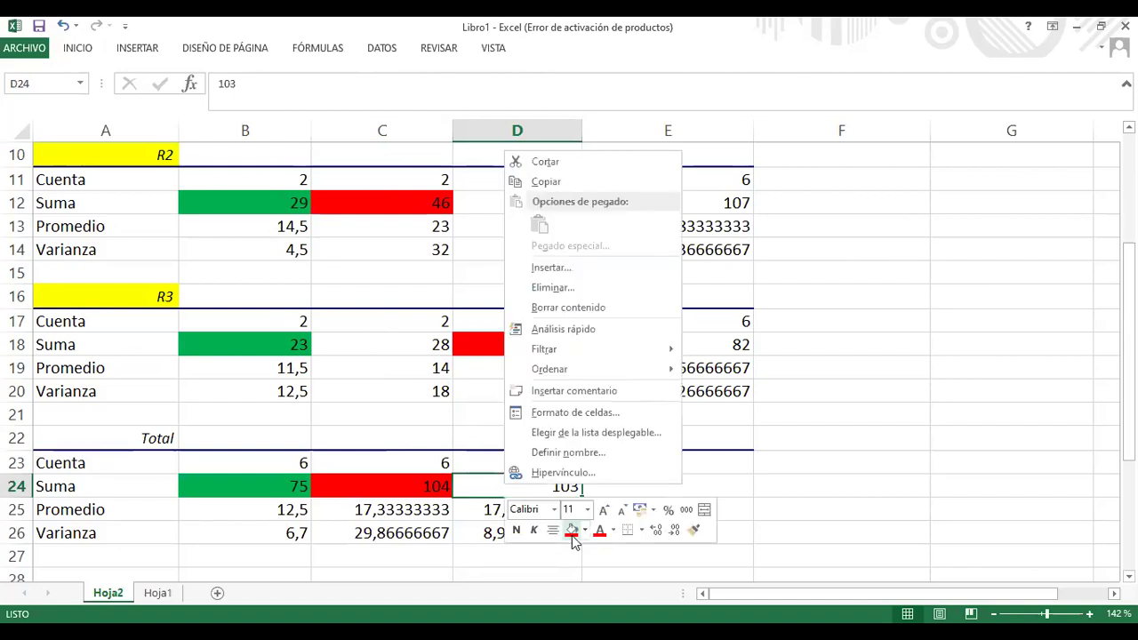
left_click(571, 529)
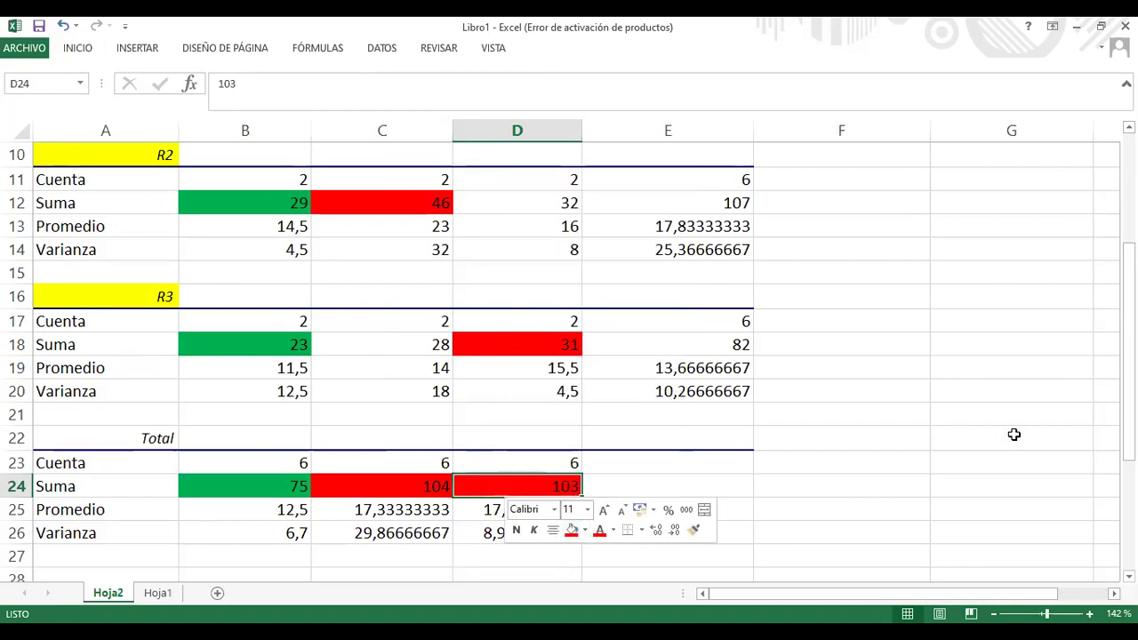
left_click(892, 367)
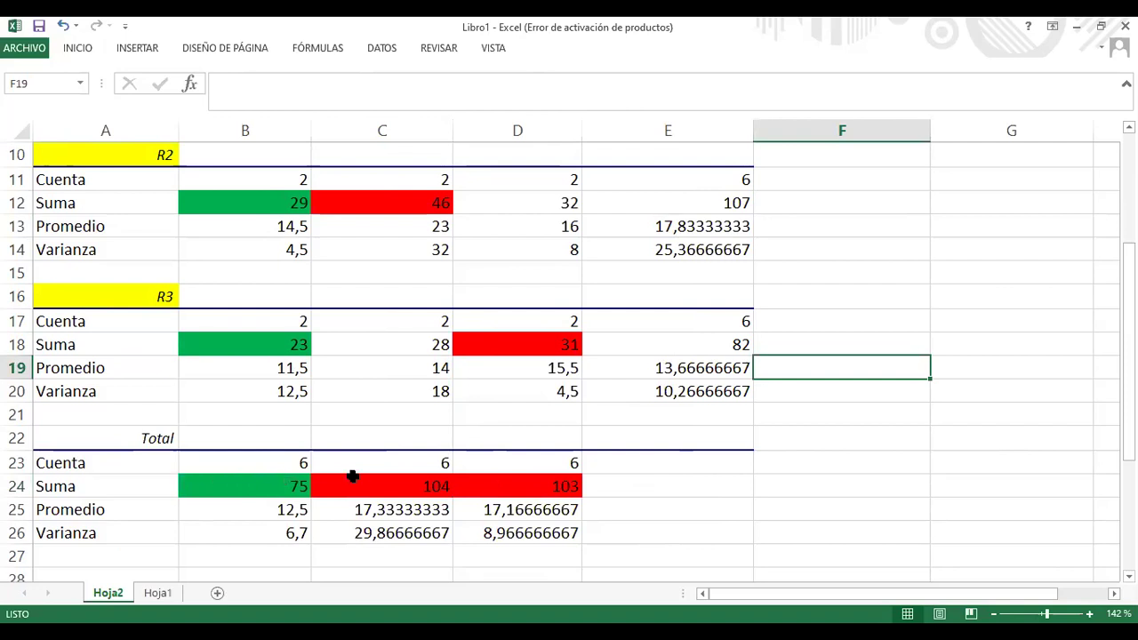
In the Total column, fill the lowest row sum, R3's in cell E18, with green
scroll(430, 485, "up", 3)
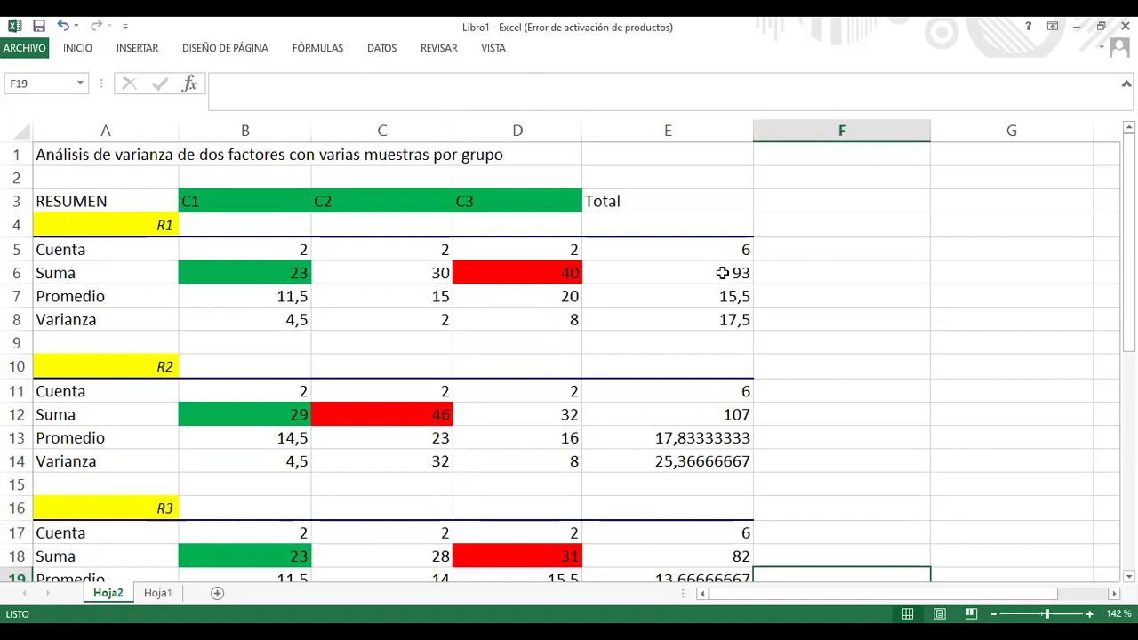
scroll(721, 273, "down", 1)
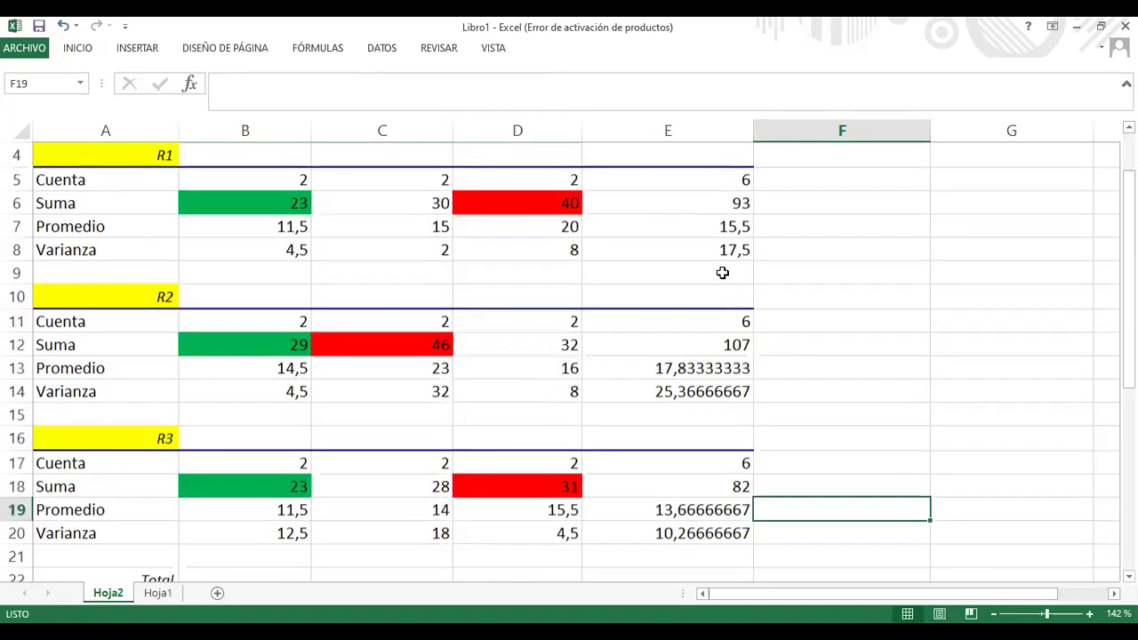
left_click(696, 481)
right_click(697, 481)
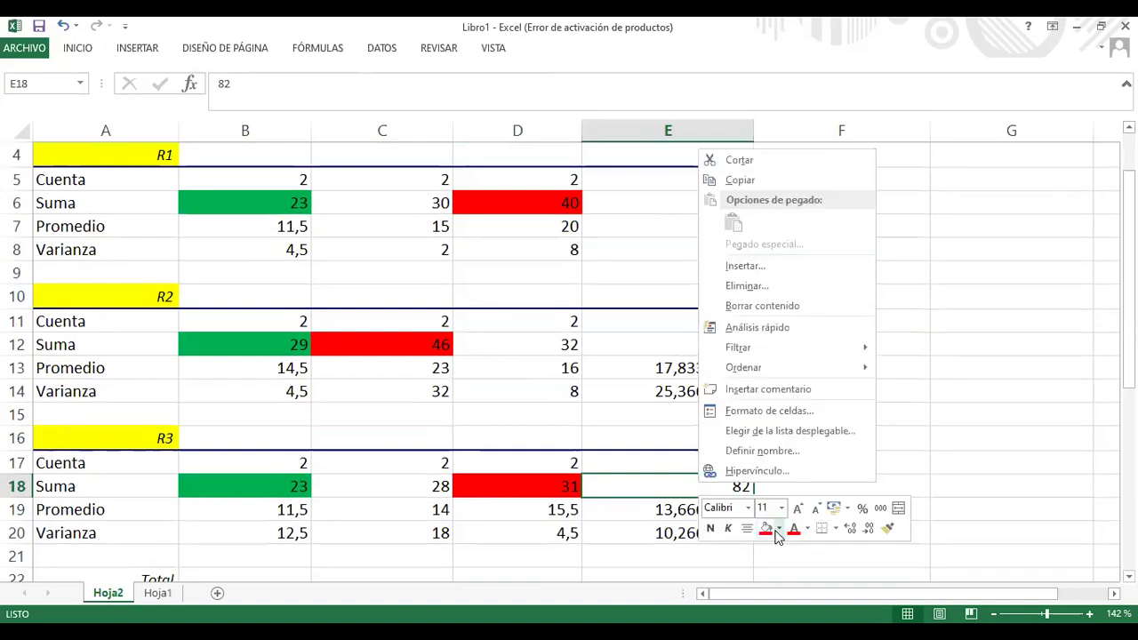
left_click(779, 528)
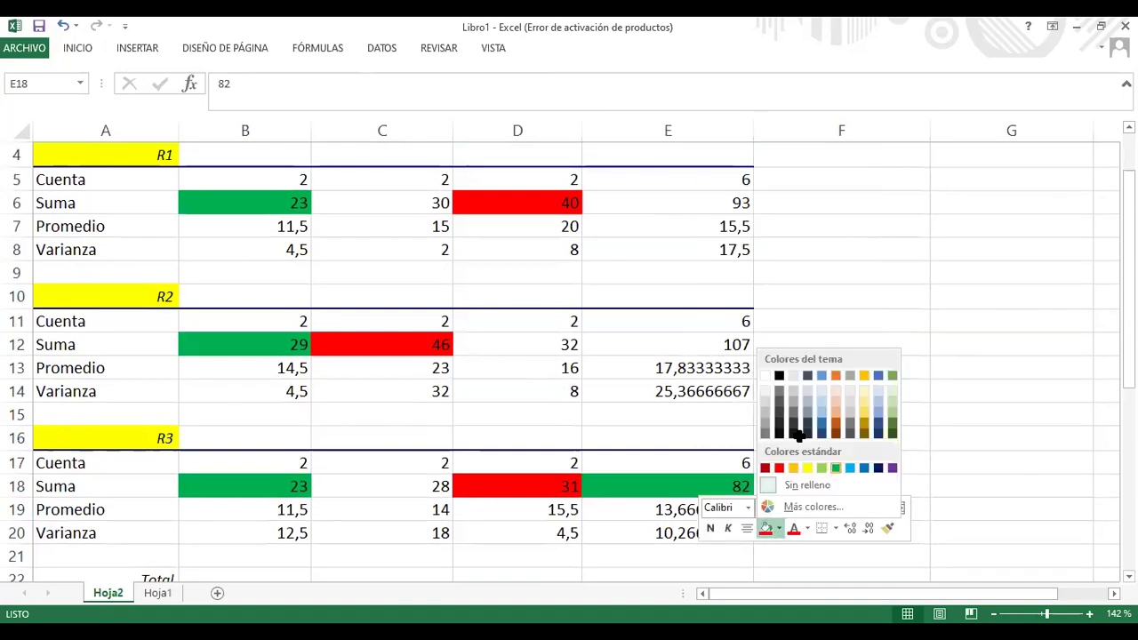
left_click(836, 468)
scroll(800, 431, "up", 1)
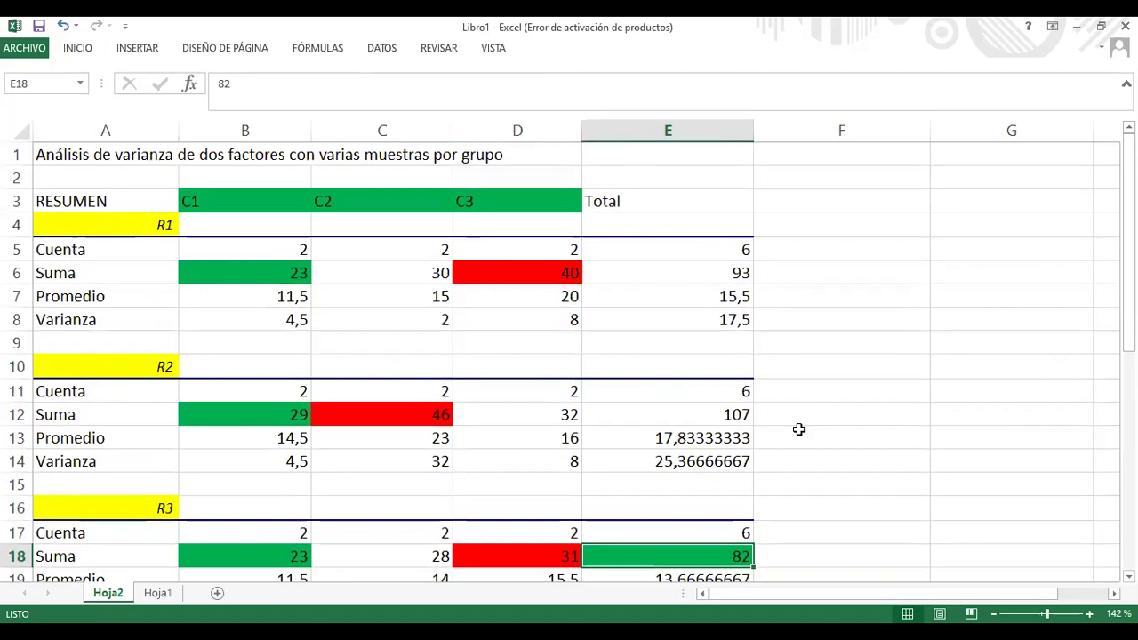
left_click(671, 414)
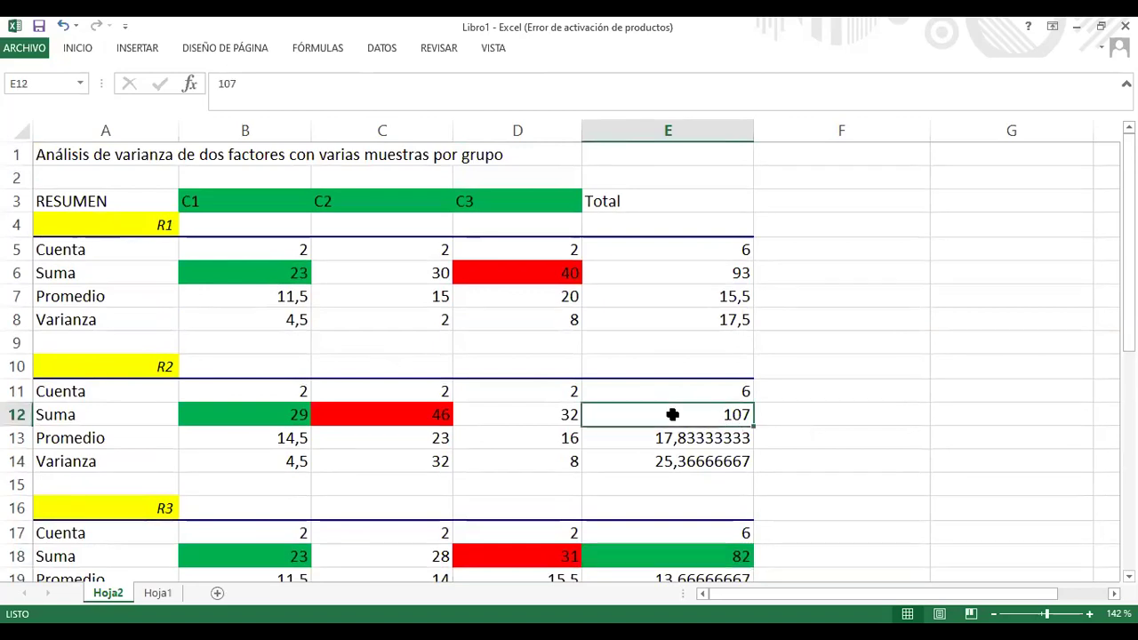
right_click(672, 414)
left_click(753, 462)
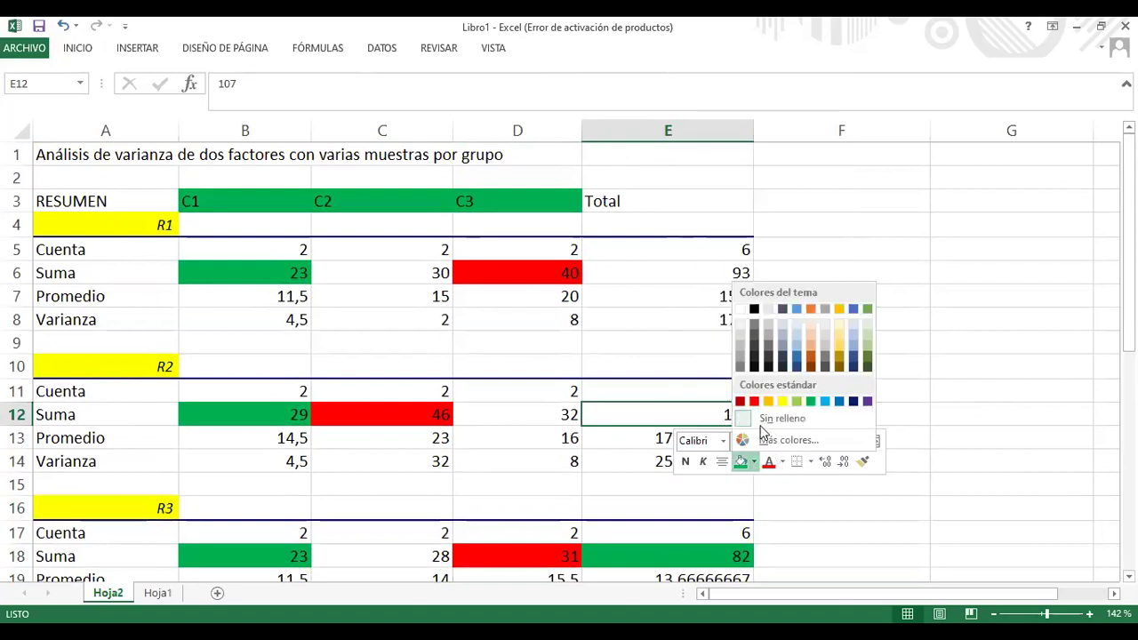
left_click(698, 437)
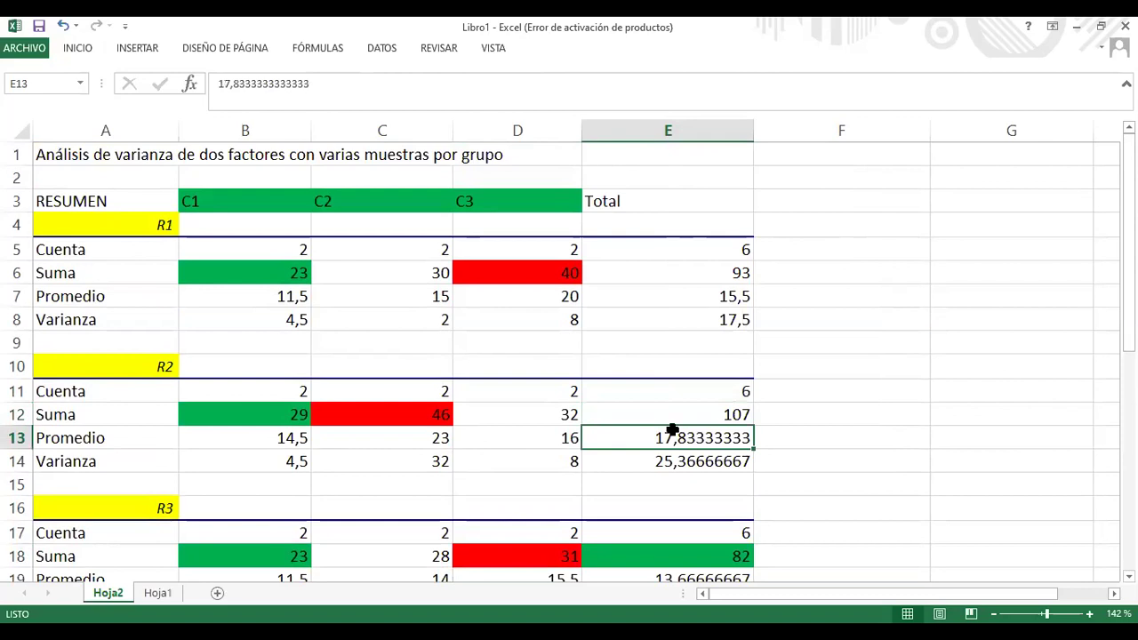
In the Total column, fill the highest row sum, R2's in cell E12, with red
left_click(669, 411)
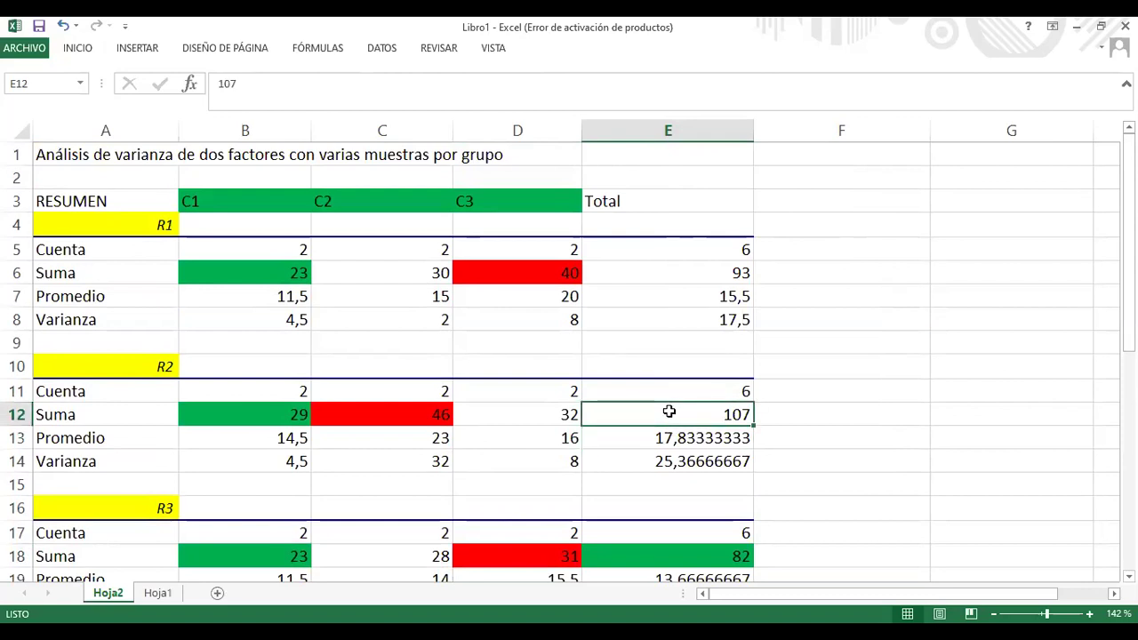
right_click(773, 447)
left_click(751, 458)
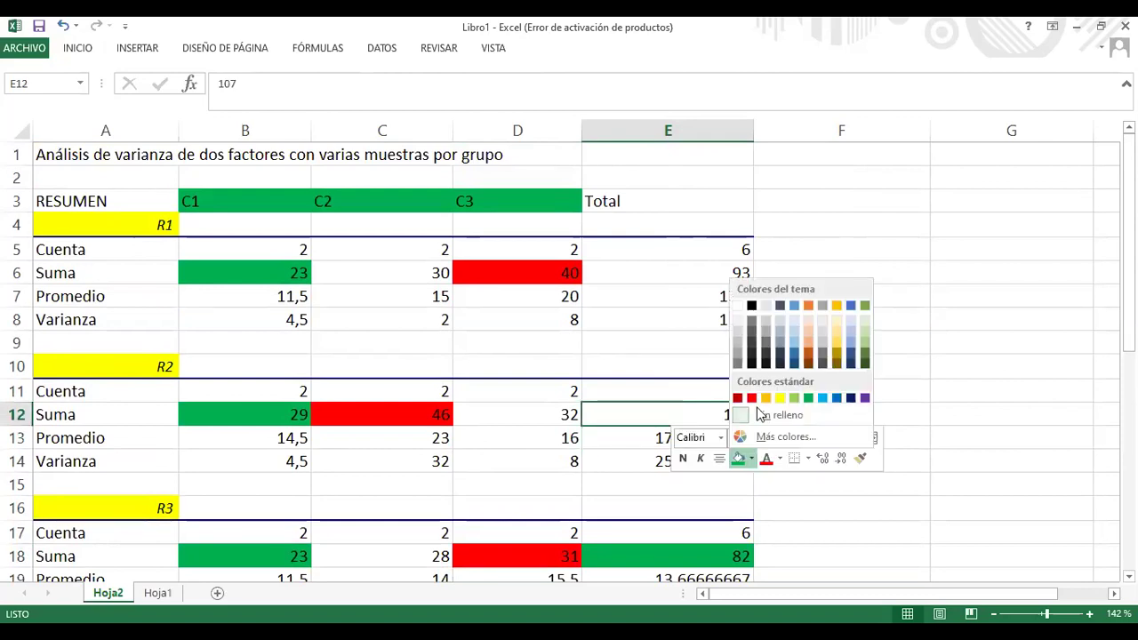
left_click(963, 403)
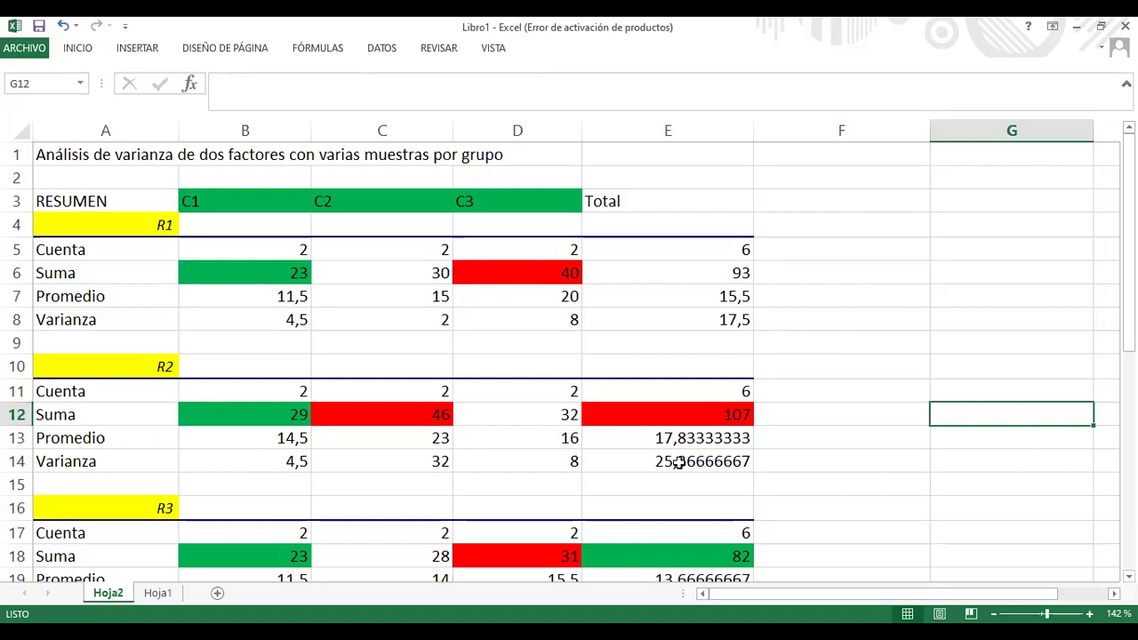
Review the color-coded sums of the R1–R3 and Total blocks, and examine the ANÁLISIS DE VARIANZA table, selecting the Columnas label in A32
scroll(703, 491, "down", 2)
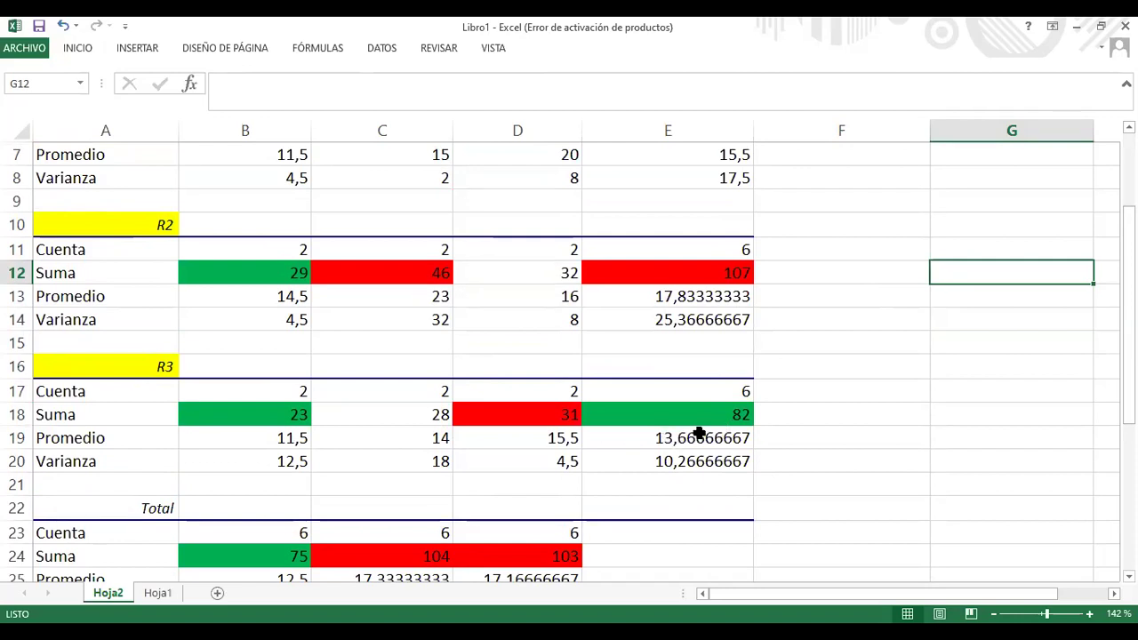
scroll(670, 418, "up", 1)
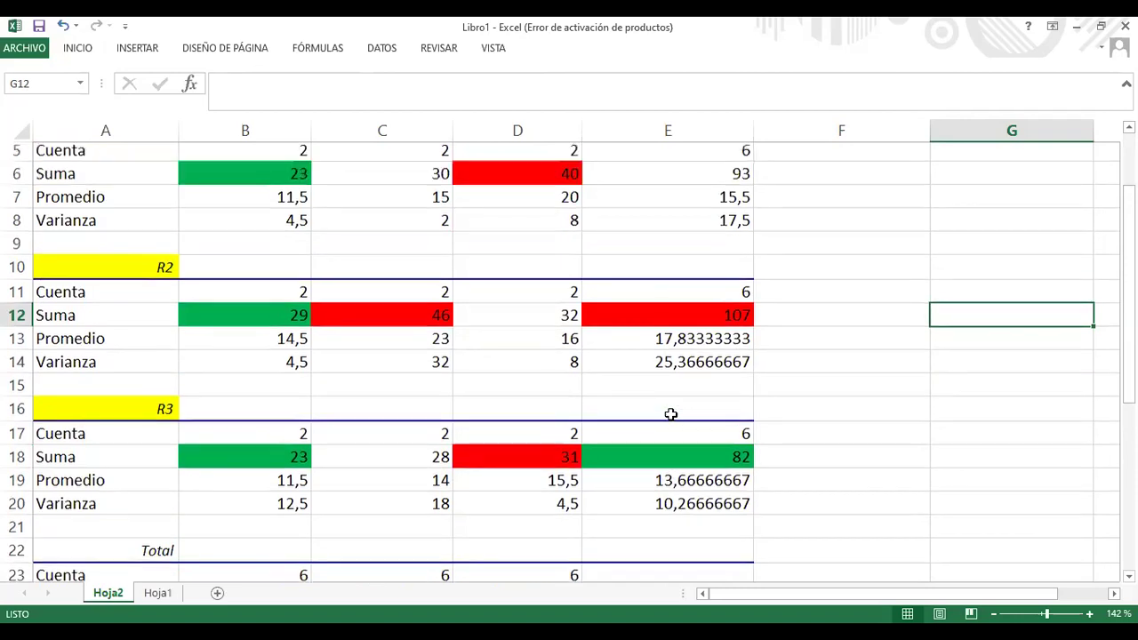
scroll(670, 414, "up", 1)
scroll(685, 286, "up", 1)
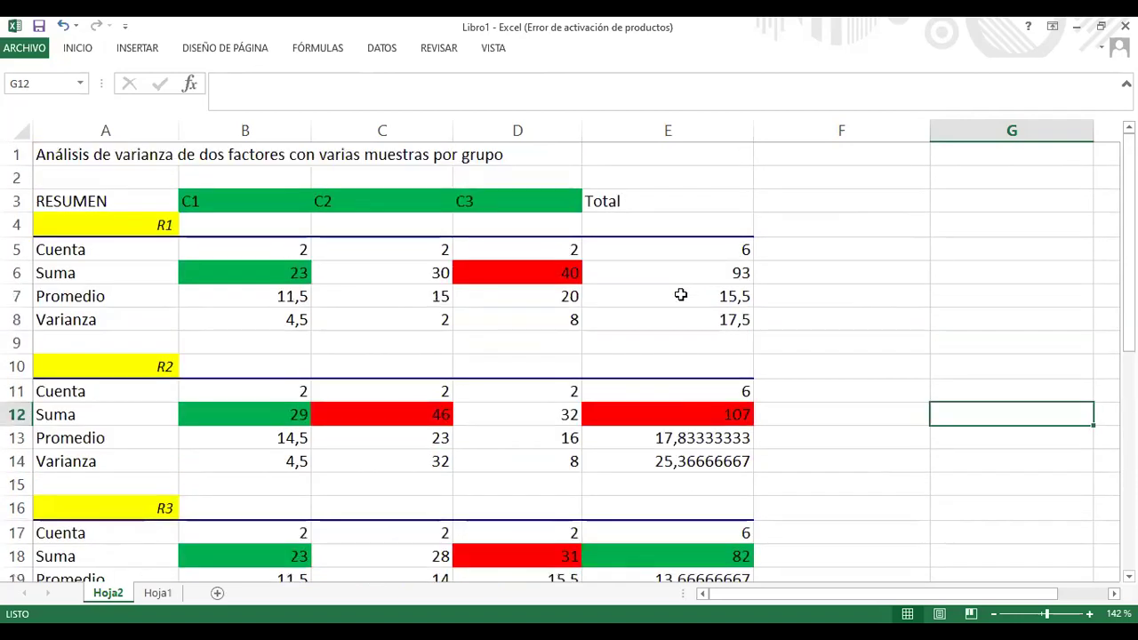
scroll(687, 355, "down", 1)
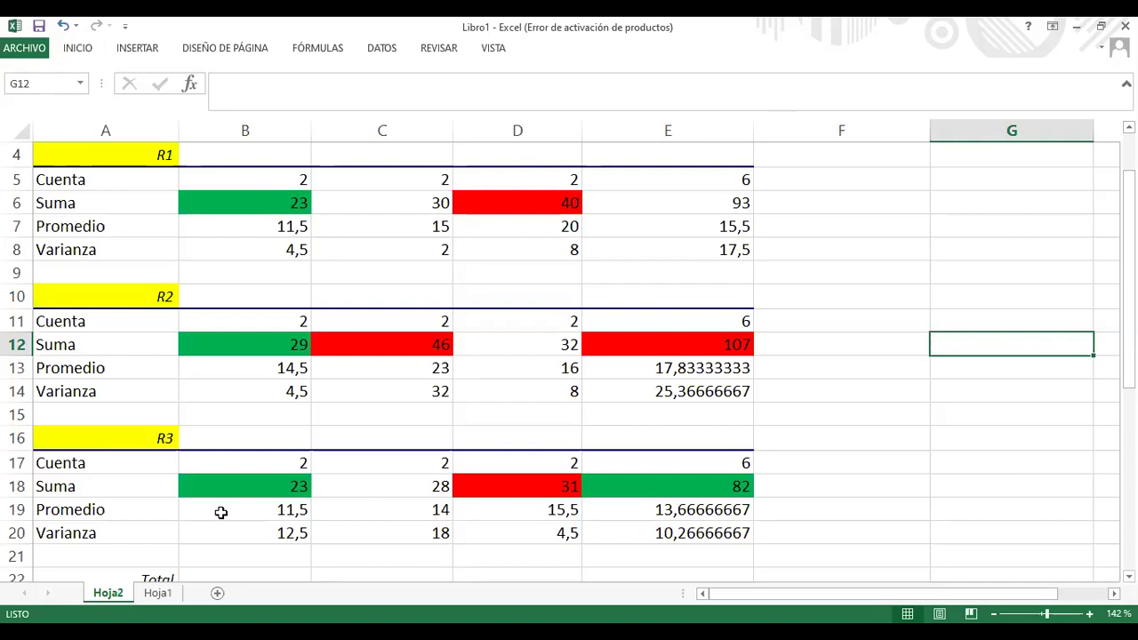
scroll(262, 462, "down", 3)
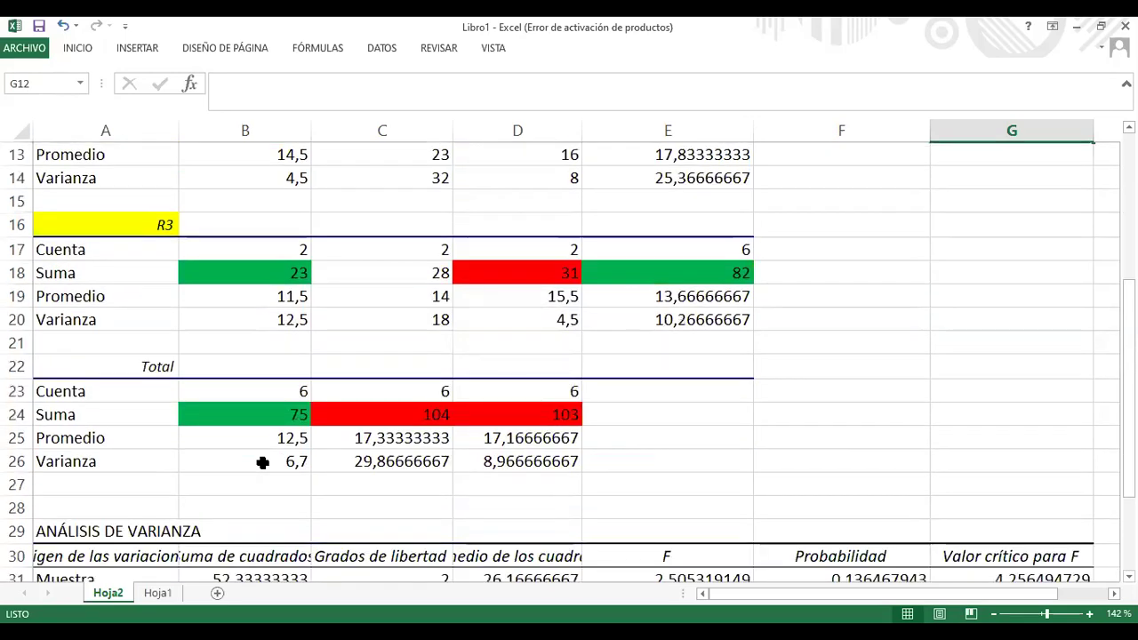
scroll(262, 462, "down", 3)
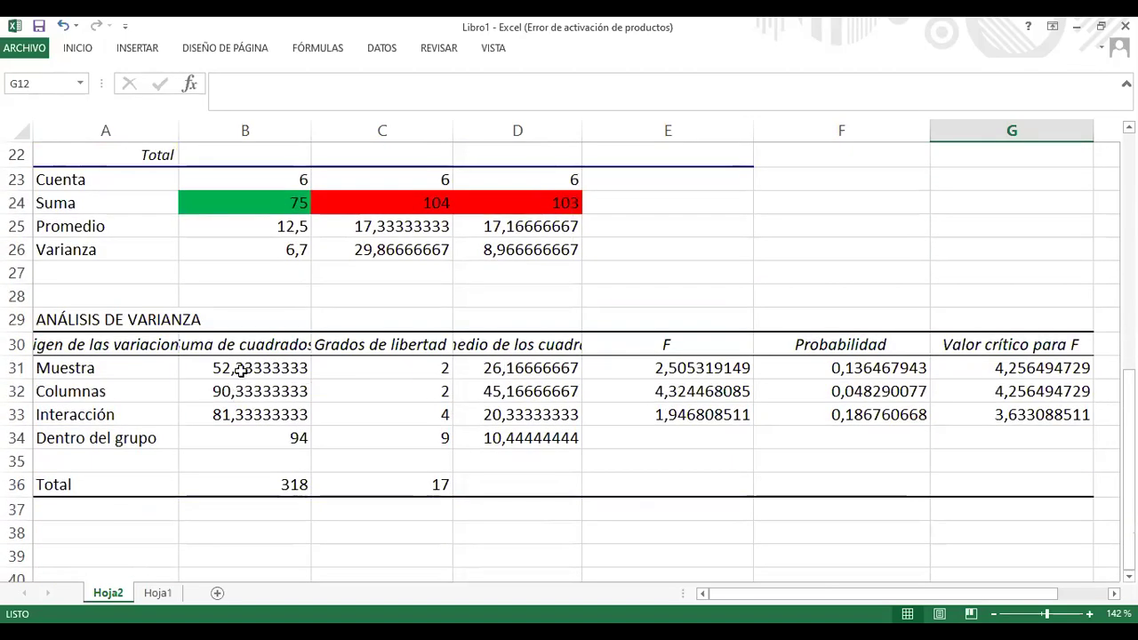
scroll(236, 347, "down", 1)
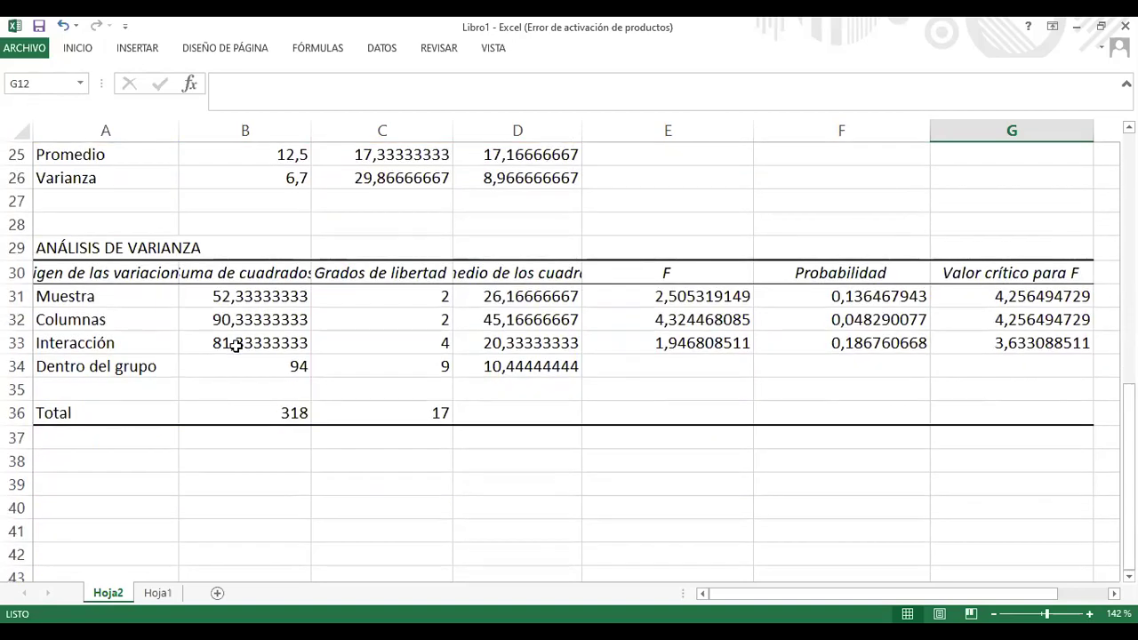
left_click(123, 319)
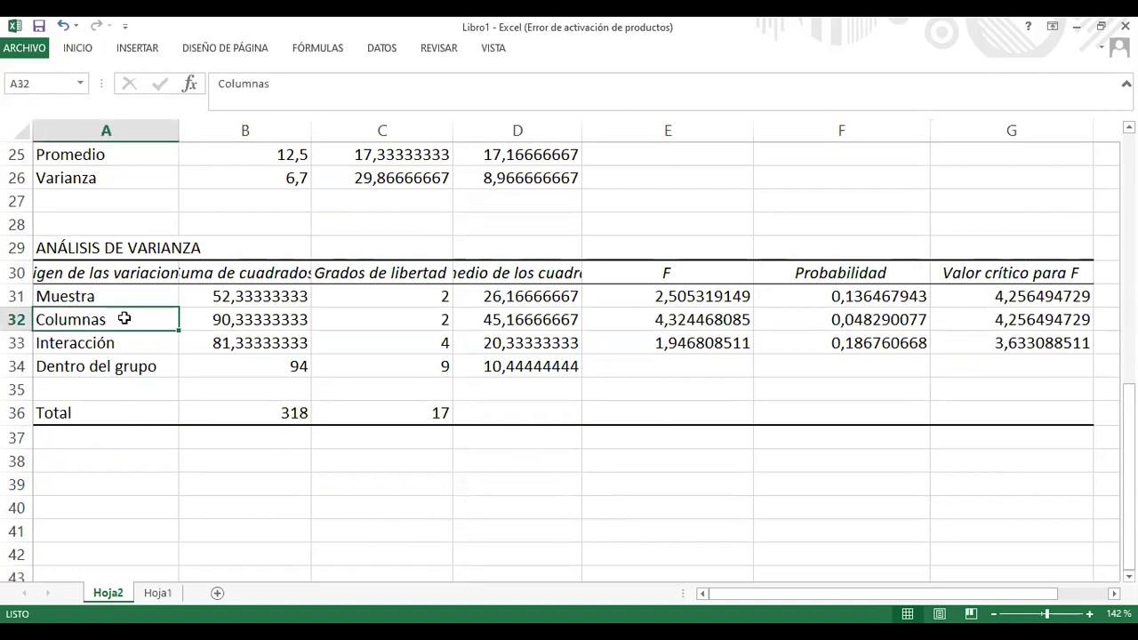
In the ANÁLISIS DE VARIANZA table, rename the Columnas label in A32 as TRABAJADOR and the Muestra label in A31 as MAQUINA
type("TRABAJA")
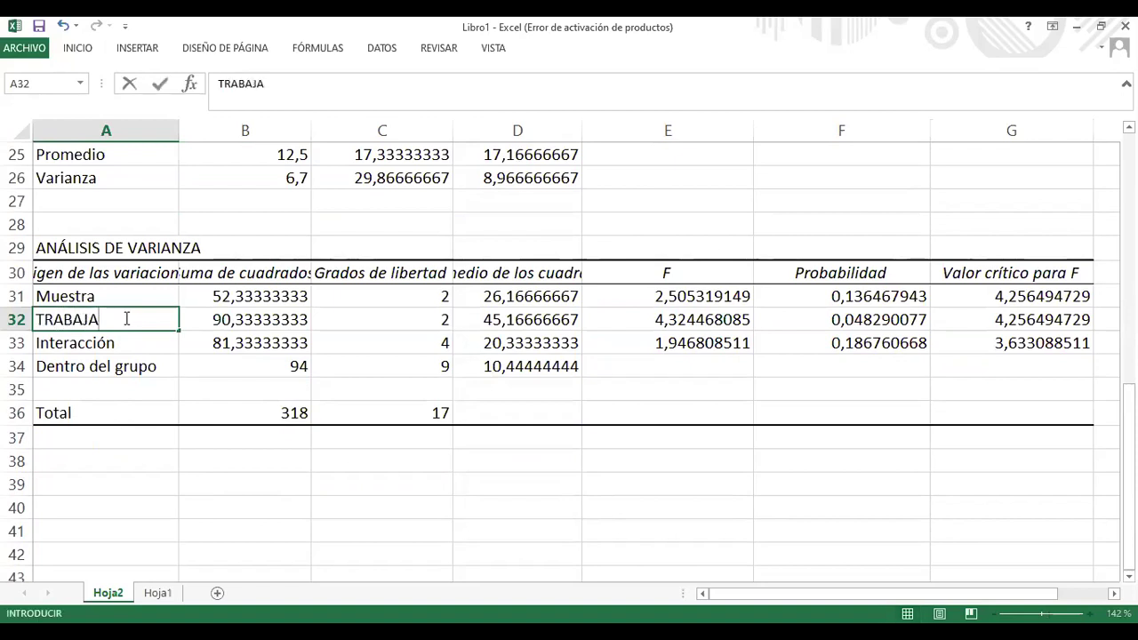
type("DOR")
left_click(102, 297)
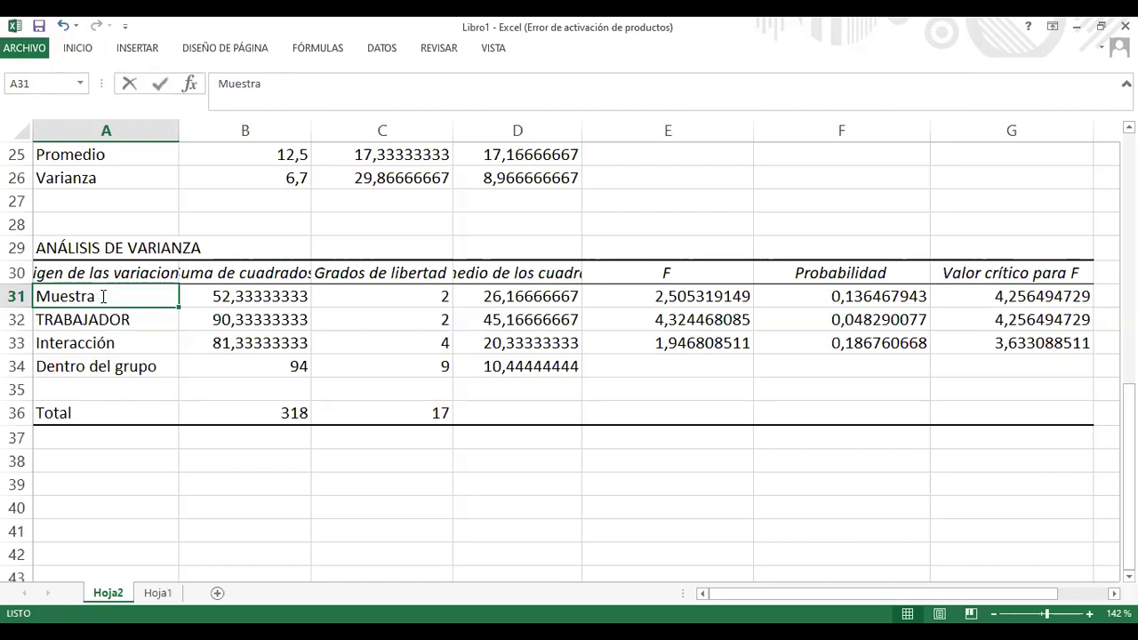
type("MAQUINA")
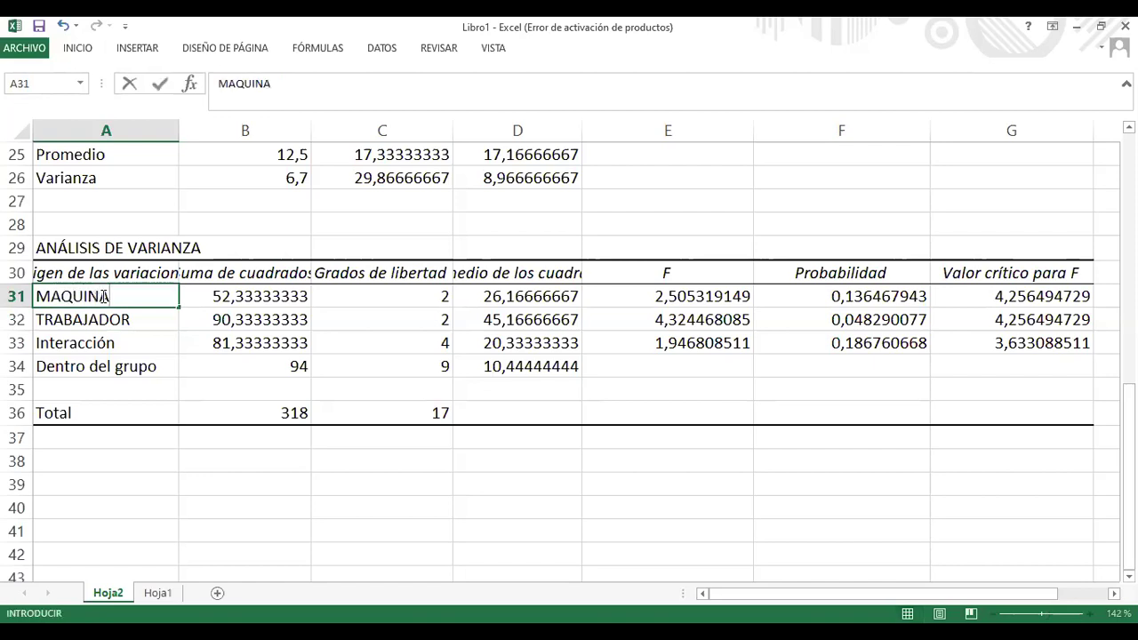
Replace the Interacción label in A33 with MAQ*TRABAJADOR
left_click(69, 342)
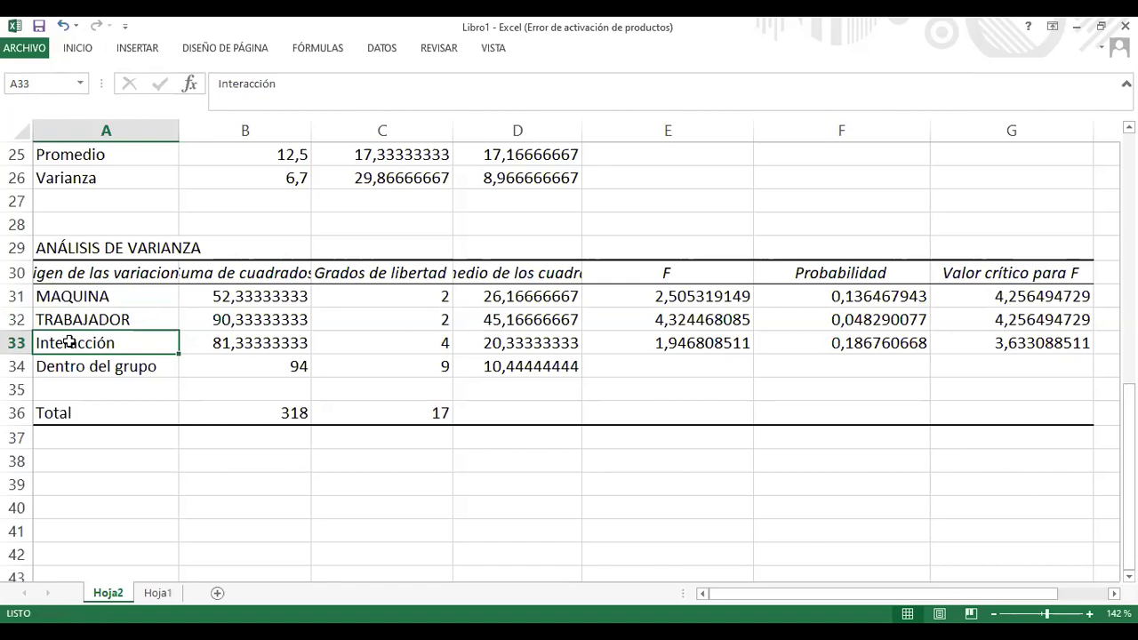
type("MAQ")
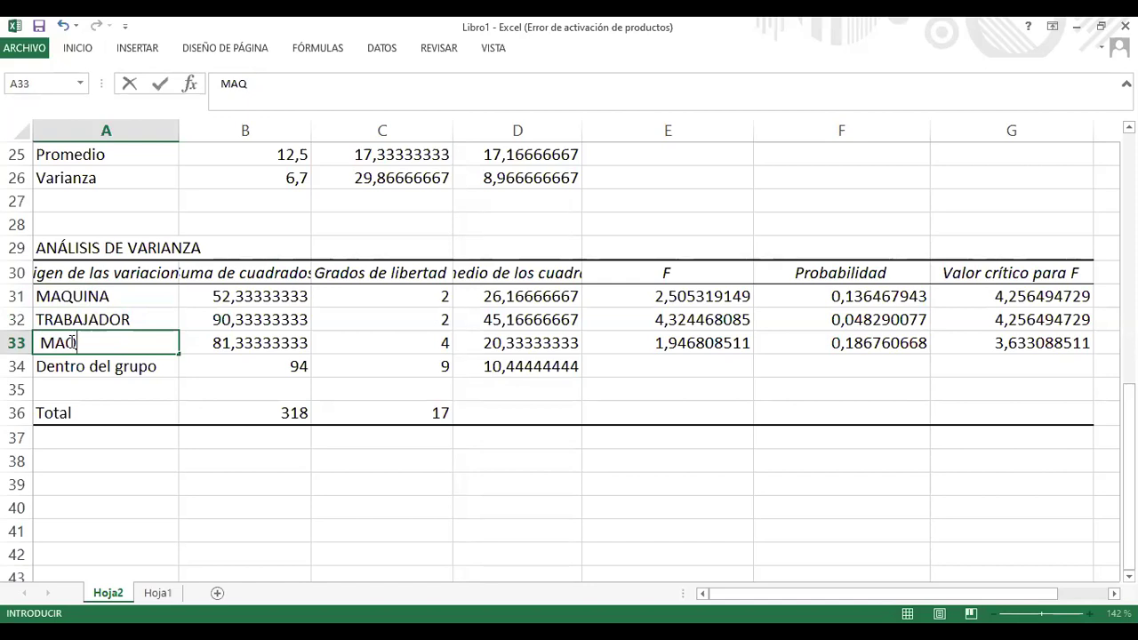
type("*TRABA")
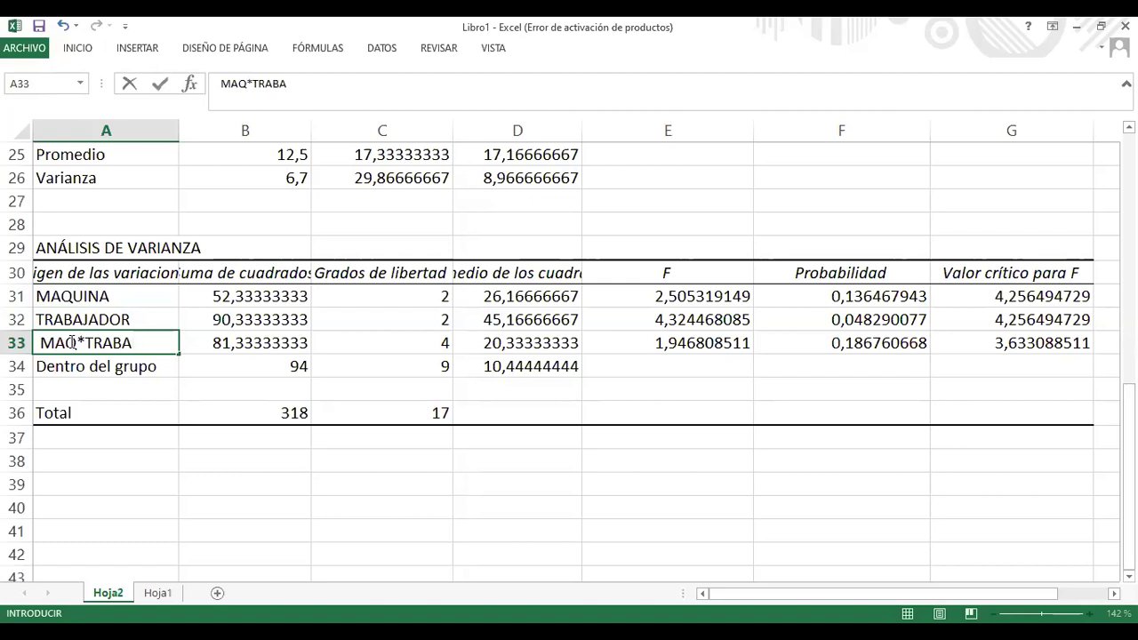
type("JADOR")
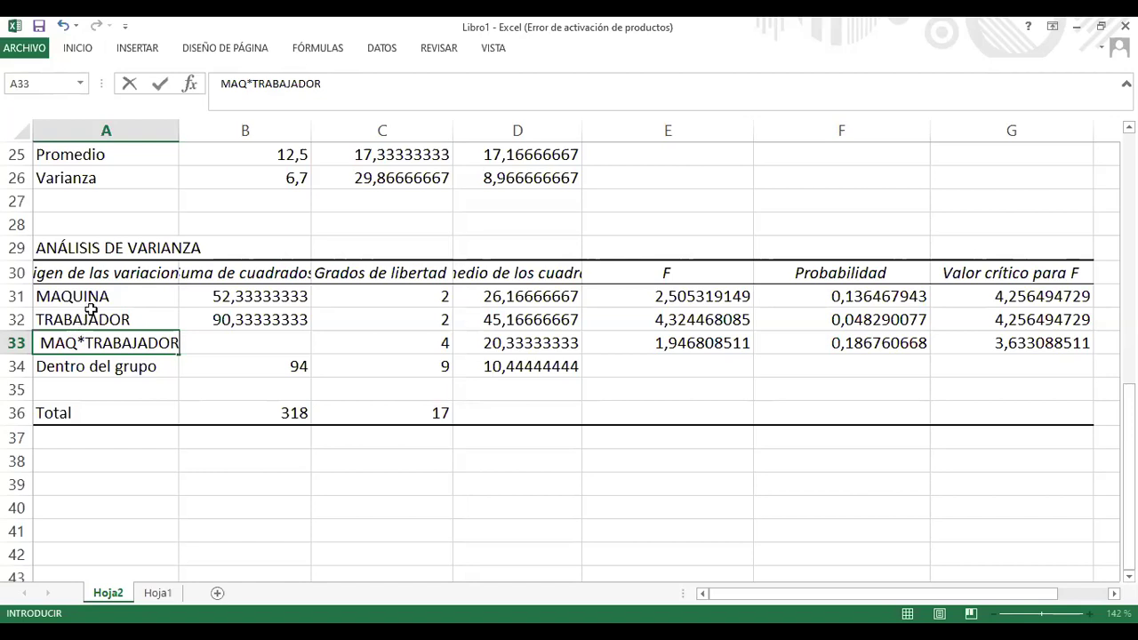
Rename the Dentro del grupo label in A34 as ERROR
left_click(72, 366)
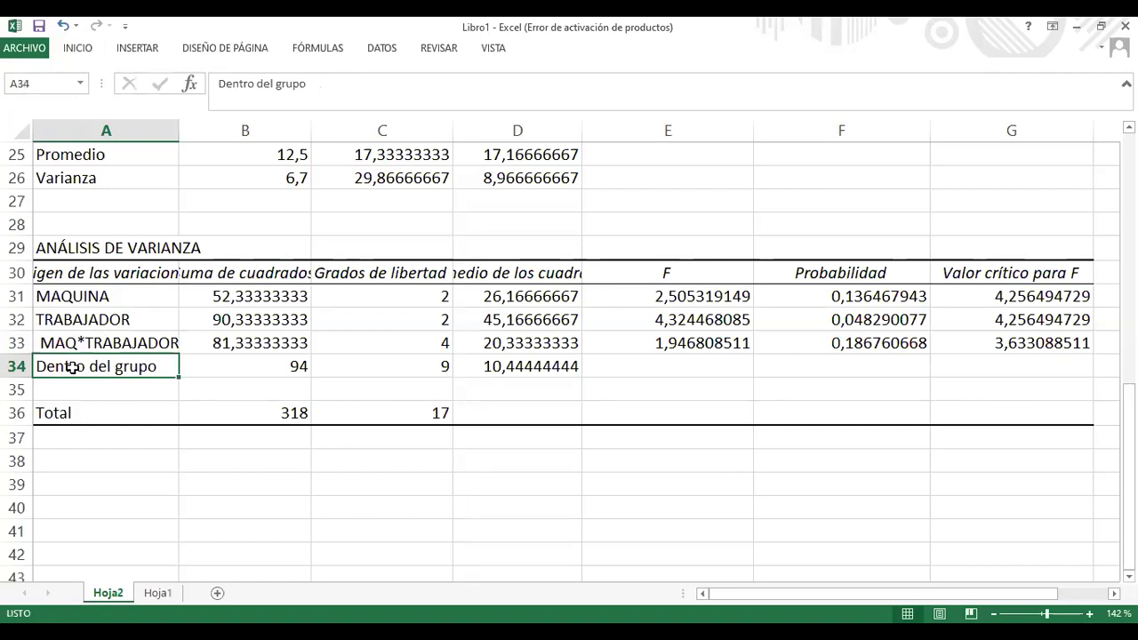
type("EN")
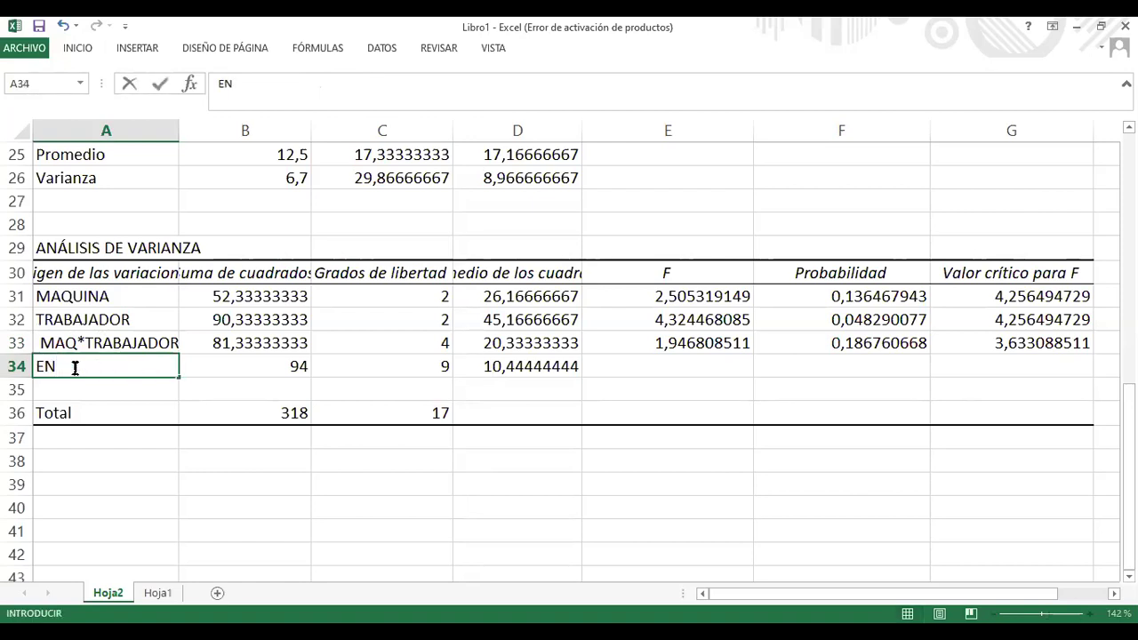
left_click(234, 83)
type("RROE")
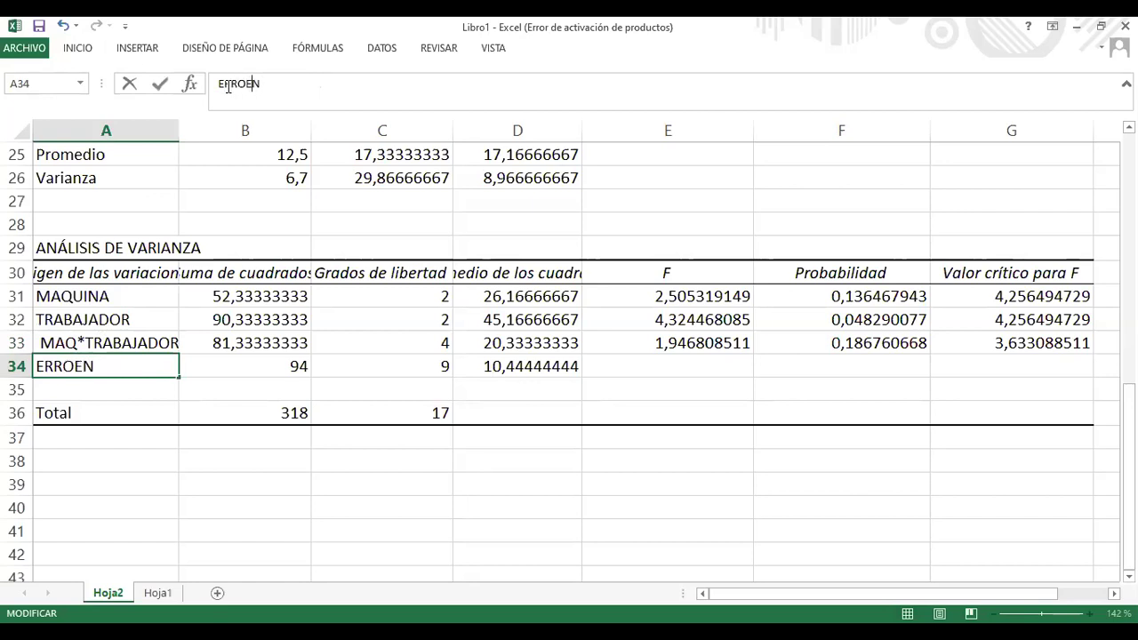
type("R")
key("Delete")
key("Delete")
key("Return")
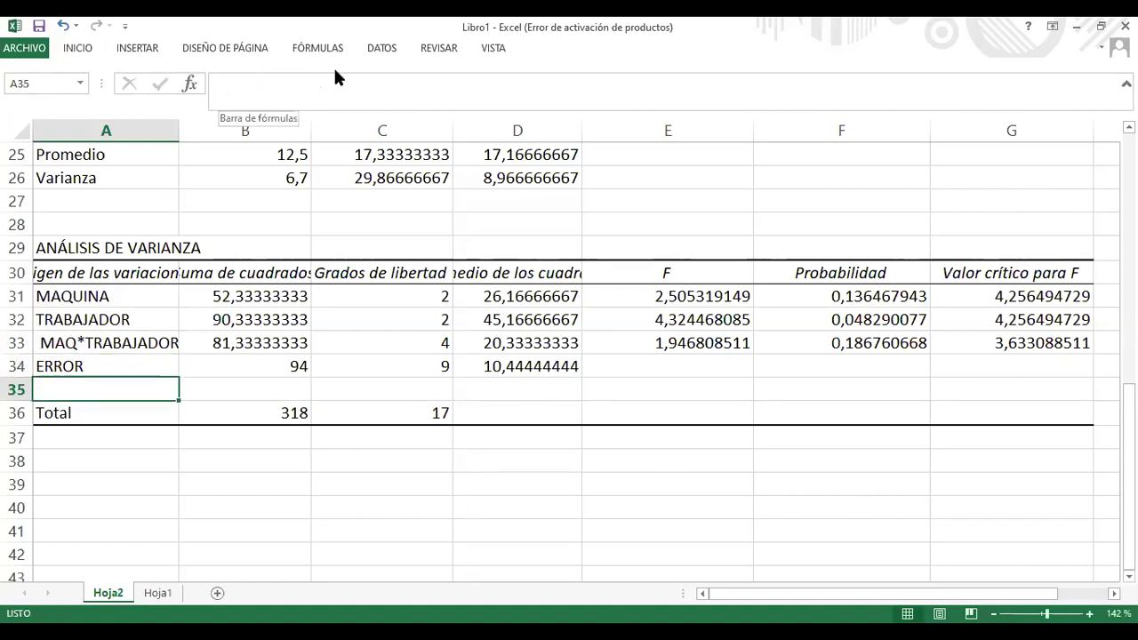
Fill the Total row's sum of squares, in cell B36 of the variance table, with green
scroll(226, 335, "up", 1)
scroll(226, 351, "up", 1)
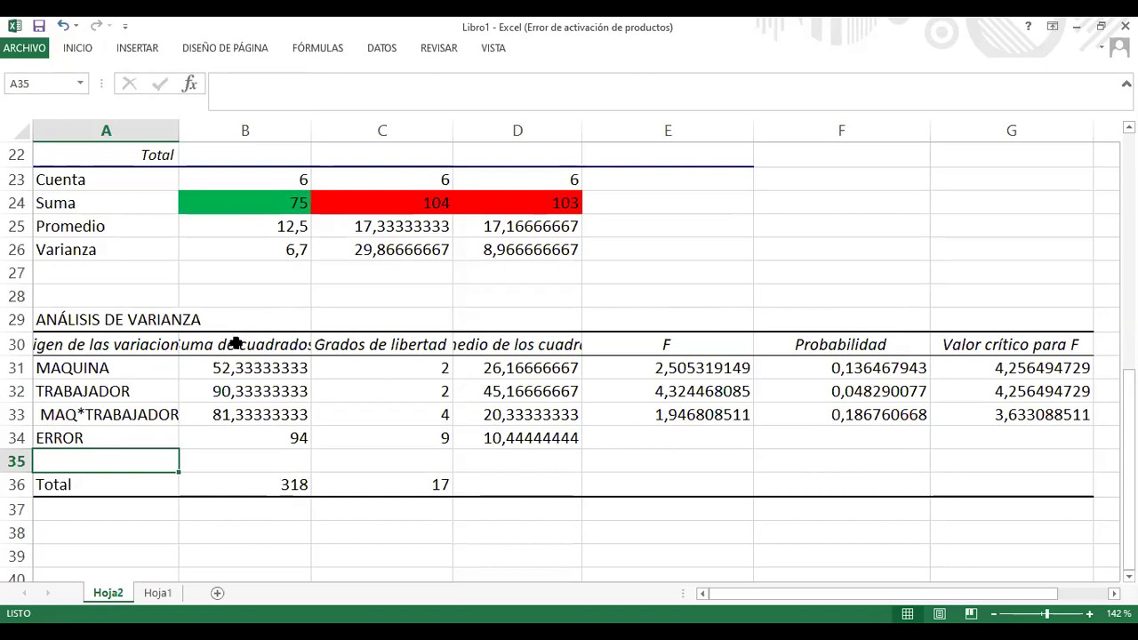
left_click(261, 484)
right_click(260, 485)
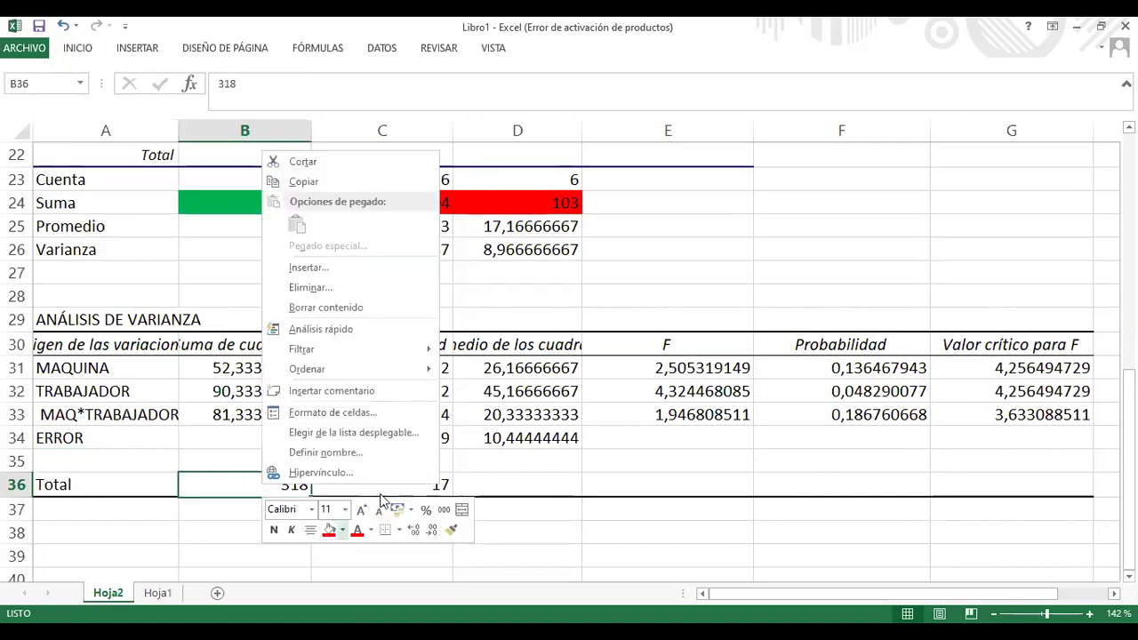
left_click(342, 531)
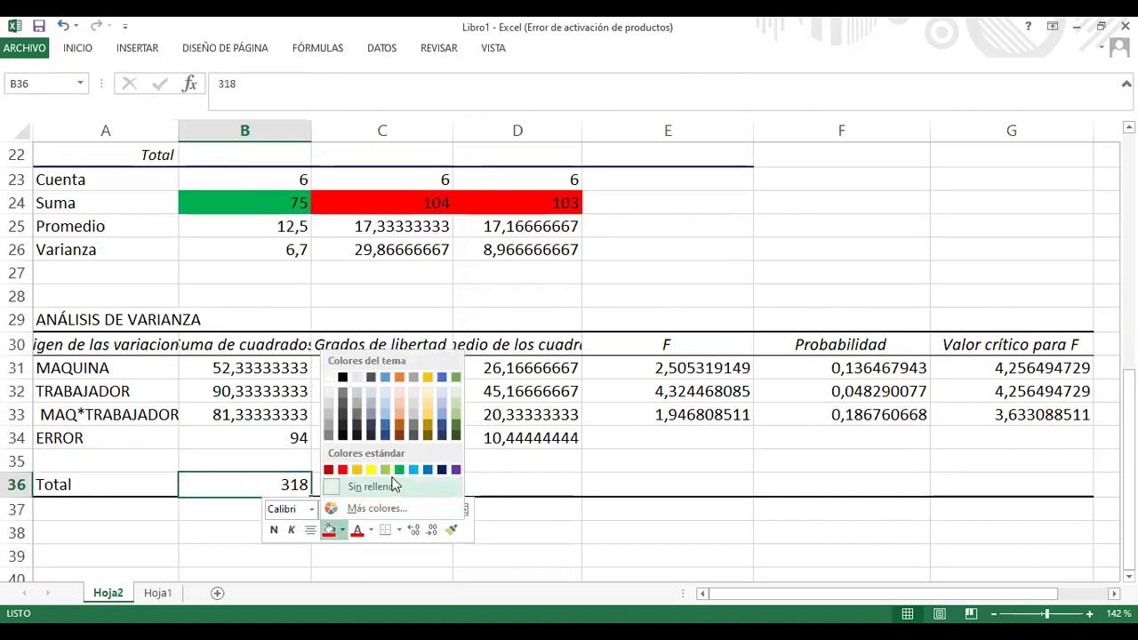
left_click(246, 543)
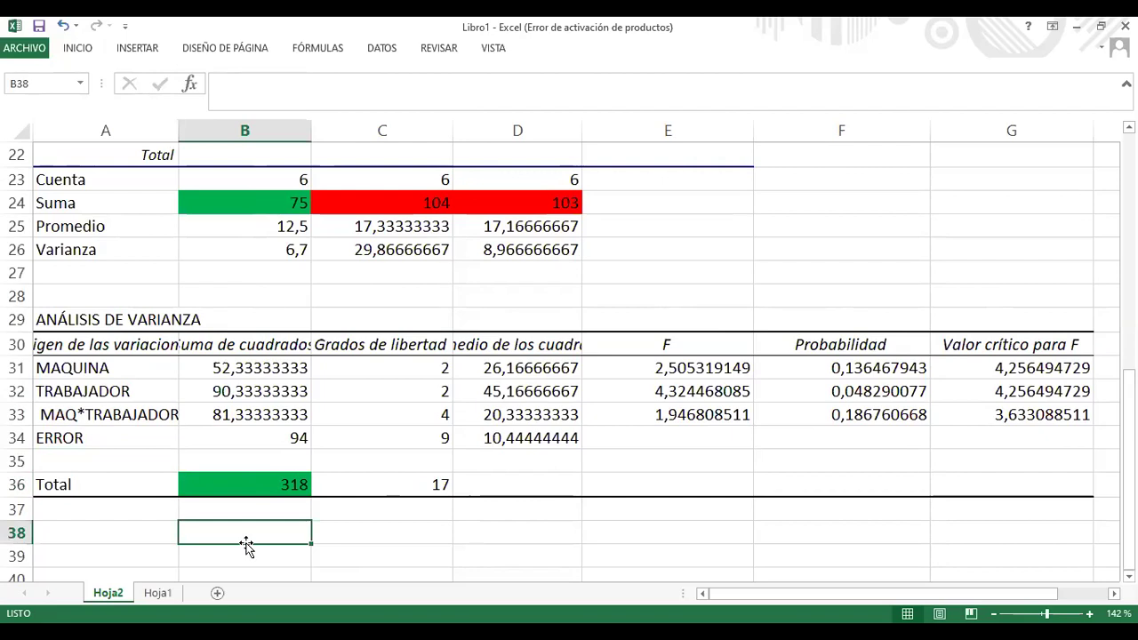
Fill the ERROR row's sum of squares, in cell B34, with yellow
left_click(278, 441)
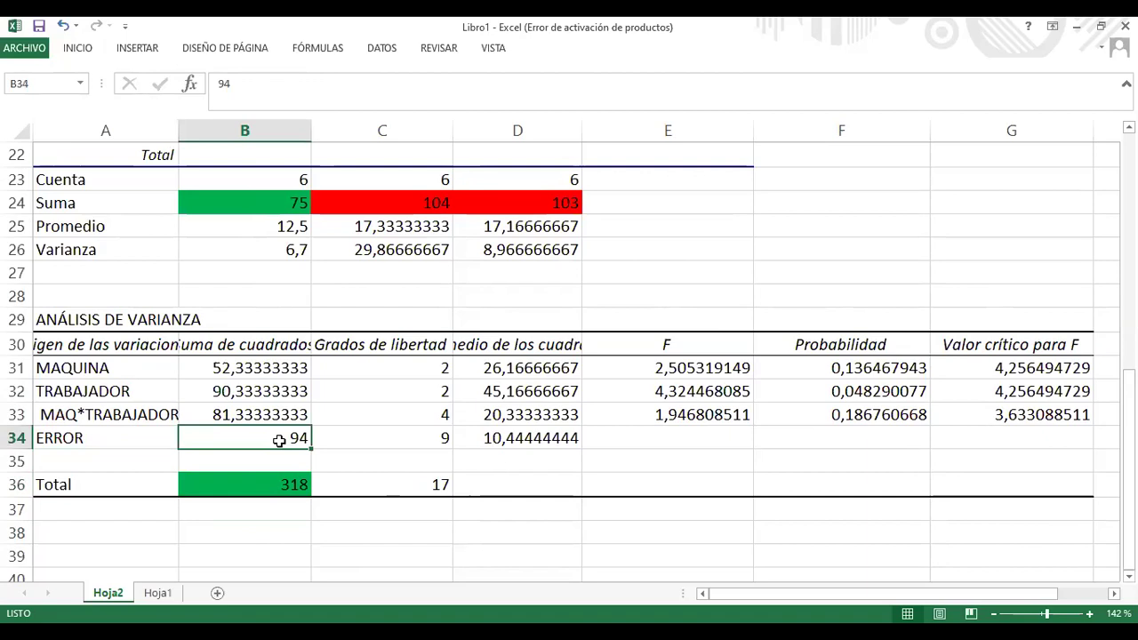
right_click(278, 441)
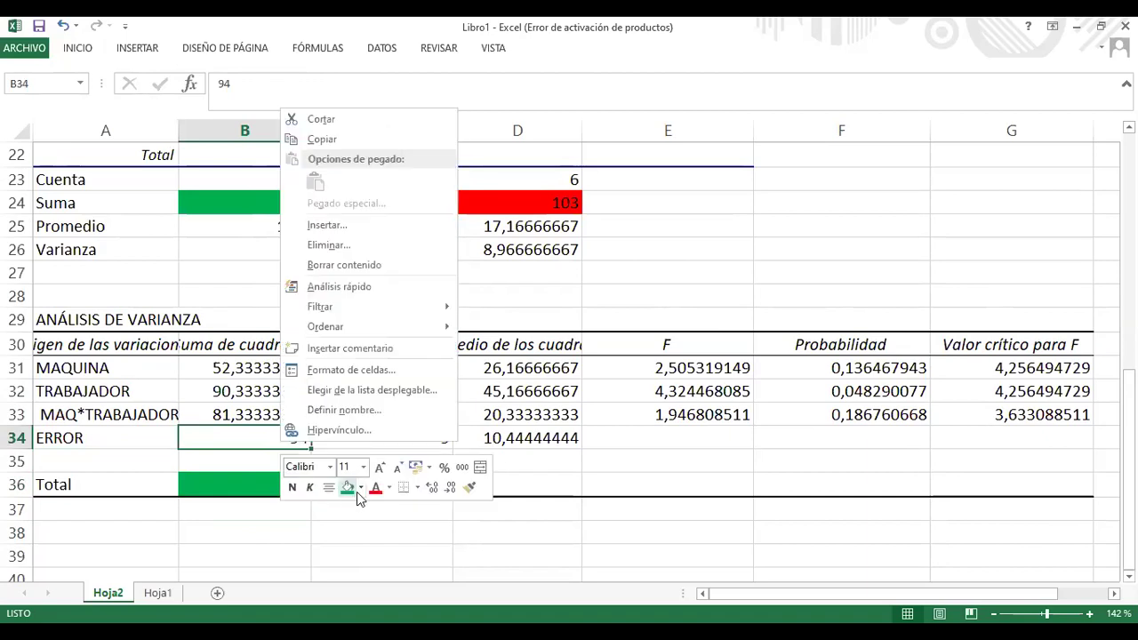
left_click(357, 491)
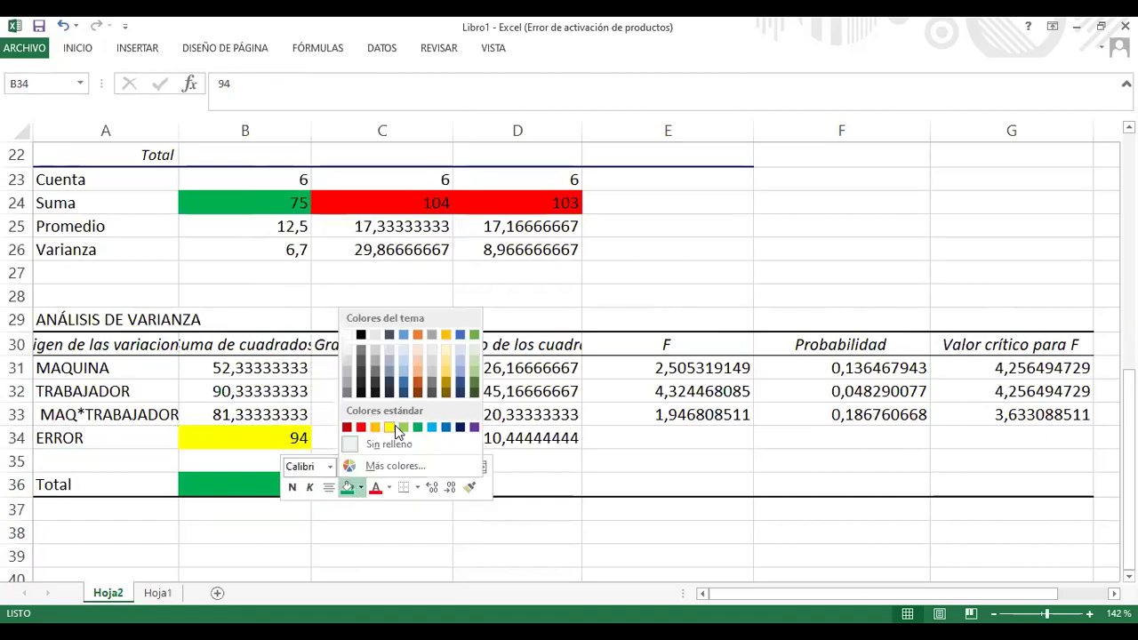
left_click(306, 530)
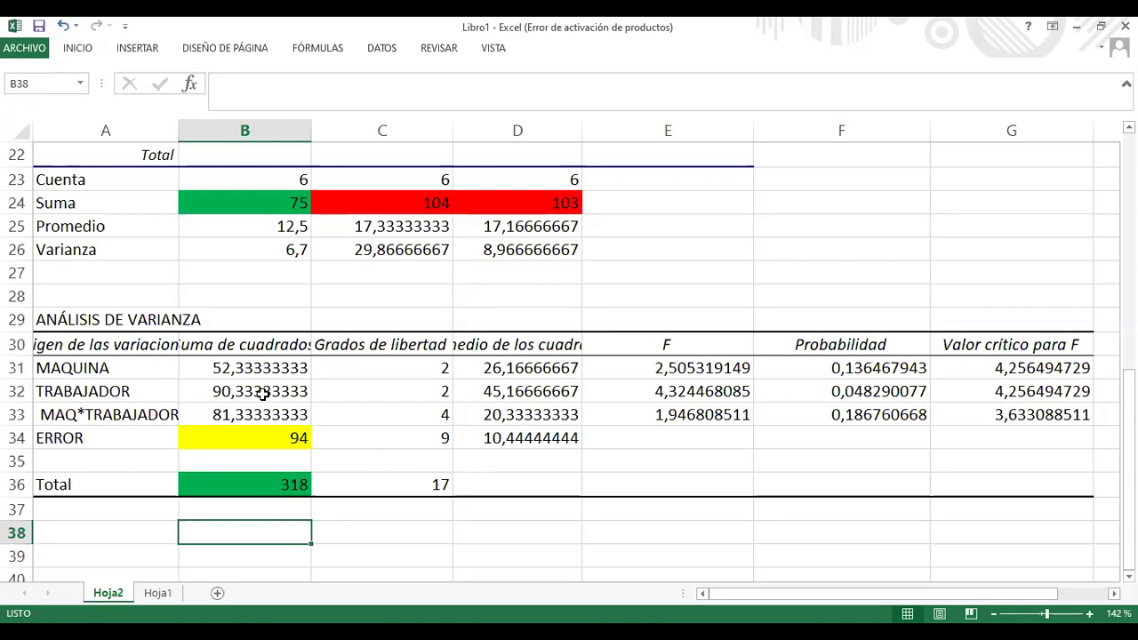
Go over the degrees of freedom and fill the Total row's value, in cell C36, with green
left_click(412, 389)
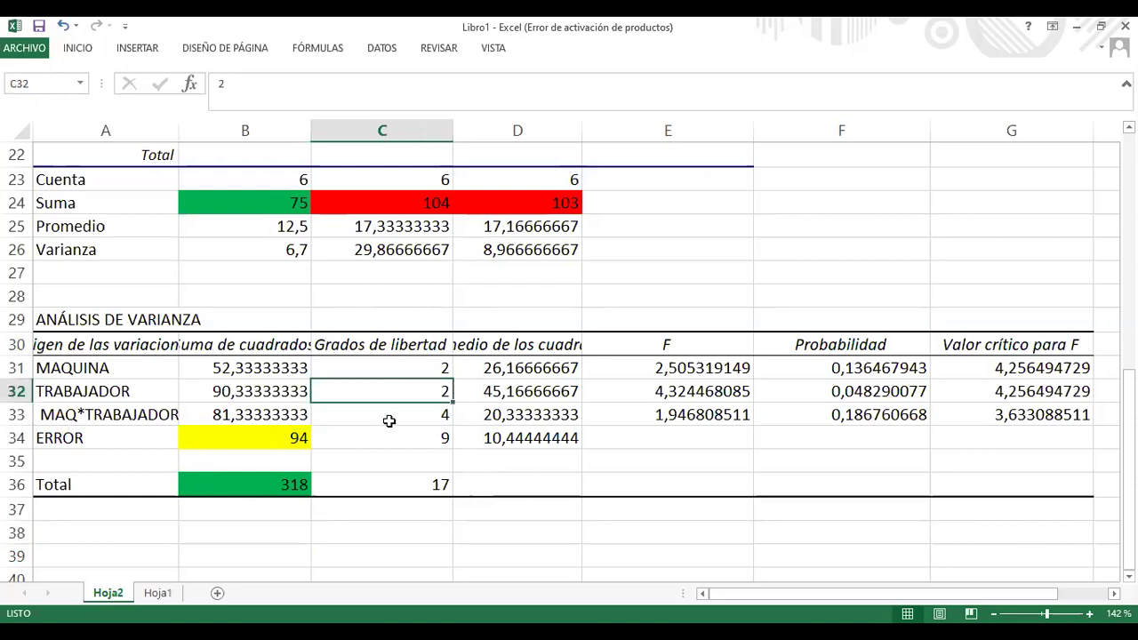
left_click(389, 421)
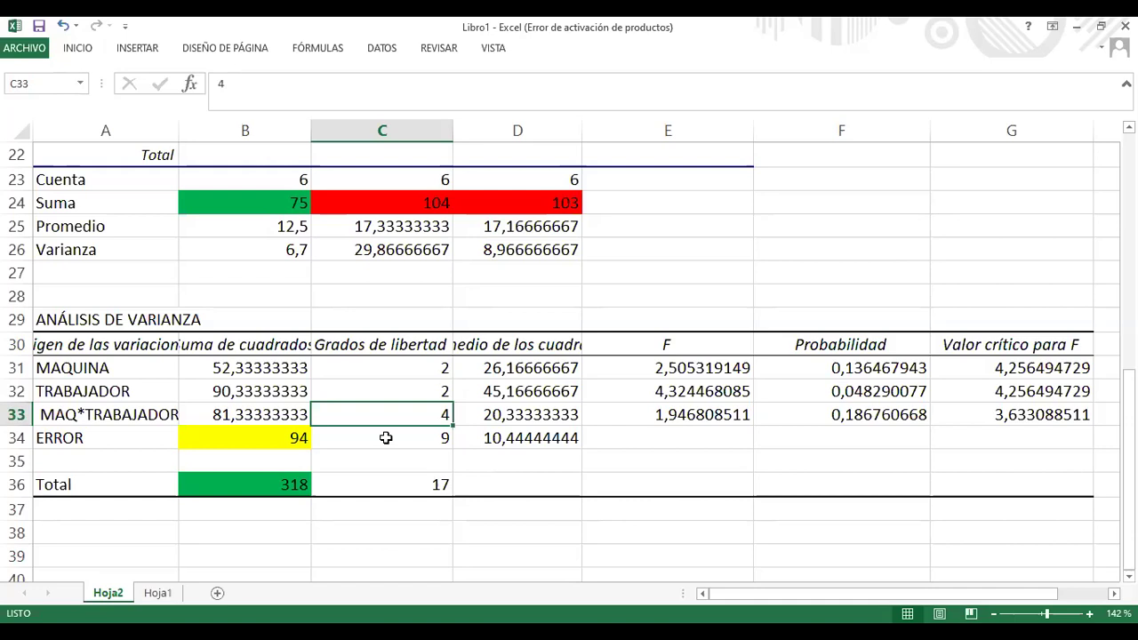
left_click(384, 479)
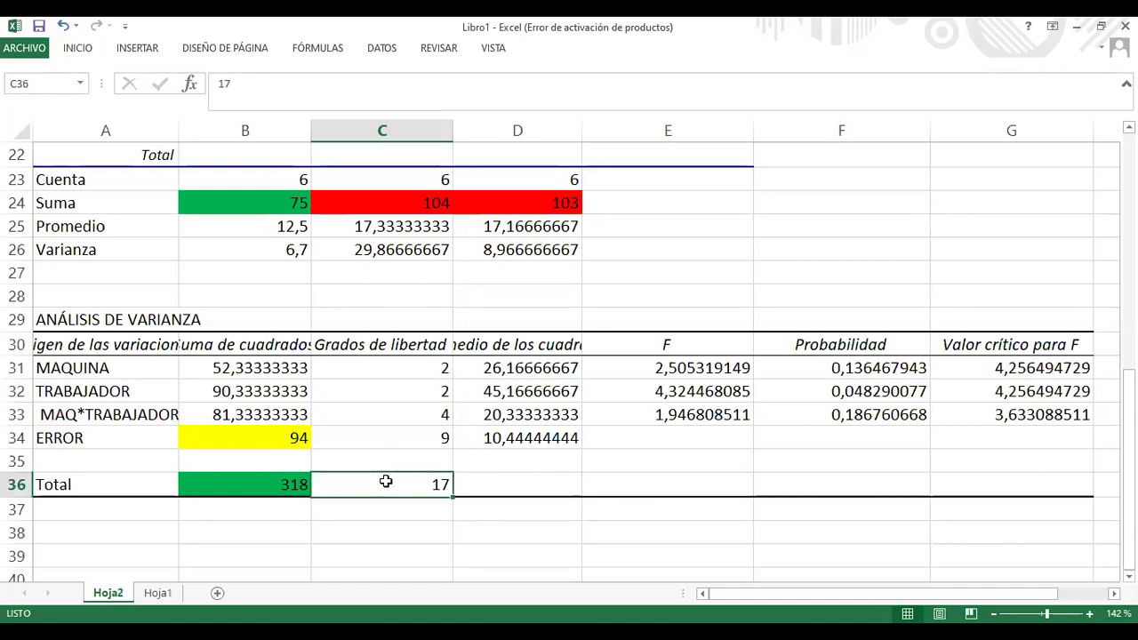
right_click(385, 481)
left_click(468, 529)
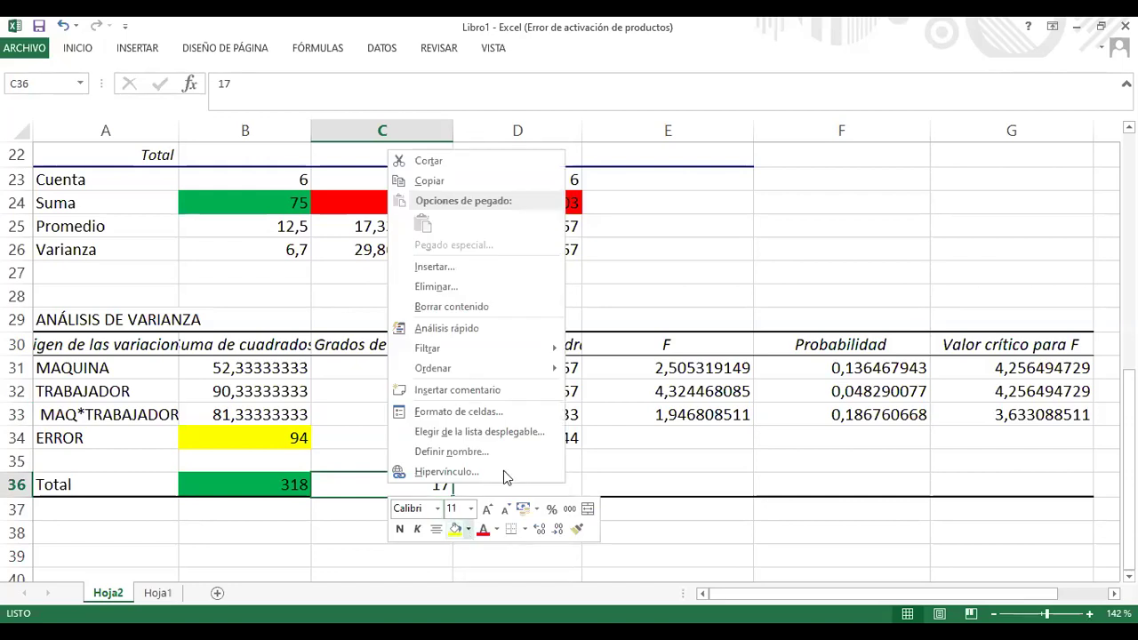
left_click(513, 562)
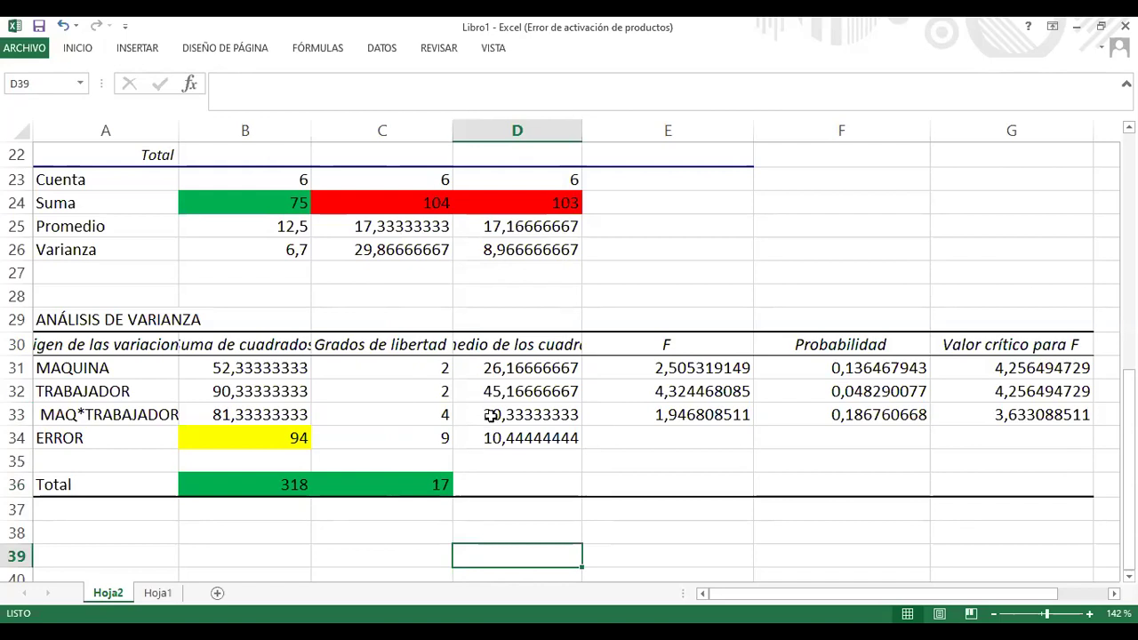
Change the F column header in cell E30 of the variance table to Fo
left_click(494, 482)
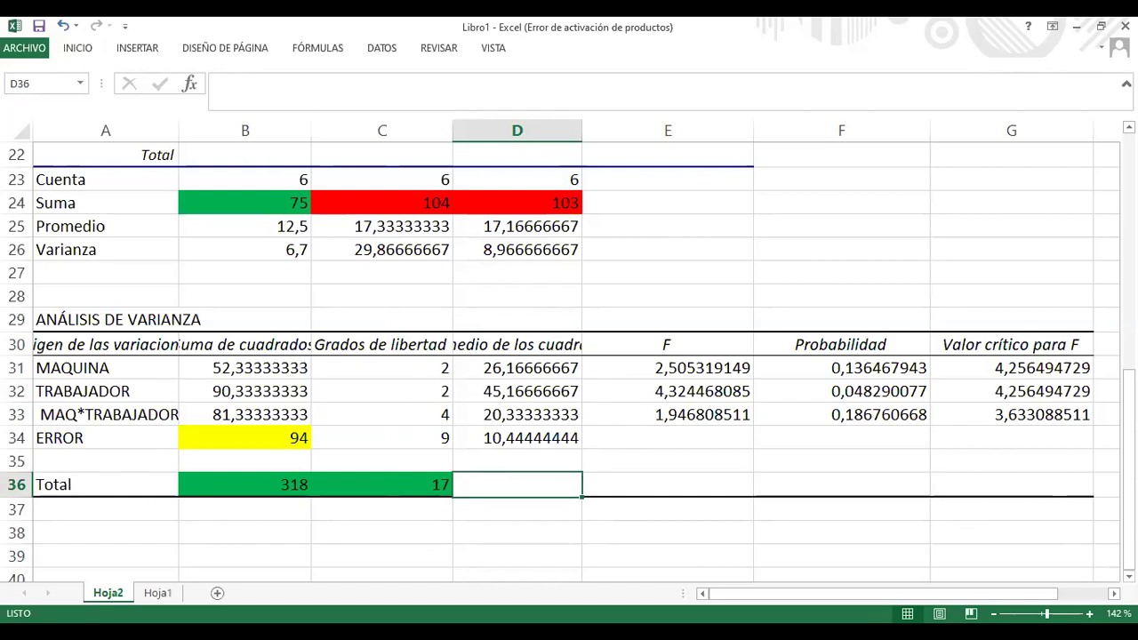
left_click(1114, 593)
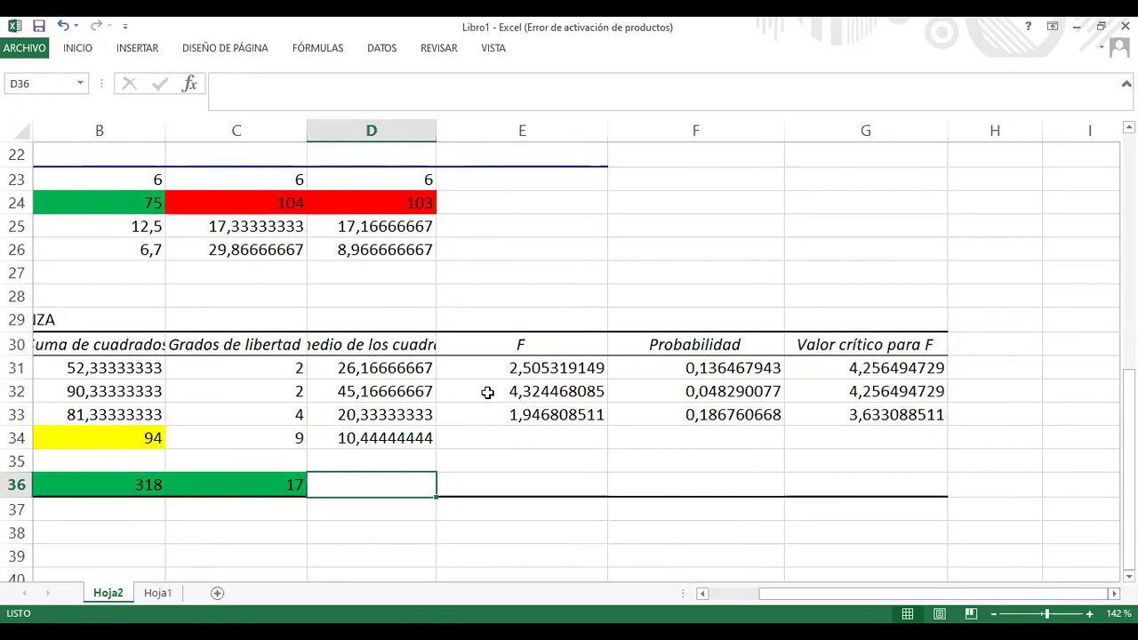
left_click(494, 343)
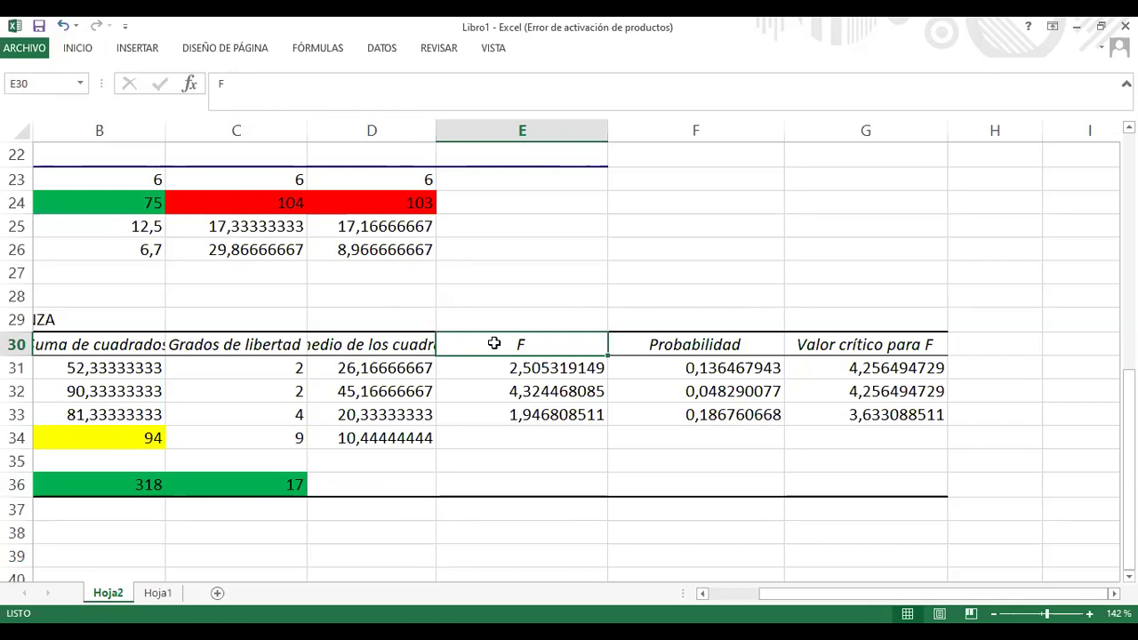
left_click(224, 84)
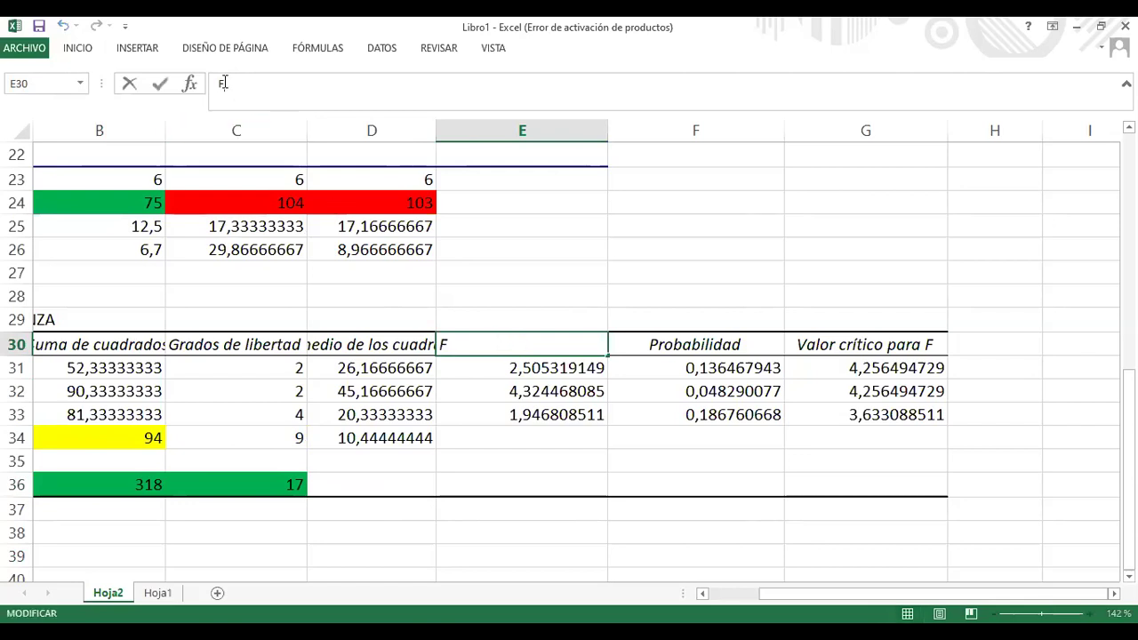
type("o")
key("Return")
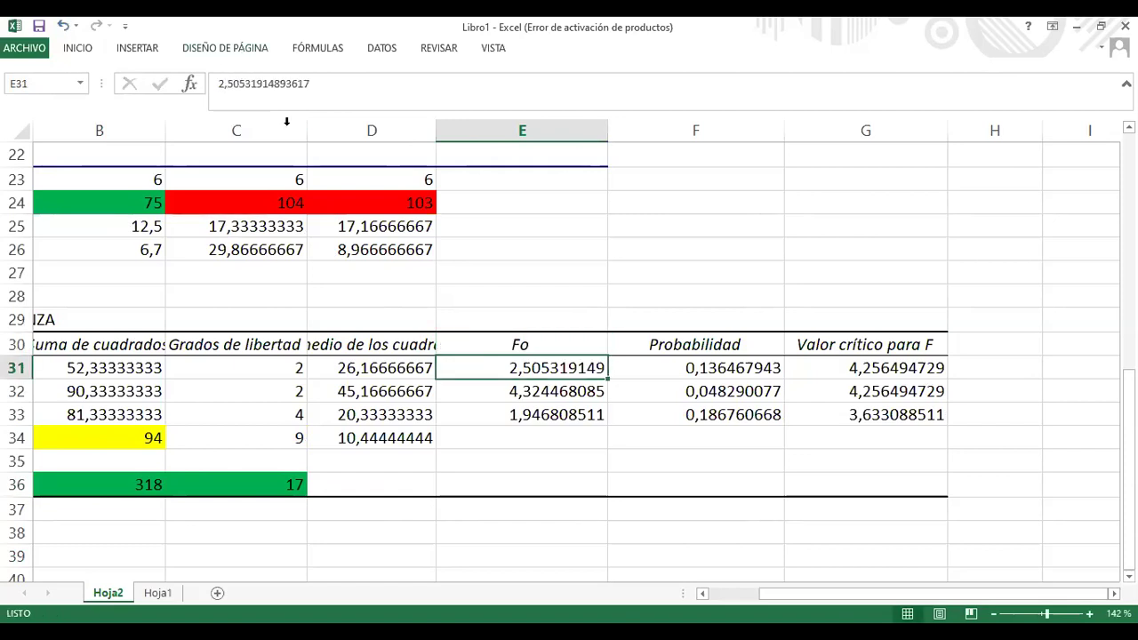
Fill the Fo header cell, E30, with green
left_click(461, 340)
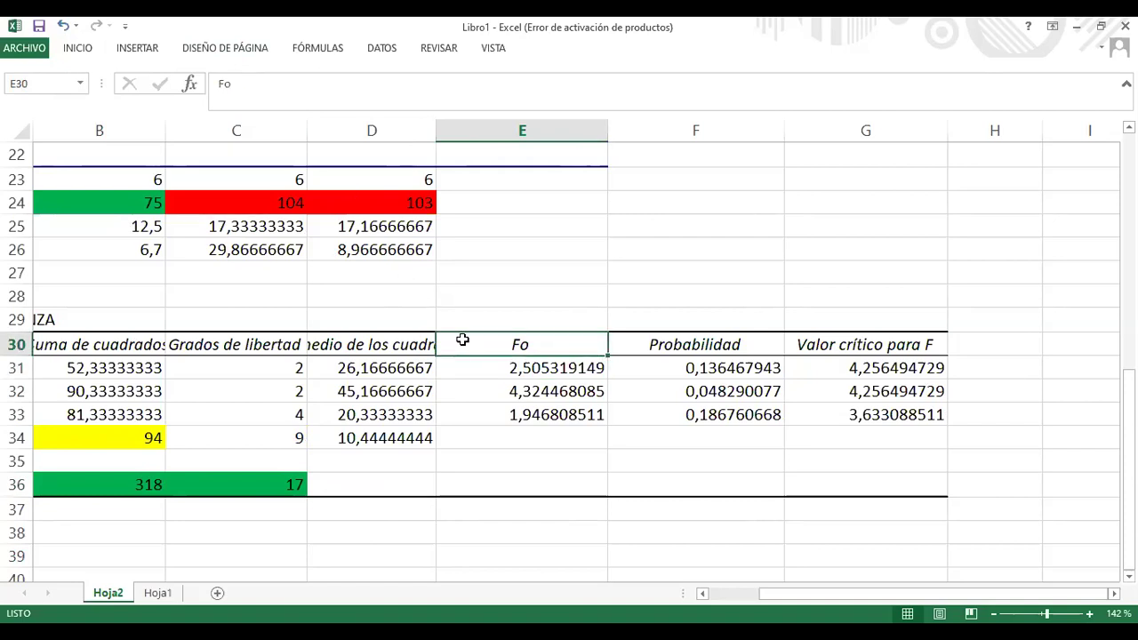
right_click(462, 339)
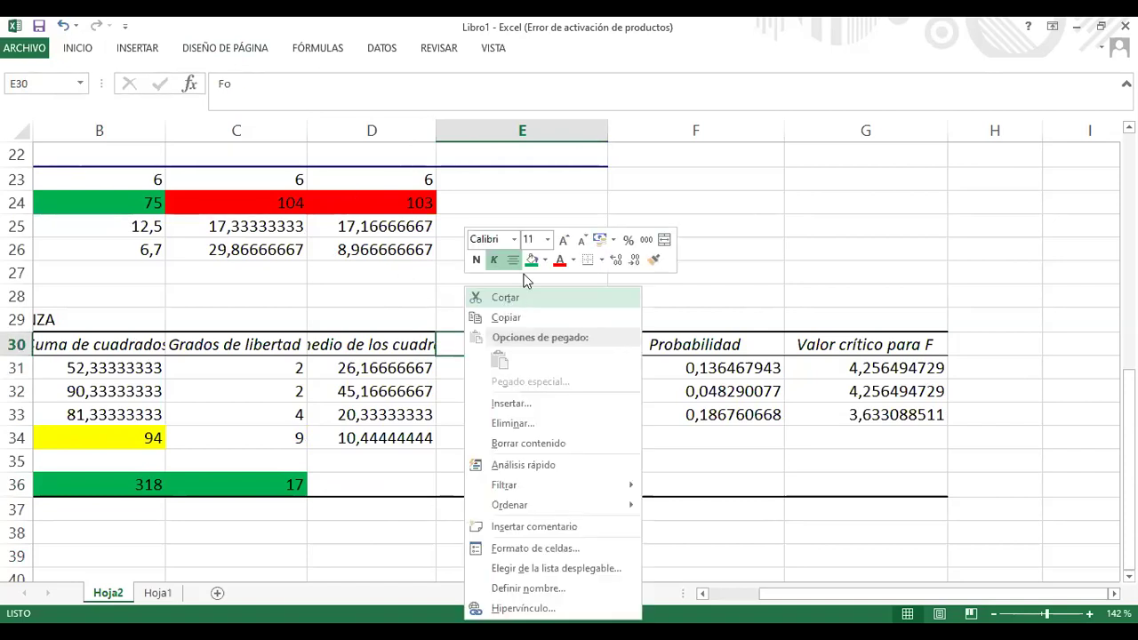
left_click(529, 265)
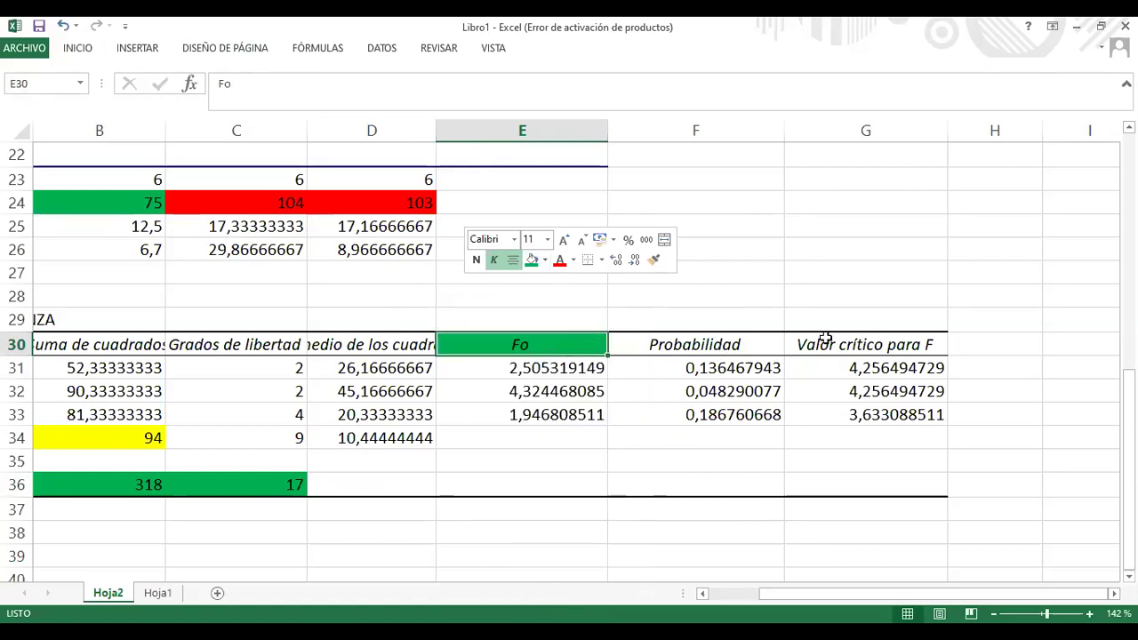
Change the critical value column header in cell G30 of the variance table to Fc and fill it with green
left_click(875, 345)
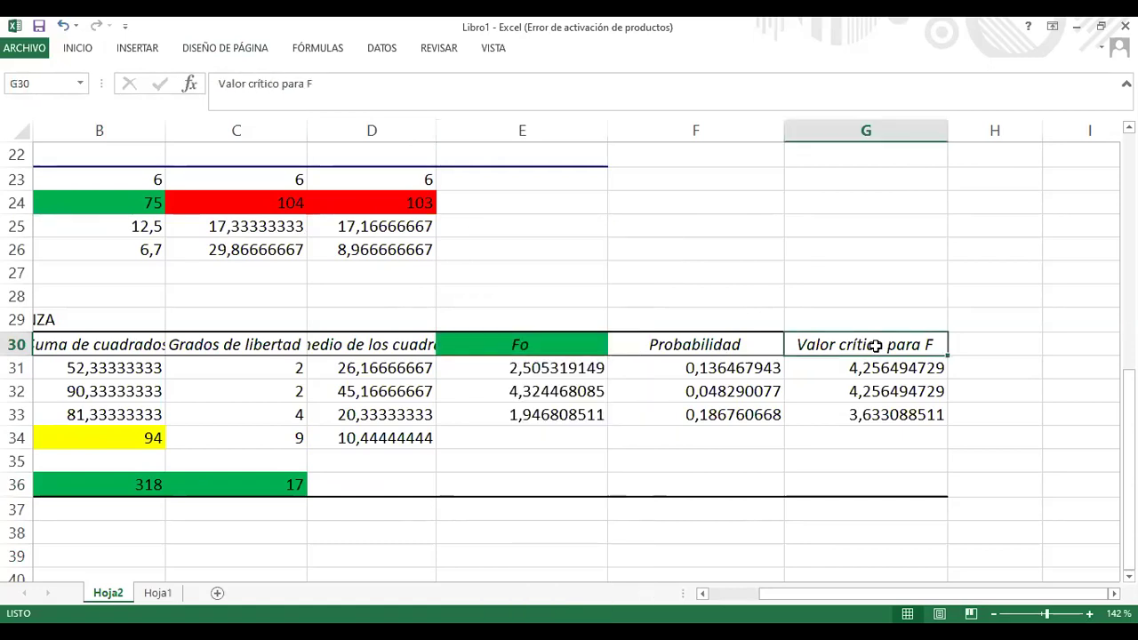
left_click(218, 80)
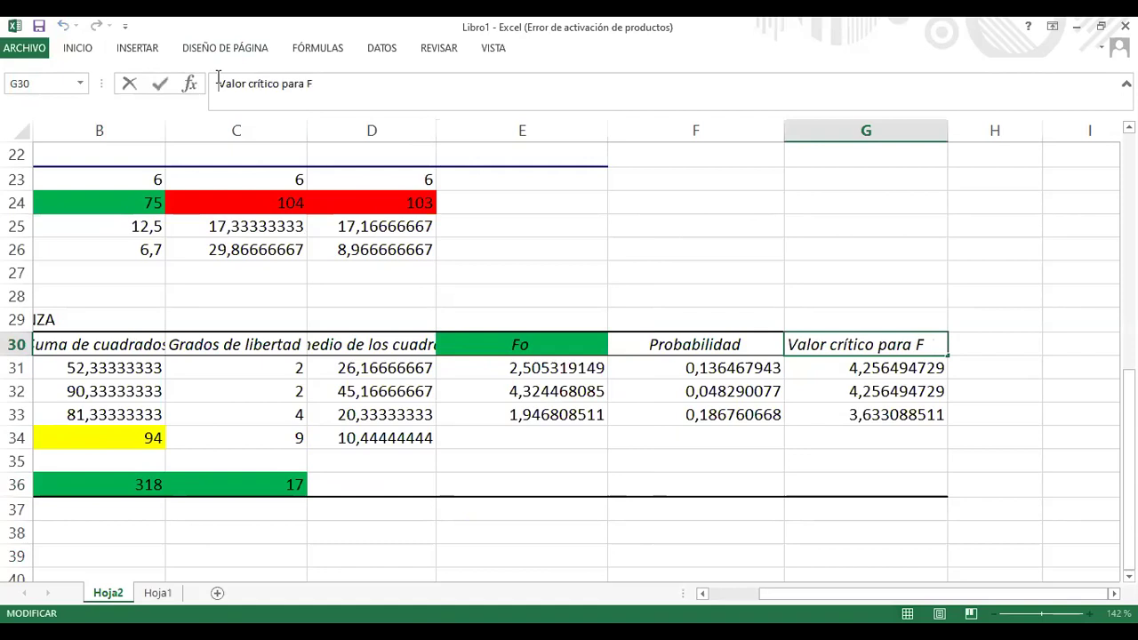
type("Fc")
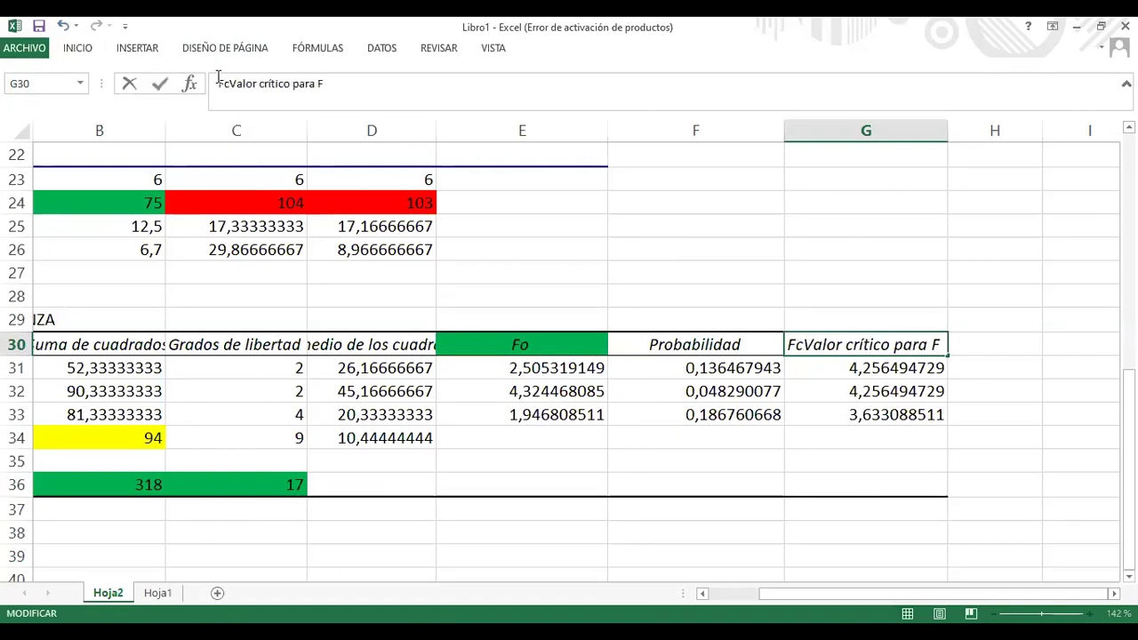
key("Delete")
key("Delete")
key("Delete")
key("Delete")
key("Delete")
key("Delete")
key("Delete")
key("Delete")
key("Delete")
key("Delete")
key("Delete")
key("Delete")
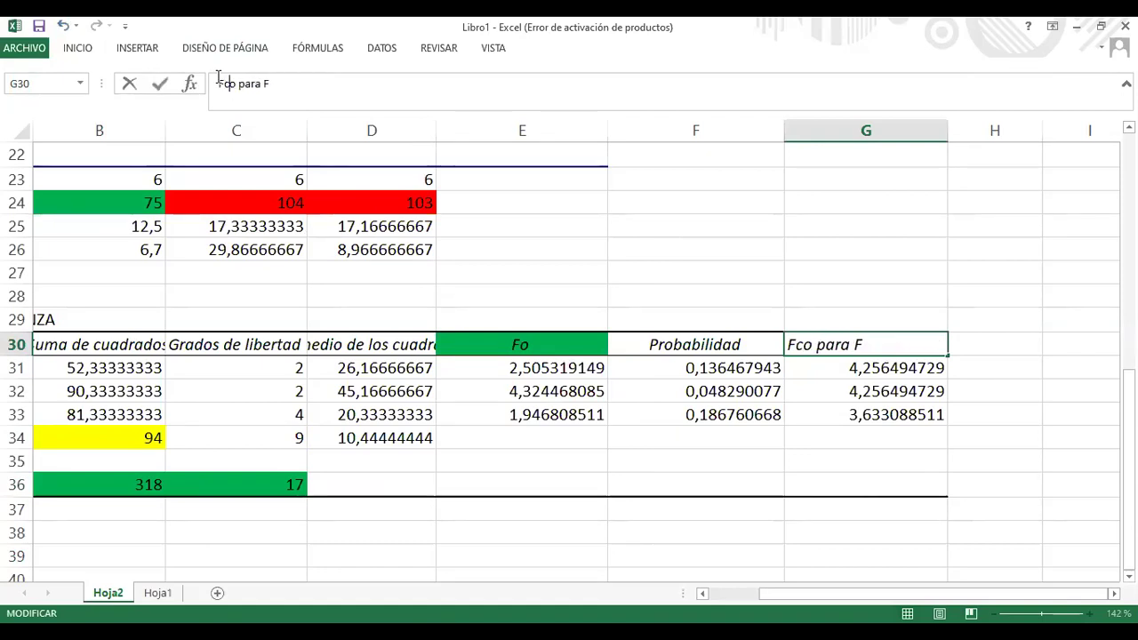
key("Delete")
key("Delete")
key("Delete")
key("Delete")
key("Delete")
key("Delete")
key("Delete")
key("Delete")
key("Return")
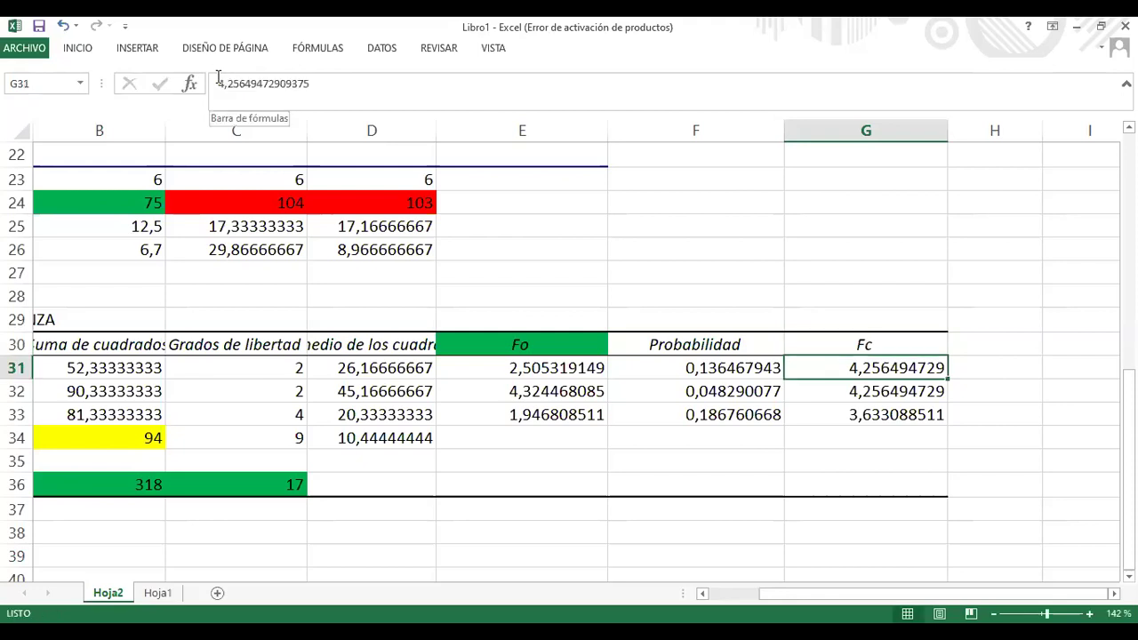
left_click(811, 337)
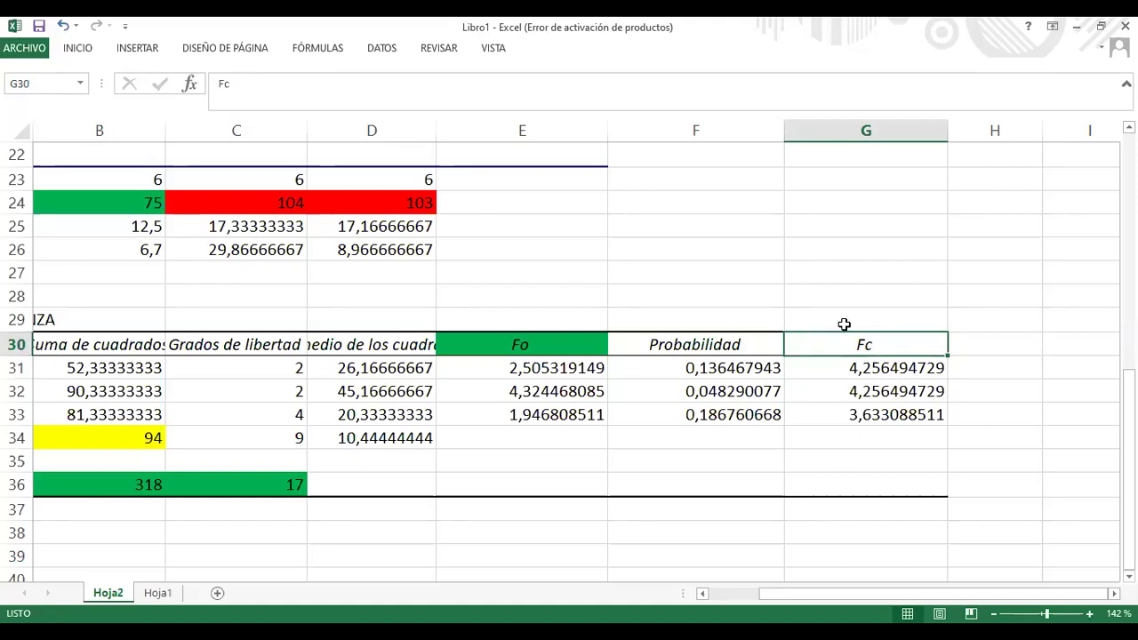
Enter the note Tabla Fisher in cell G29, above the Fc header
left_click(844, 324)
type("T")
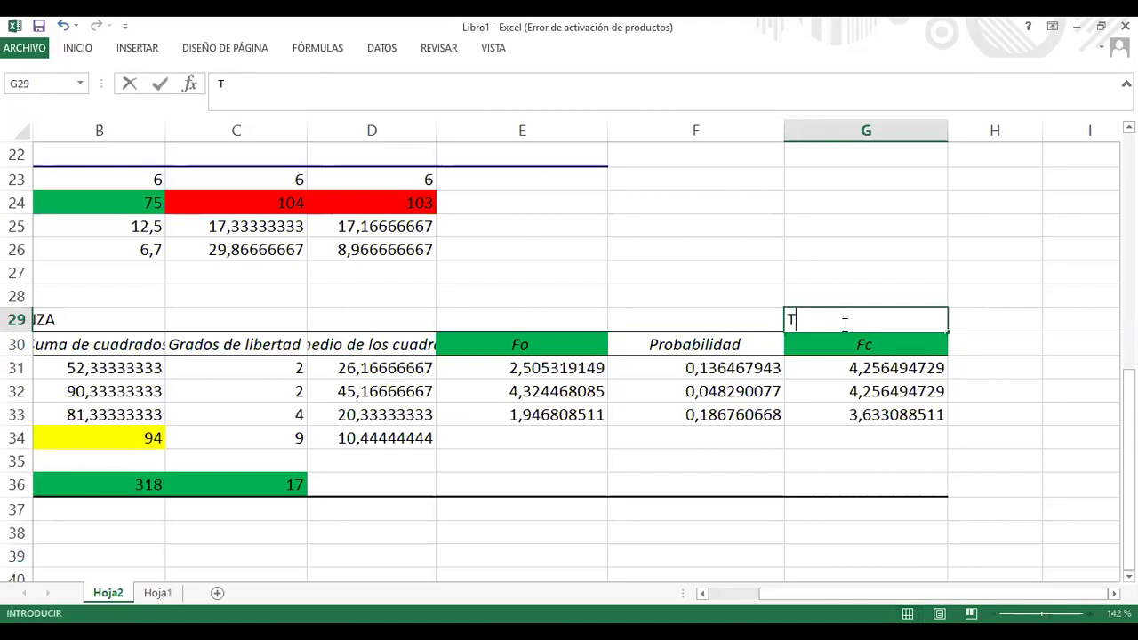
type("bla")
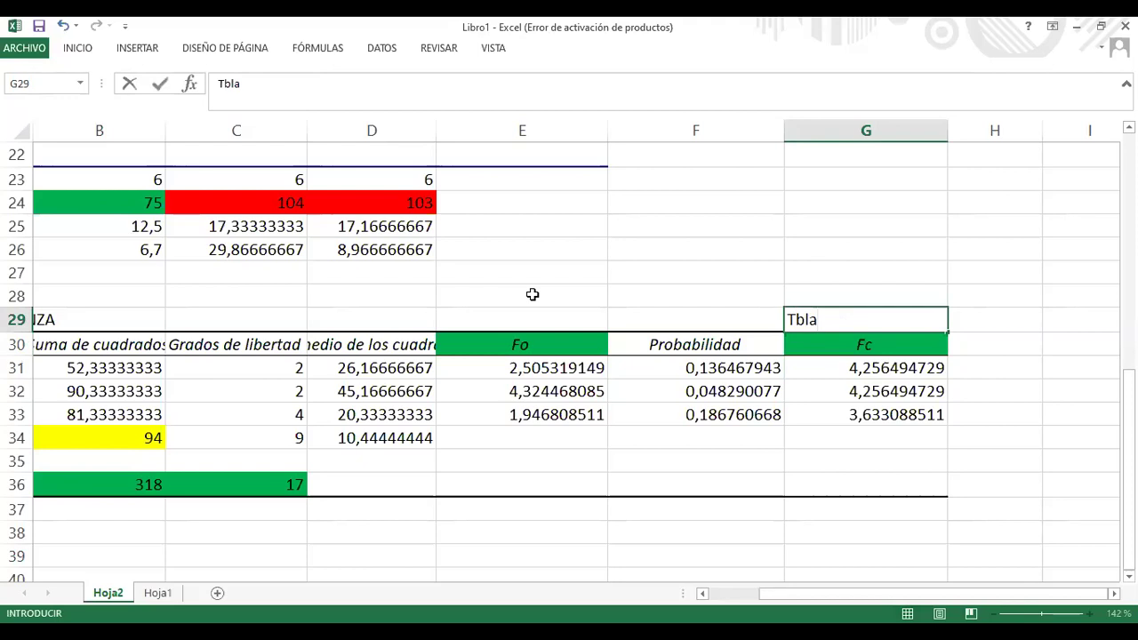
left_click(225, 82)
type("abla")
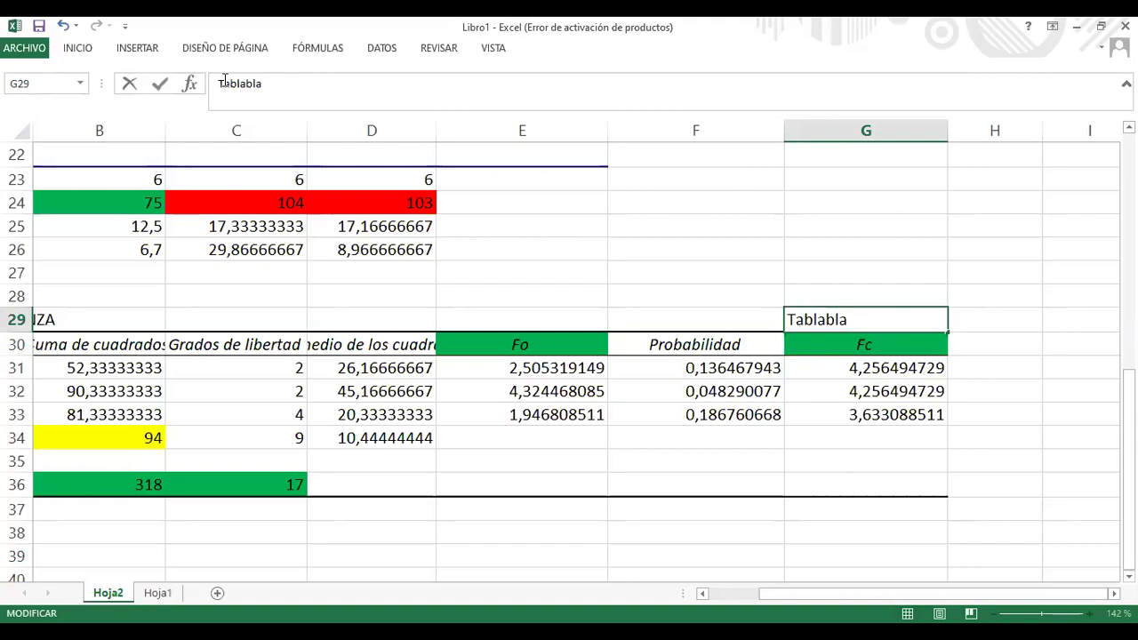
type(" Fisher")
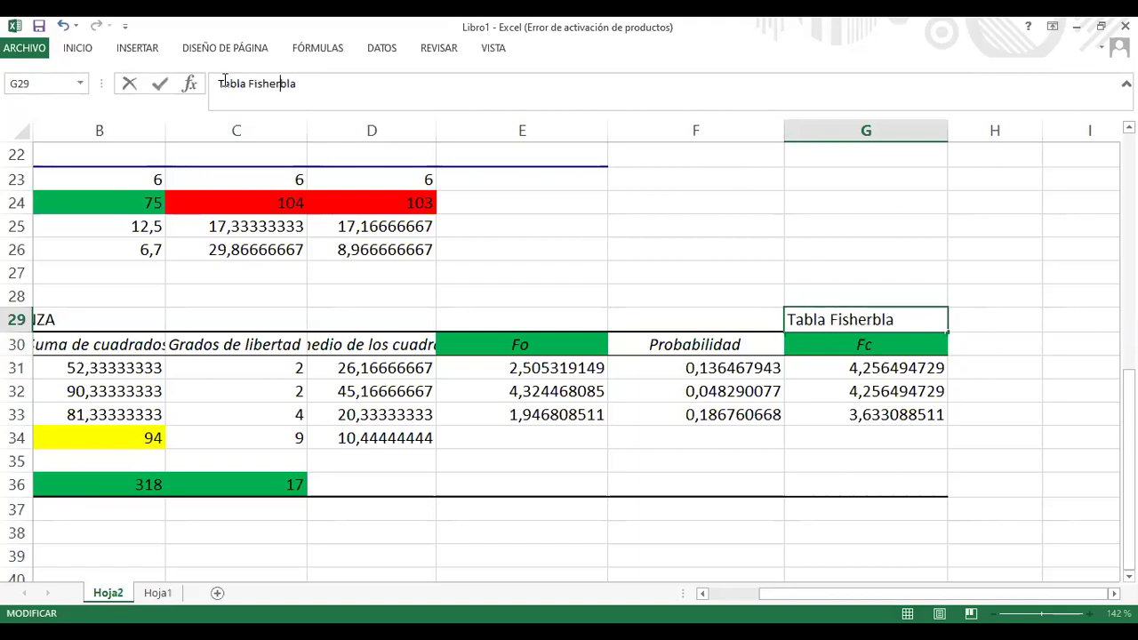
key("Delete")
key("Delete")
key("Delete")
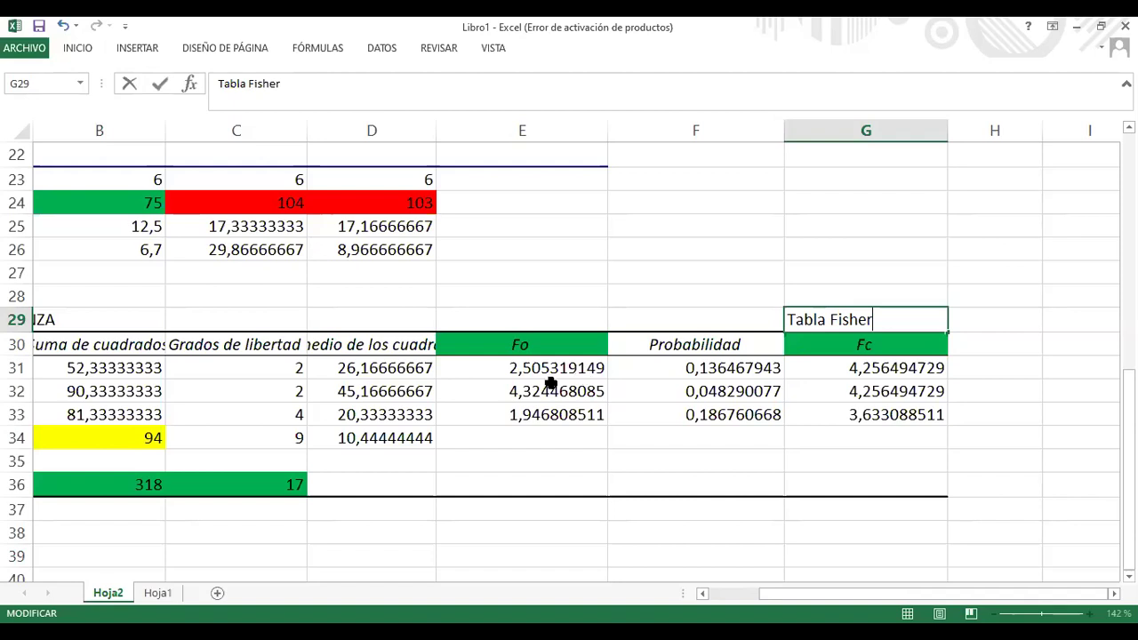
Fill the MAQUINA row's Fo and Fc values, cells E31 and G31, with yellow
left_click(702, 594)
left_click(702, 594)
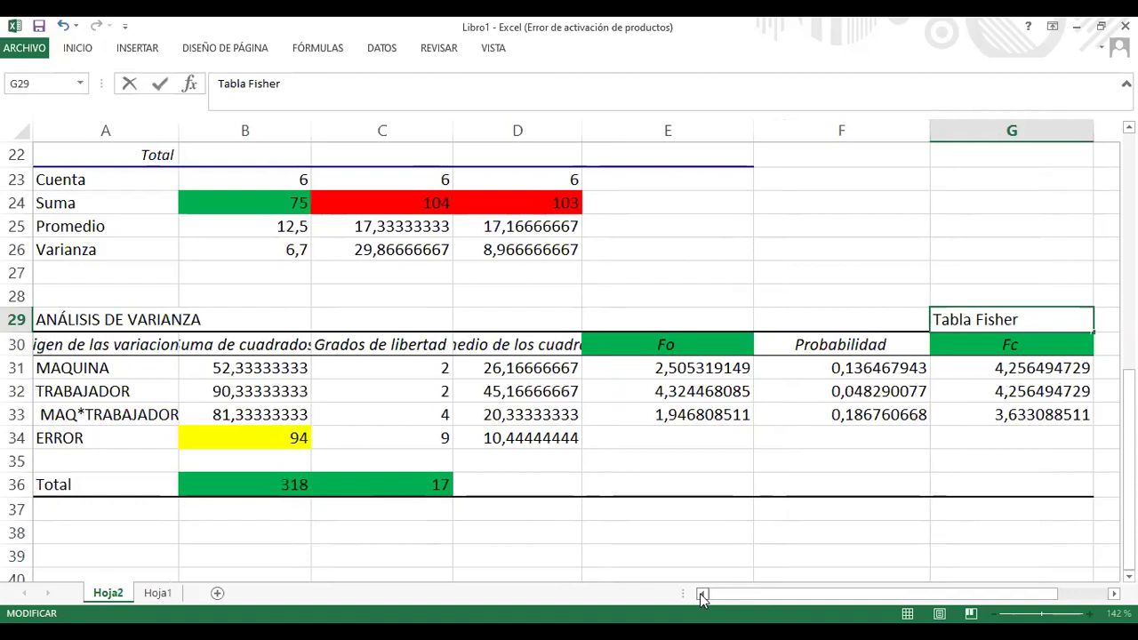
scroll(681, 524, "right", 1)
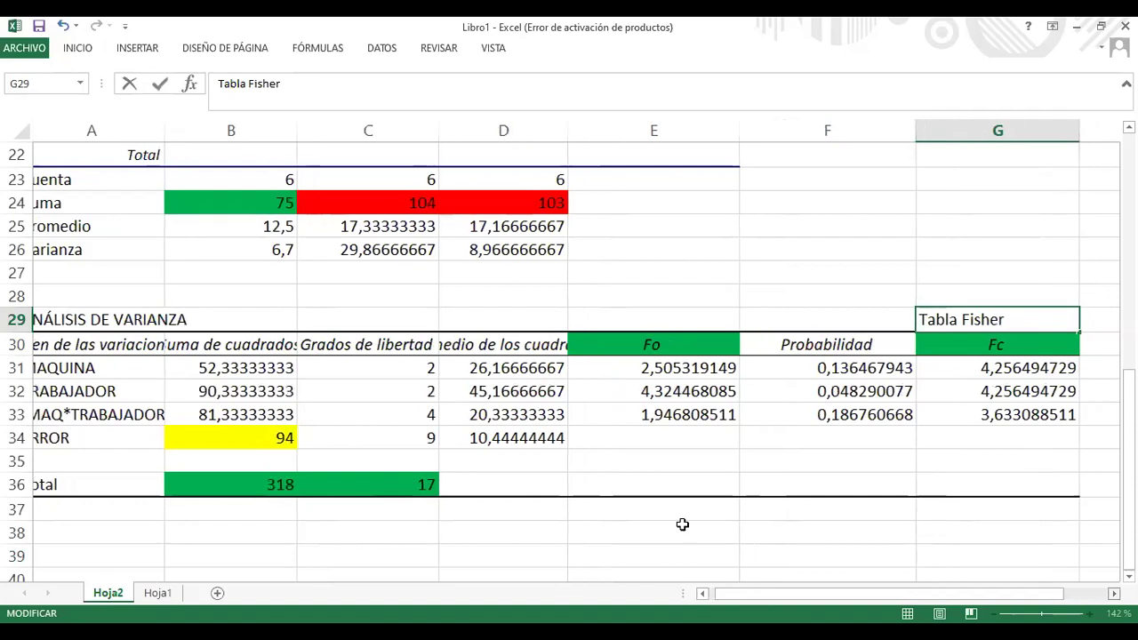
scroll(682, 524, "right", 1)
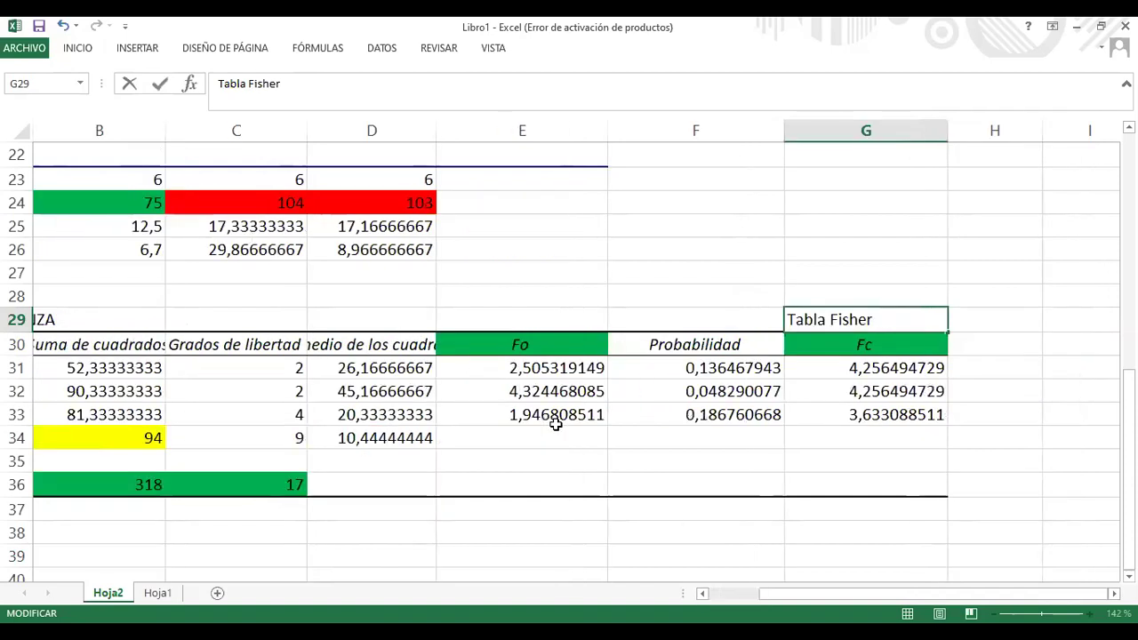
left_click(553, 367)
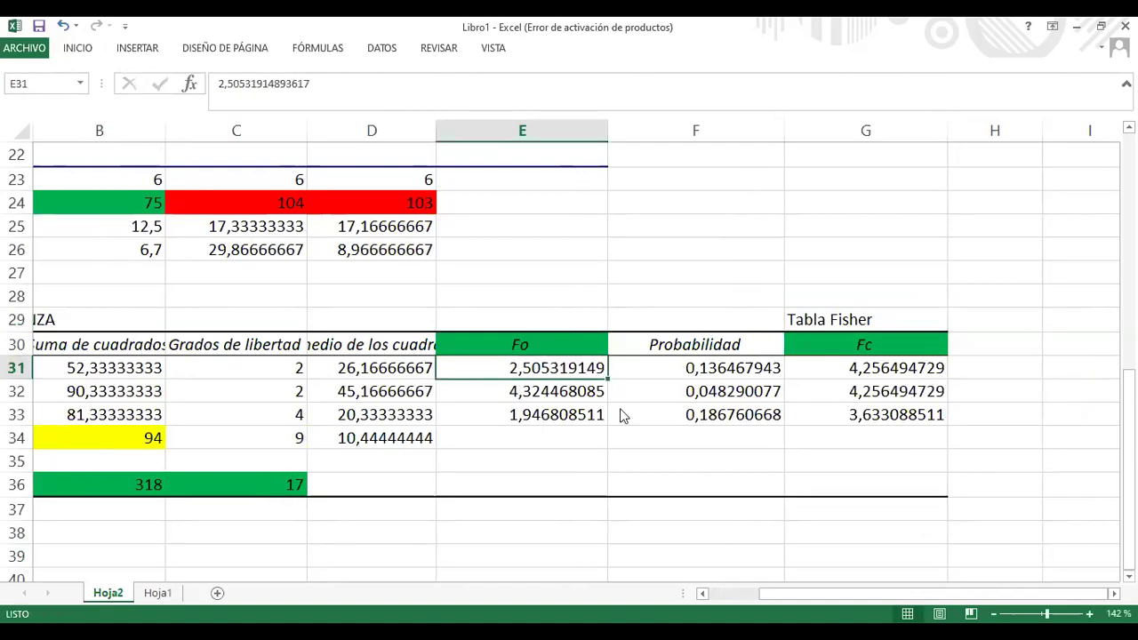
left_click(664, 543)
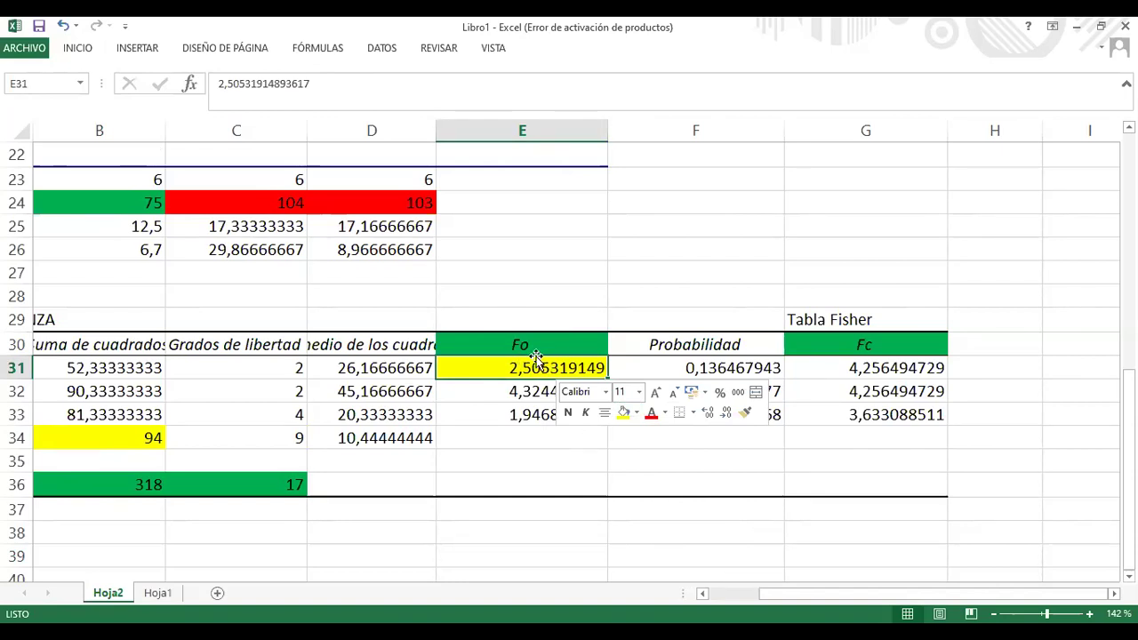
left_click(820, 369)
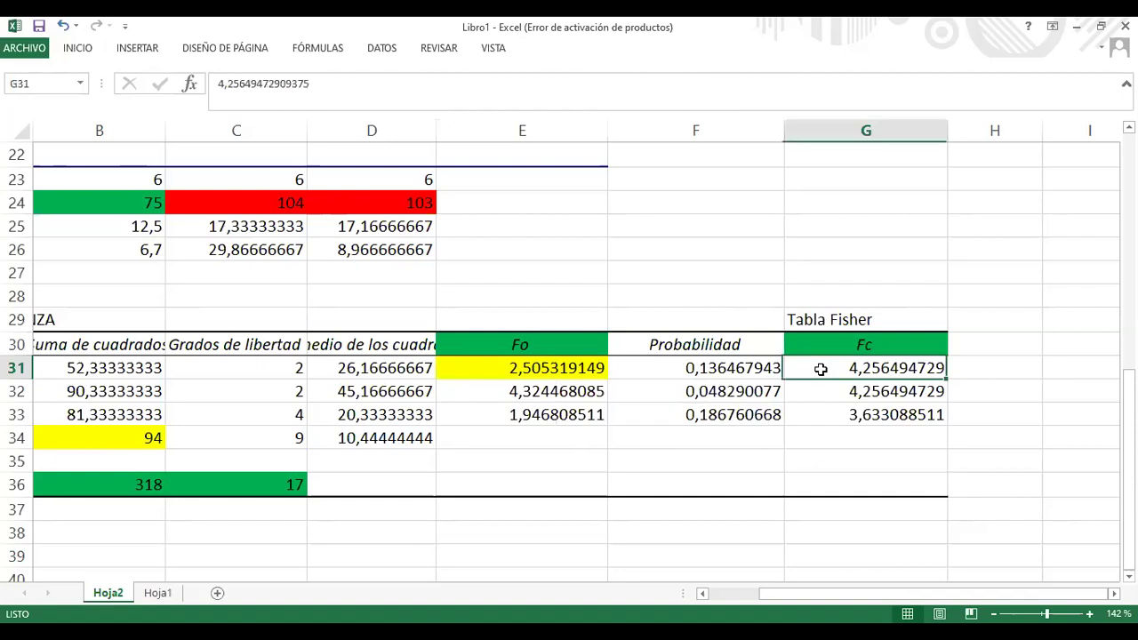
right_click(820, 369)
left_click(889, 419)
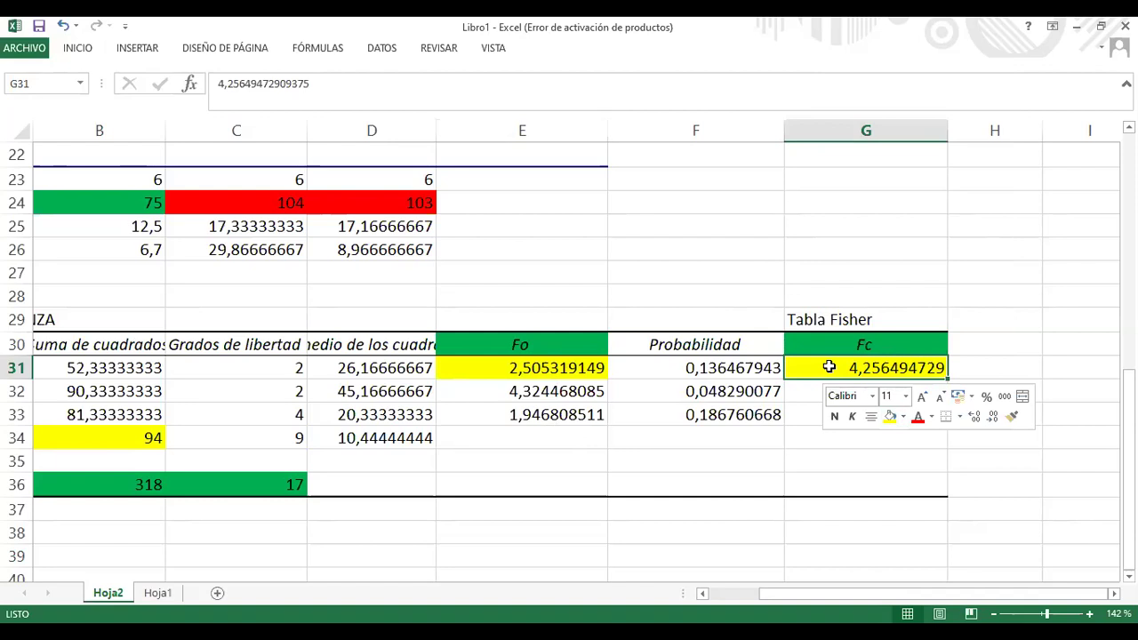
Fill the MAQUINA label, cell A31, with yellow
left_click(703, 593)
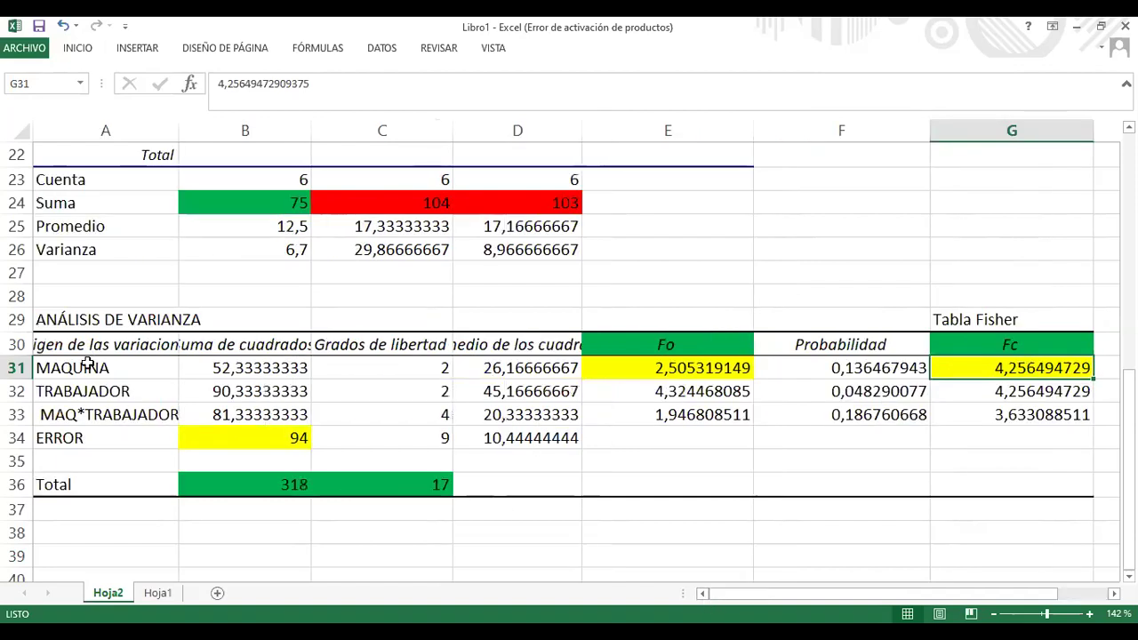
left_click(88, 365)
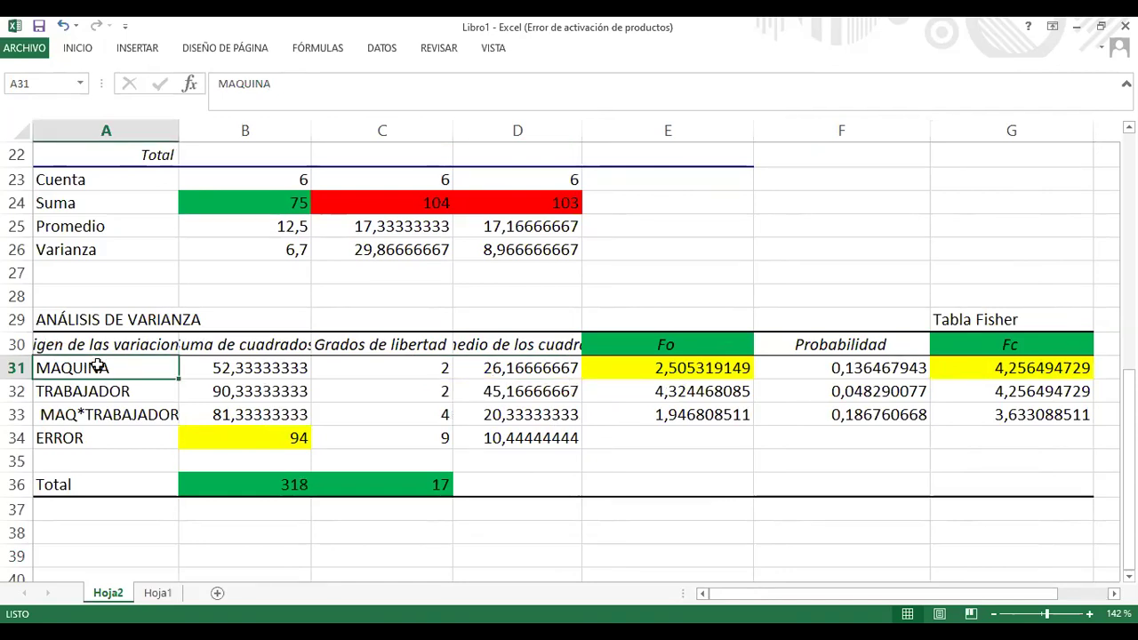
right_click(98, 365)
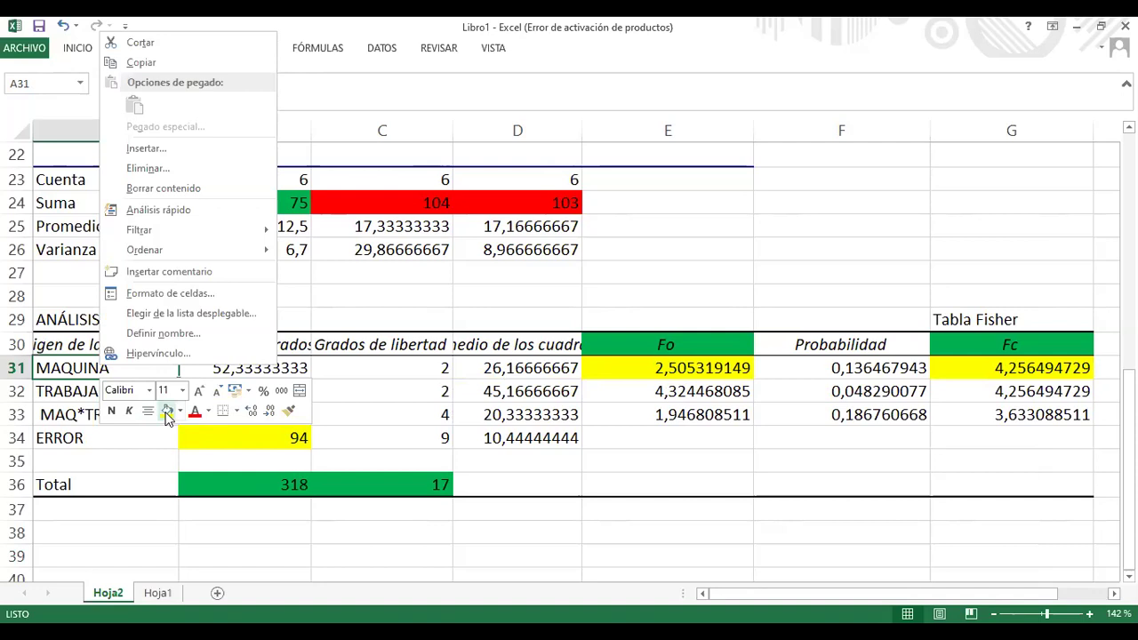
left_click(166, 413)
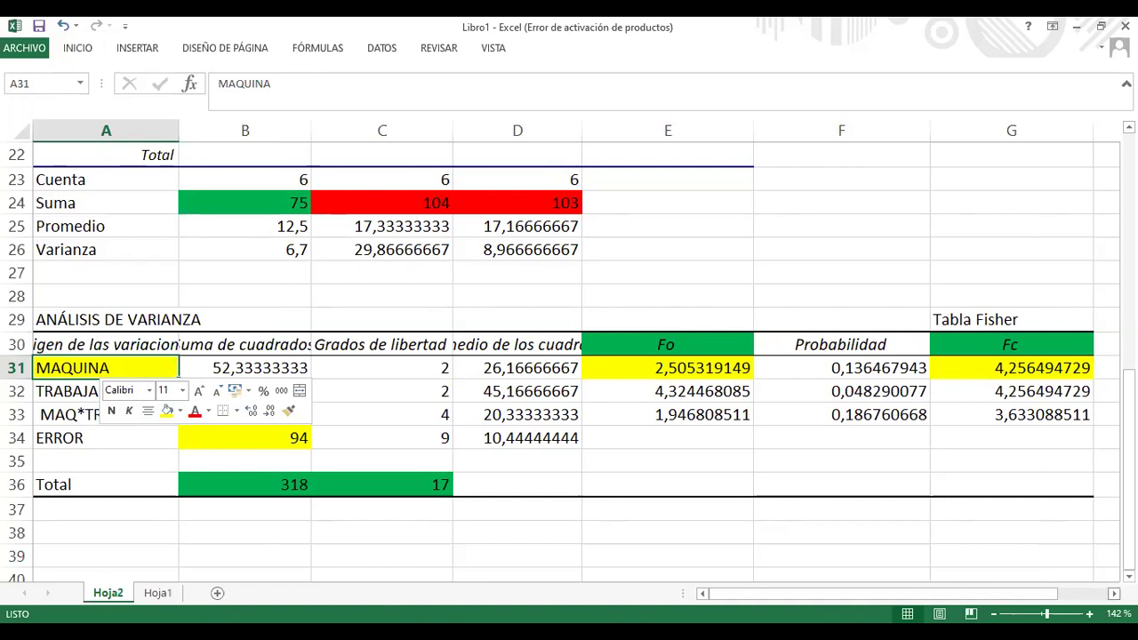
Enter the conclusion ACEPTO Ho in cell H31, beside the MAQUINA row's Fc value
scroll(1076, 554, "right", 2)
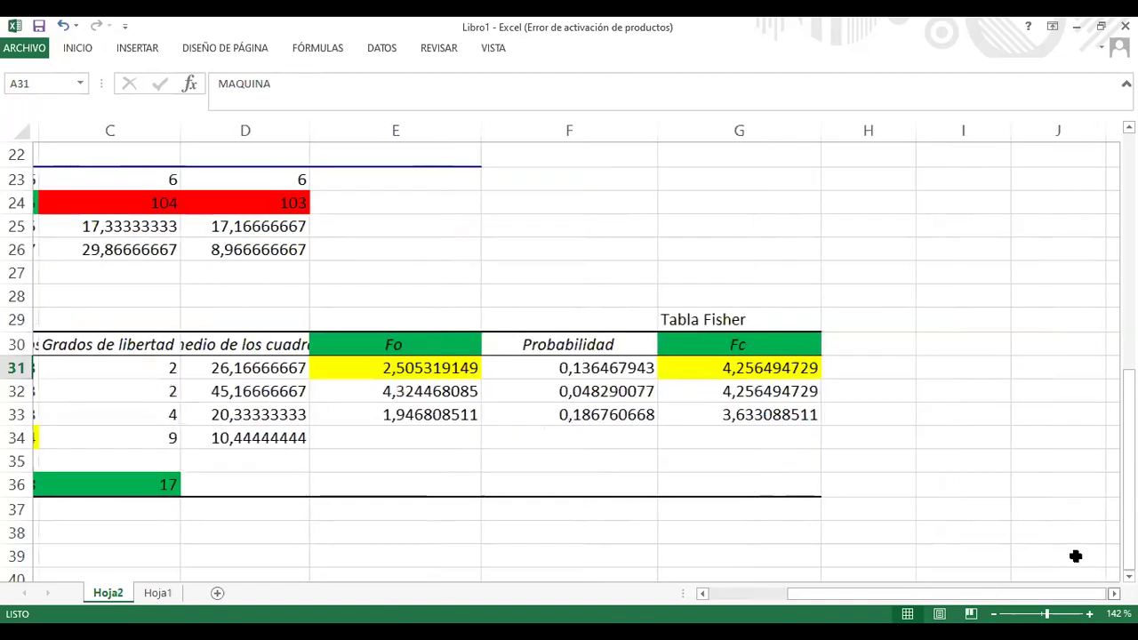
left_click(854, 367)
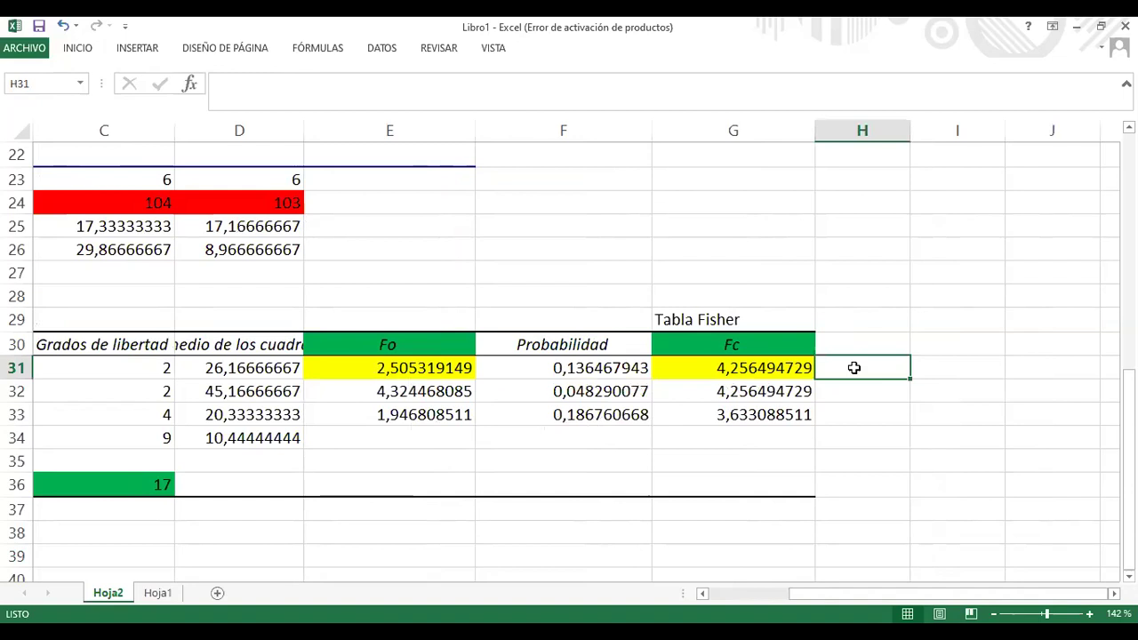
type("ACEP")
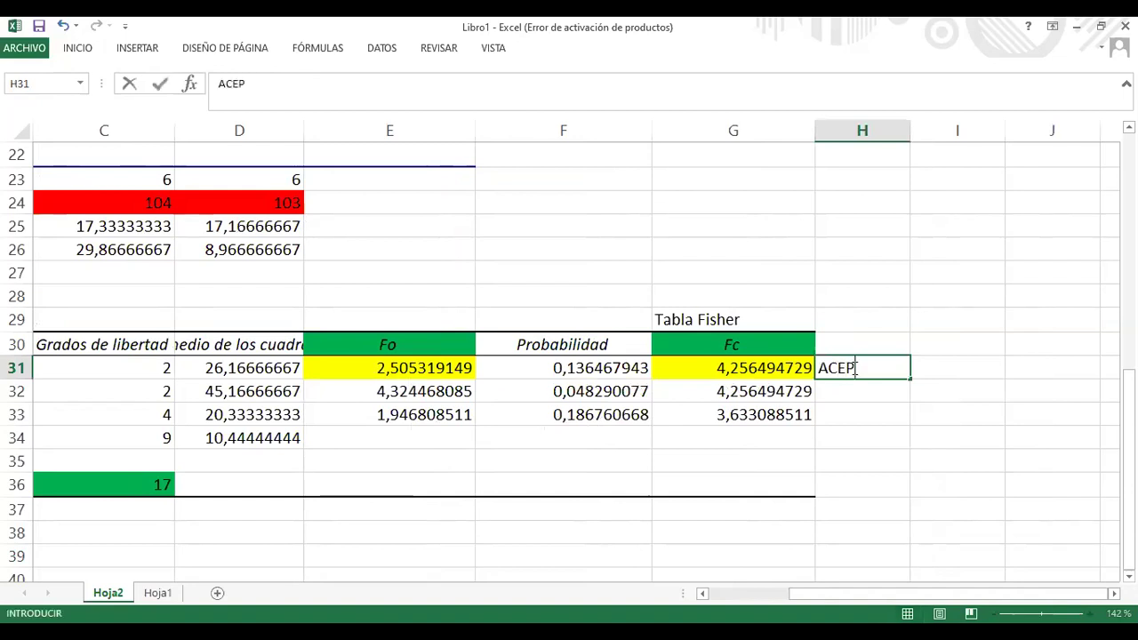
type("TO Ho")
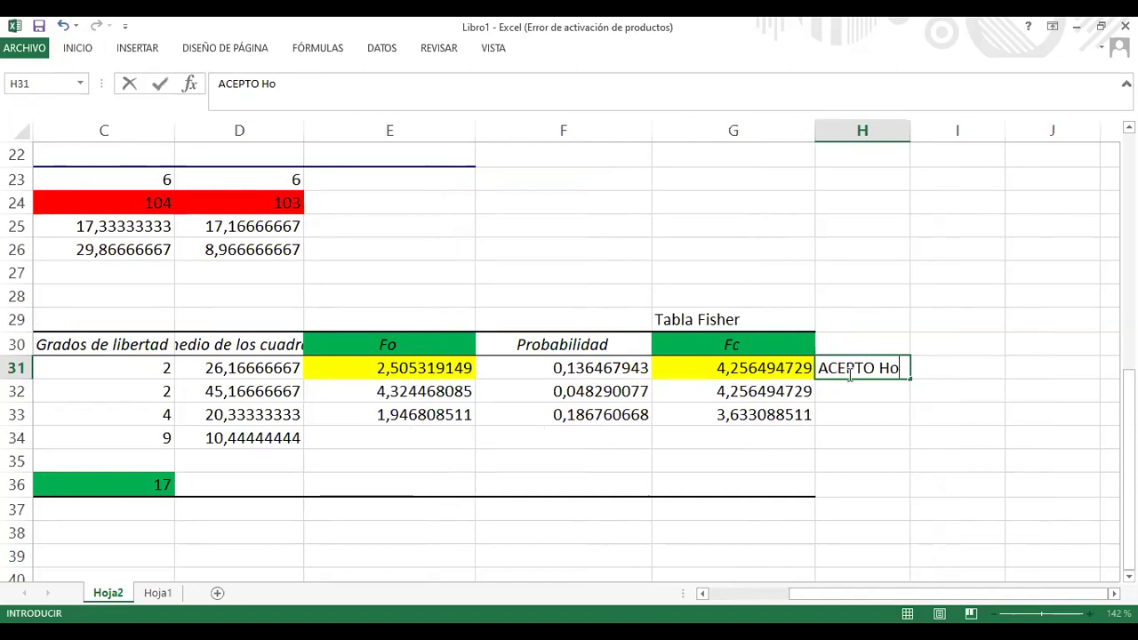
Change the font color of the ACEPTO Ho text in cell H31 to the standard green
right_click(856, 376)
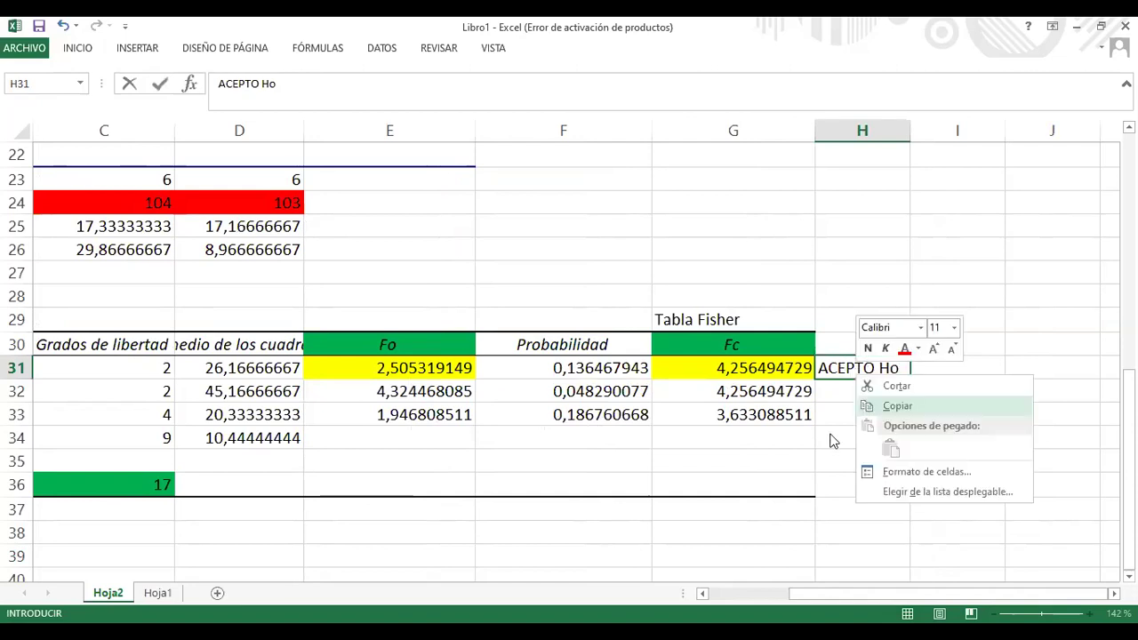
left_click(868, 366)
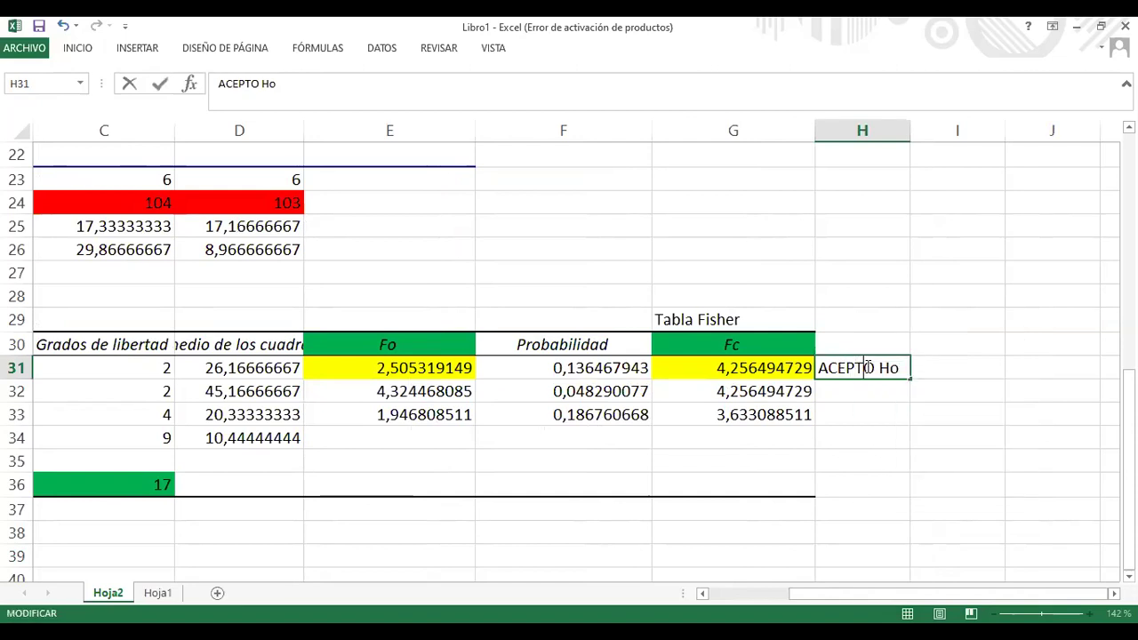
key("shift+F10")
key("Escape")
left_click_drag(825, 372, 901, 369)
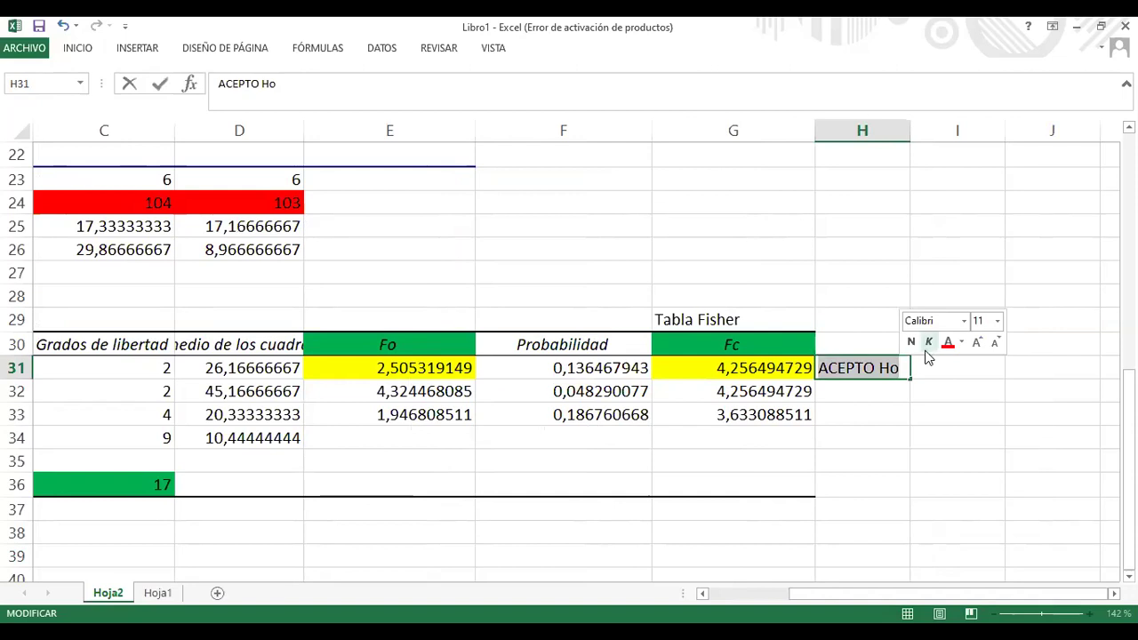
left_click(961, 342)
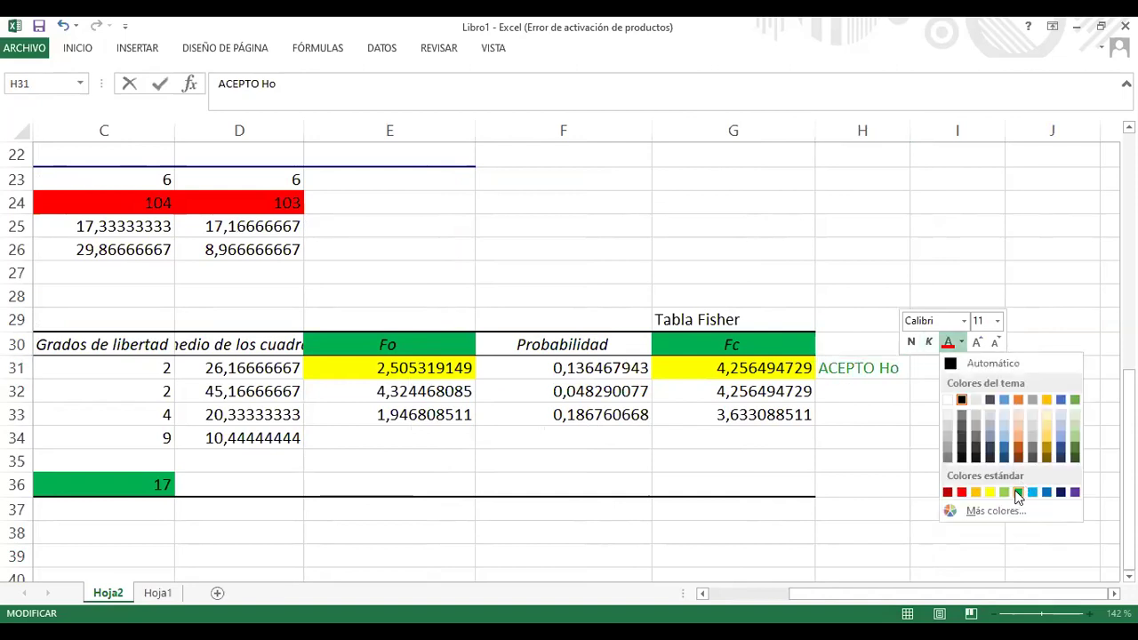
left_click(1018, 493)
left_click(969, 492)
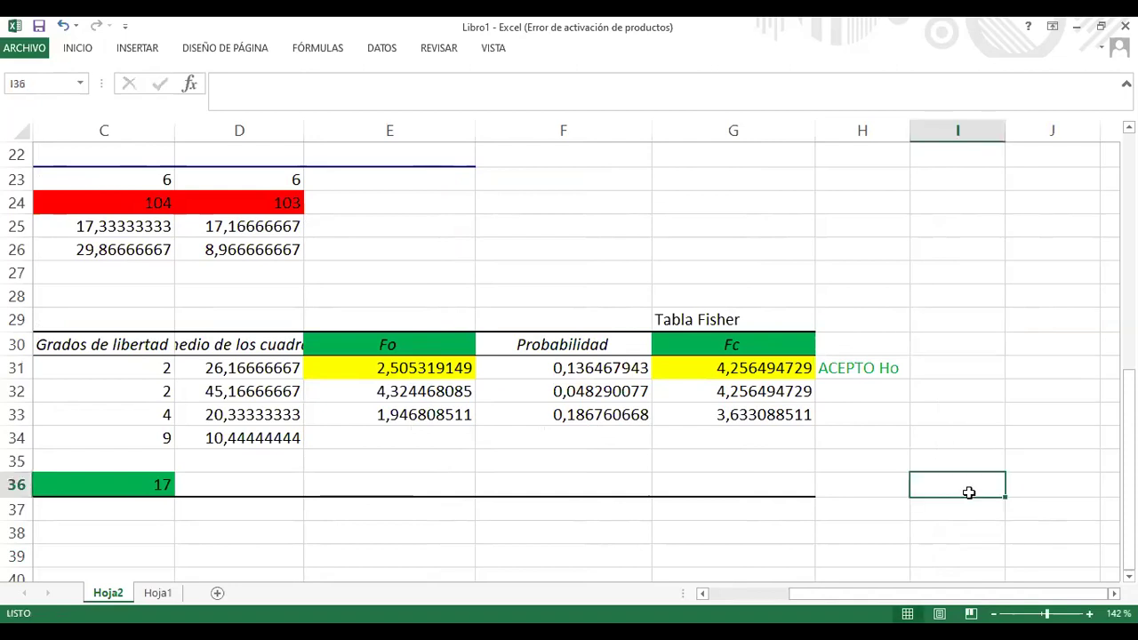
Fill the TRABAJADOR row's Fo value, in cell E32, with the standard light blue
left_click(367, 393)
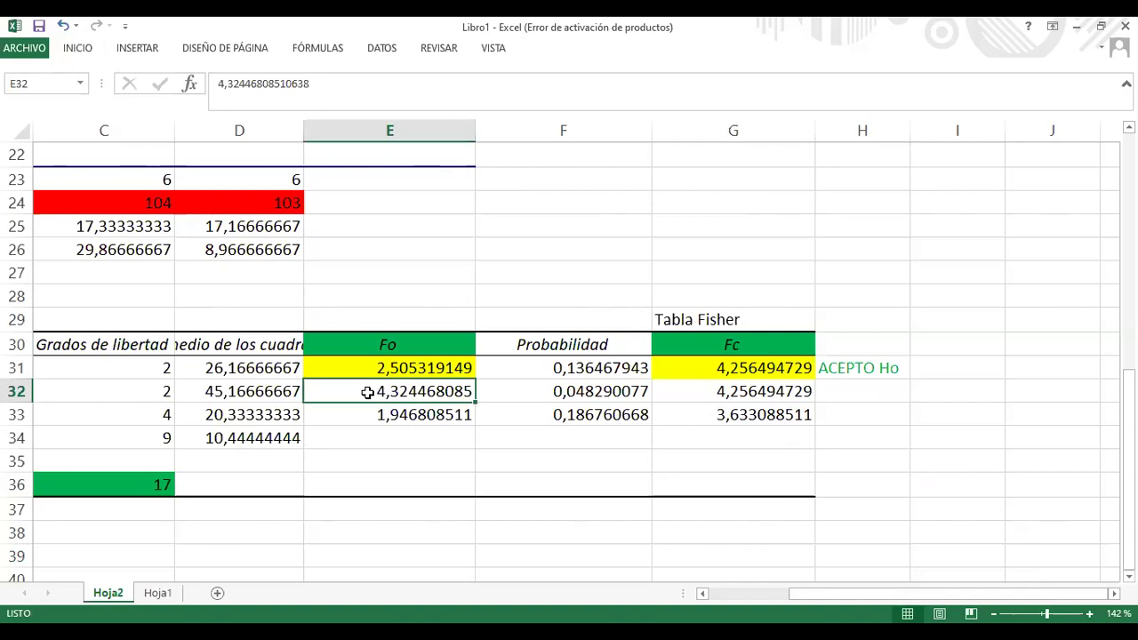
right_click(367, 392)
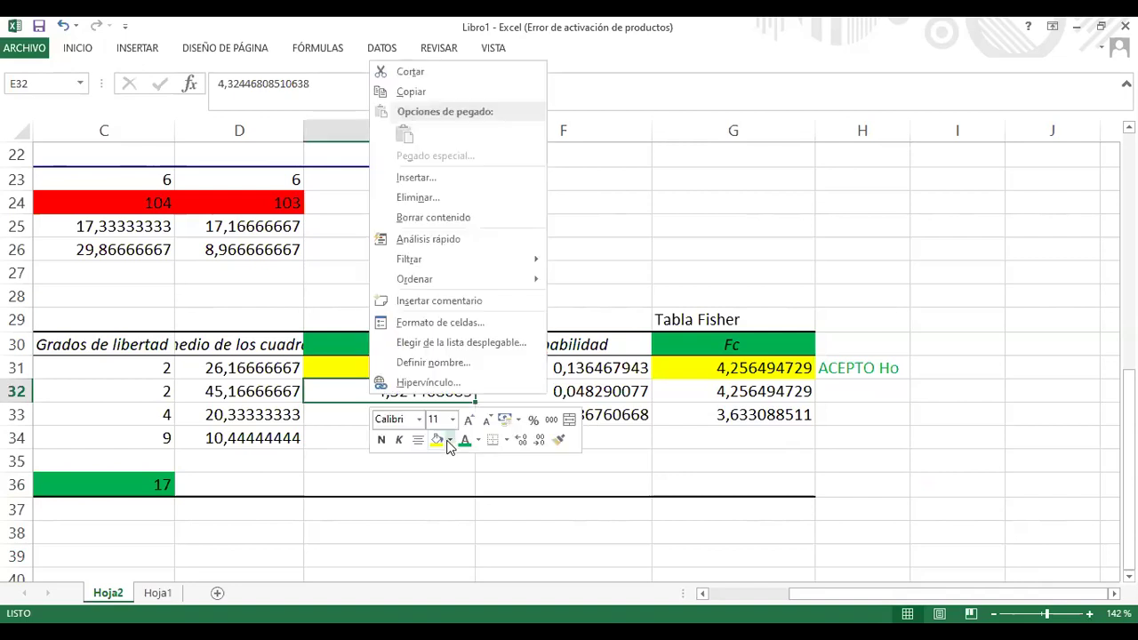
left_click(450, 441)
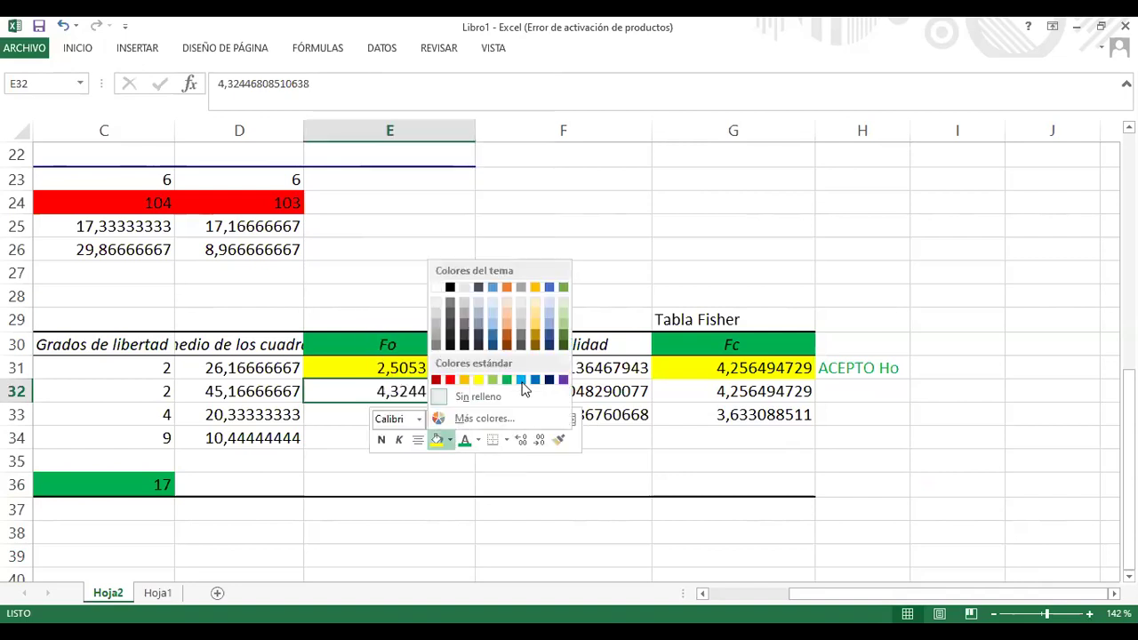
left_click(479, 544)
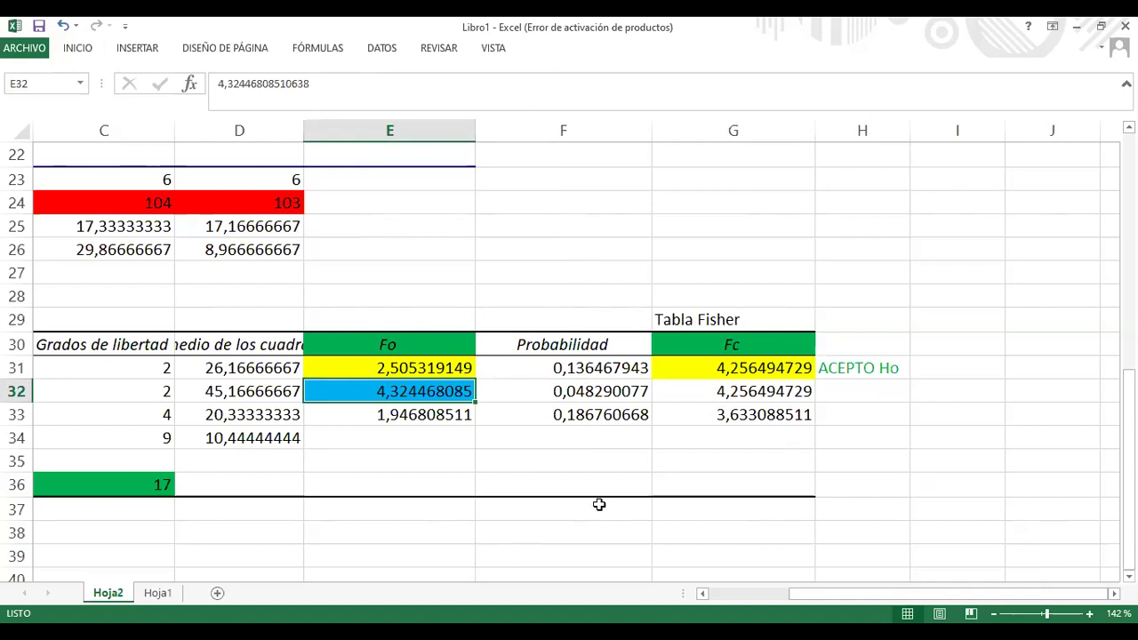
Fill the TRABAJADOR row's Fc value, in cell G32, with the same light blue as its Fo value
left_click(692, 389)
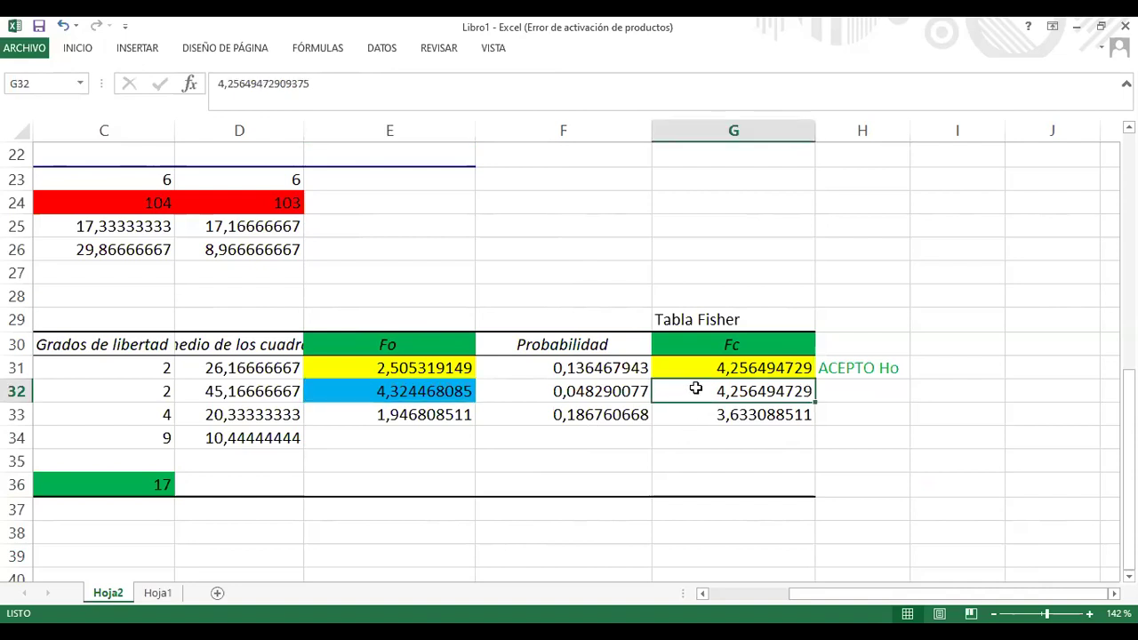
right_click(693, 389)
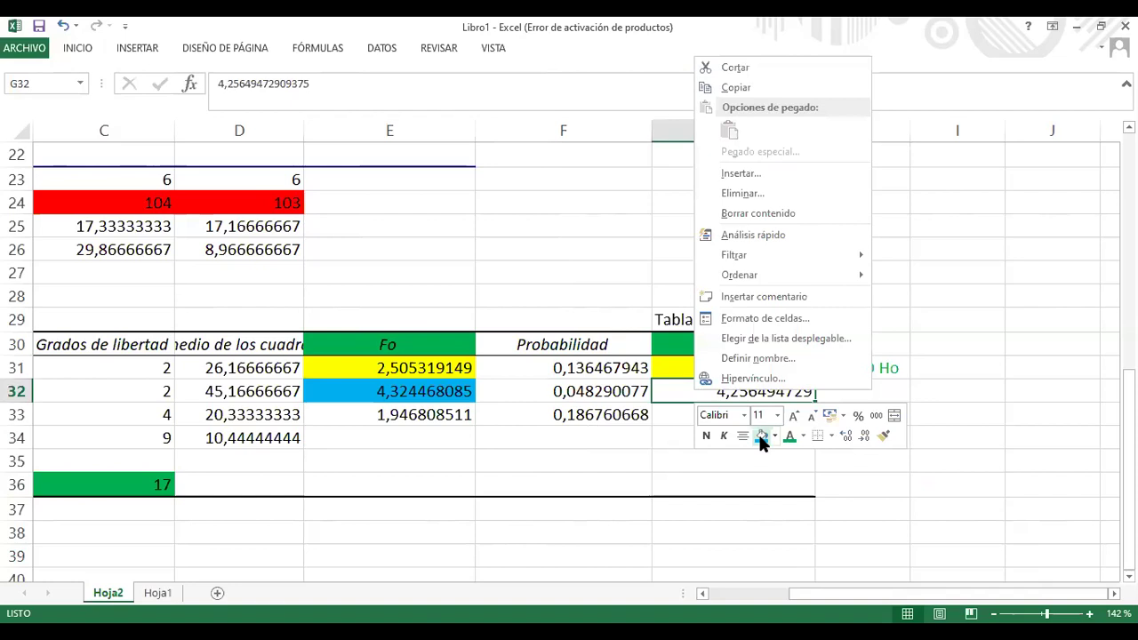
left_click(761, 435)
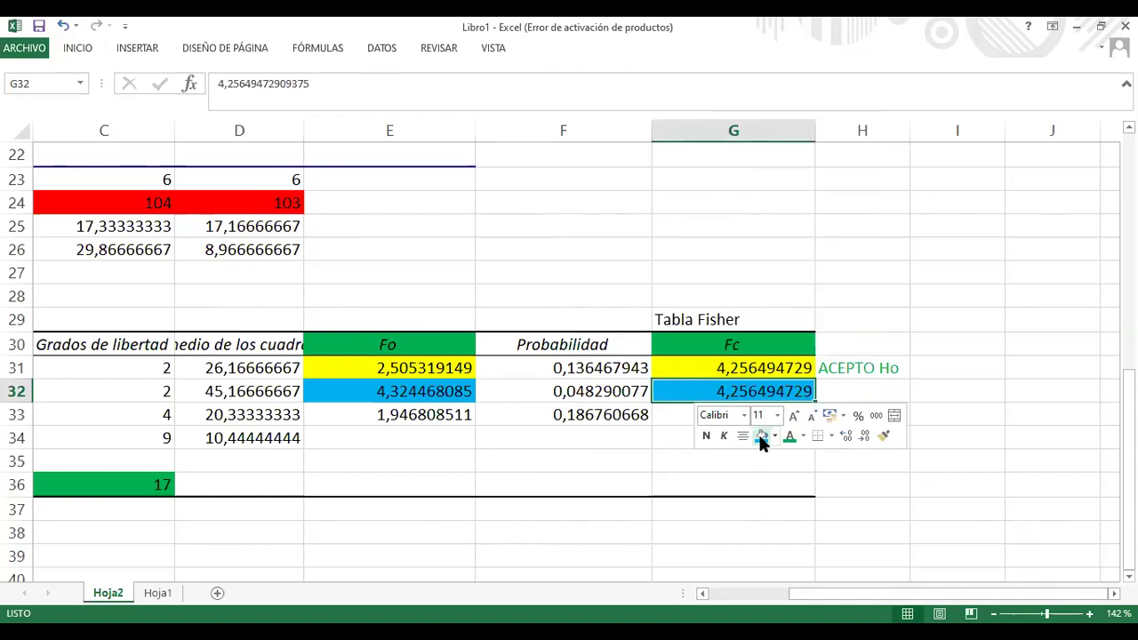
Enter the conclusion RECHAZO Ho in cell H32, beside the TRABAJADOR row's Fc value
left_click(848, 391)
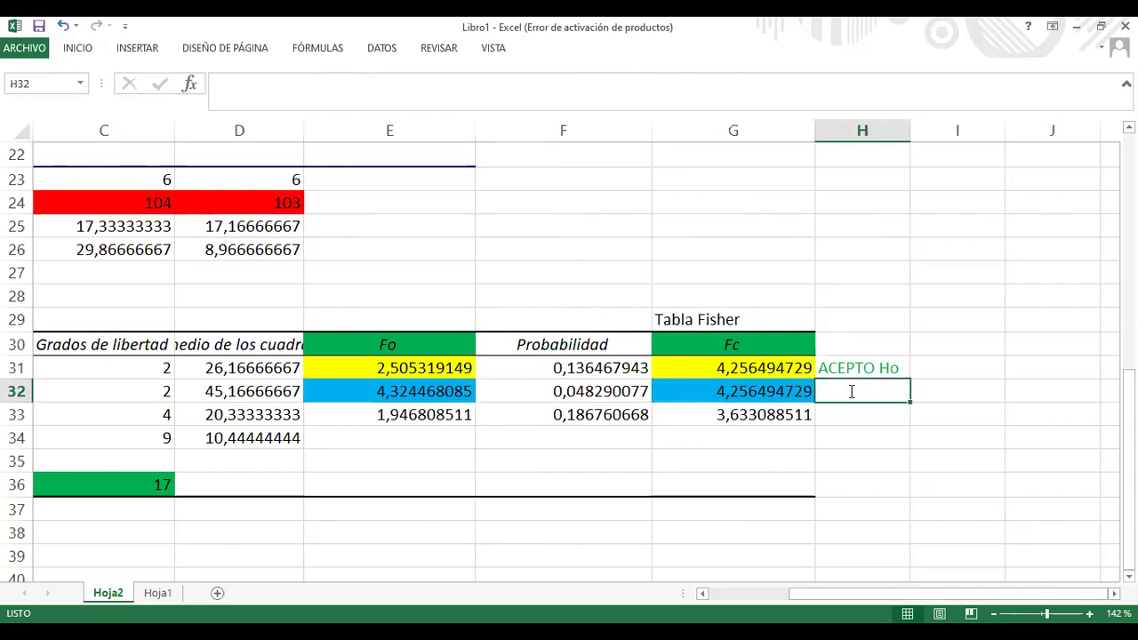
type("RECHAZO ")
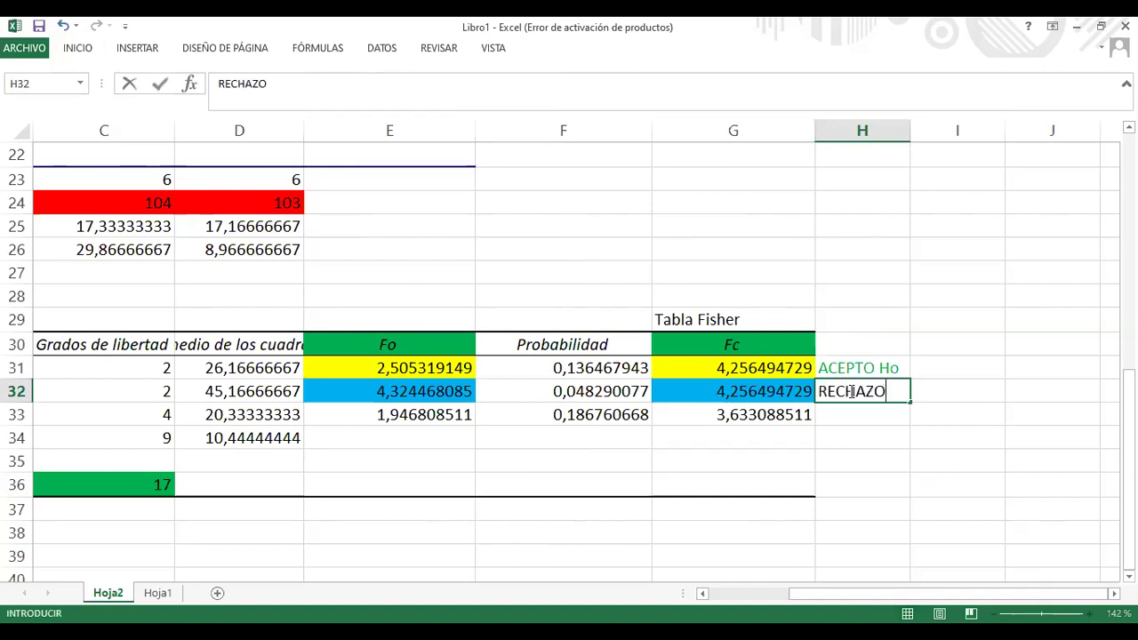
type("Ho")
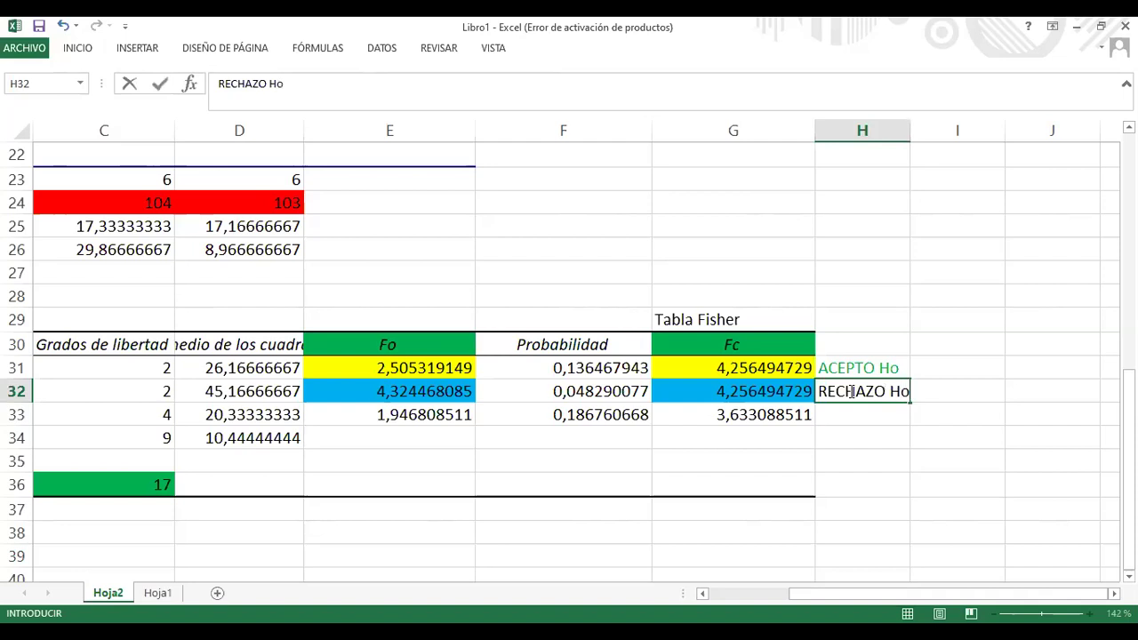
left_click(869, 477)
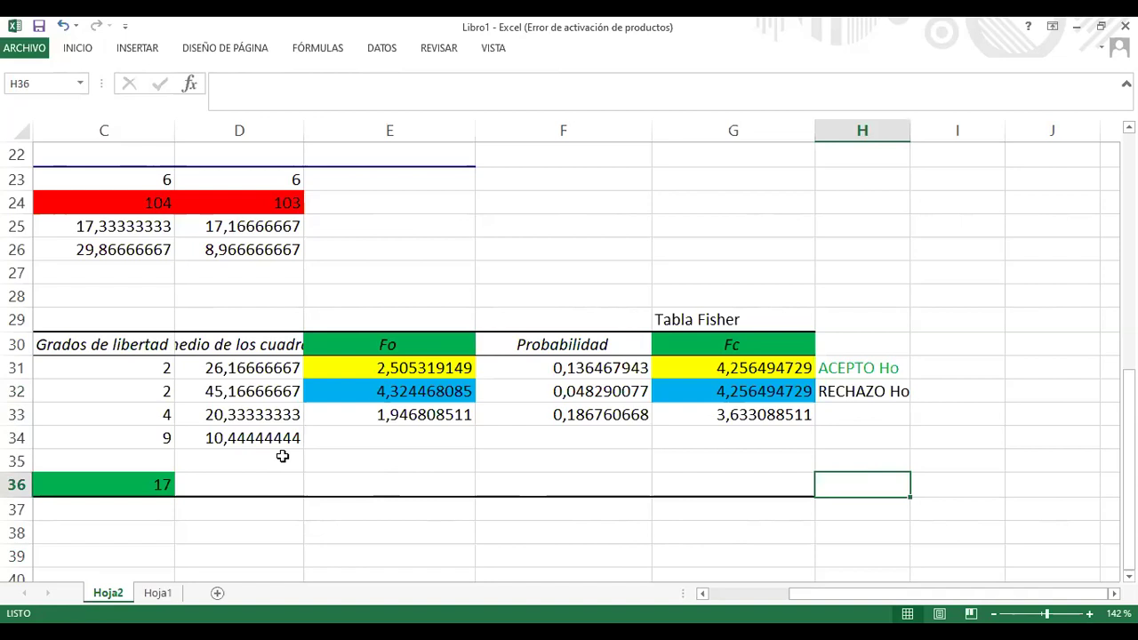
Examine the color-coded Suma values of C1, C2 and C3 across the R1, R2 and R3 summary blocks
scroll(283, 456, "up", 6)
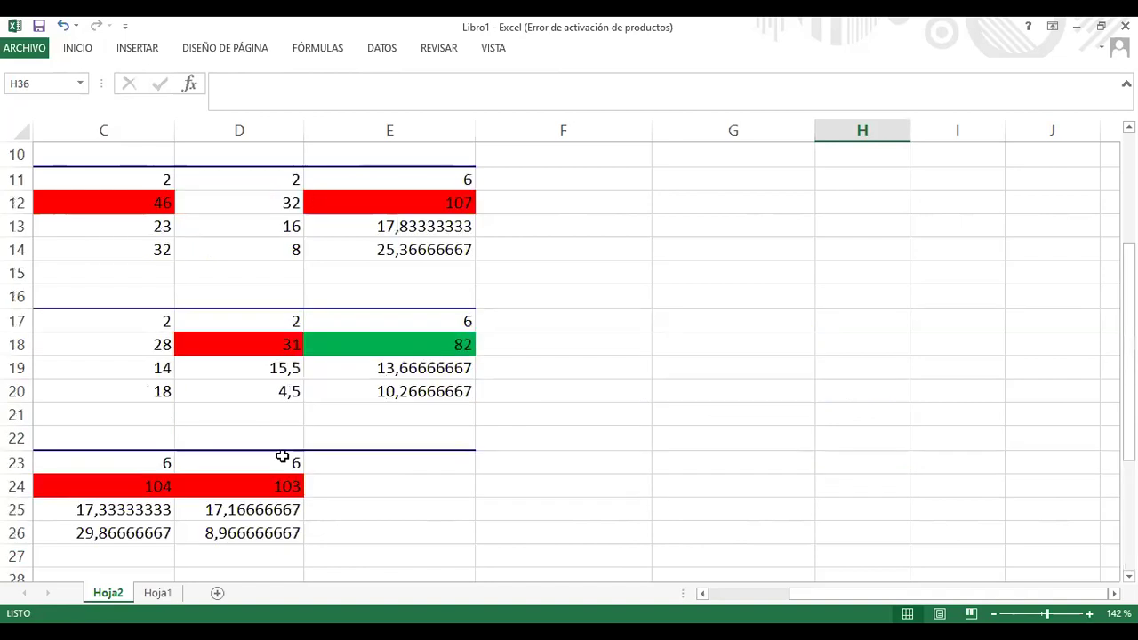
left_click(702, 594)
left_click(702, 594)
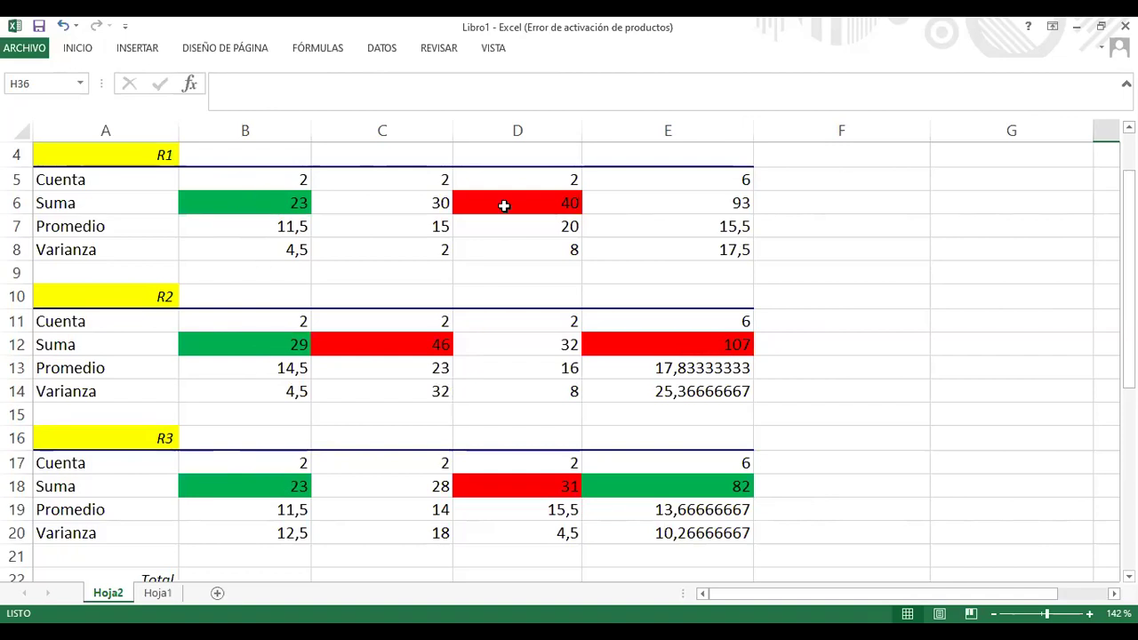
scroll(525, 218, "up", 1)
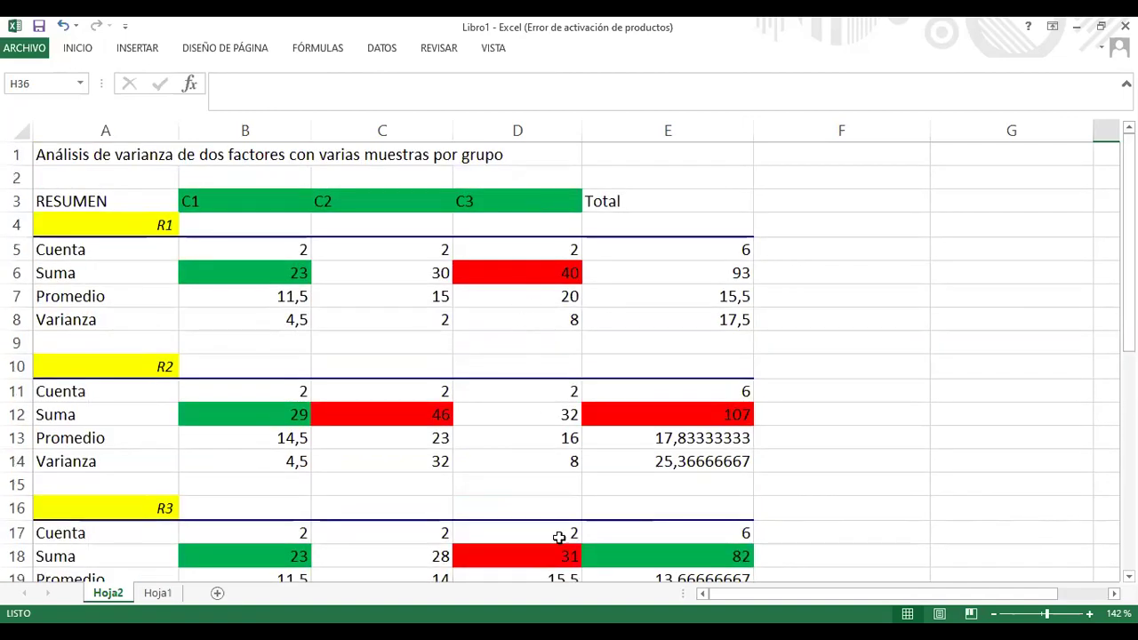
scroll(561, 536, "down", 1)
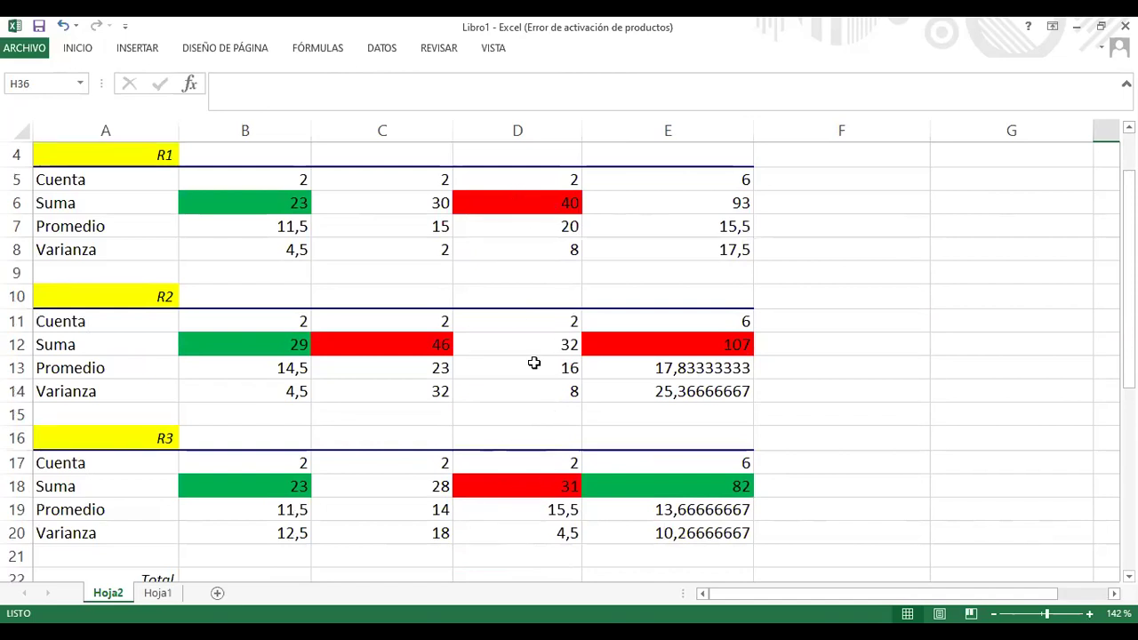
scroll(552, 204, "up", 1)
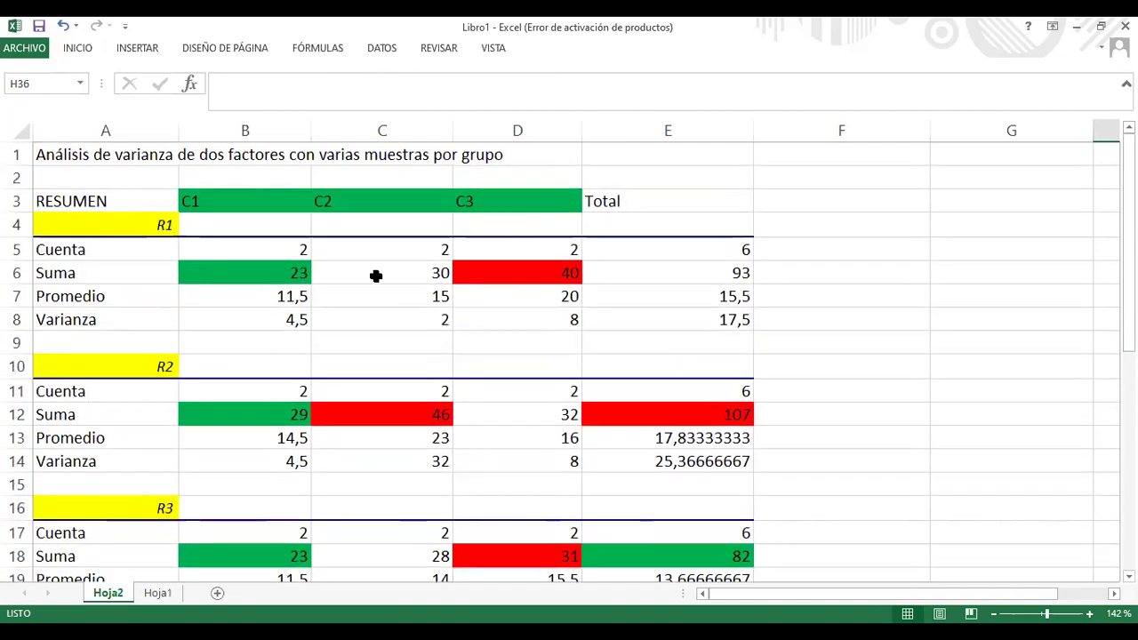
scroll(376, 276, "down", 3)
scroll(399, 282, "up", 3)
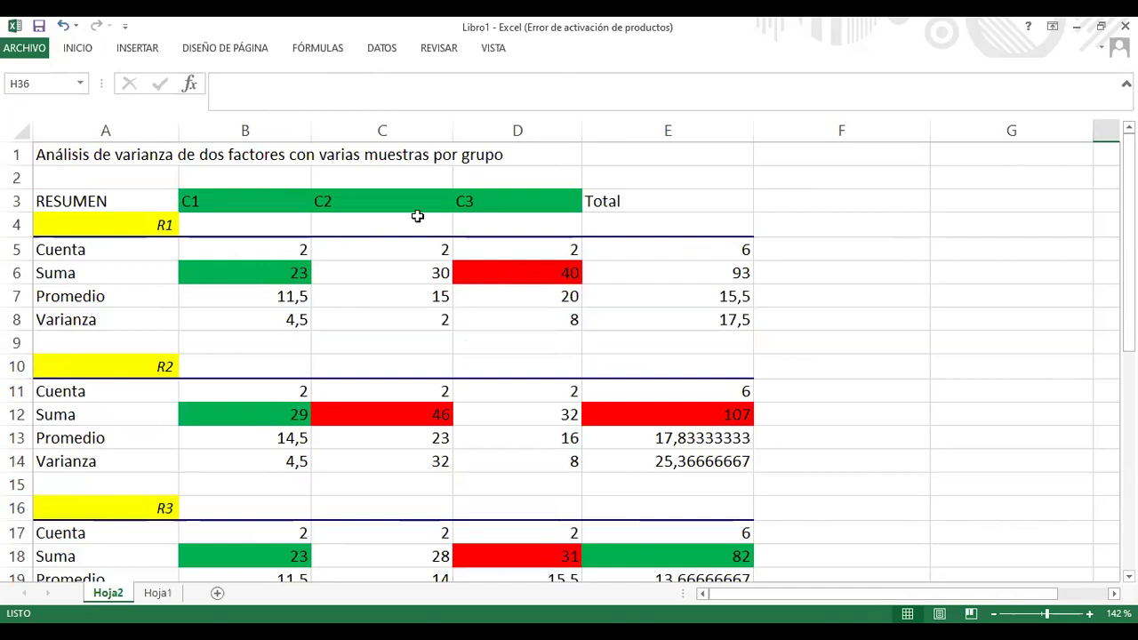
scroll(370, 253, "down", 2)
scroll(370, 256, "up", 2)
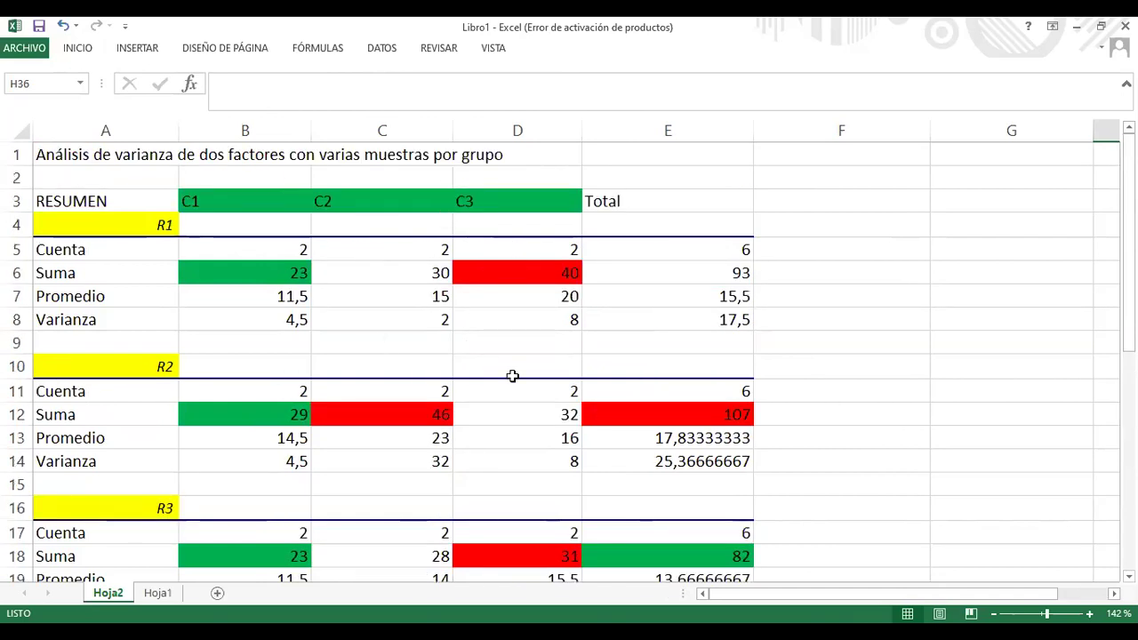
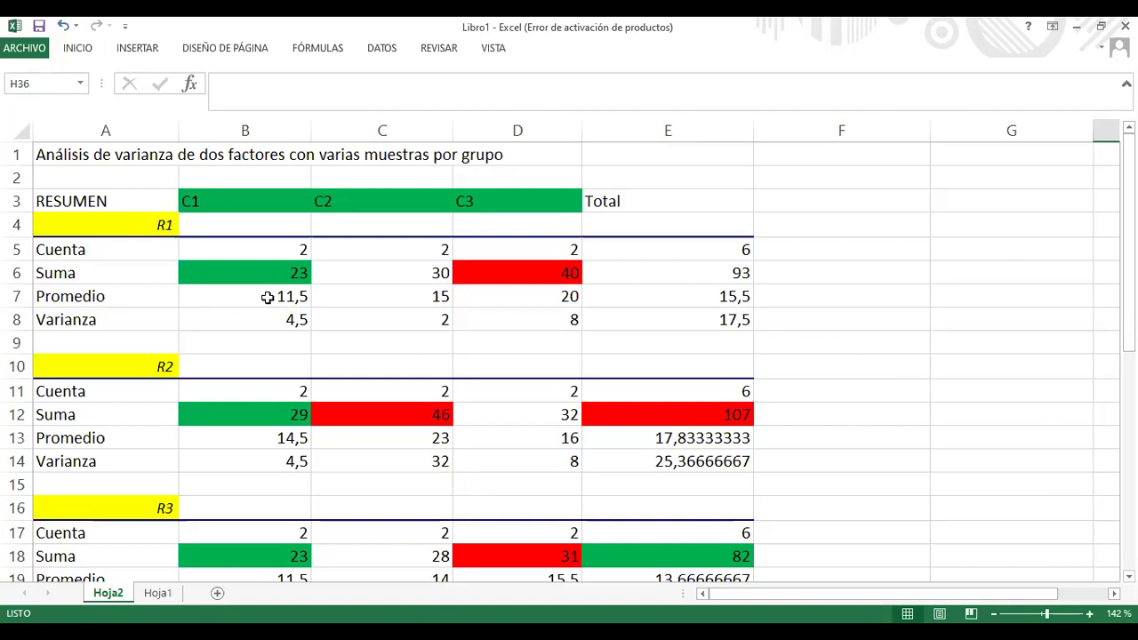
Fill the MAQ*TRABAJADOR row's Fo value, in cell E33, with the theme gold color
scroll(497, 373, "down", 6)
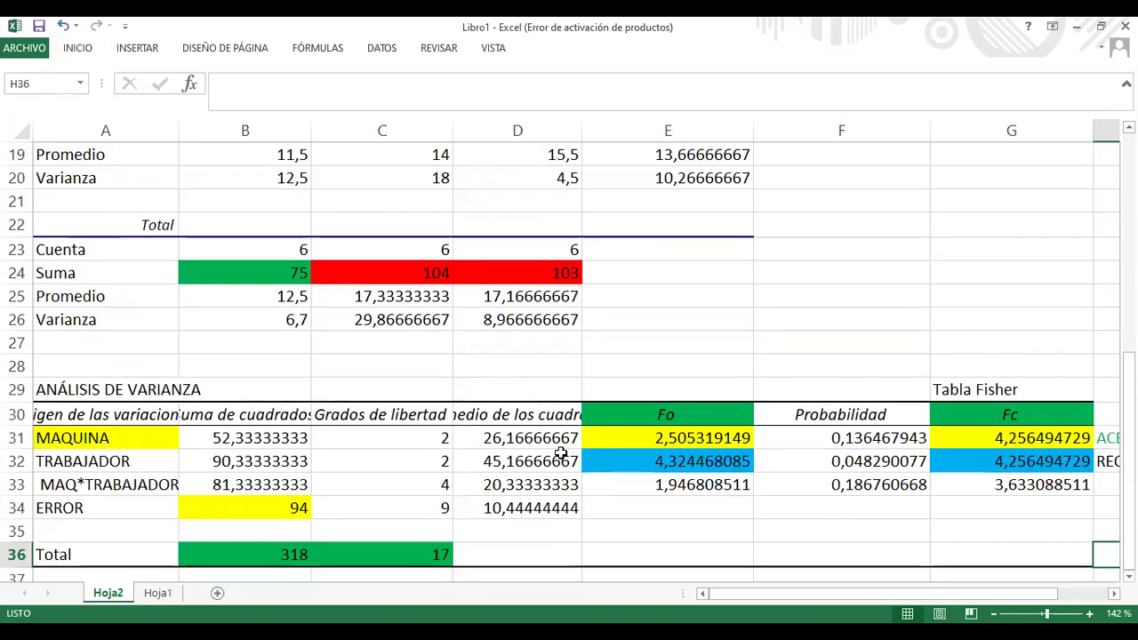
left_click(624, 485)
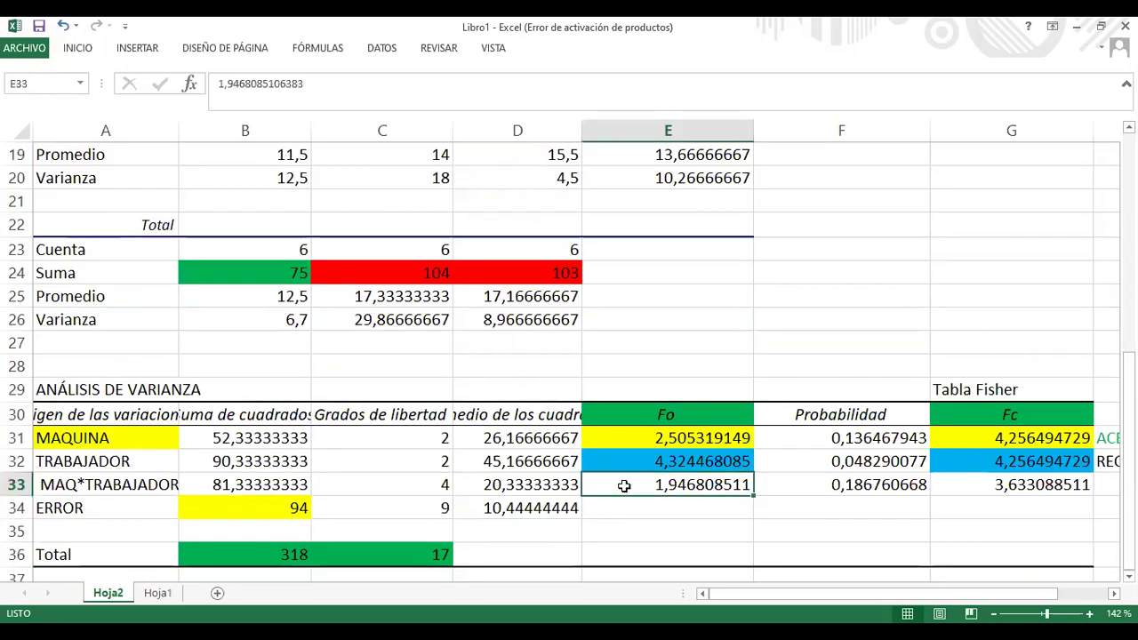
right_click(707, 493)
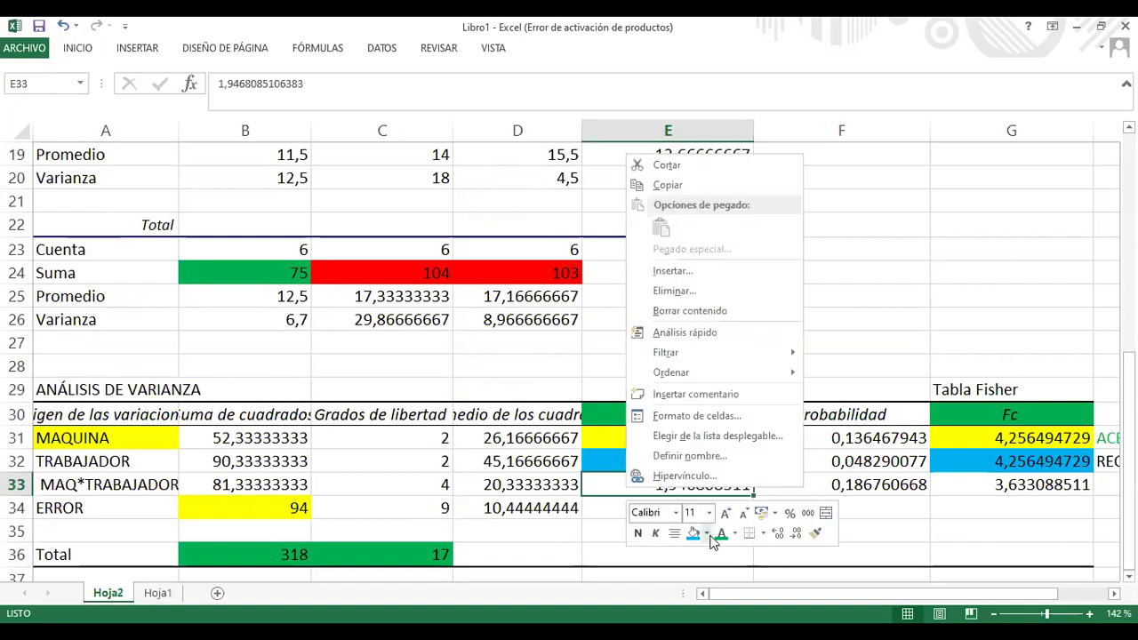
left_click(707, 533)
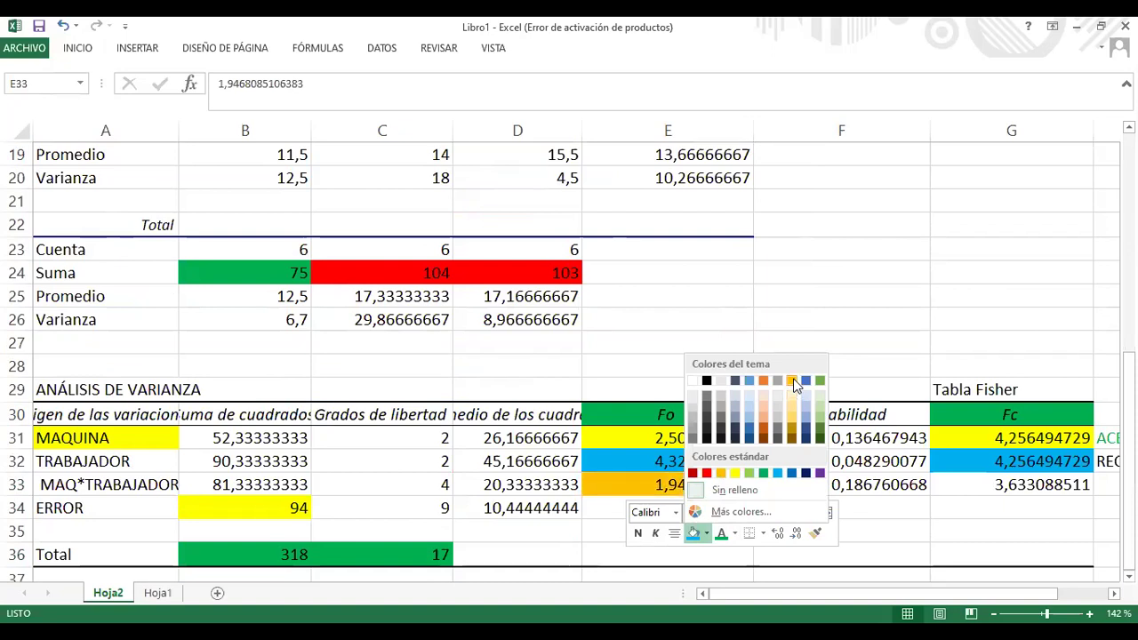
key("Escape")
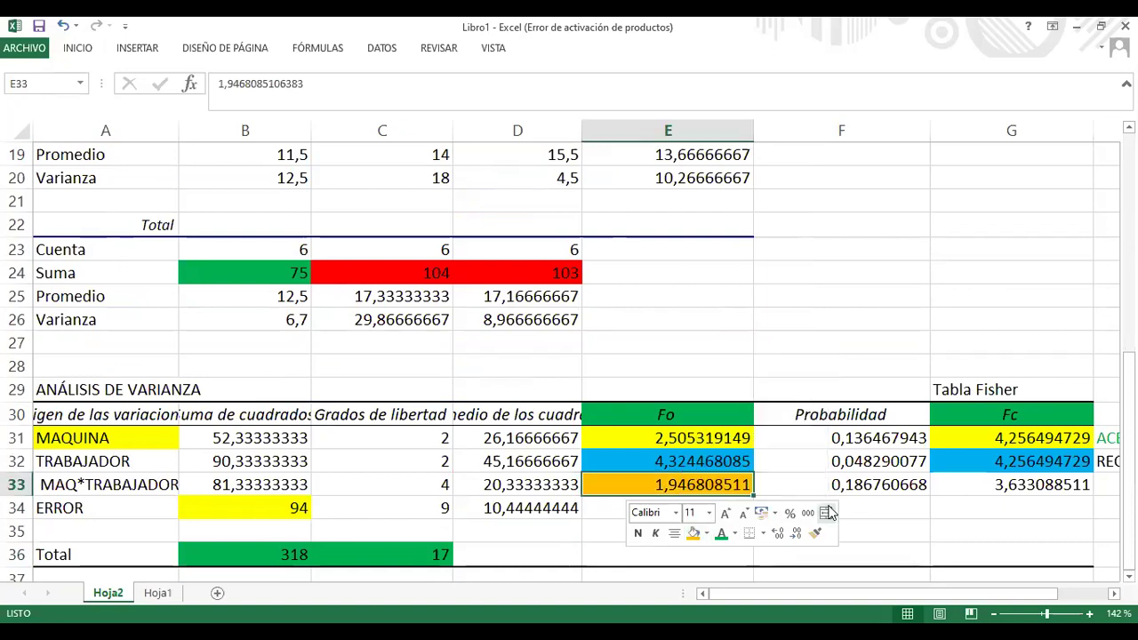
Fill the MAQ*TRABAJADOR row's Fc value, in cell G33, with the same gold as its Fo value
left_click(1111, 593)
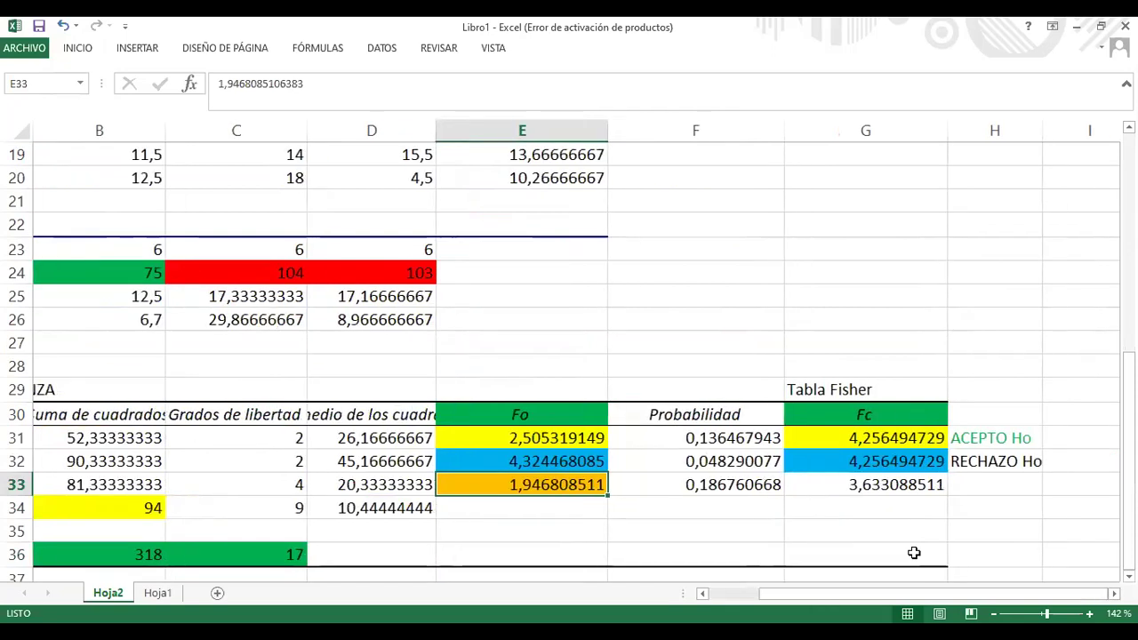
left_click(835, 485)
right_click(836, 485)
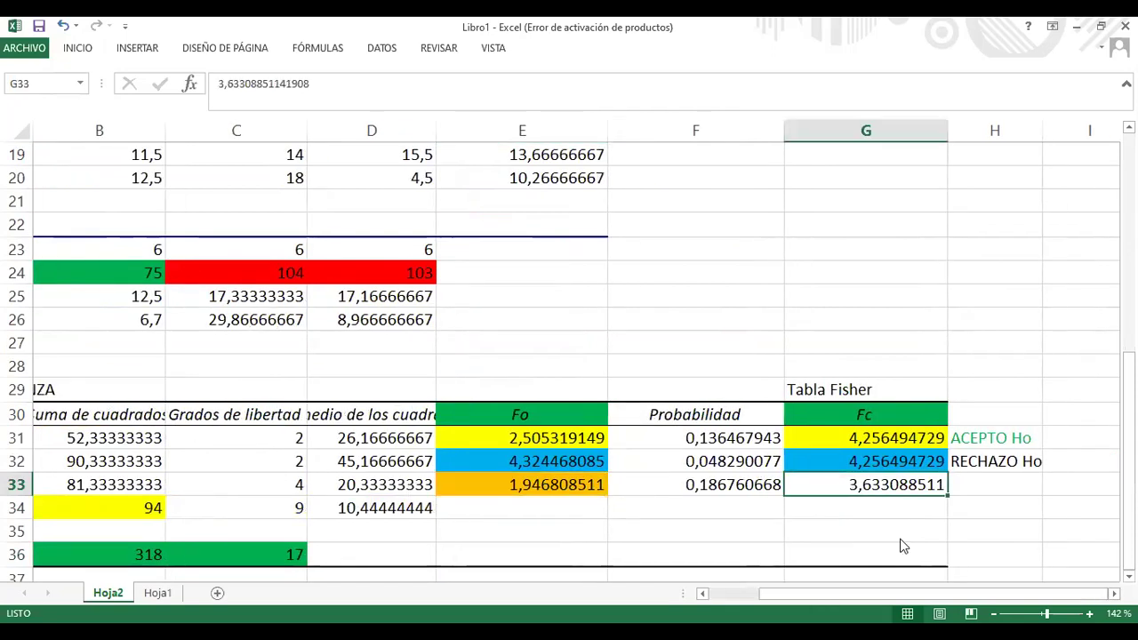
left_click(922, 529)
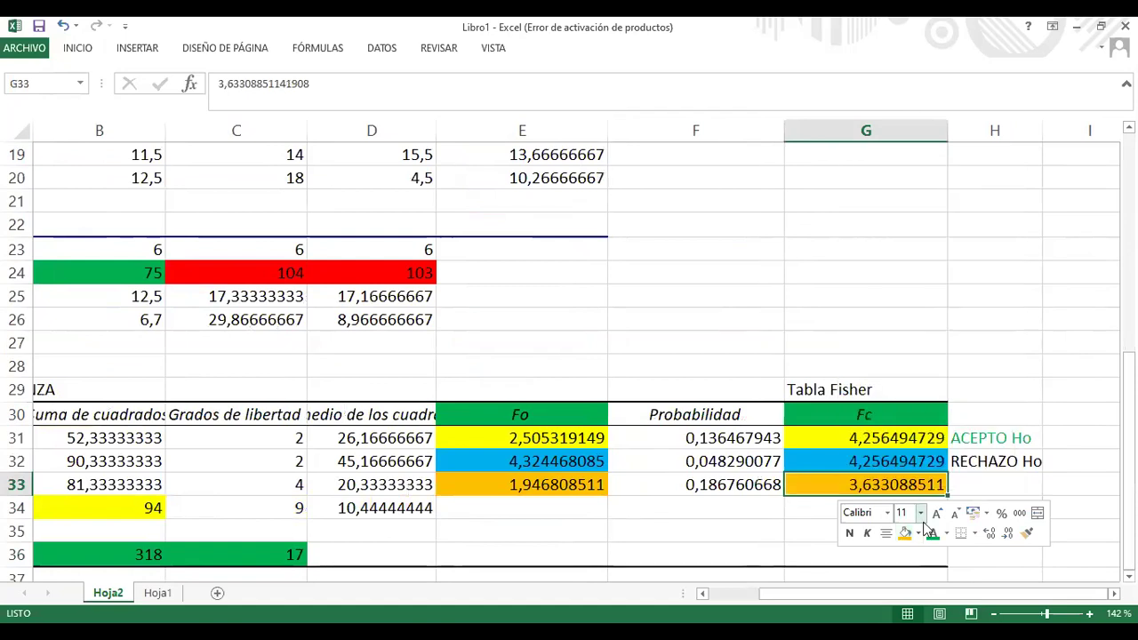
Enter the conclusion ACEPTO Ho in cell H33, beside the MAQ*TRABAJADOR row's Fc value
left_click(963, 485)
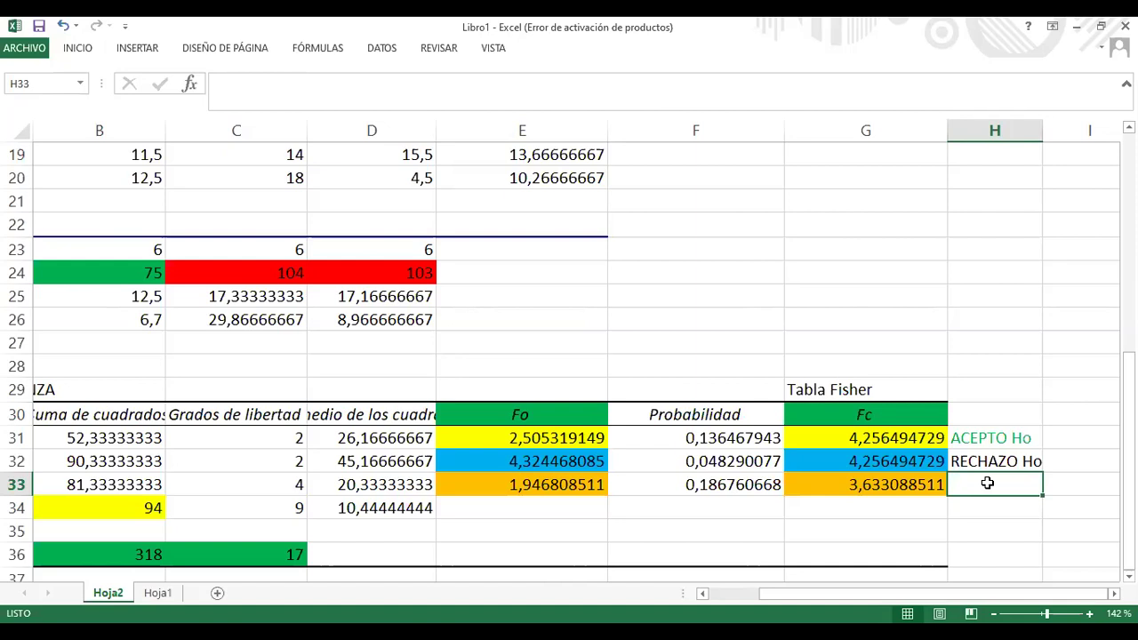
type("ACEPT")
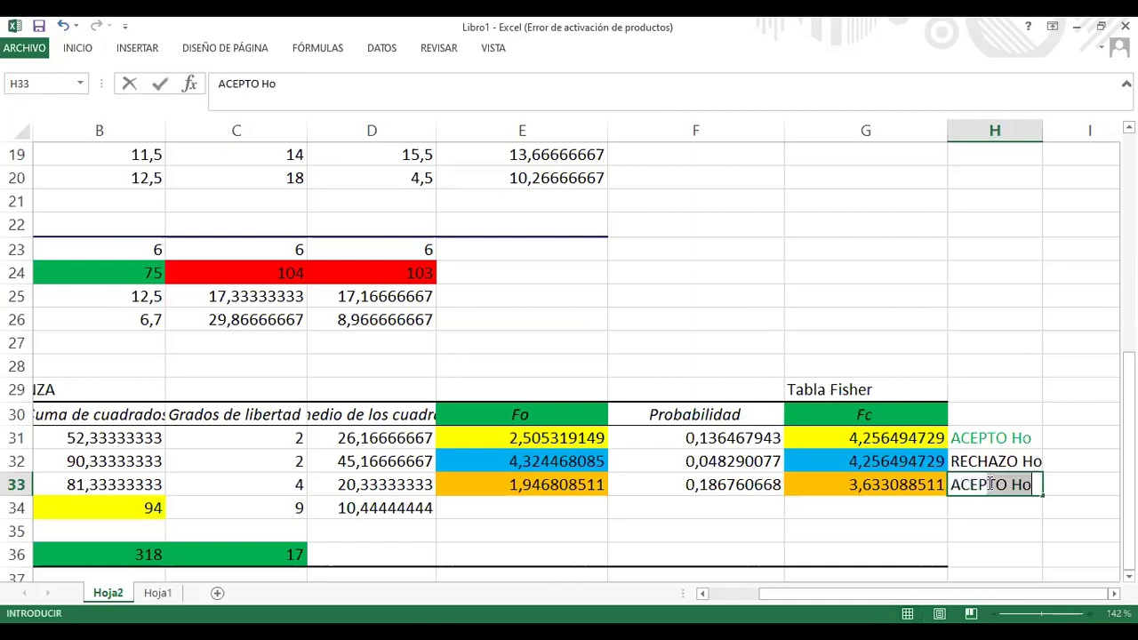
type("O")
left_click(974, 517)
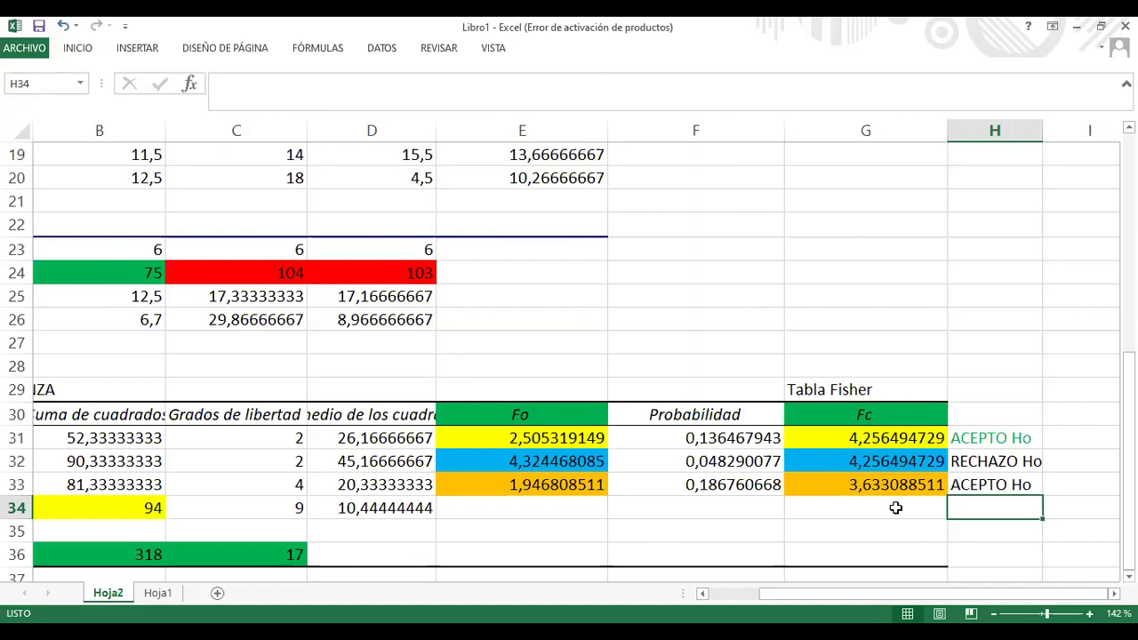
Replace the Probabilidad heading in cell F30 of the variance table with VALOR P
left_click(727, 417)
left_click(678, 391)
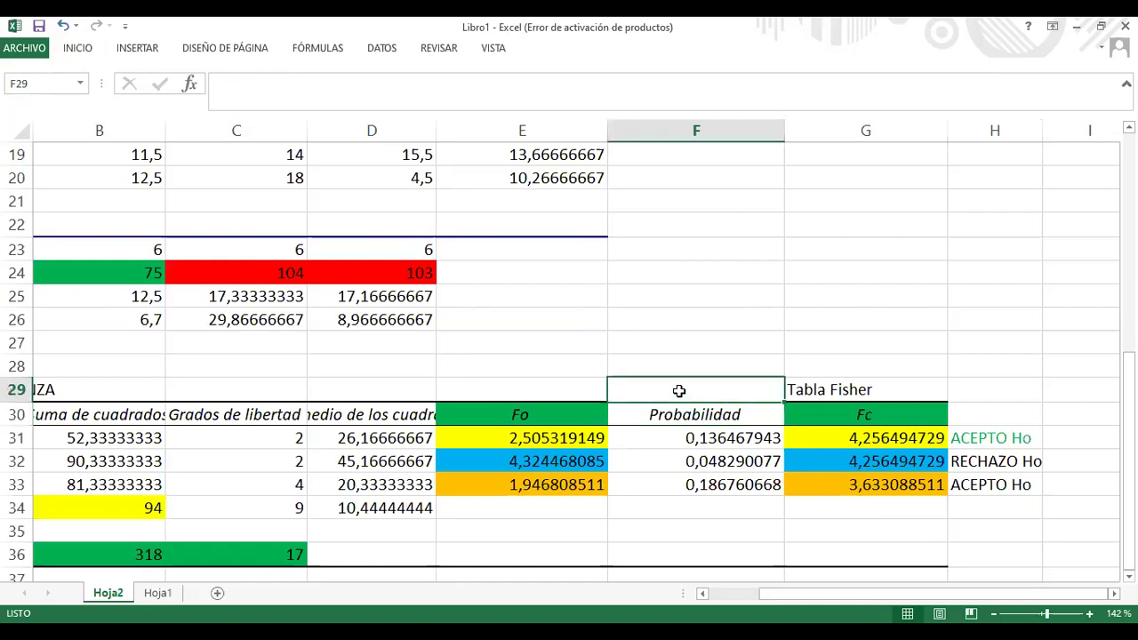
left_click(680, 414)
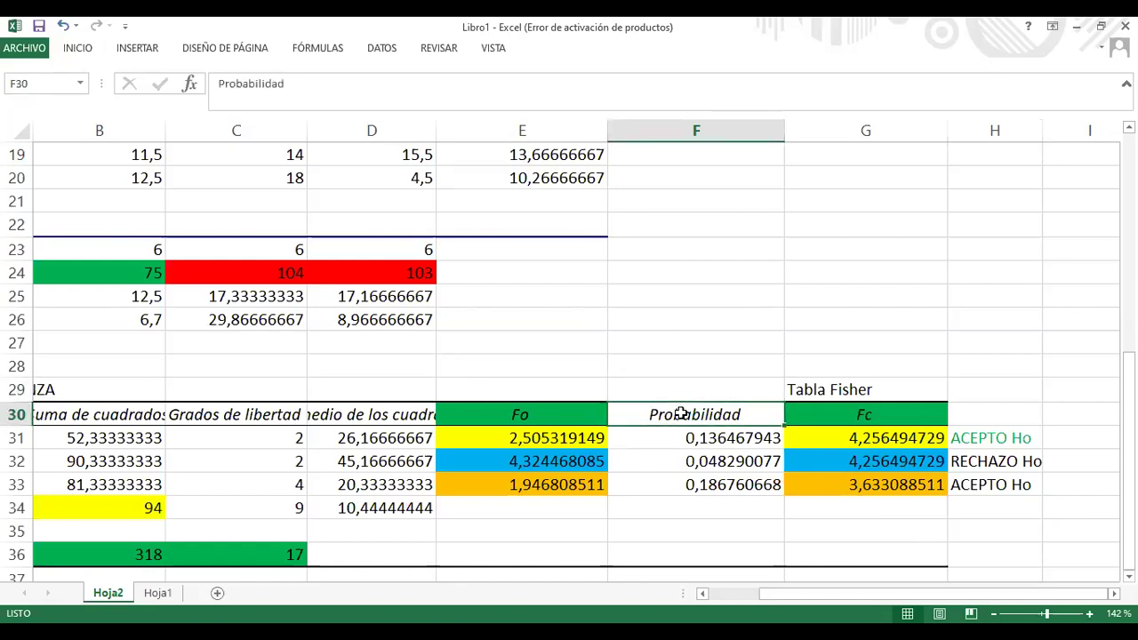
key("BackSpace")
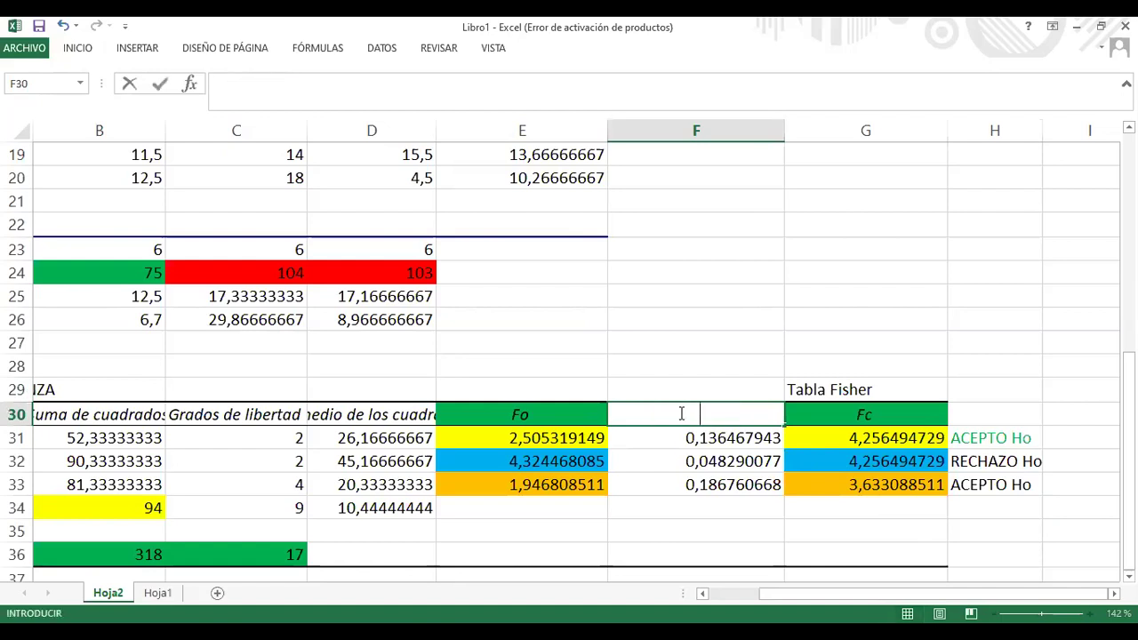
type("VALO")
type("R P")
left_click(663, 421)
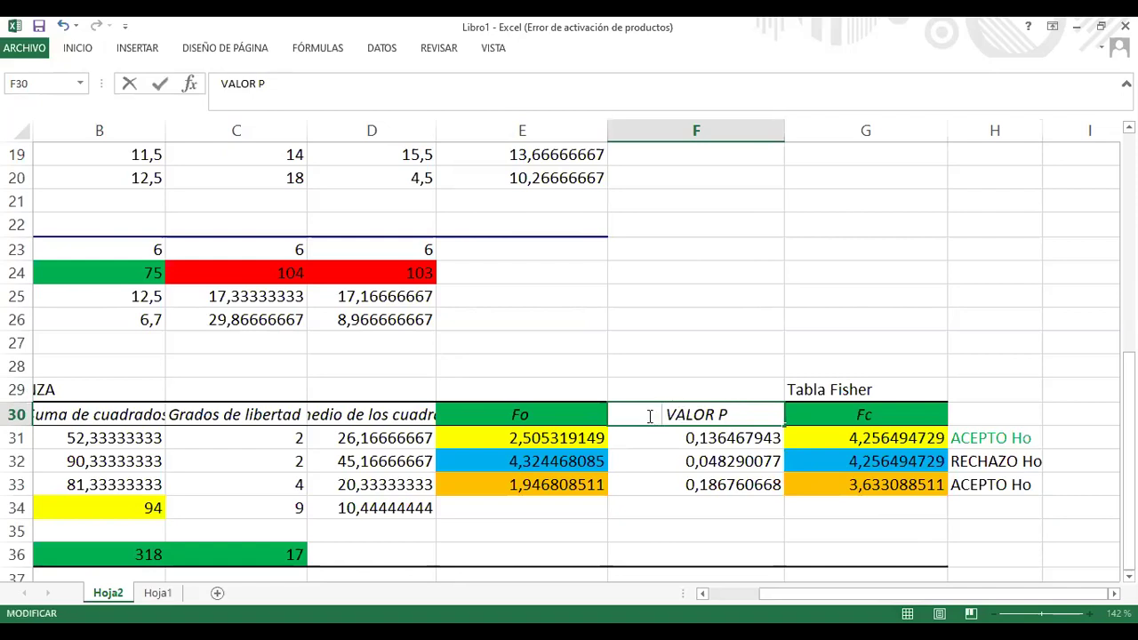
right_click(650, 416)
left_click(713, 336)
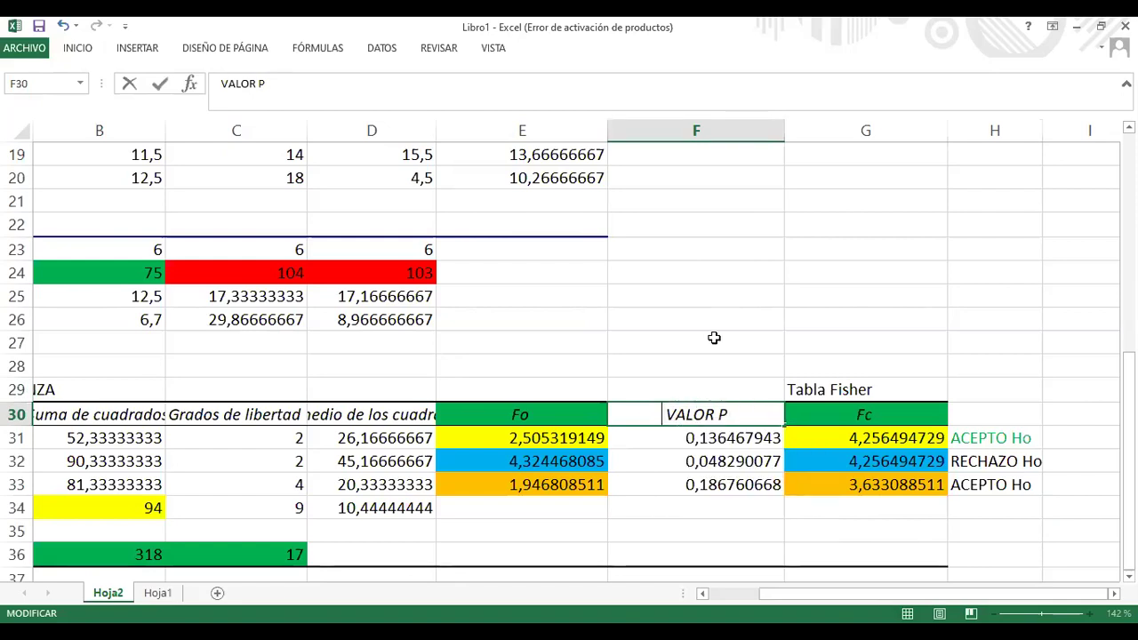
left_click(714, 342)
Fill the VALOR P heading, cell F30, with the darker orange theme color
left_click(647, 411)
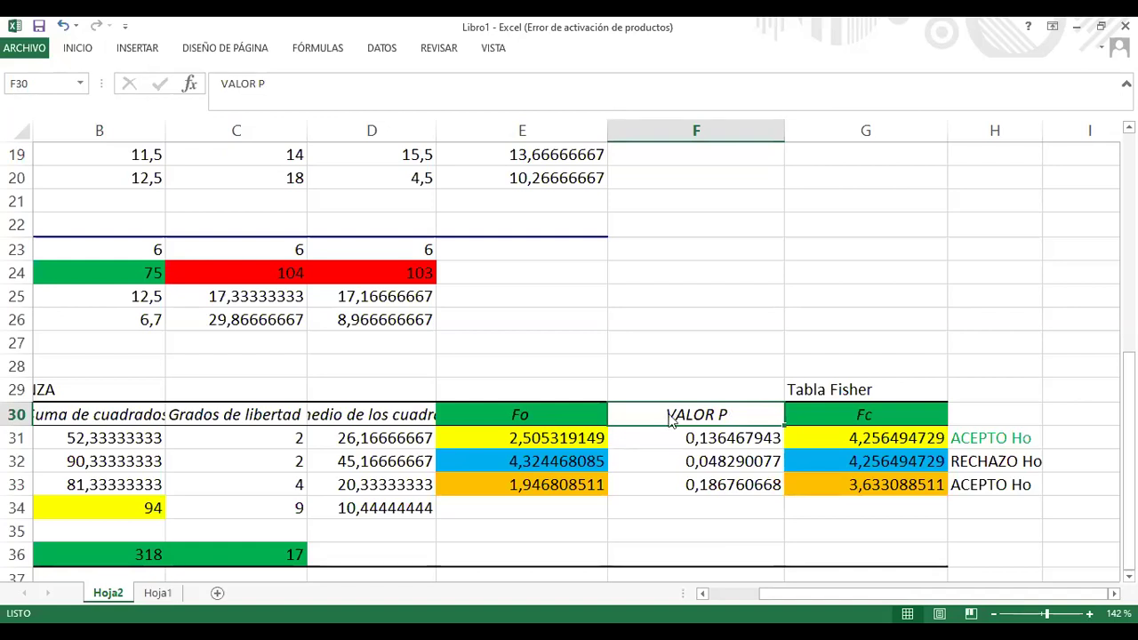
right_click(738, 464)
left_click(735, 459)
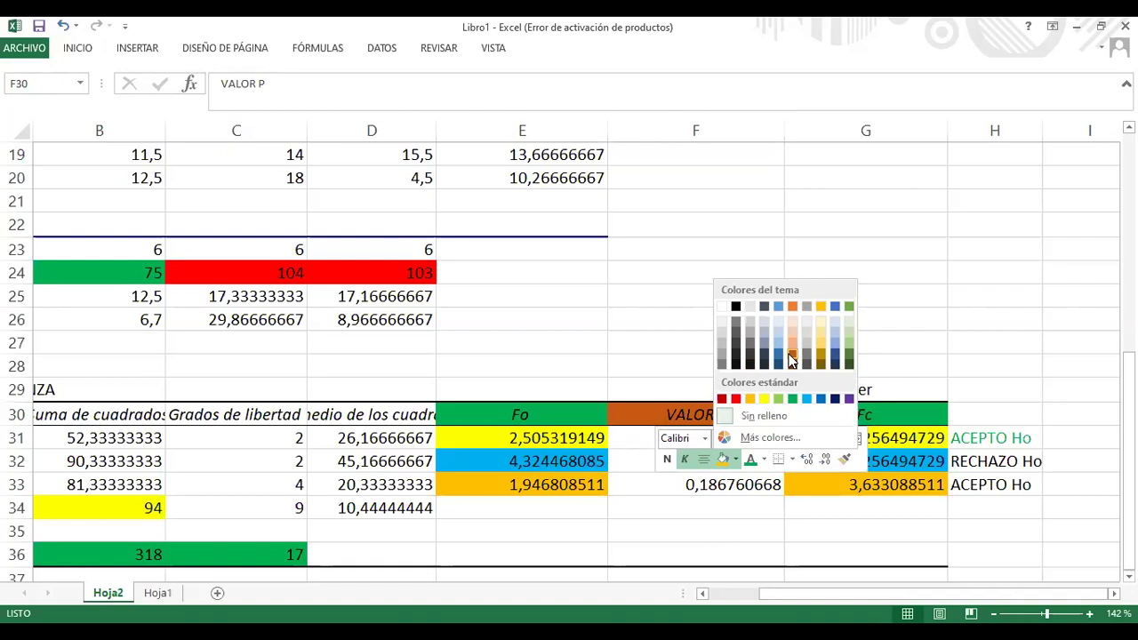
left_click(745, 532)
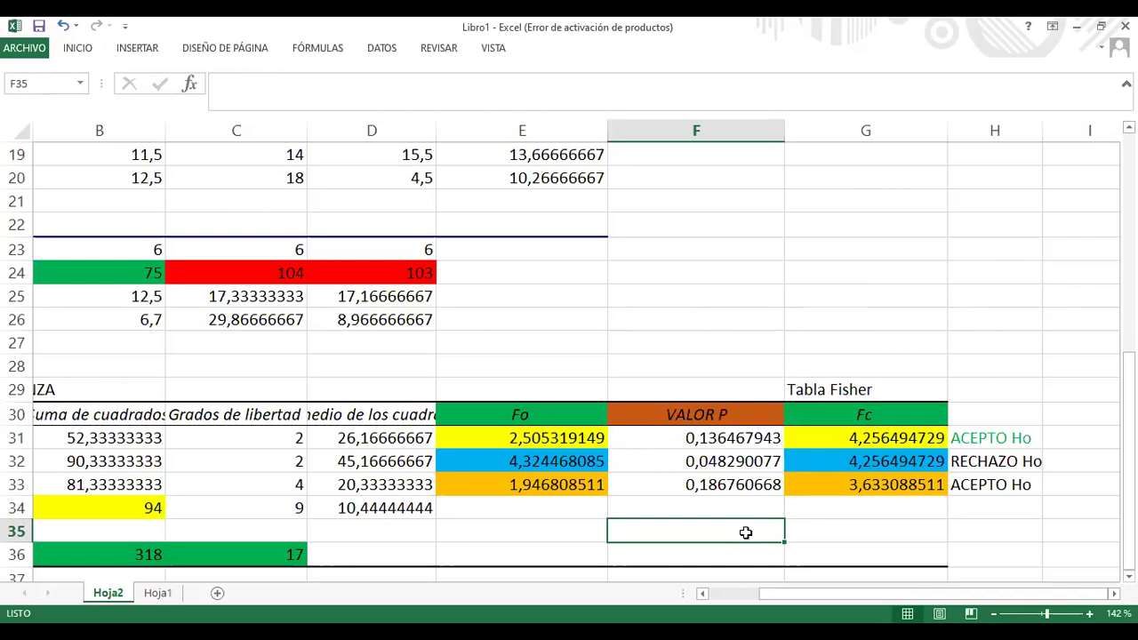
left_click(662, 315)
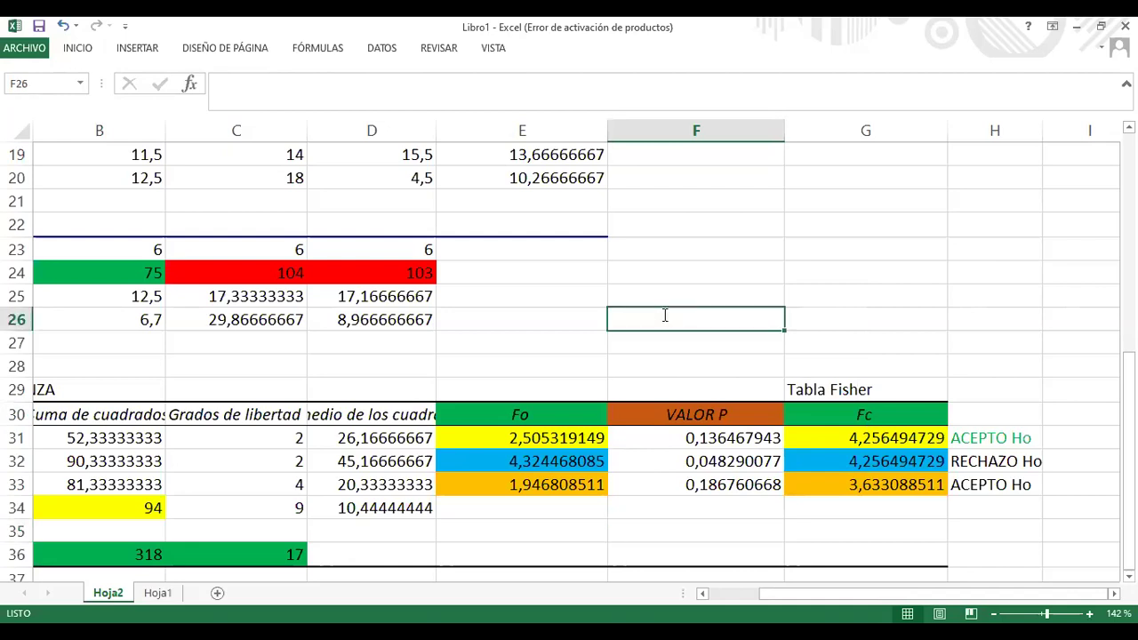
Note the decision rule above the variance table: SI P < 0.05 in cell F26 and RECHAZO Ho in cell G26
type("SI P")
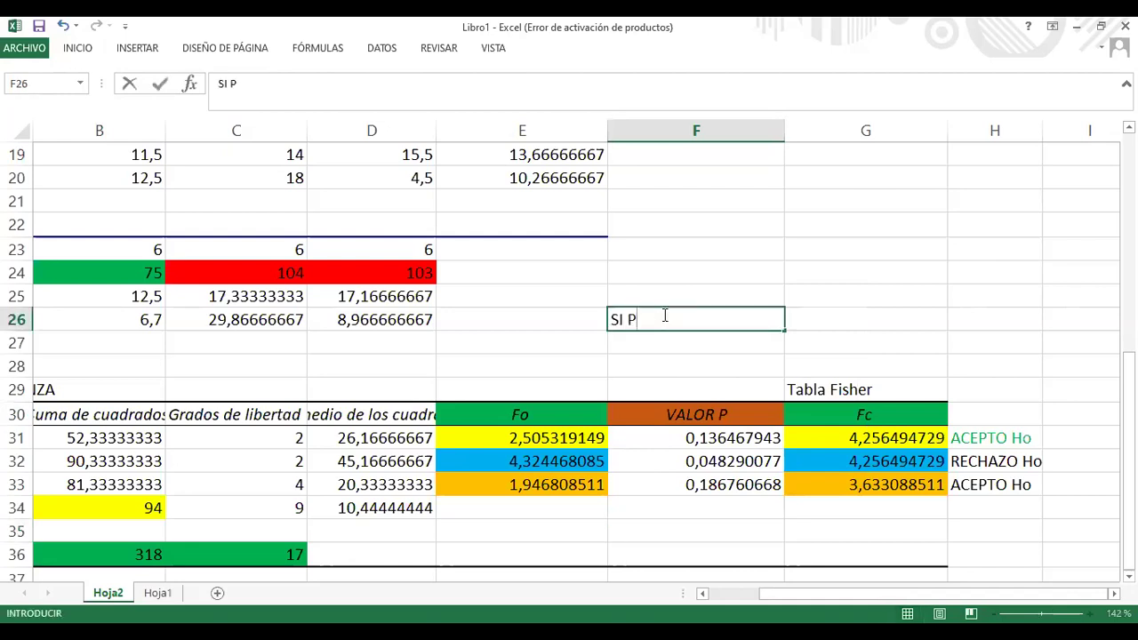
type(" < 0.05")
key("Tab")
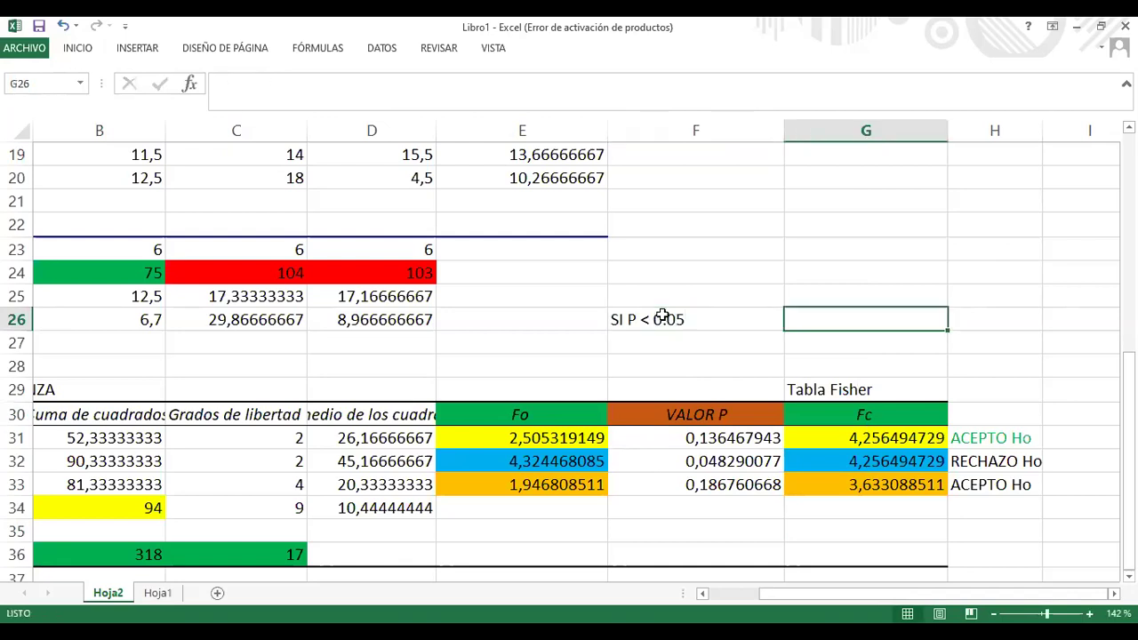
type("RECHAZO")
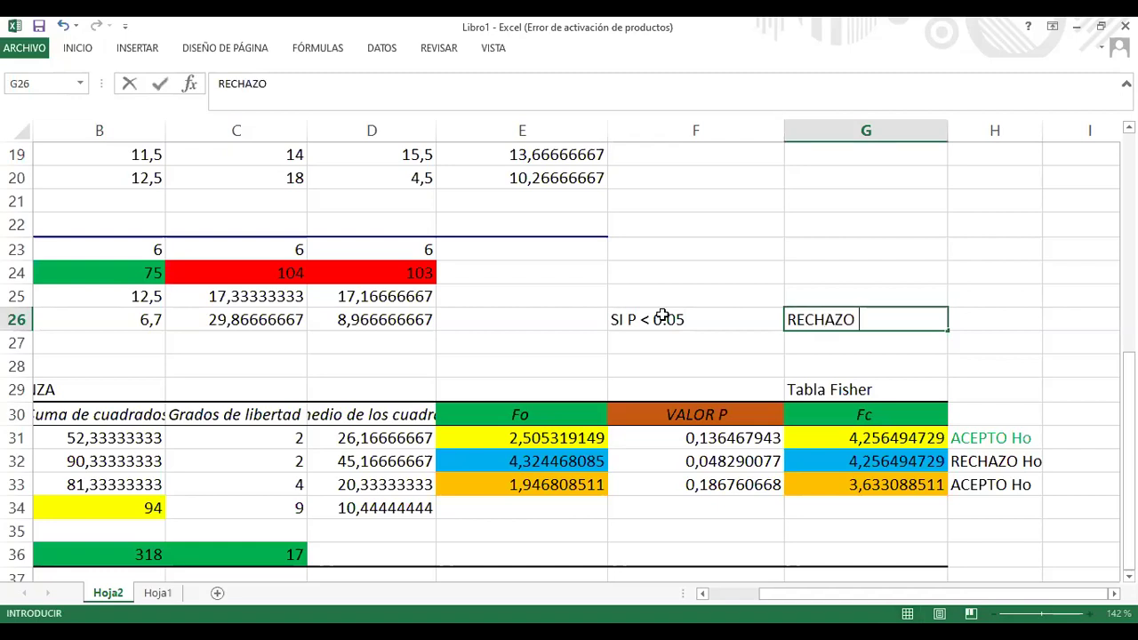
type(" Ho")
Fill the TRABAJADOR row's VALOR P cell, F32, with red
left_click(667, 461)
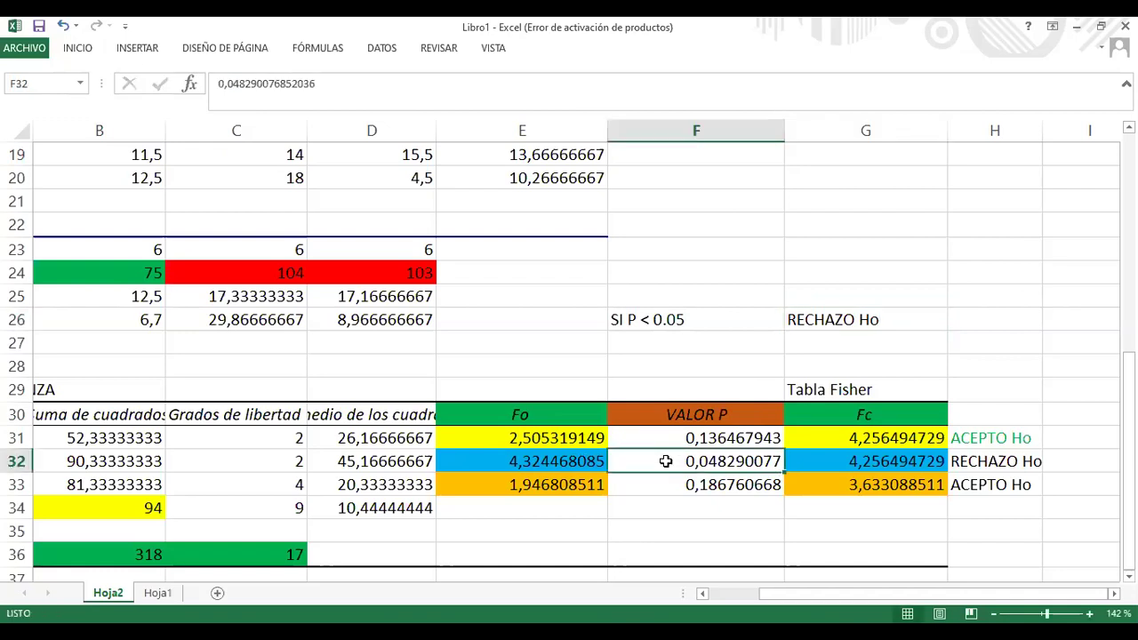
right_click(716, 490)
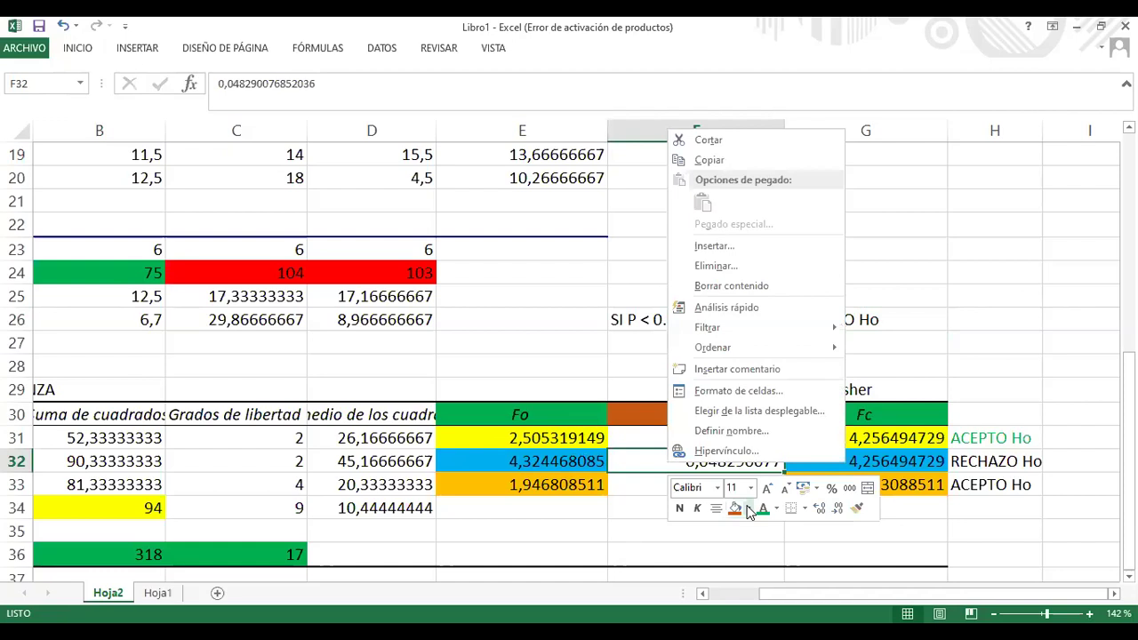
left_click(748, 510)
left_click(749, 448)
left_click(699, 539)
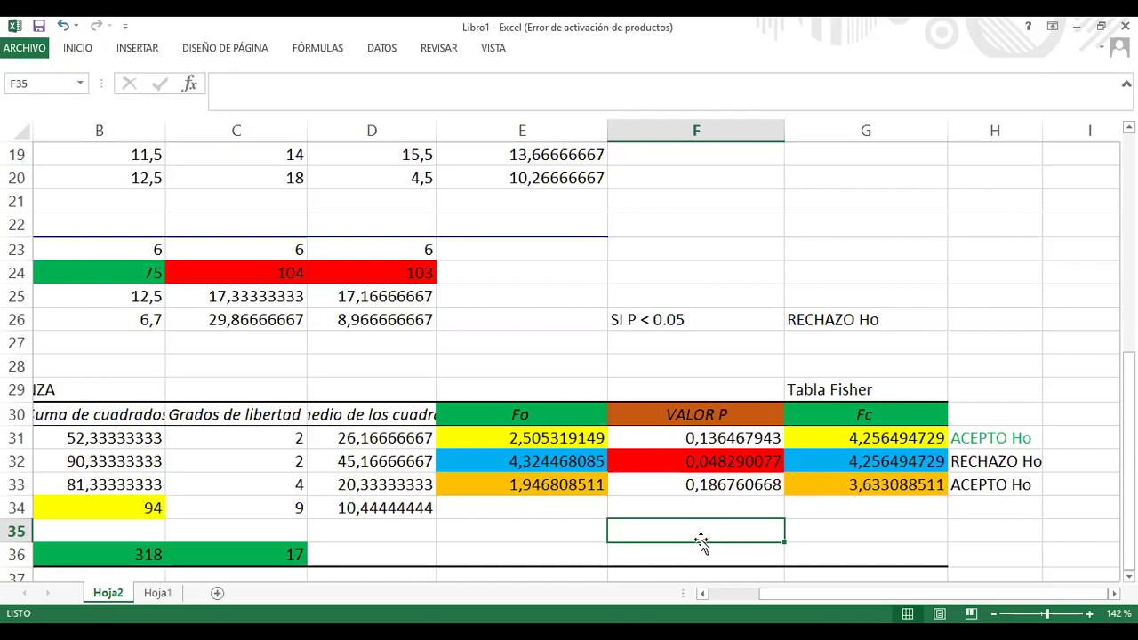
Color the VALOR P figures of the MAQUINA and MAQ*TRABAJADOR rows, cells F31 and F33, in green font
left_click(678, 437)
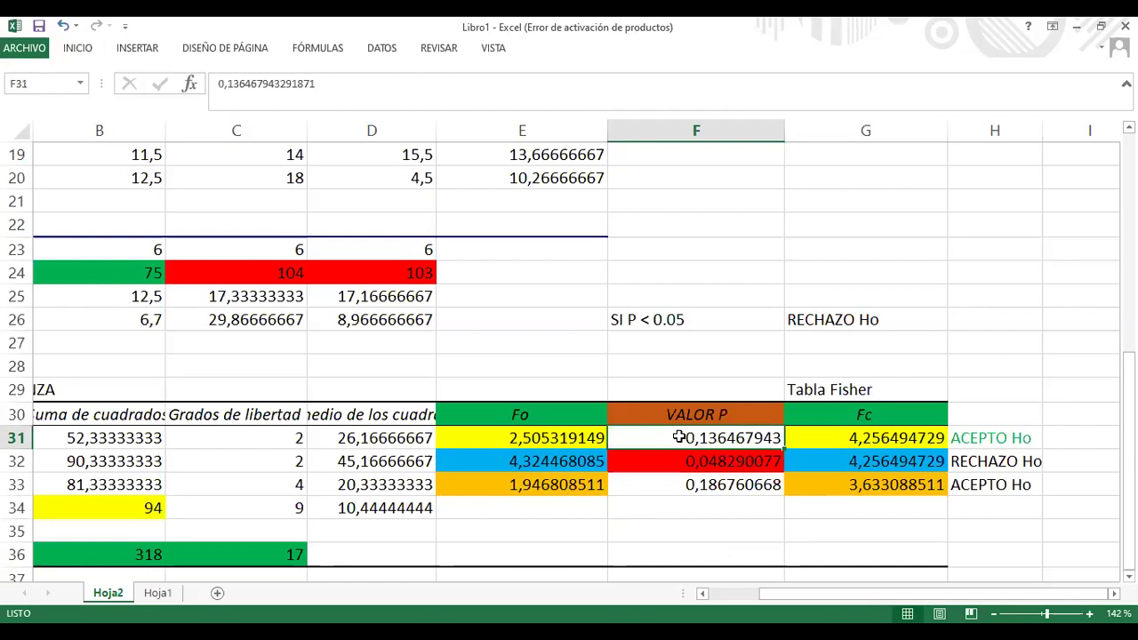
right_click(678, 437)
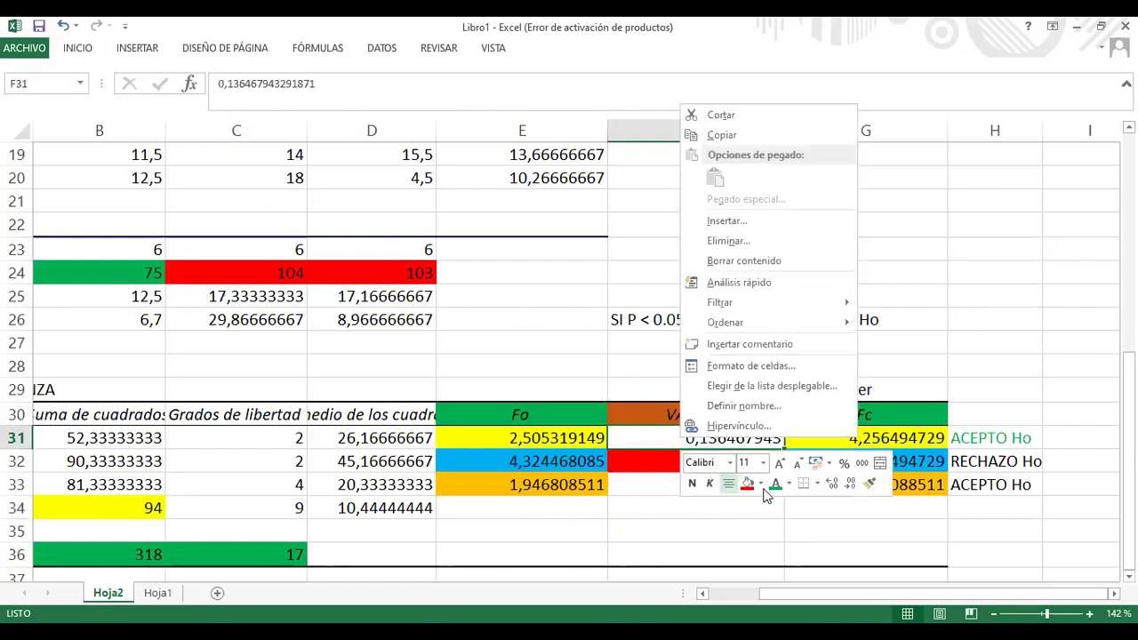
left_click(775, 487)
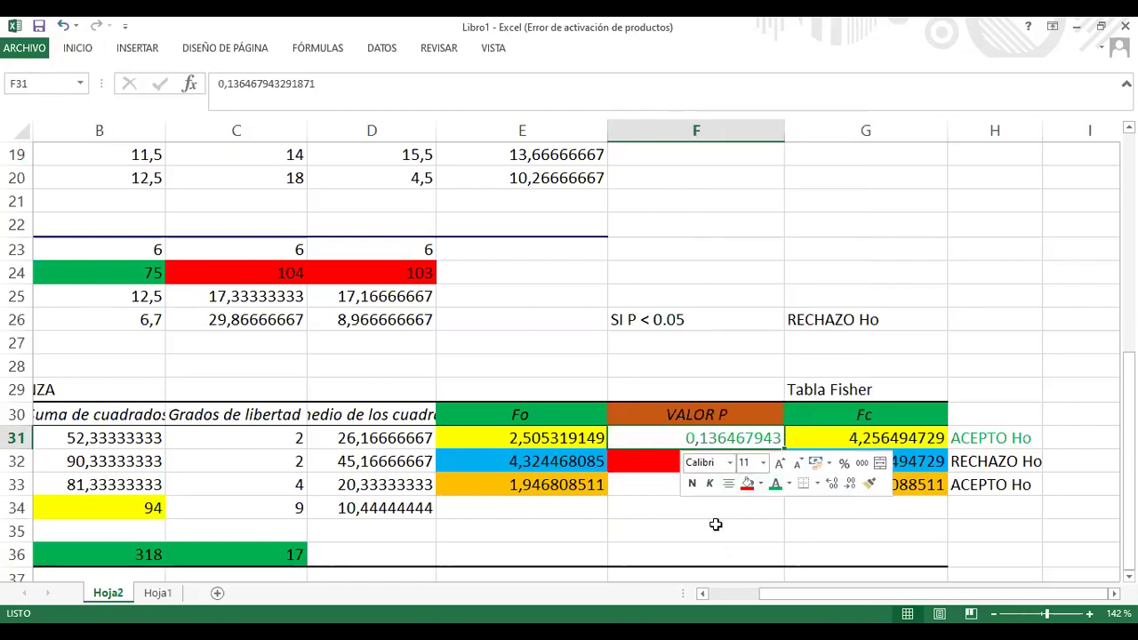
left_click(716, 525)
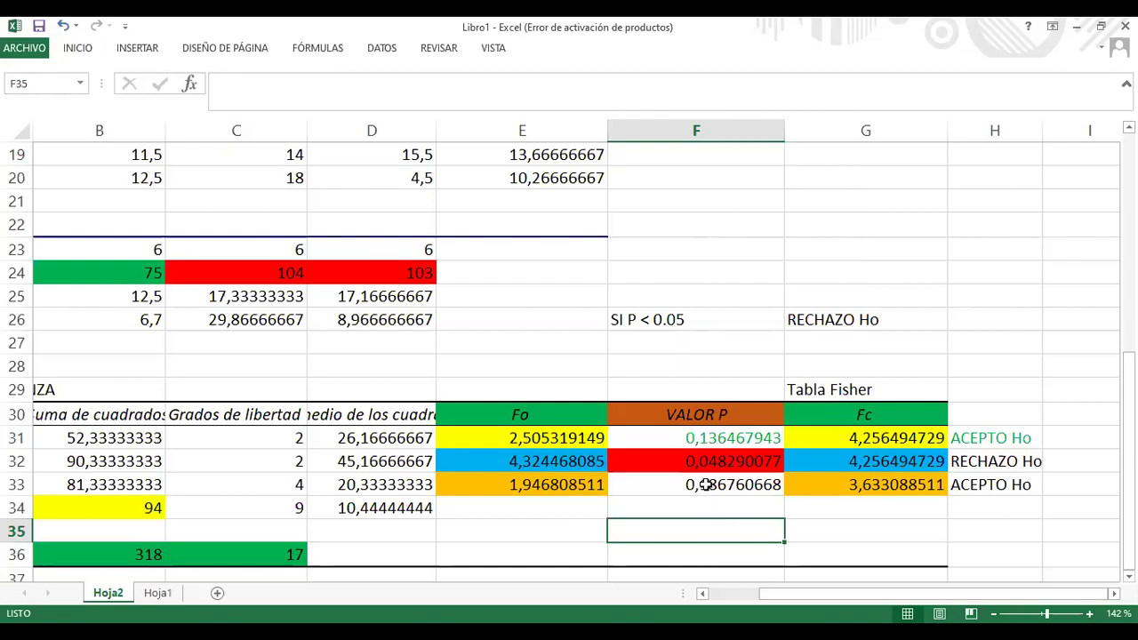
left_click(705, 485)
right_click(706, 485)
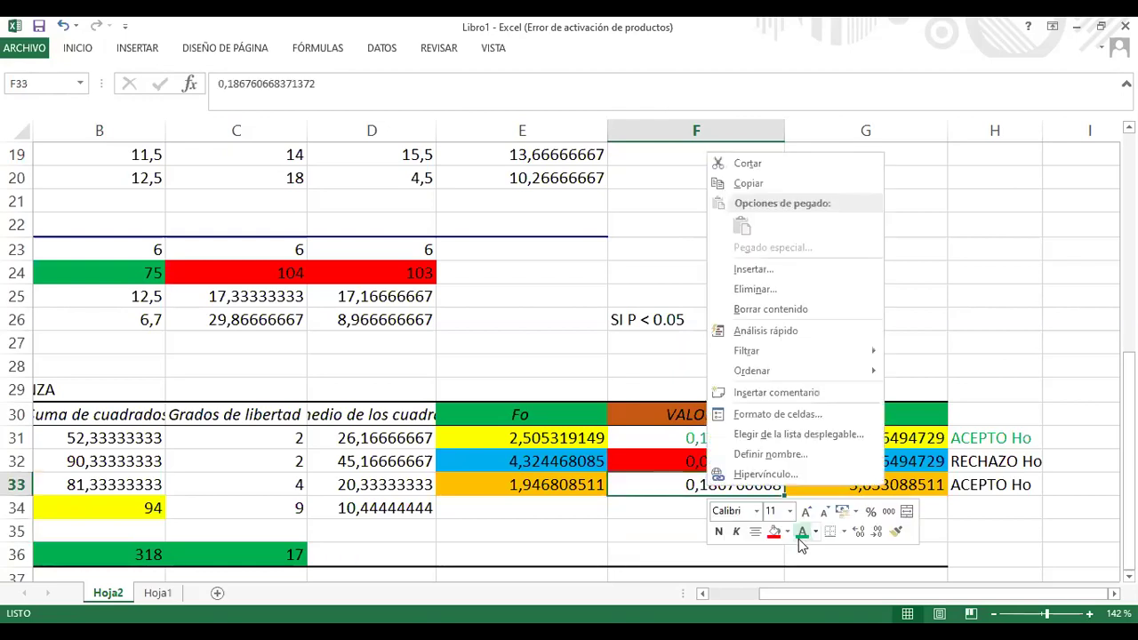
left_click(802, 538)
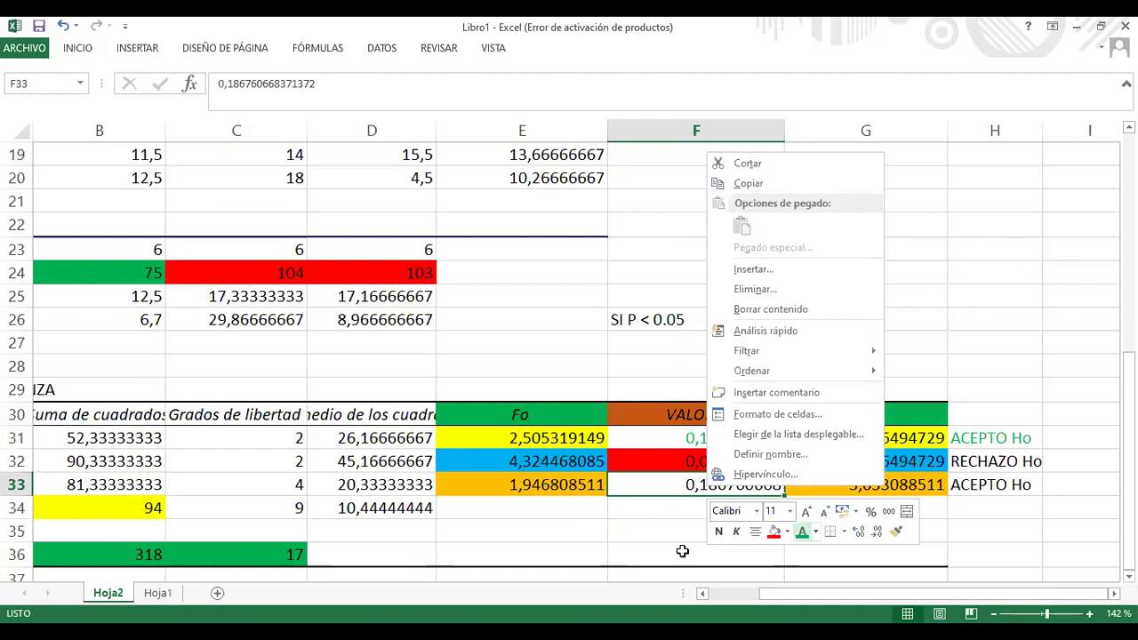
left_click(681, 552)
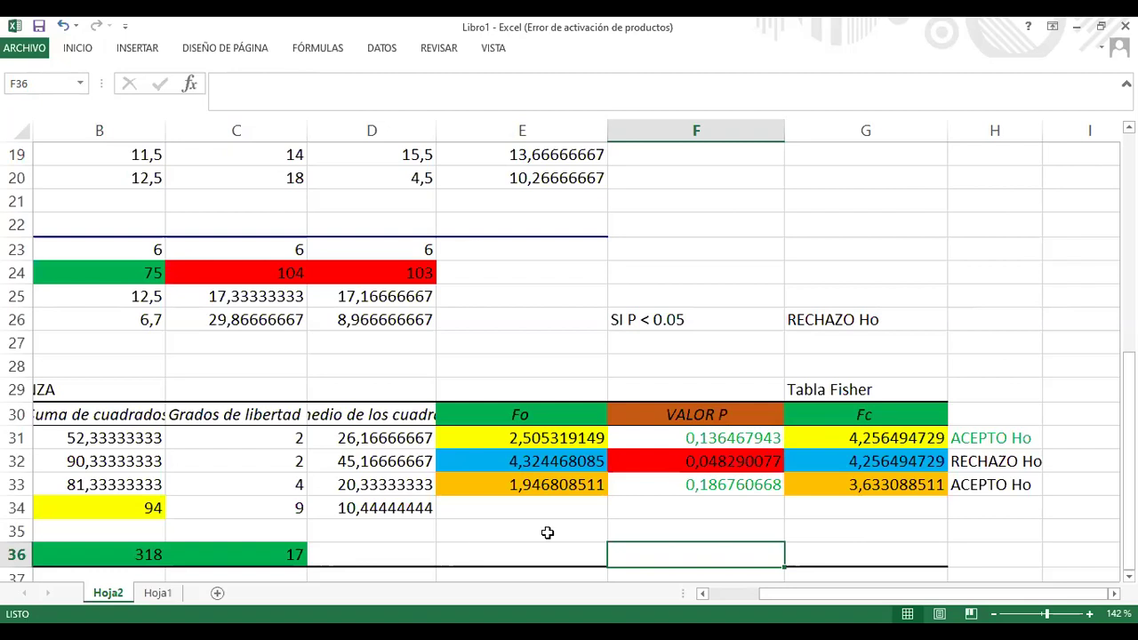
Examine the variance table from the source names across to the Fo, VALOR P, Fc and Ho decision columns
left_click(703, 594)
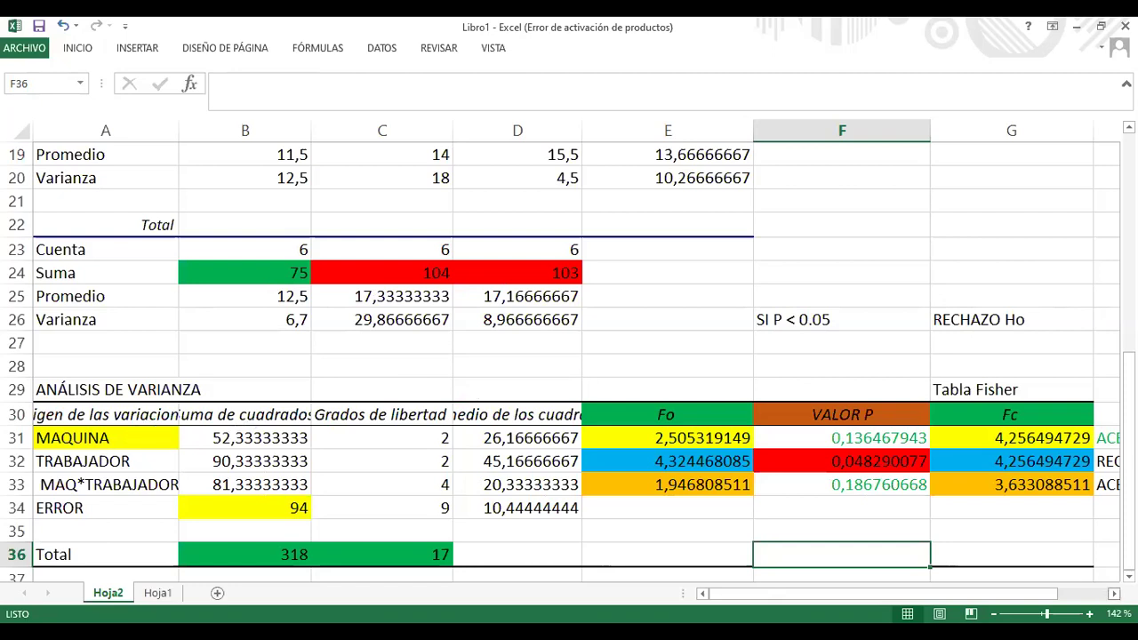
left_click(1114, 593)
left_click(1114, 593)
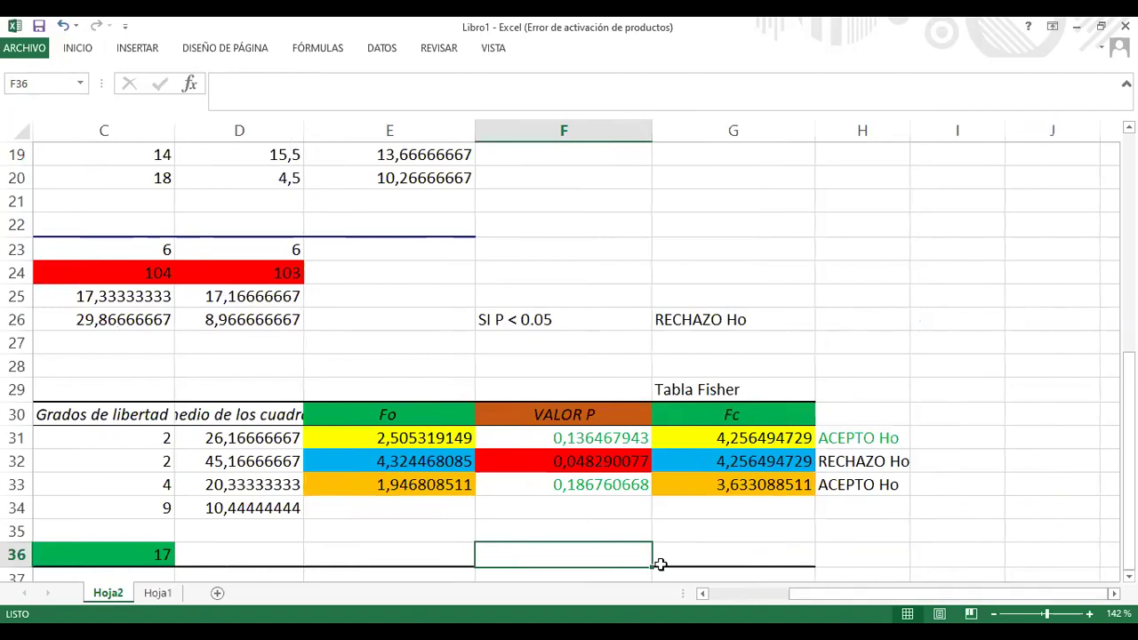
left_click(702, 593)
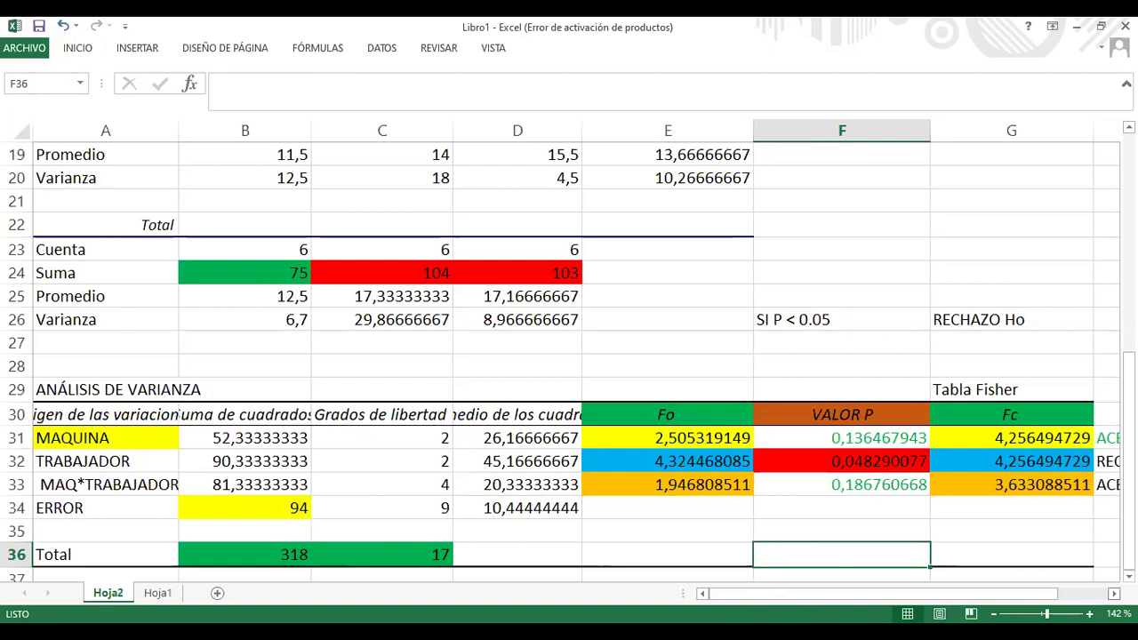
scroll(569, 355, "right", 1)
scroll(569, 356, "right", 1)
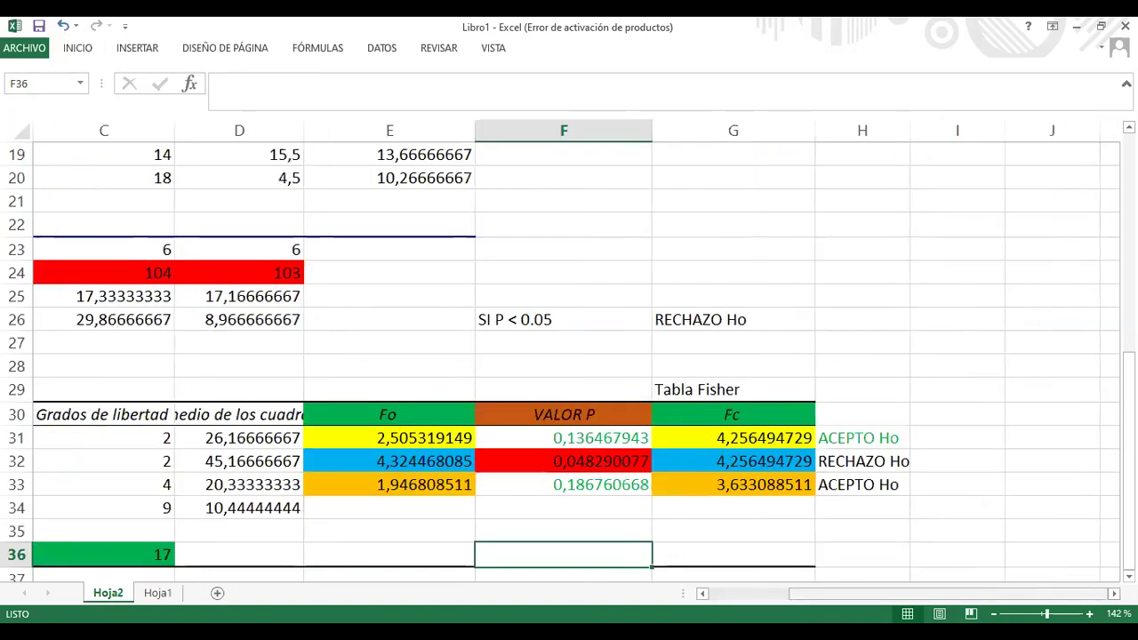
double_click(703, 592)
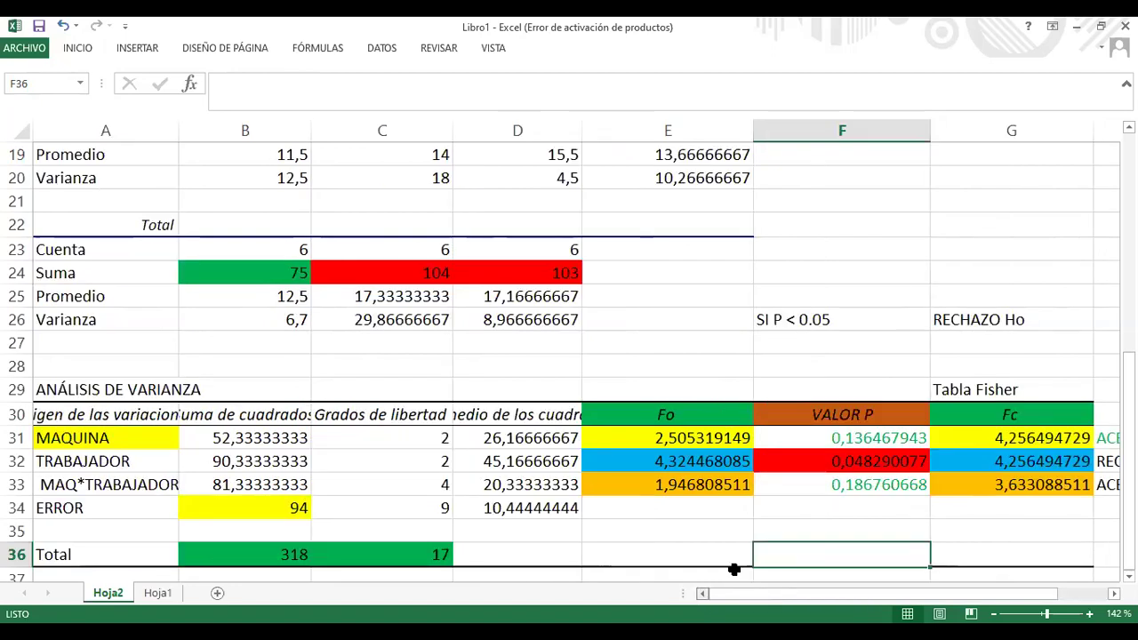
left_click(1114, 593)
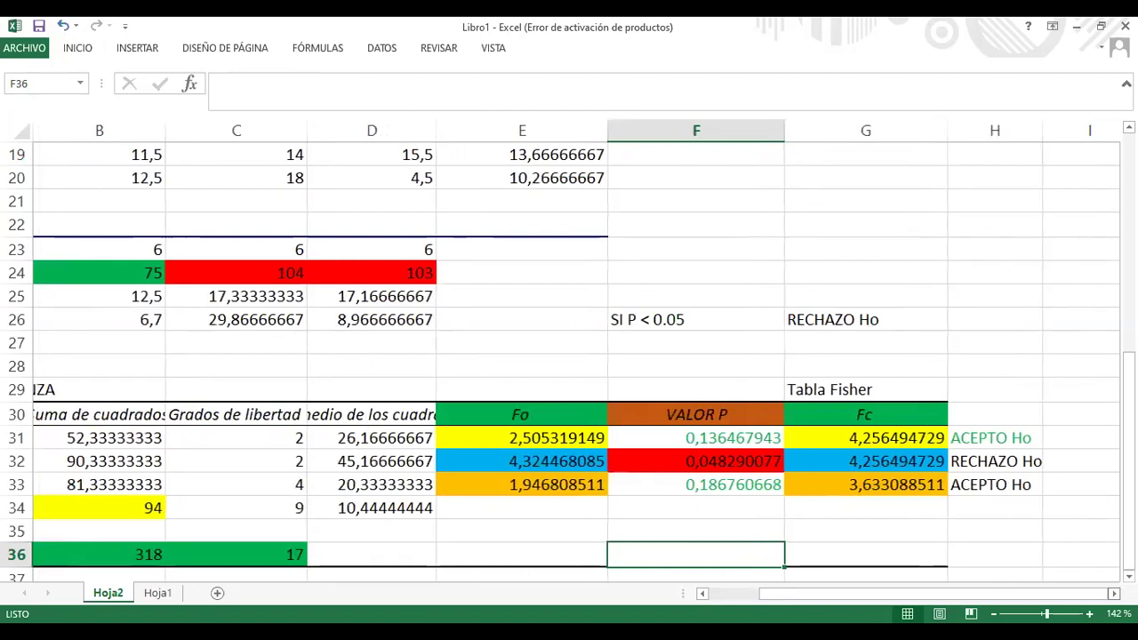
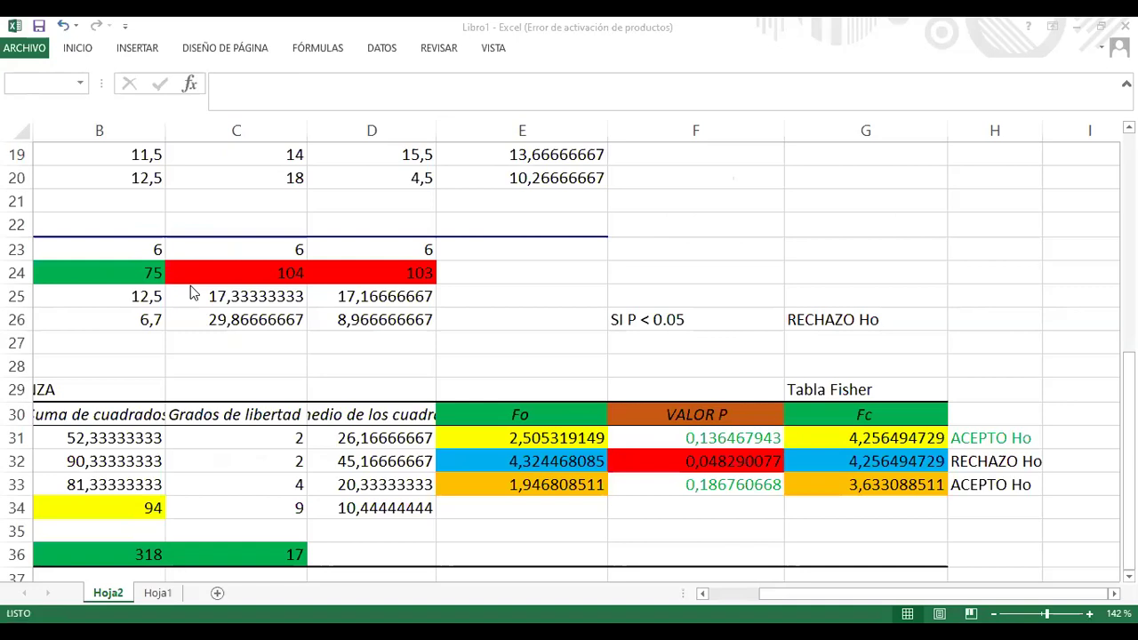
Create a new blank workbook
left_click(190, 285)
key("Escape")
left_click(24, 52)
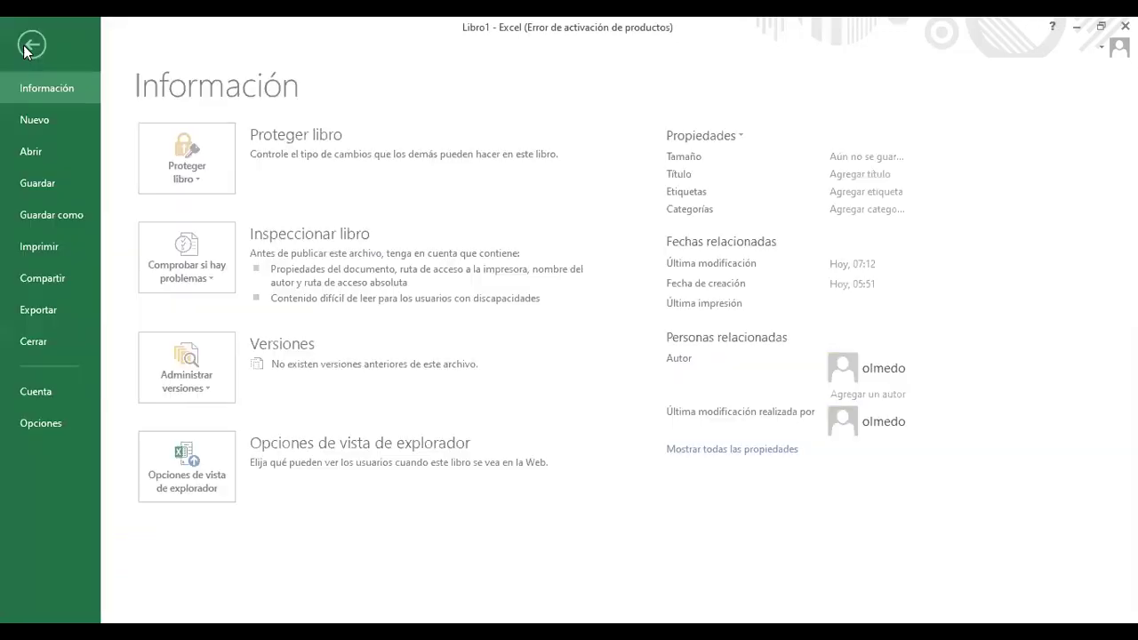
left_click(41, 120)
left_click(238, 297)
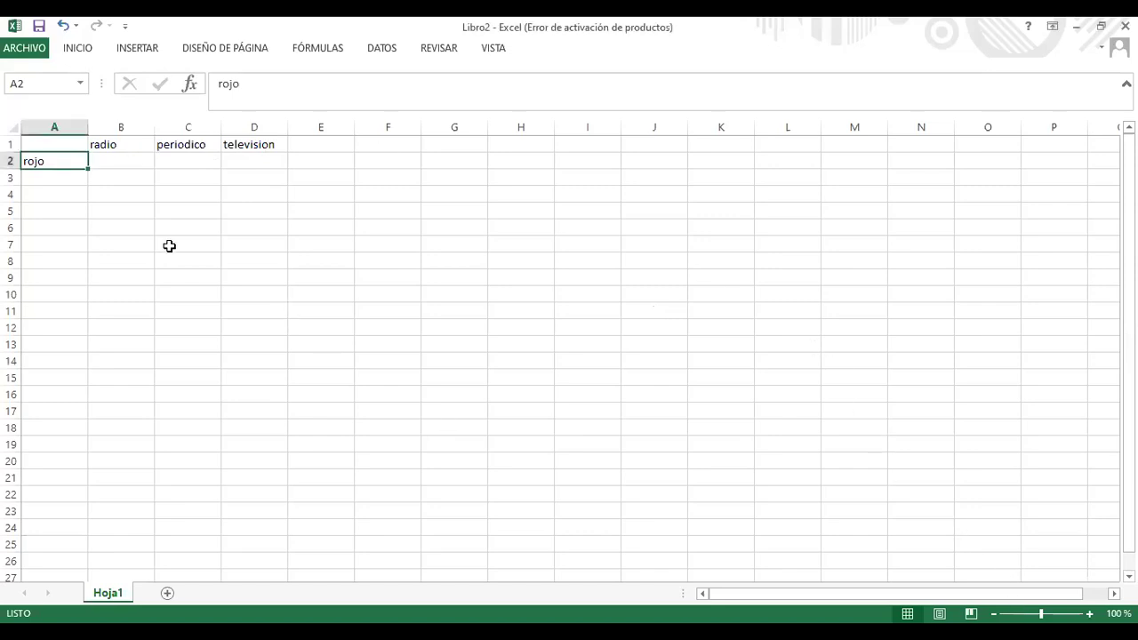
Enter the radio values for rojo, 42, 47 and 50, in cells B2 to B4
left_click(115, 199)
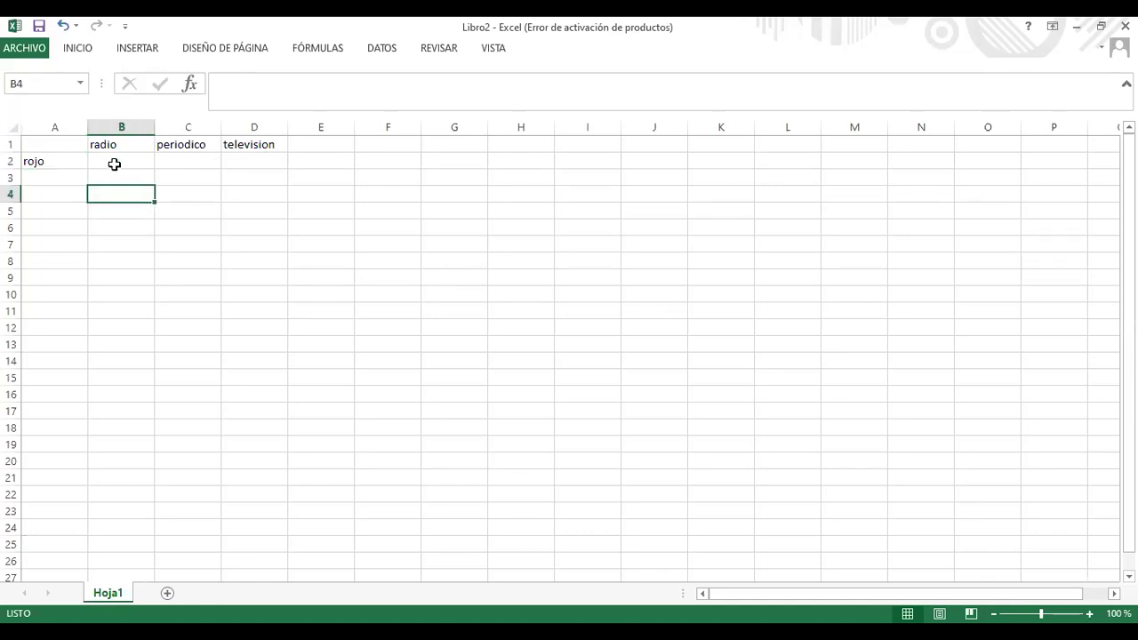
left_click(114, 164)
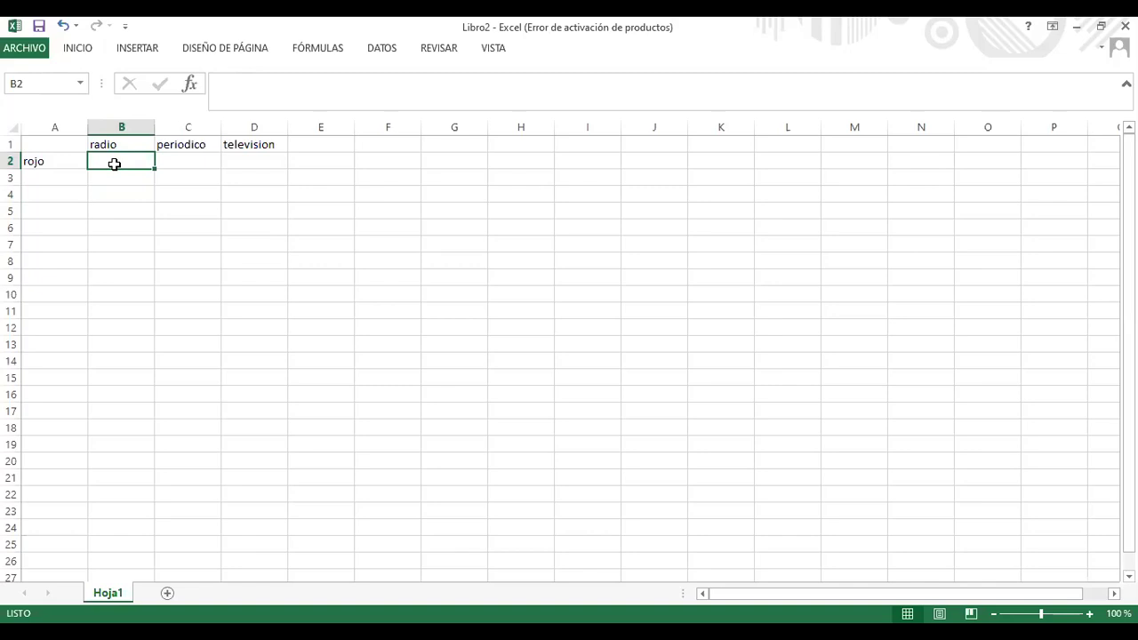
type("42")
key("Return")
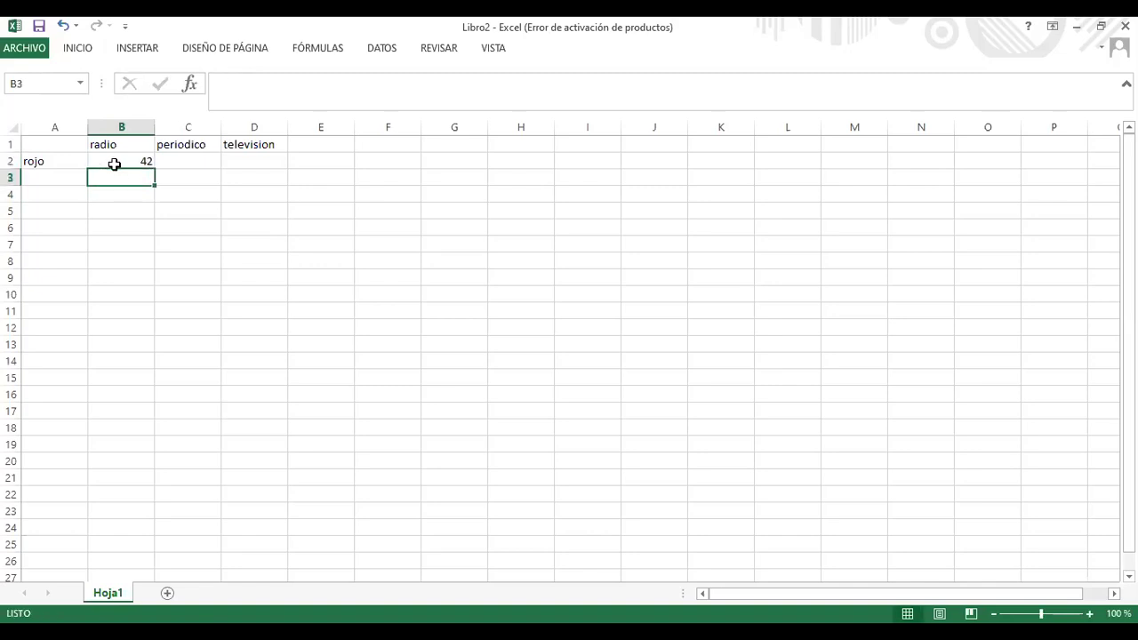
type("47")
key("Return")
type("50")
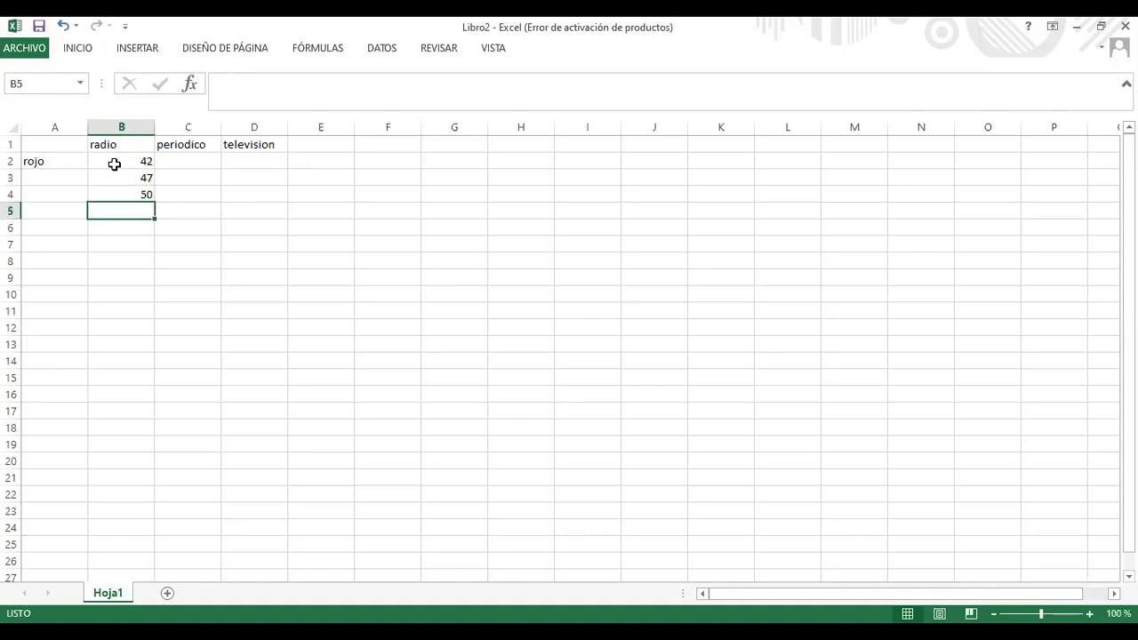
Label cell A5 verde and enter its radio values 39, 42 and 45 in cells B5 to B7
key("Left")
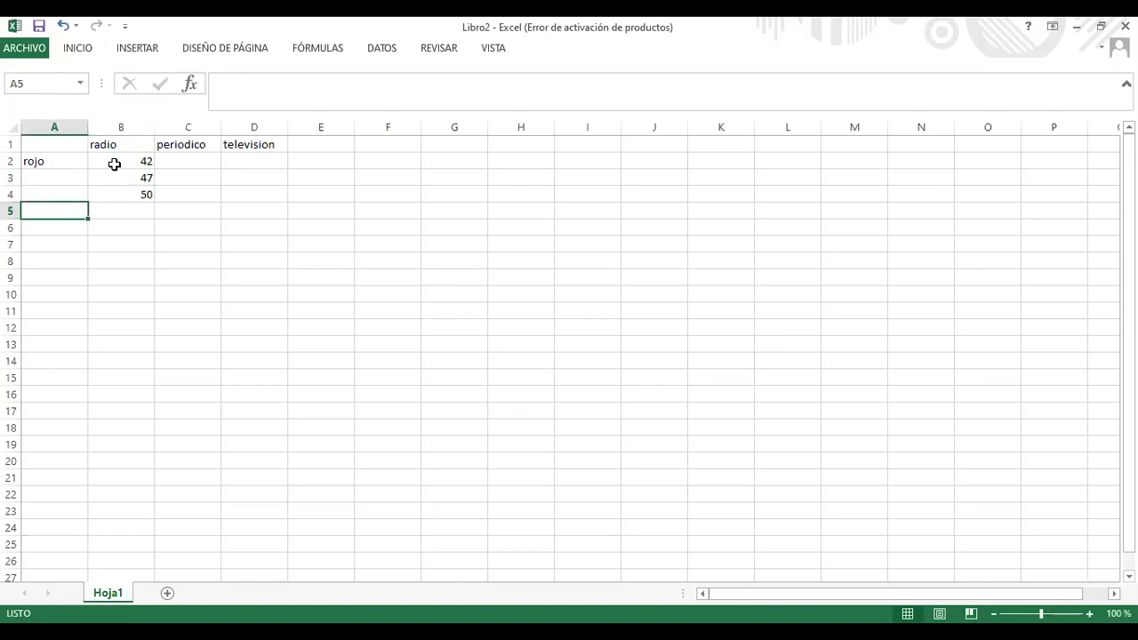
type("verde")
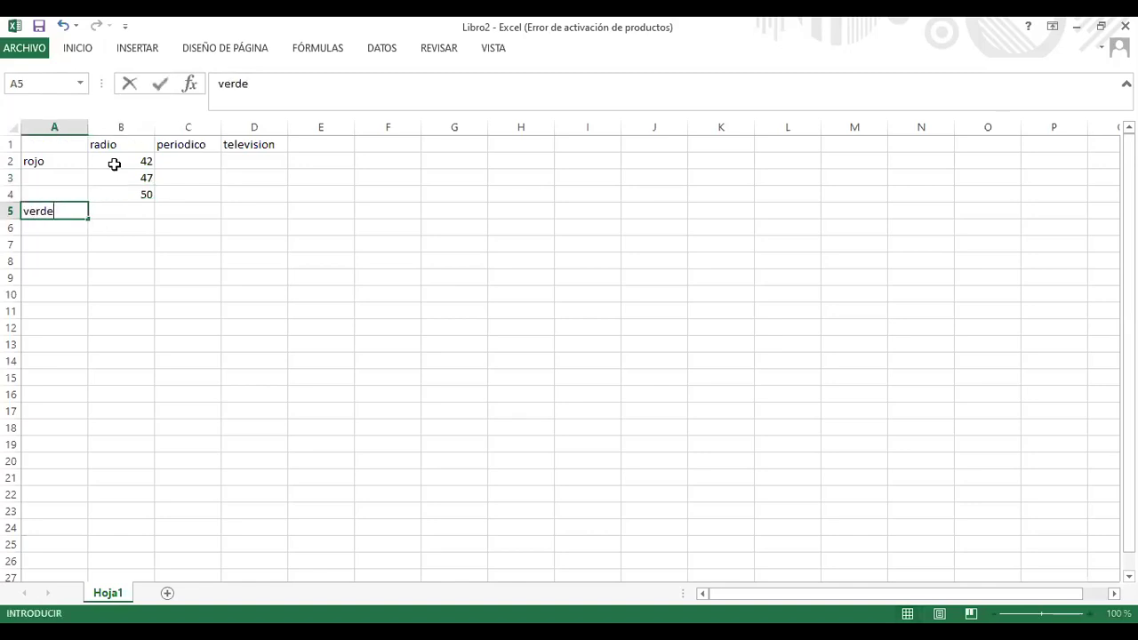
key("Right")
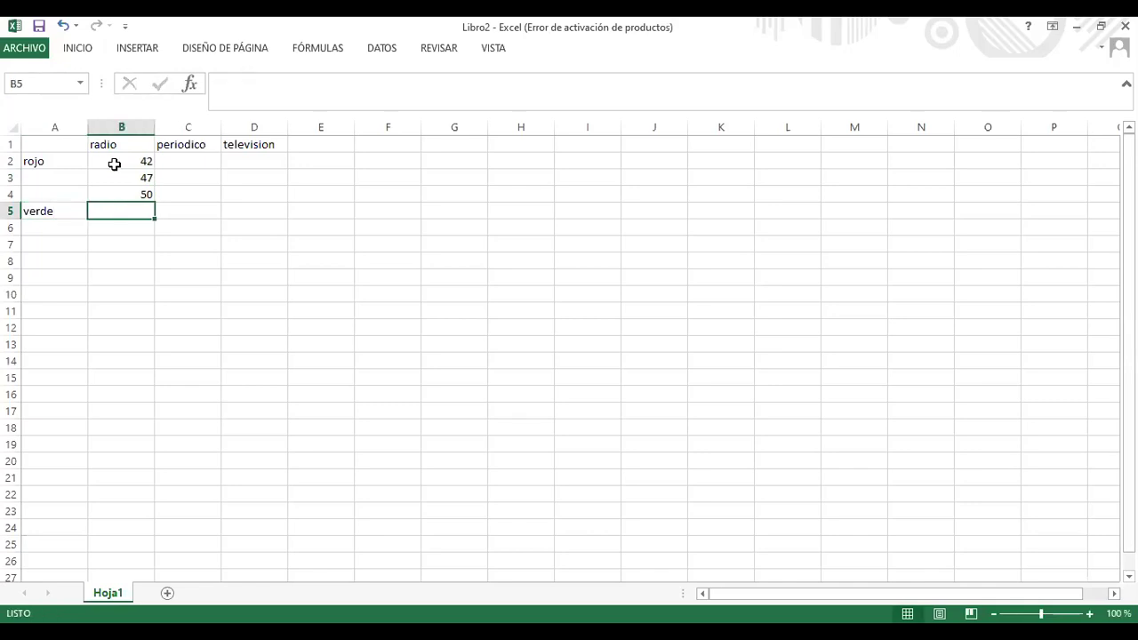
type("39")
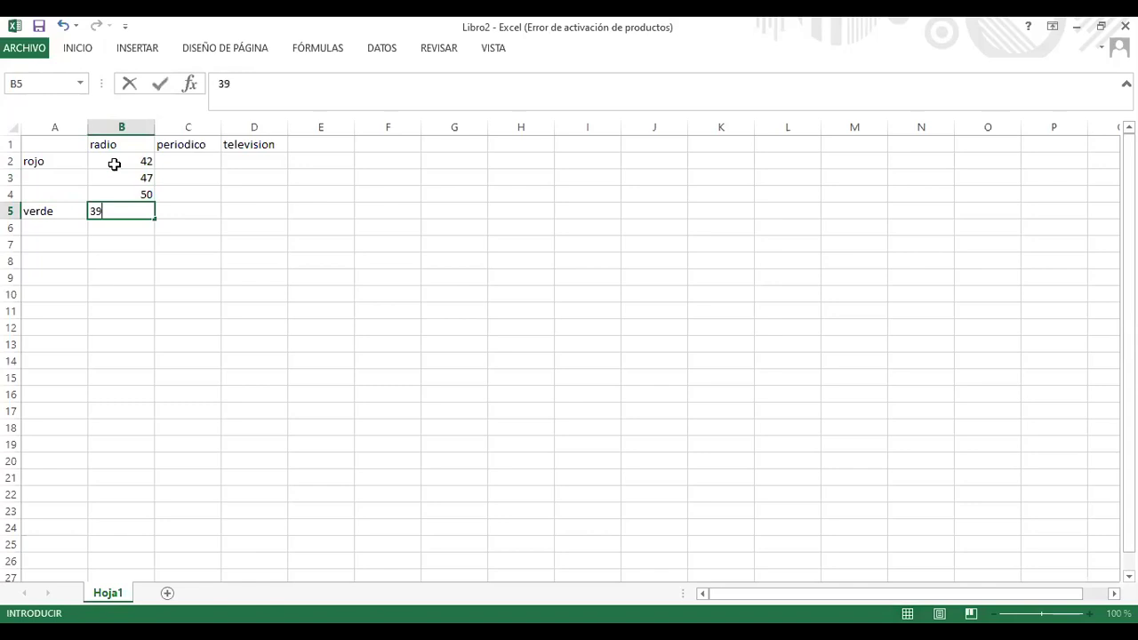
key("Return")
type("42")
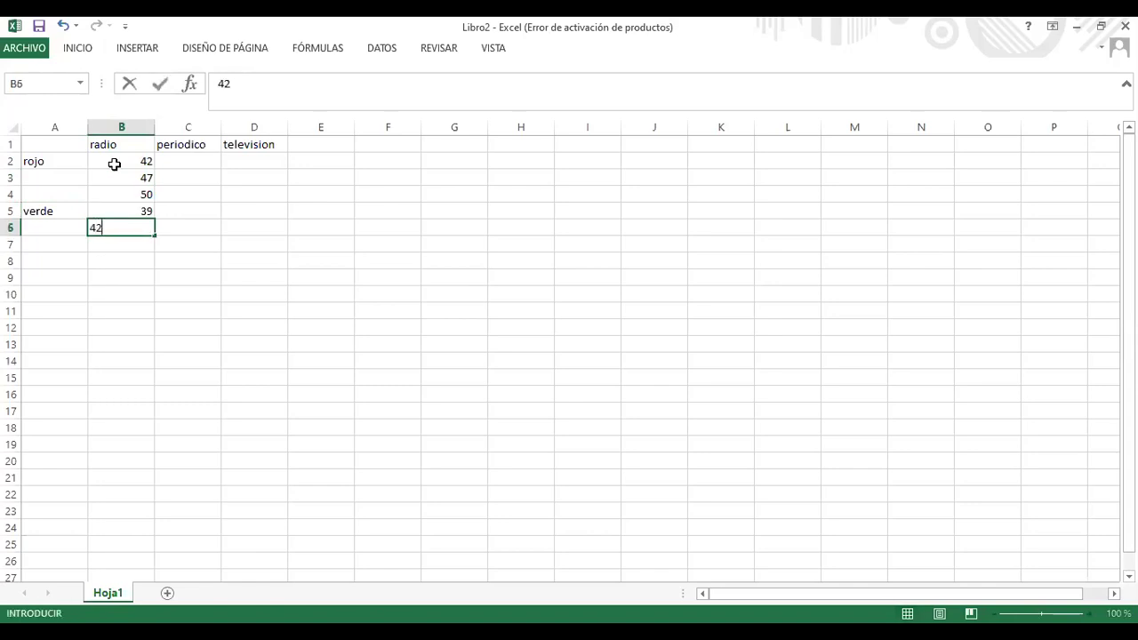
key("Return")
type("45")
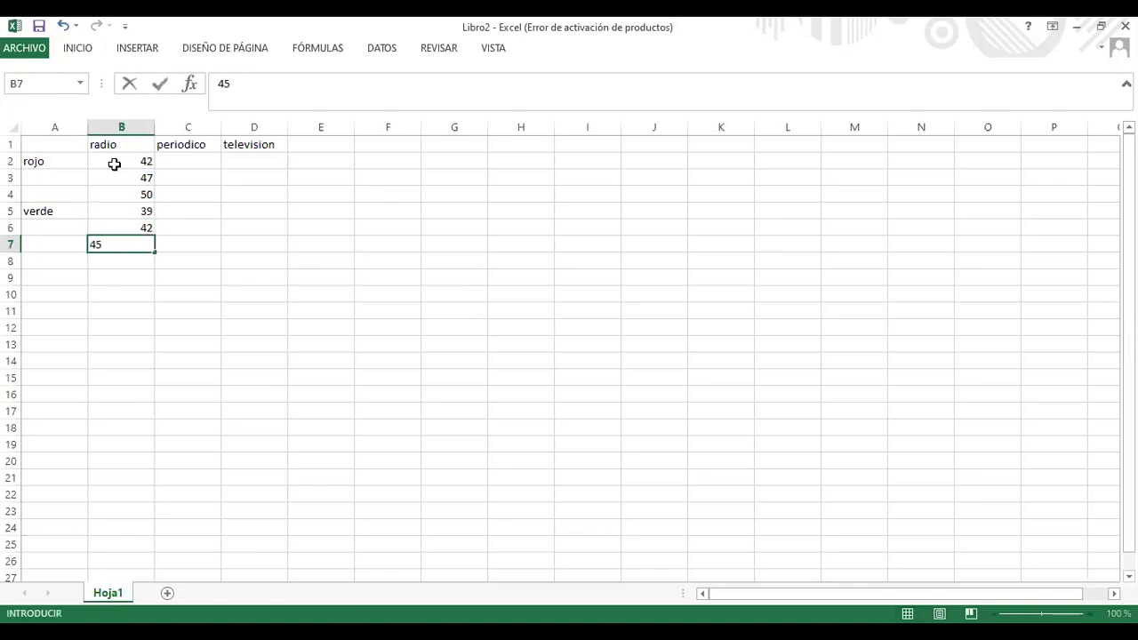
key("Return")
Enter the periodico values for rojo, 50, 53 and 57, in cells C2 to C4
key("Up")
key("Up")
key("Up")
key("Up")
key("Up")
key("Up")
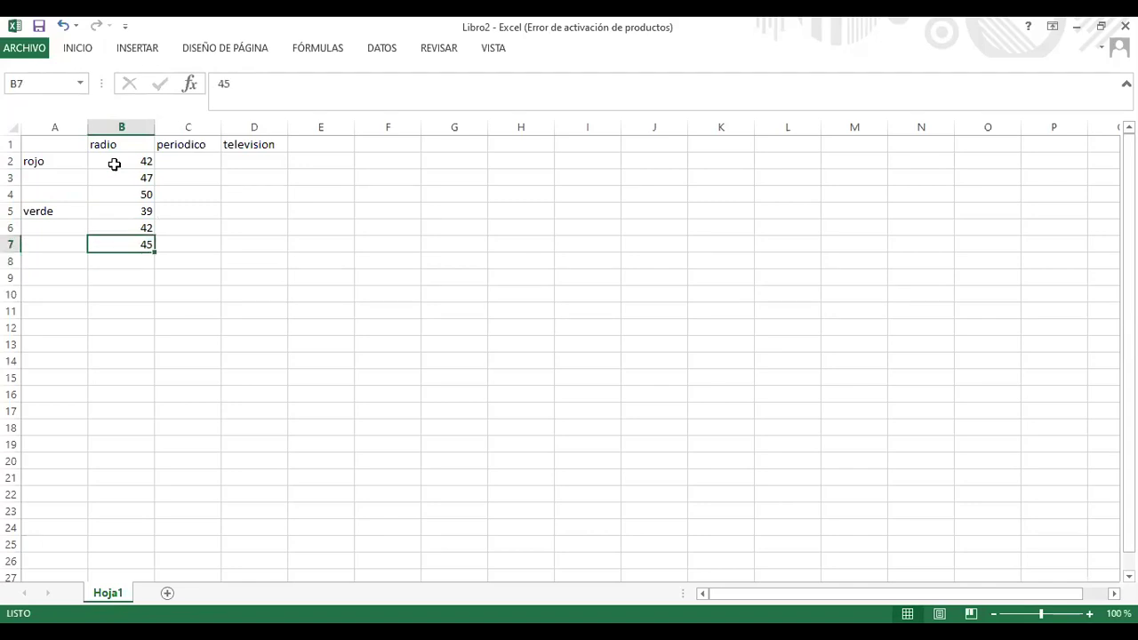
key("Right")
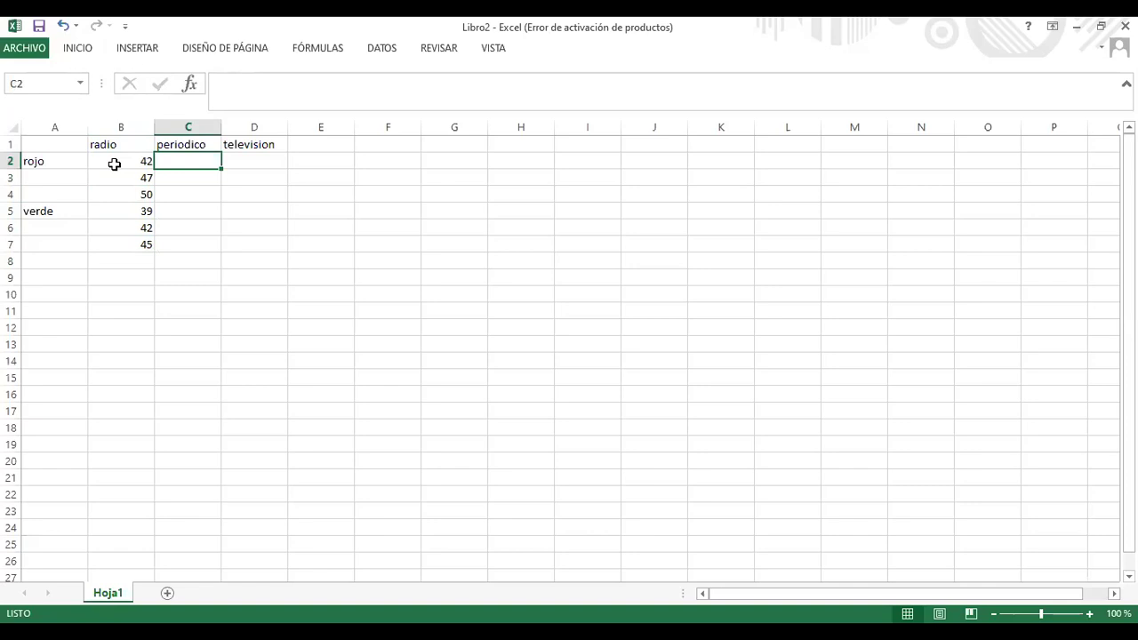
type("50")
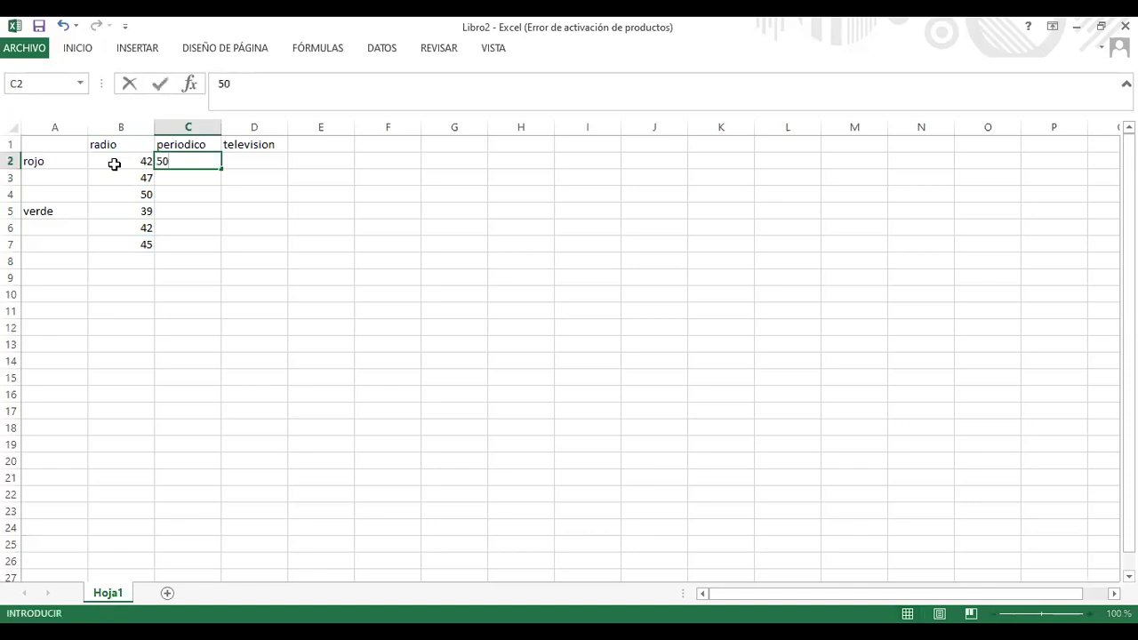
key("Return")
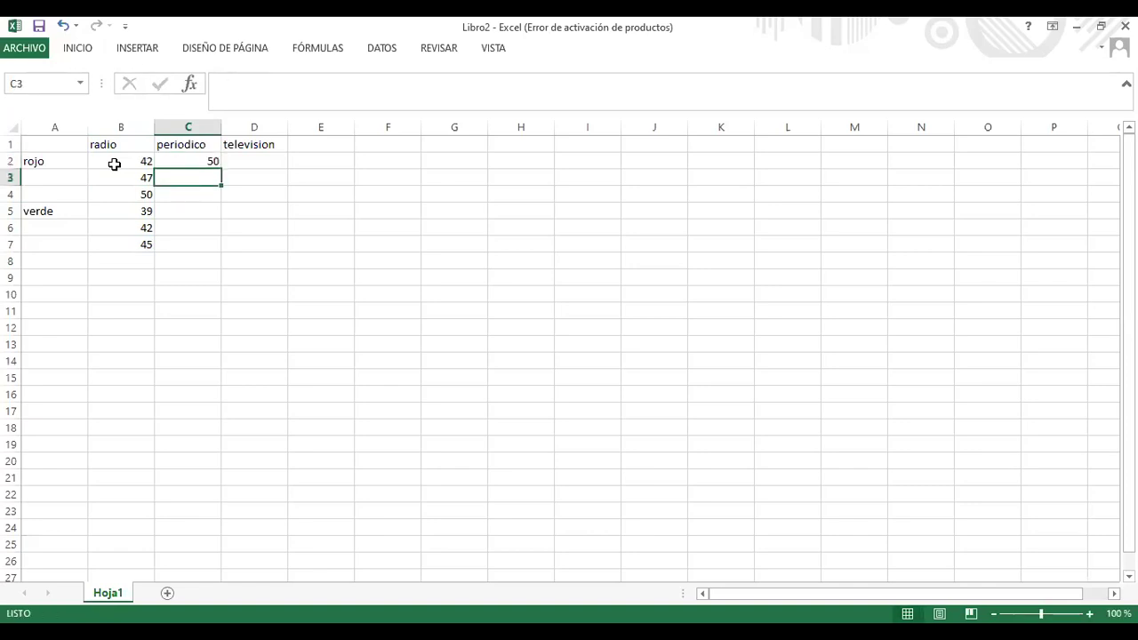
type("53")
key("Return")
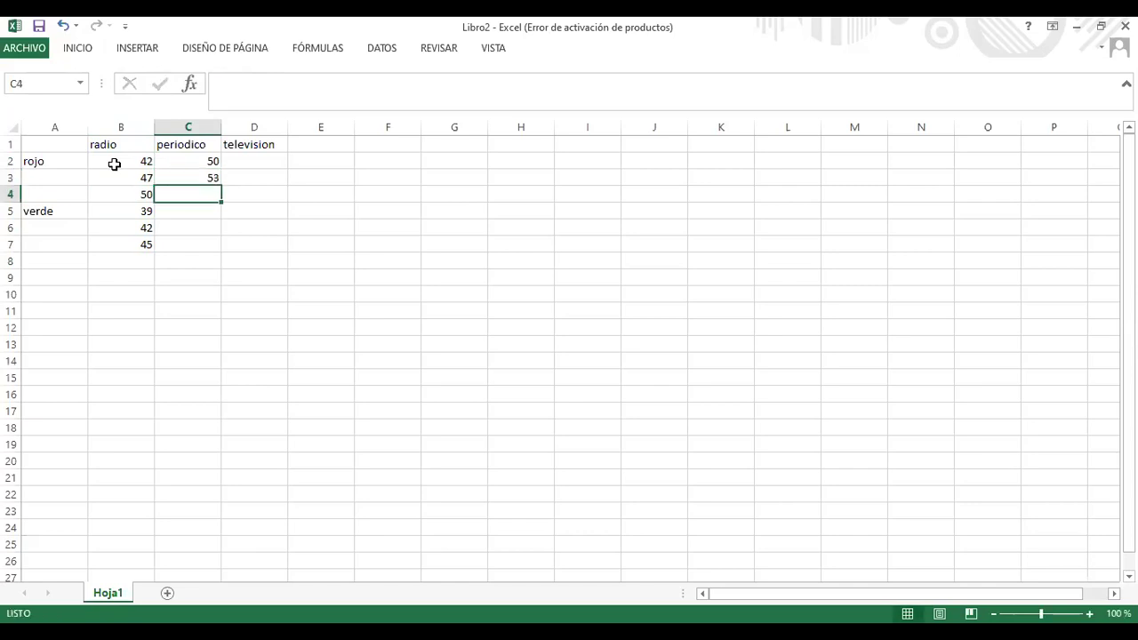
type("57")
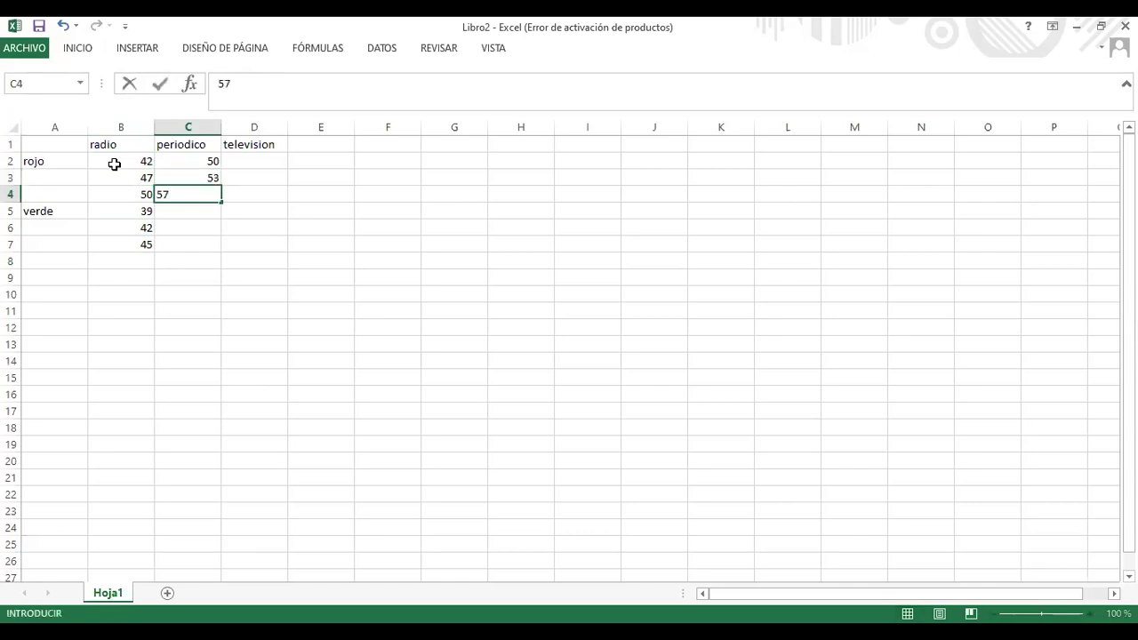
key("Return")
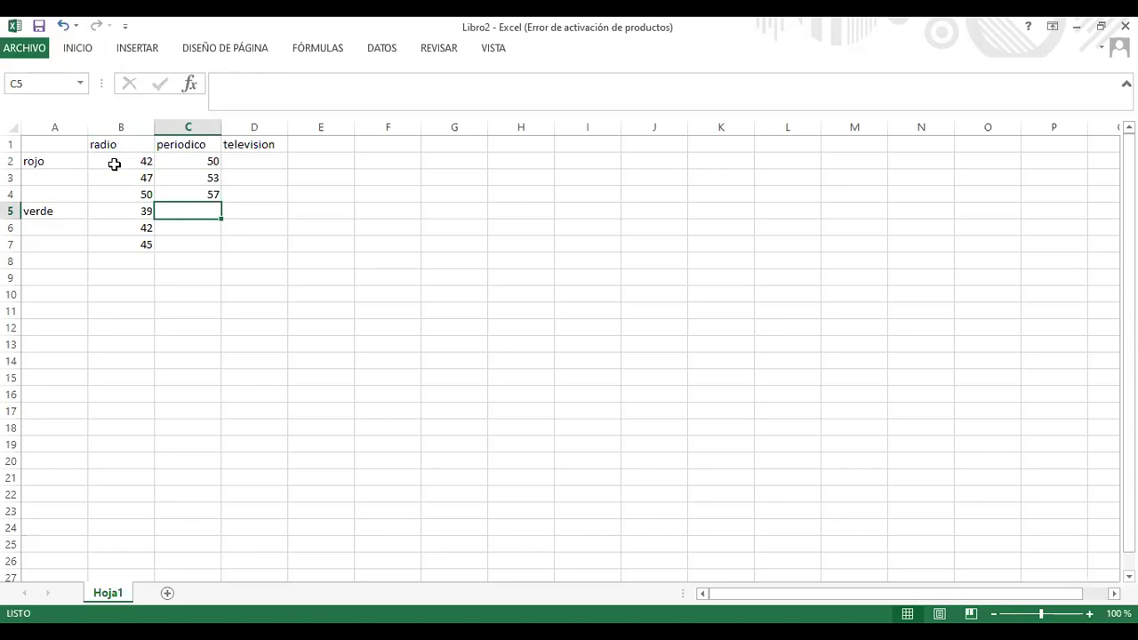
Enter the periodico values for verde, 61, 69 and 63, in cells C5 to C7
type("61")
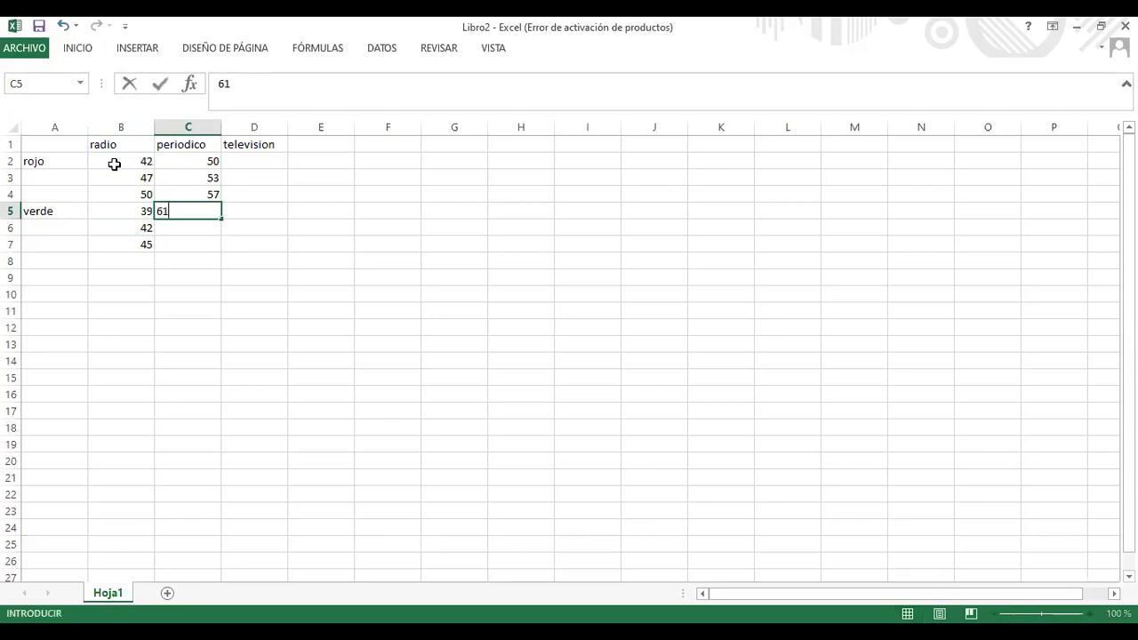
key("Return")
type("69")
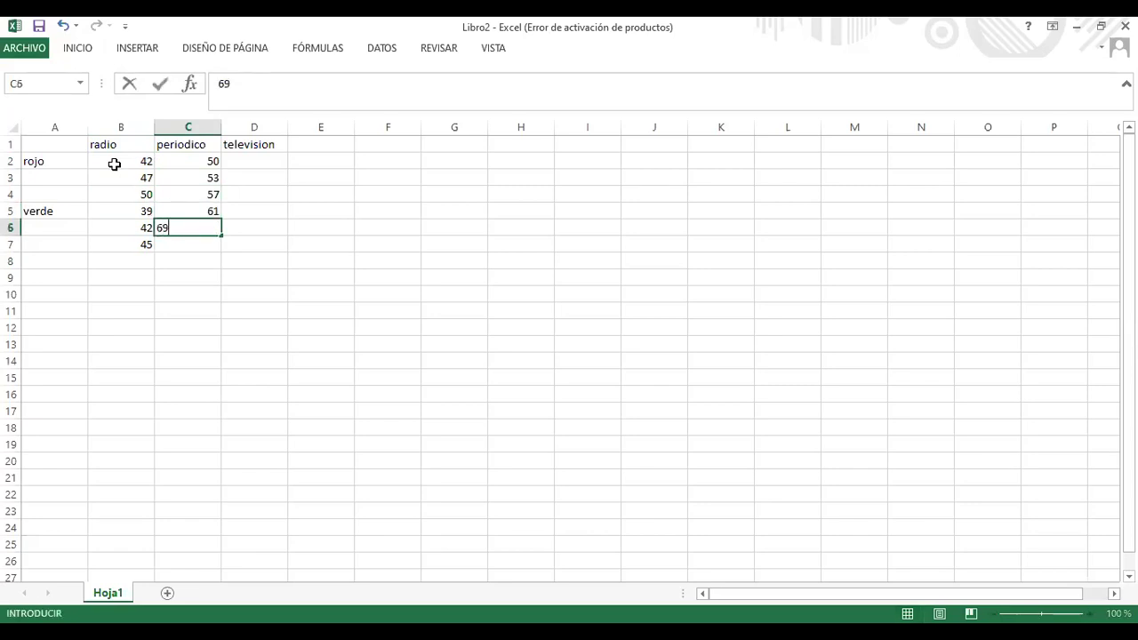
key("Return")
type("63")
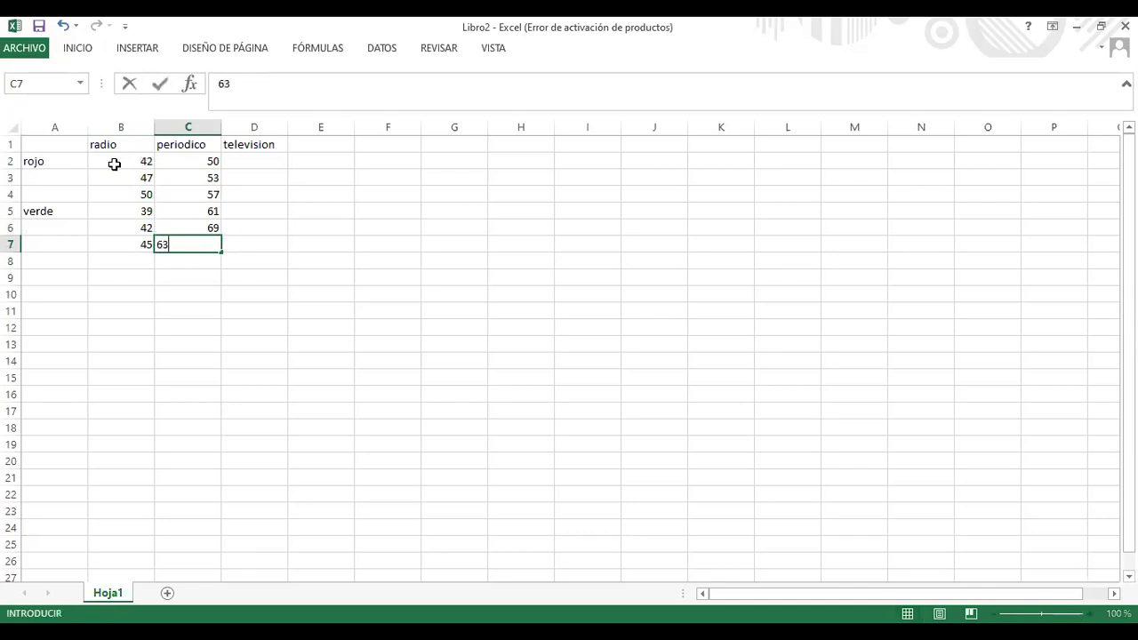
key("Return")
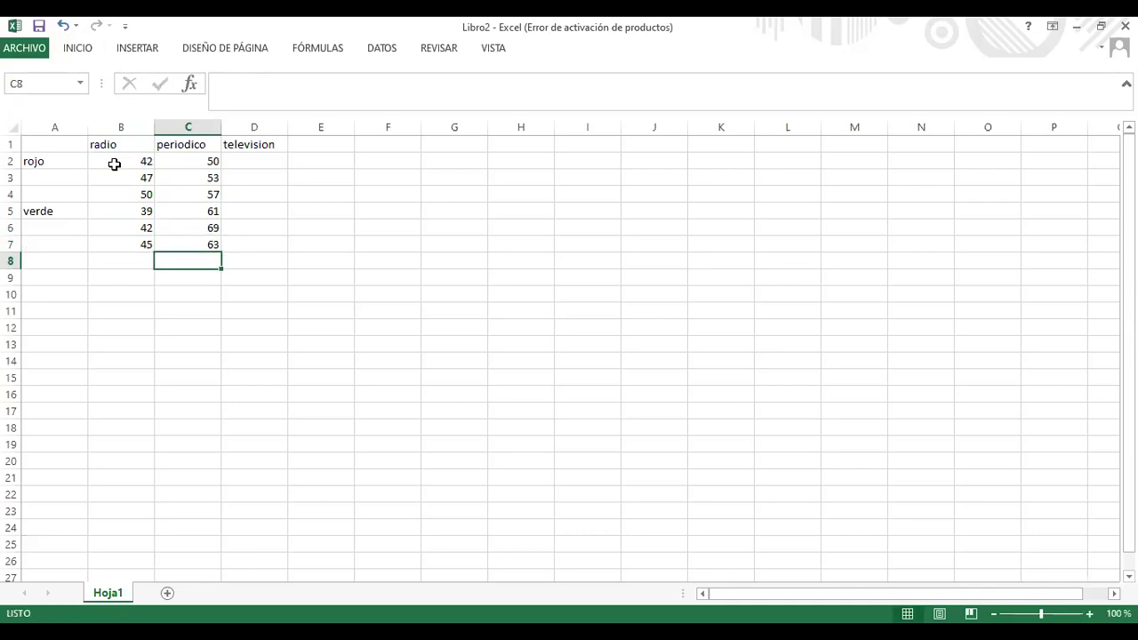
Enter the television values for rojo, 47, 49 and 41, in cells D2 to D4
left_click(269, 161)
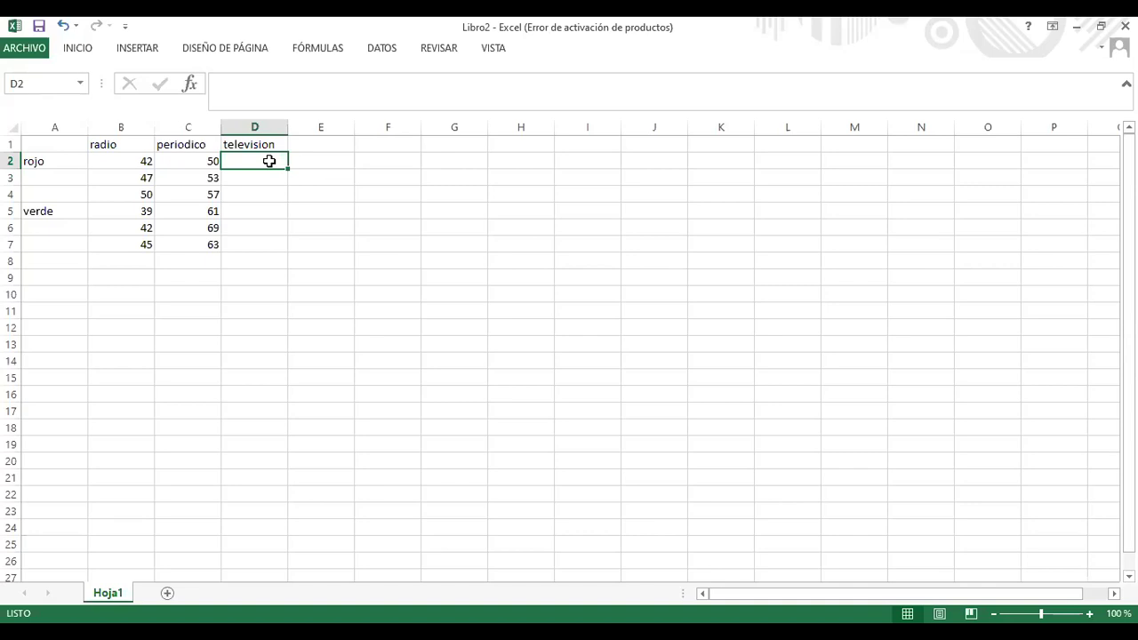
type("47")
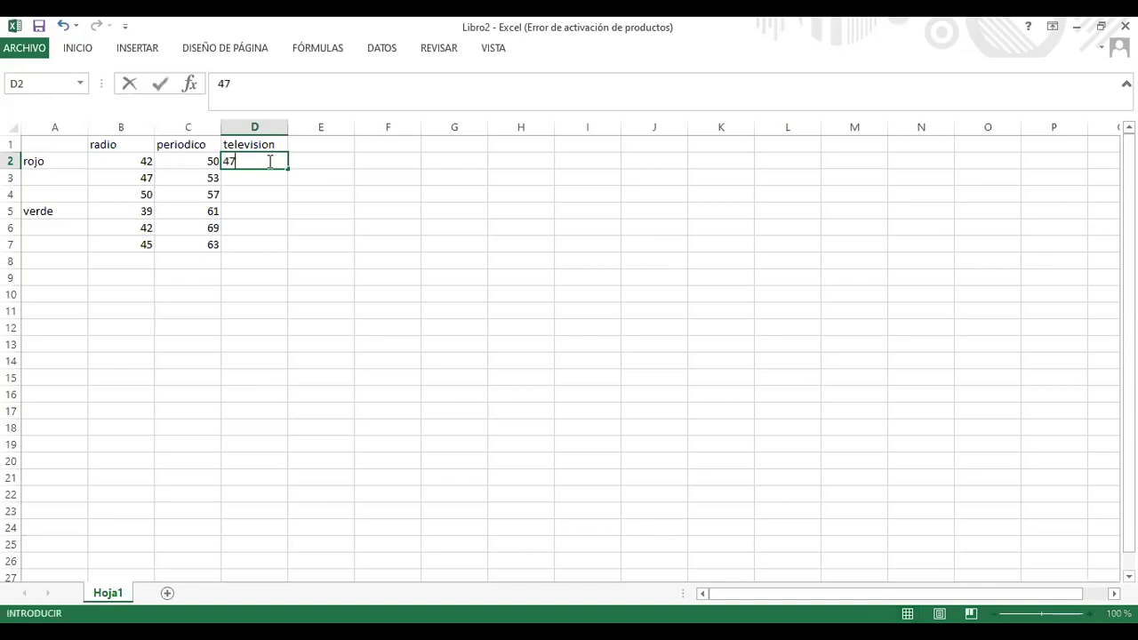
key("Return")
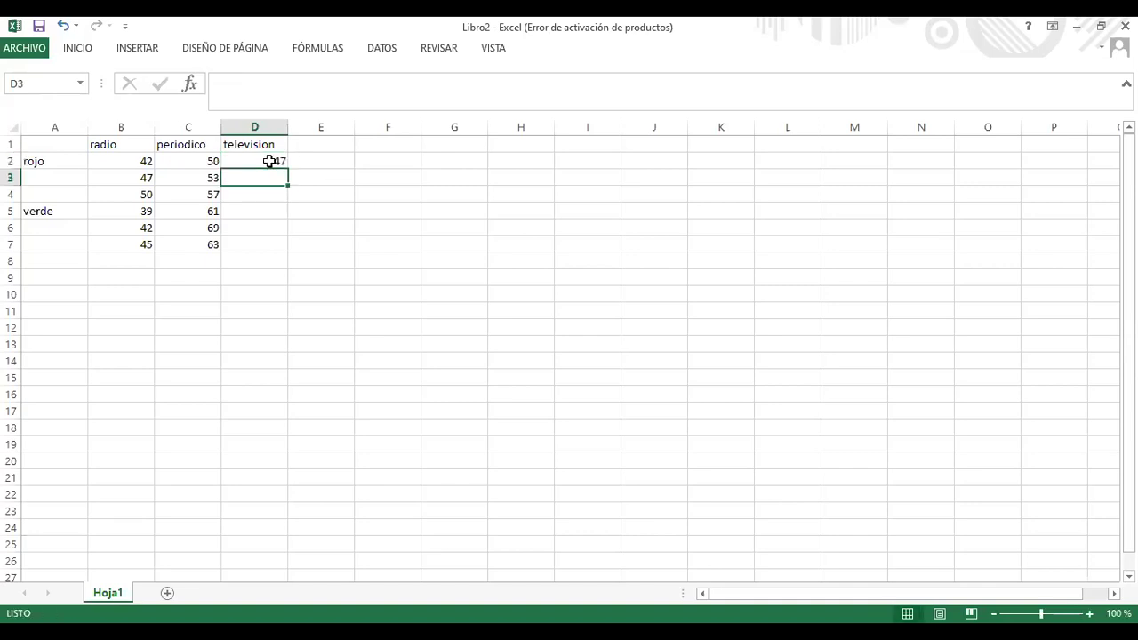
type("49")
key("Return")
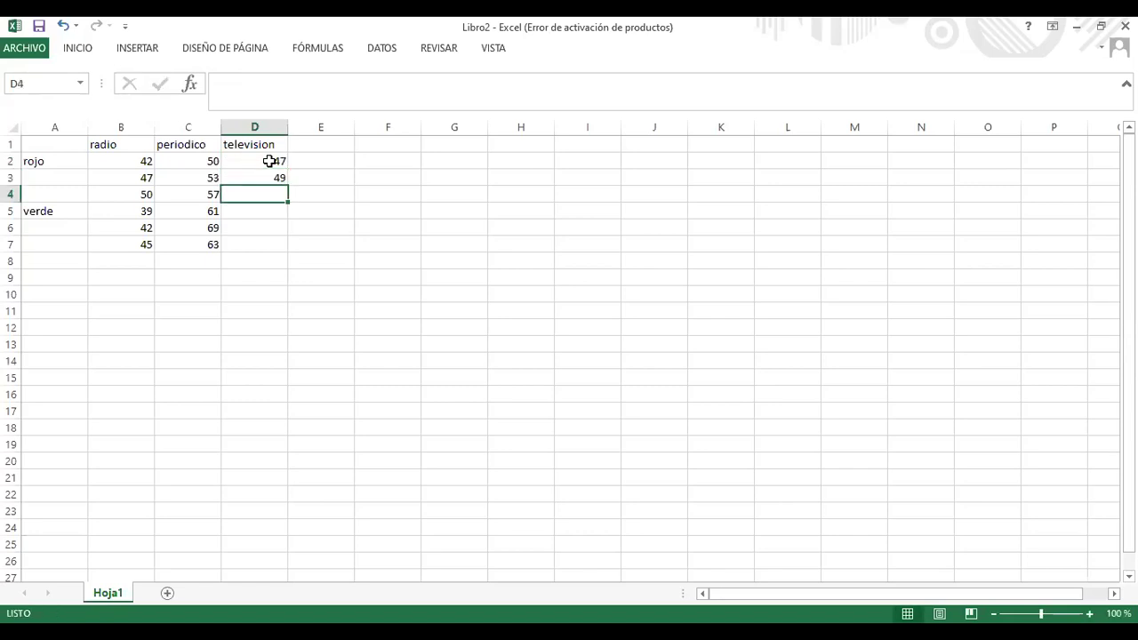
type("41")
key("Return")
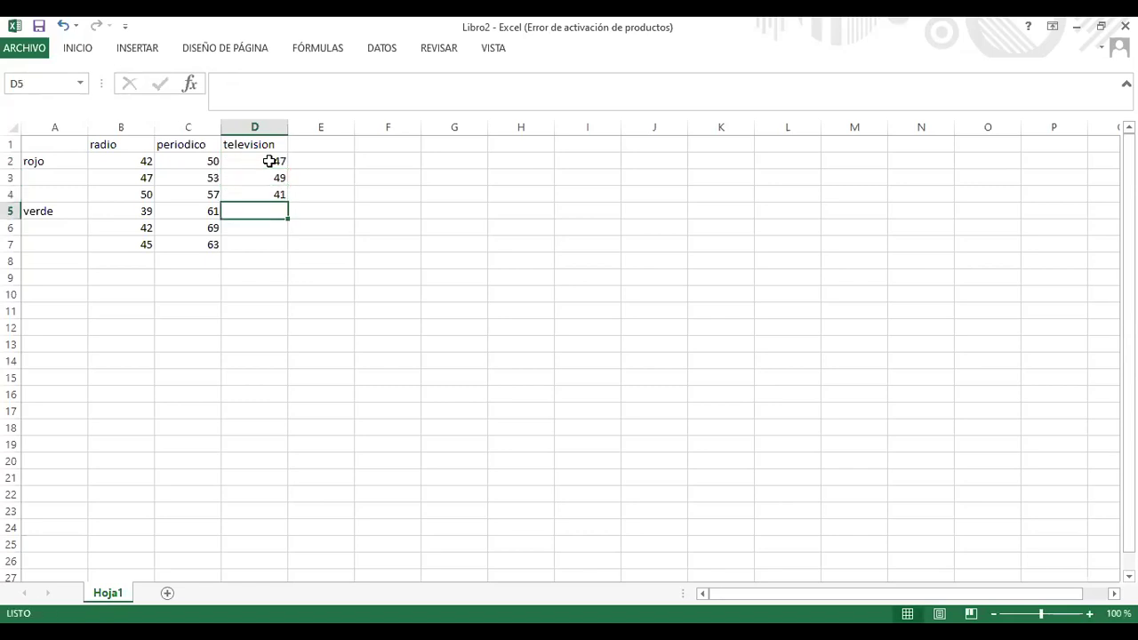
Enter the television values for verde, 50, 51 and 55, in cells D5 to D7
type("50")
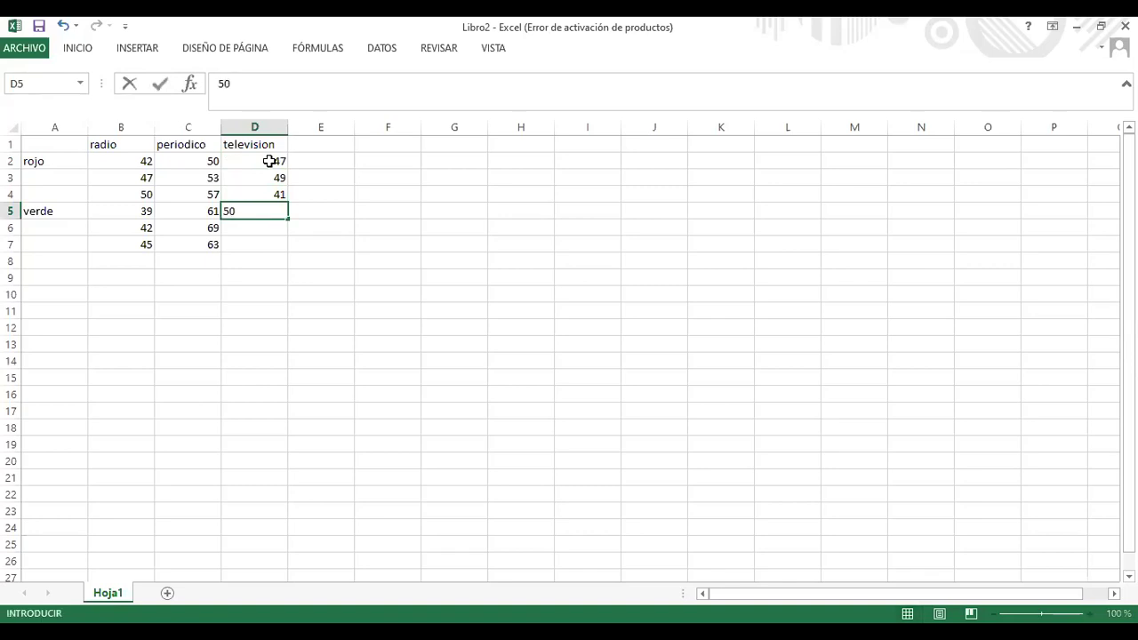
key("Return")
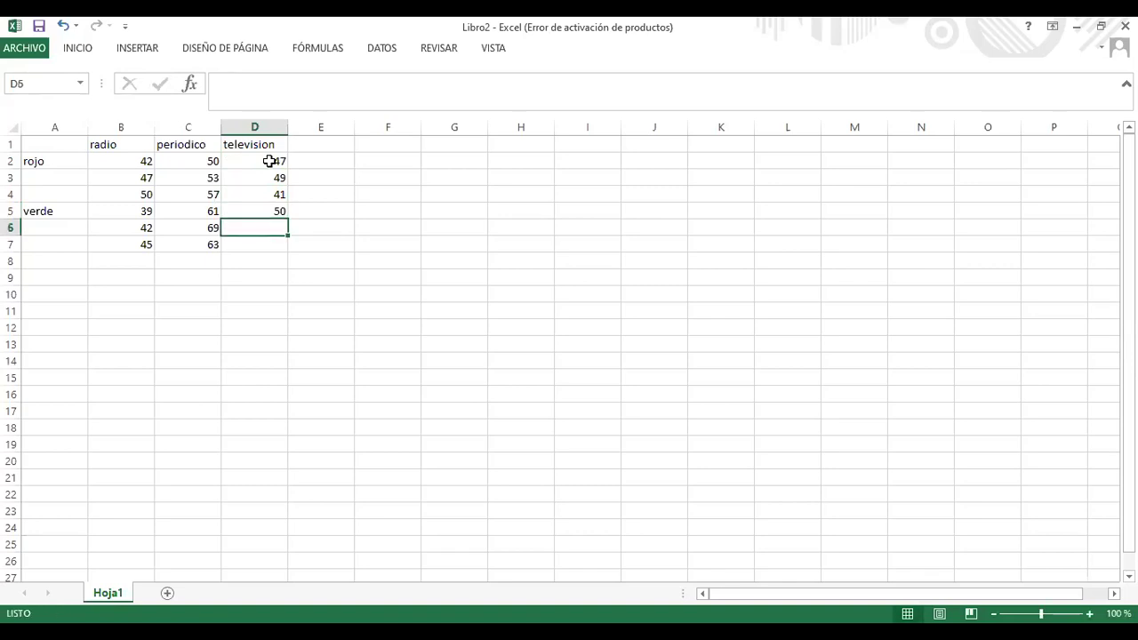
type("51")
key("Return")
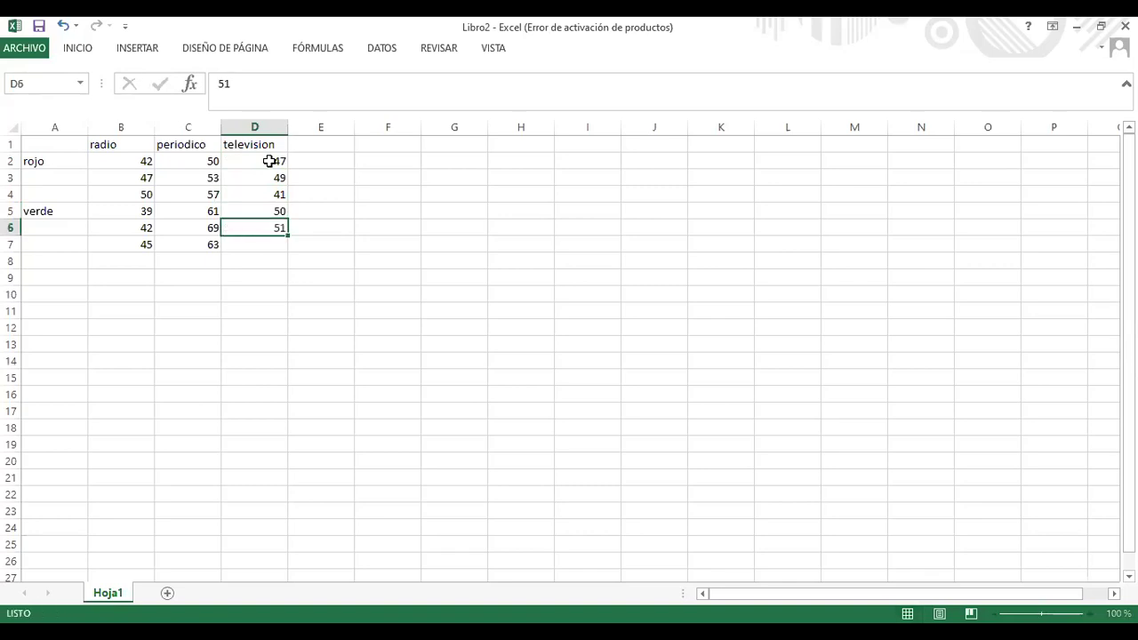
type("55")
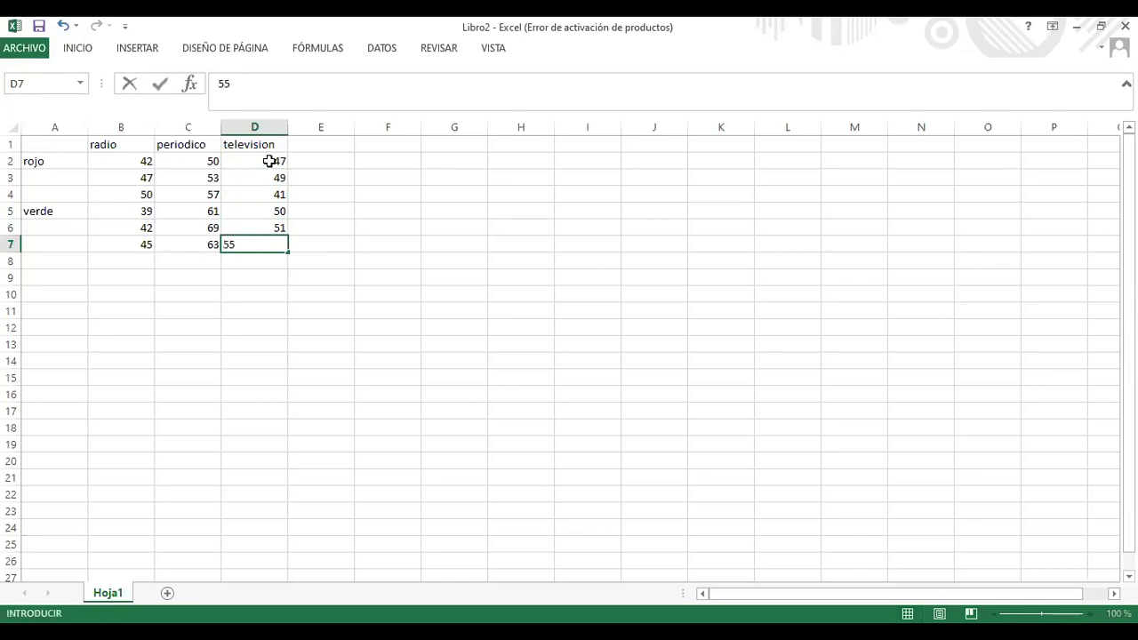
key("Return")
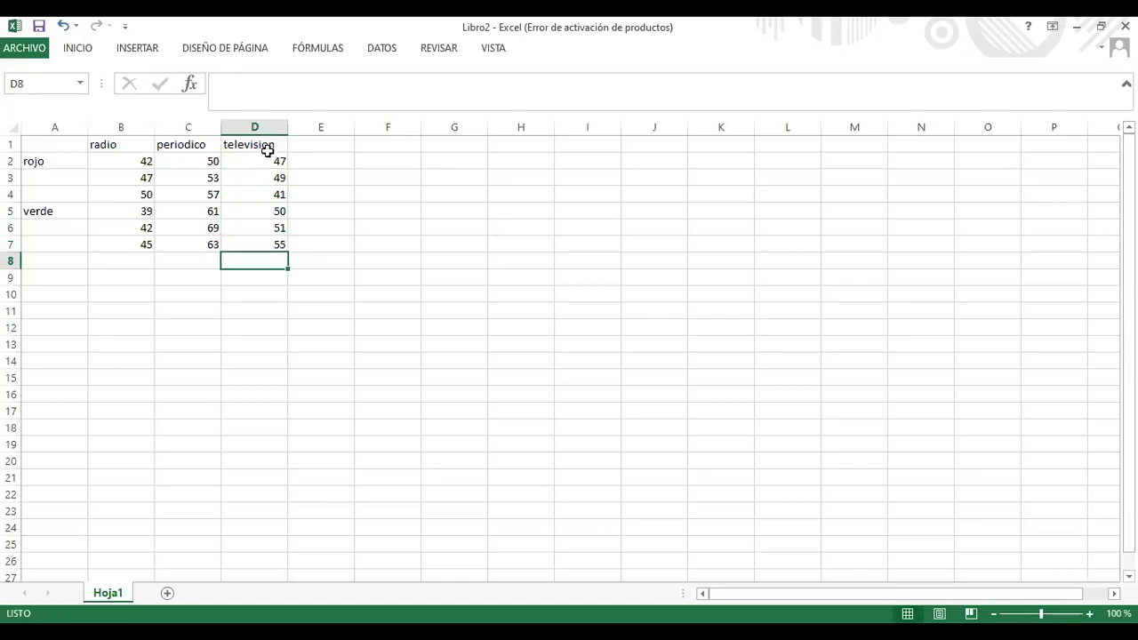
Start the data analysis 'Análisis de varianza de dos factores con varias muestras por grupo' with $A$1:$D$7 as the input range
left_click(384, 49)
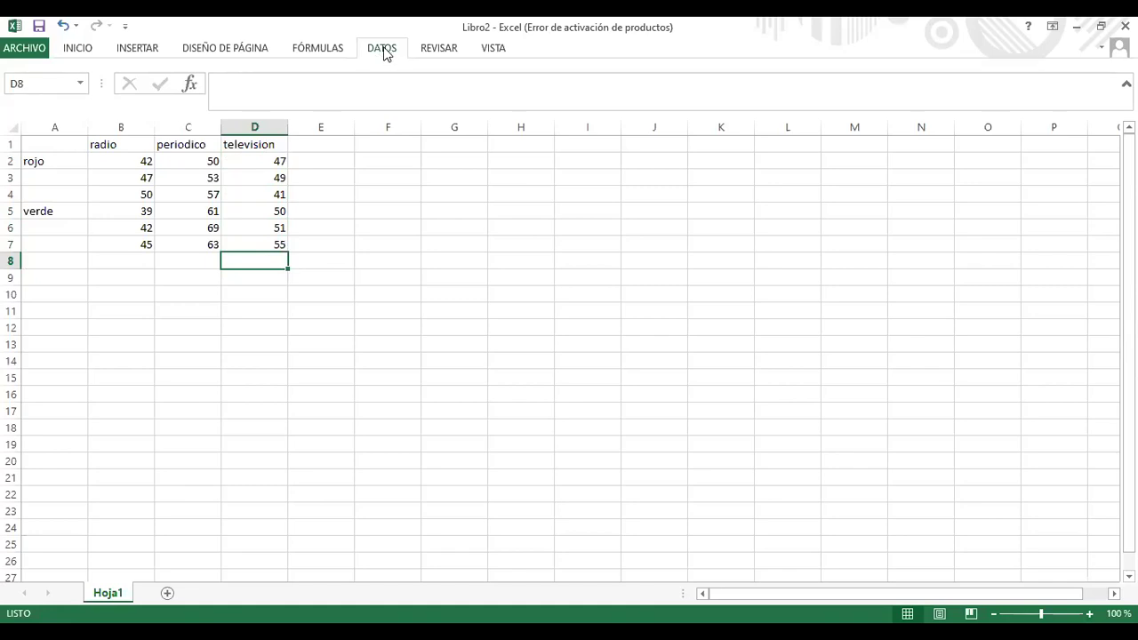
left_click(1049, 84)
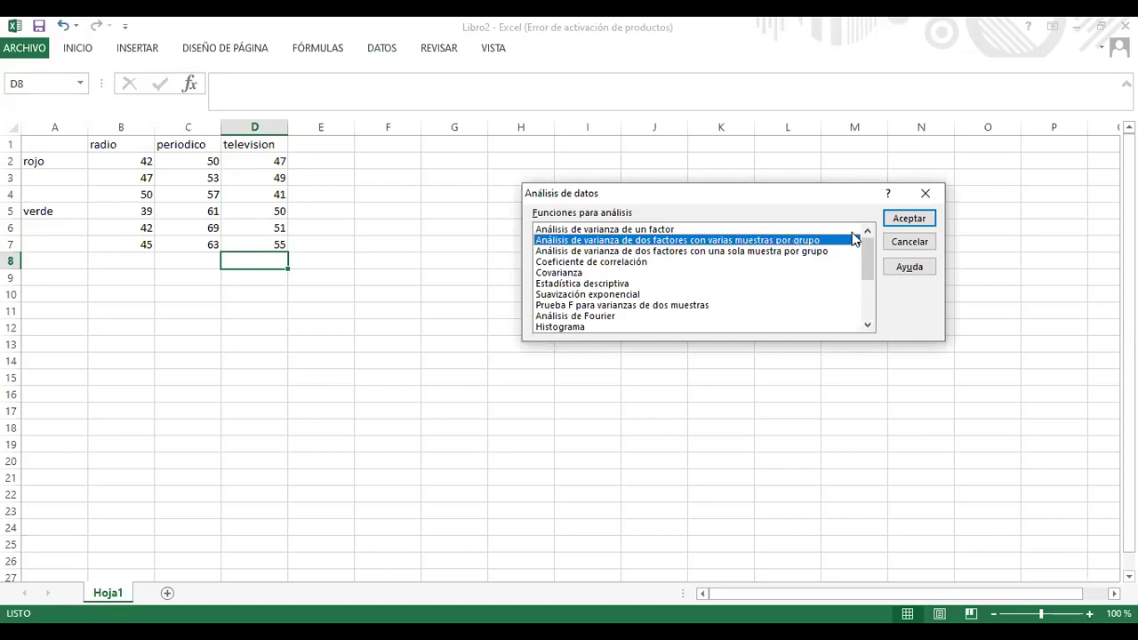
left_click(907, 221)
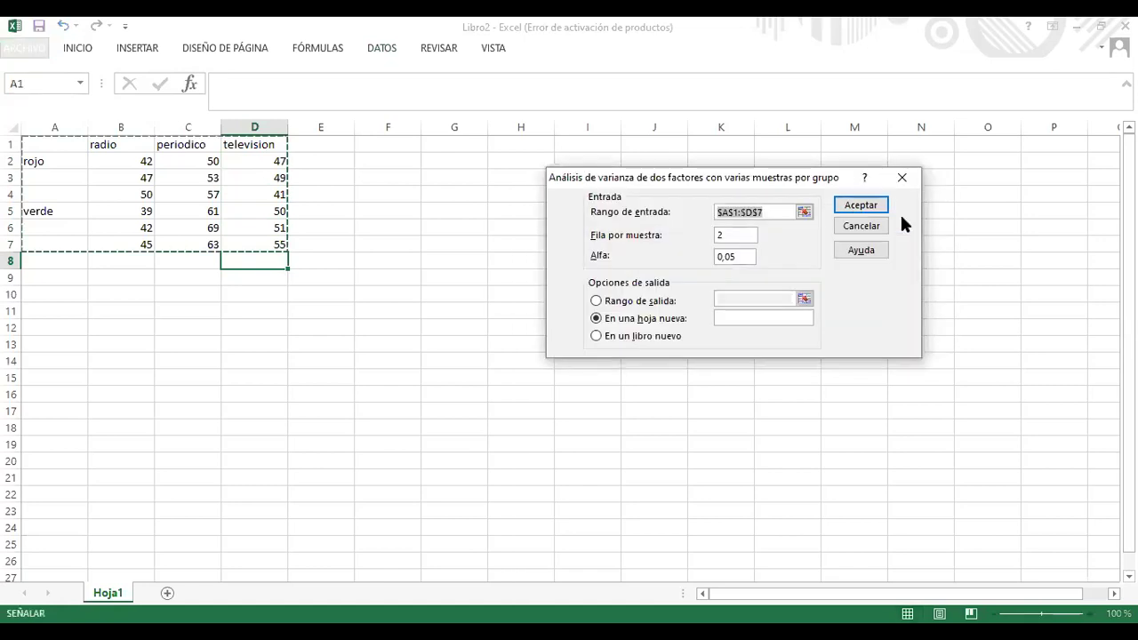
left_click(718, 214)
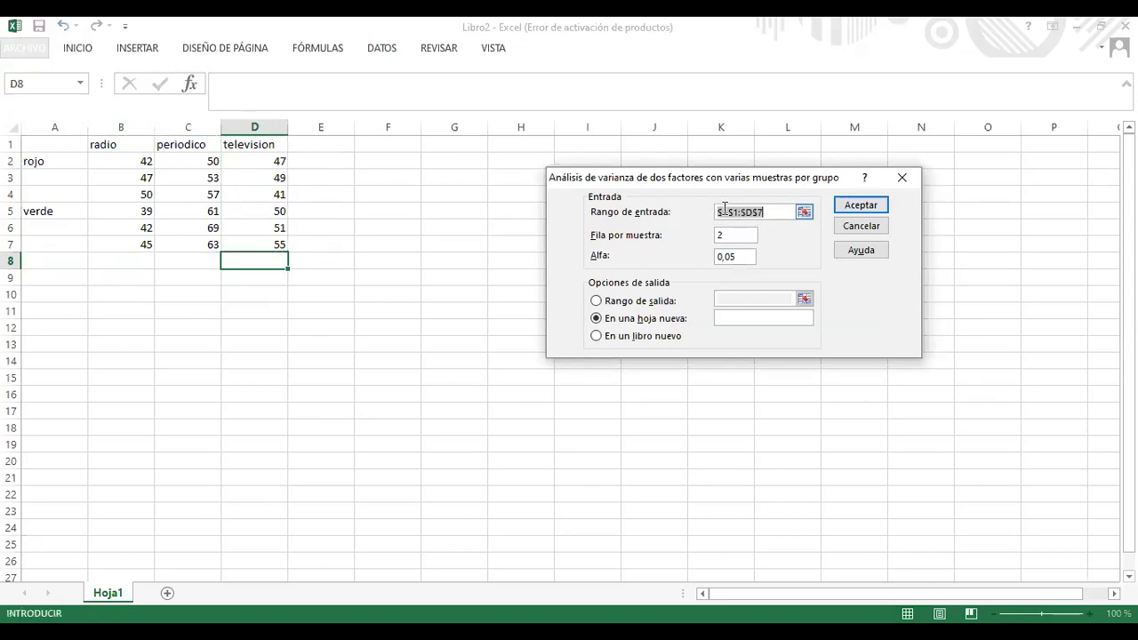
left_click(718, 210)
key("Delete")
key("Delete")
key("Delete")
key("Delete")
key("Delete")
key("Delete")
key("Delete")
key("Delete")
key("Delete")
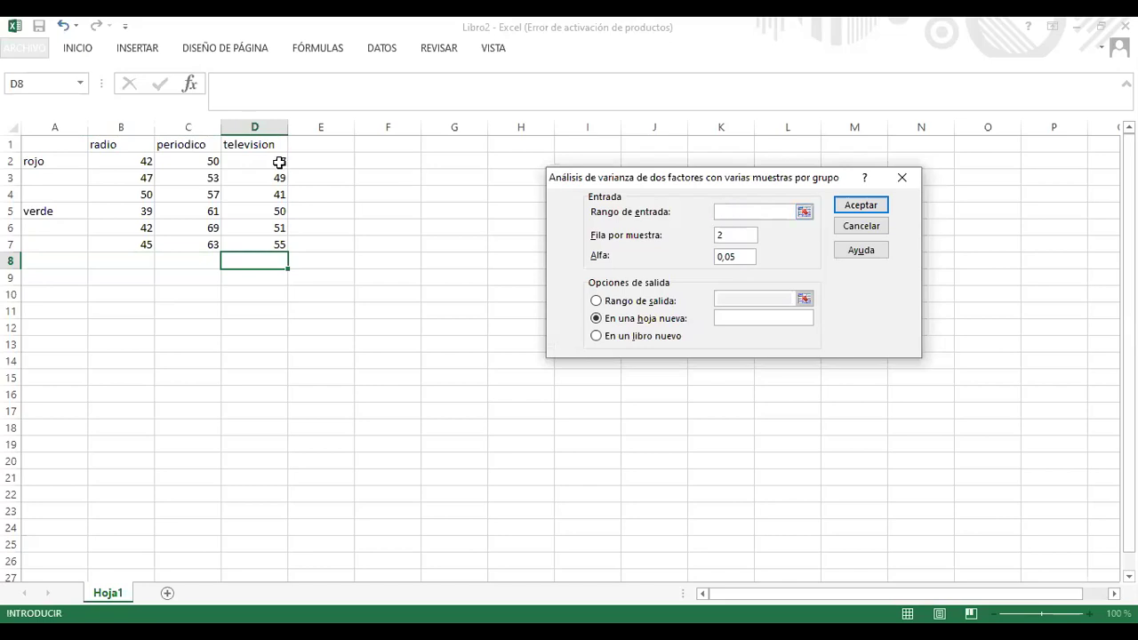
left_click(69, 143)
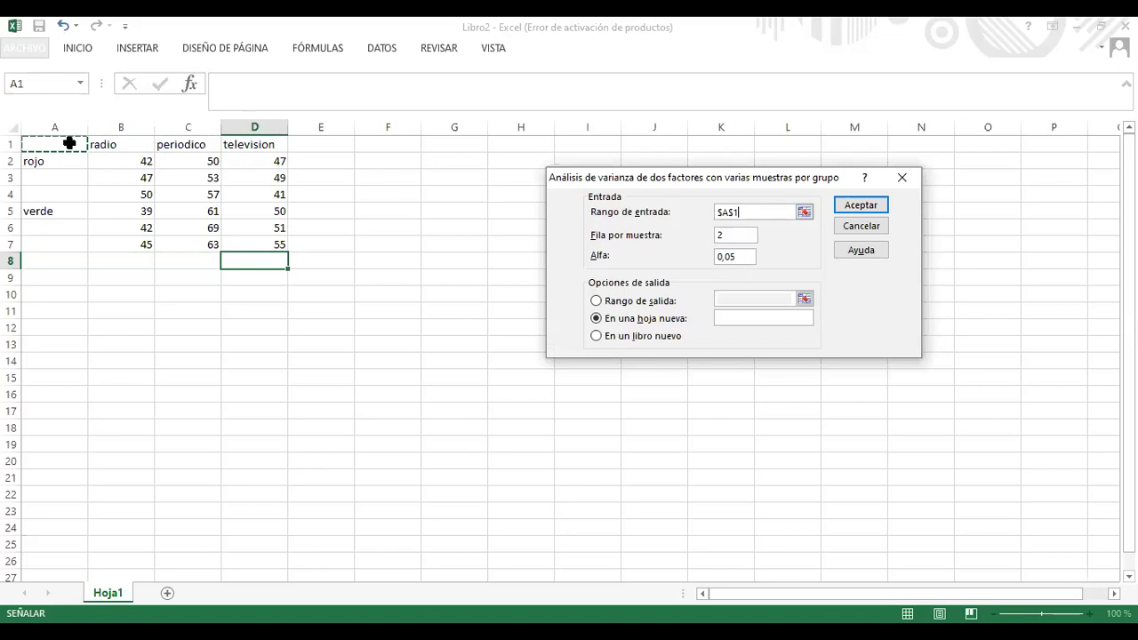
left_click_drag(69, 143, 257, 244)
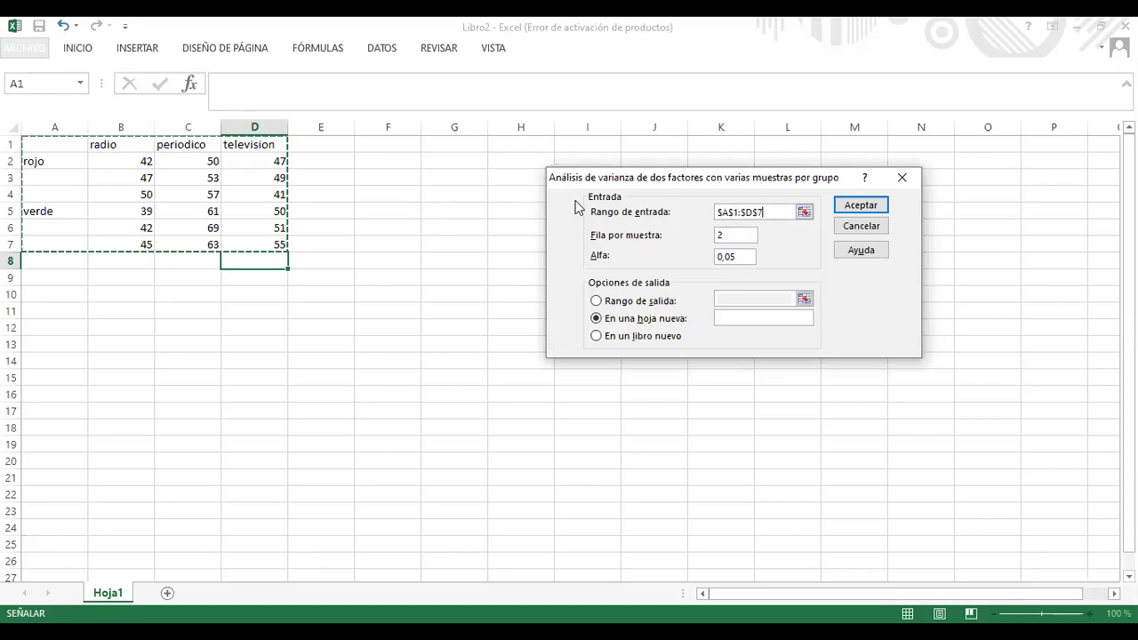
Set the rows per sample to 3 and run the analysis with alpha 0,05 and output on a new sheet
left_click(721, 235)
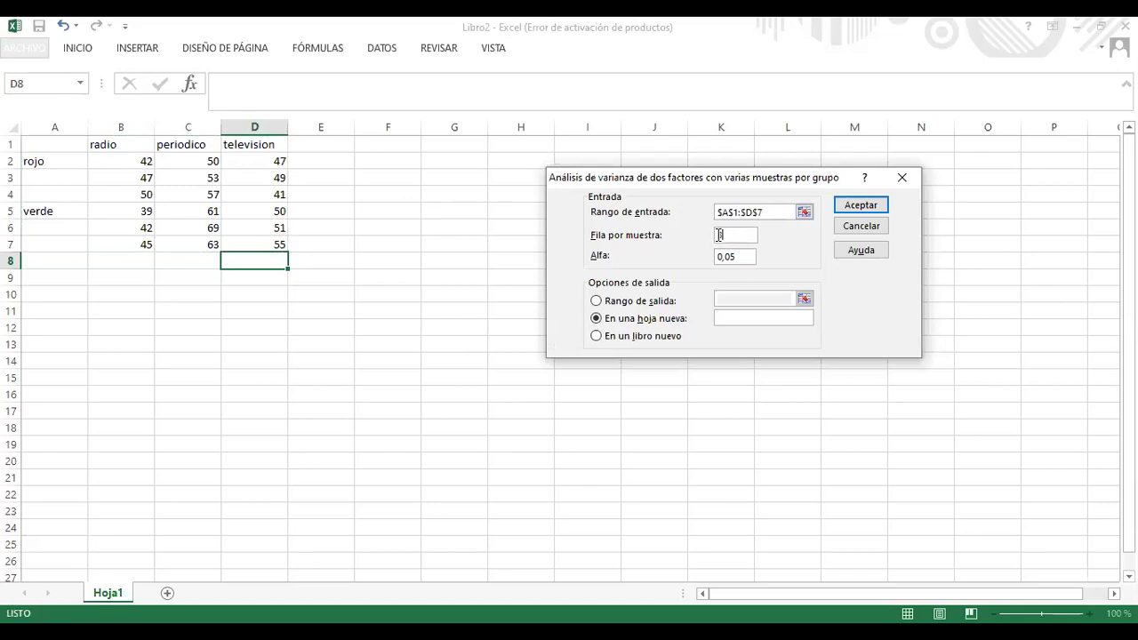
type("3")
left_click(858, 206)
scroll(526, 454, "down", 2)
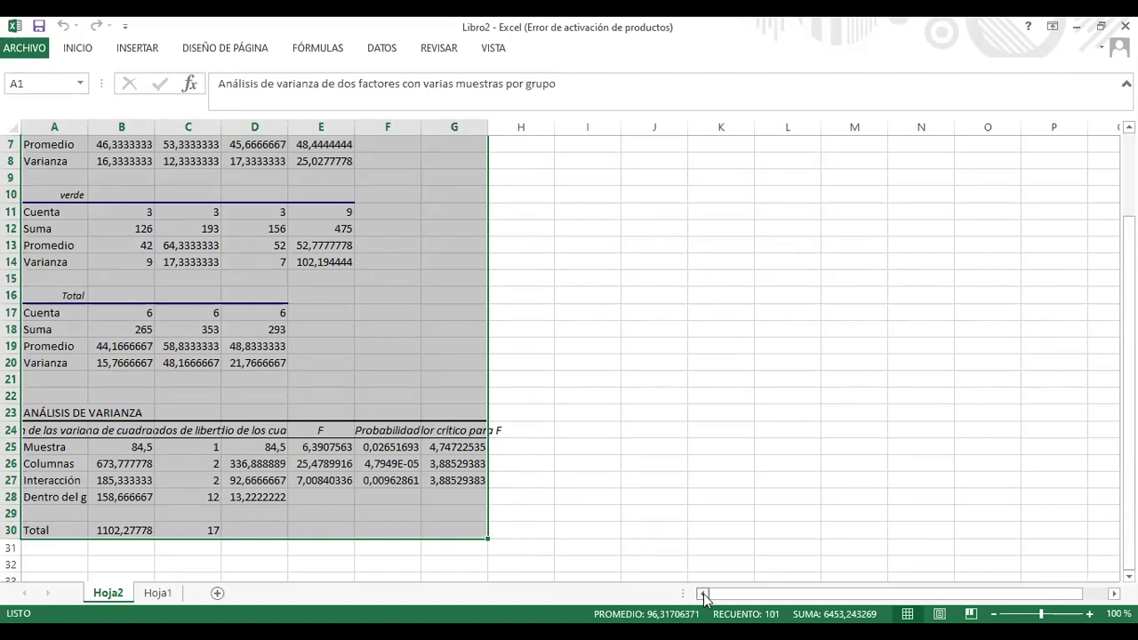
left_click(582, 361)
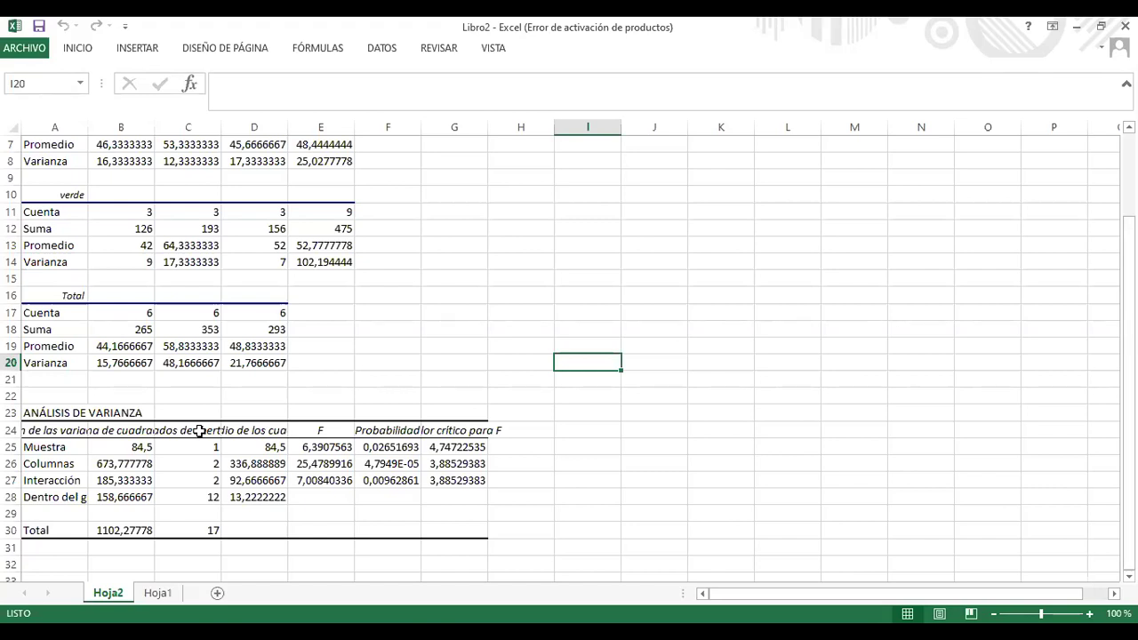
scroll(176, 234, "up", 2)
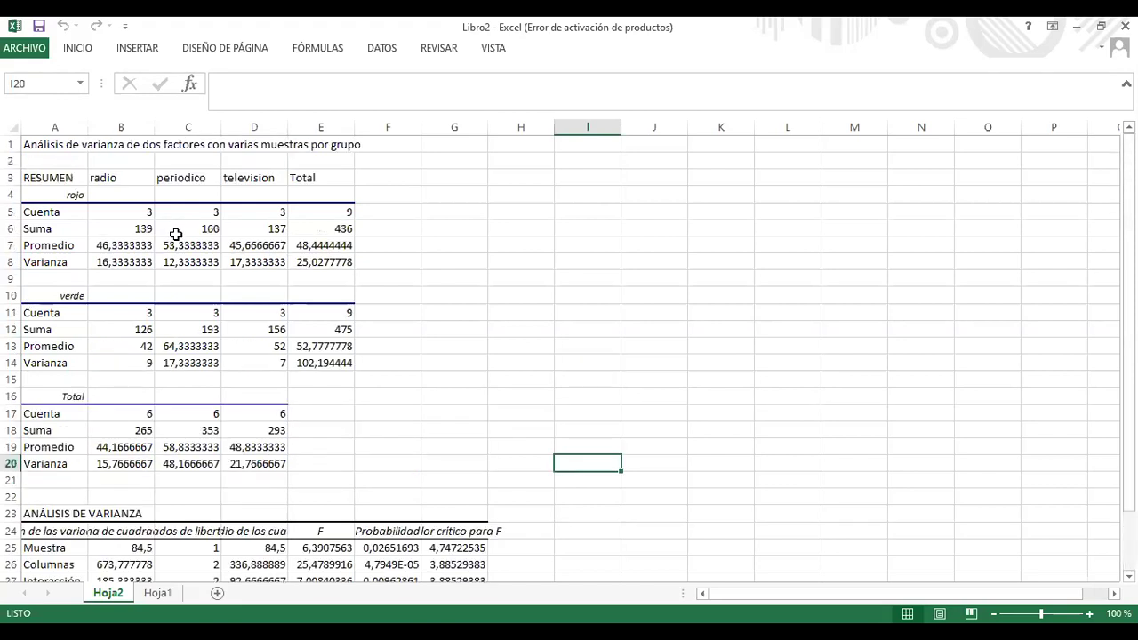
scroll(176, 233, "down", 1)
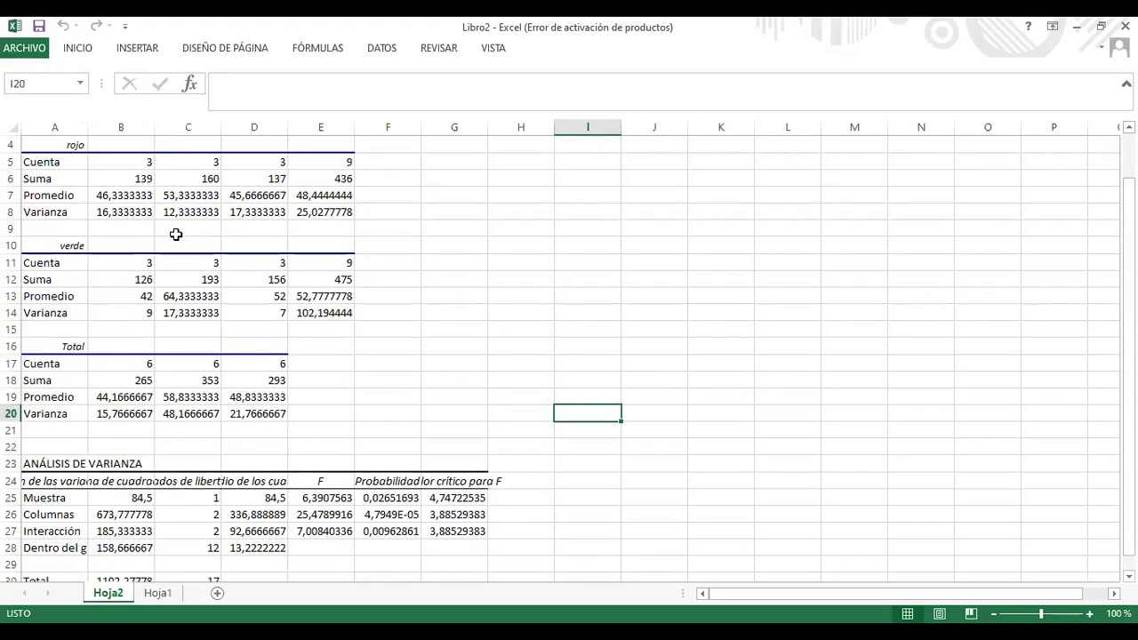